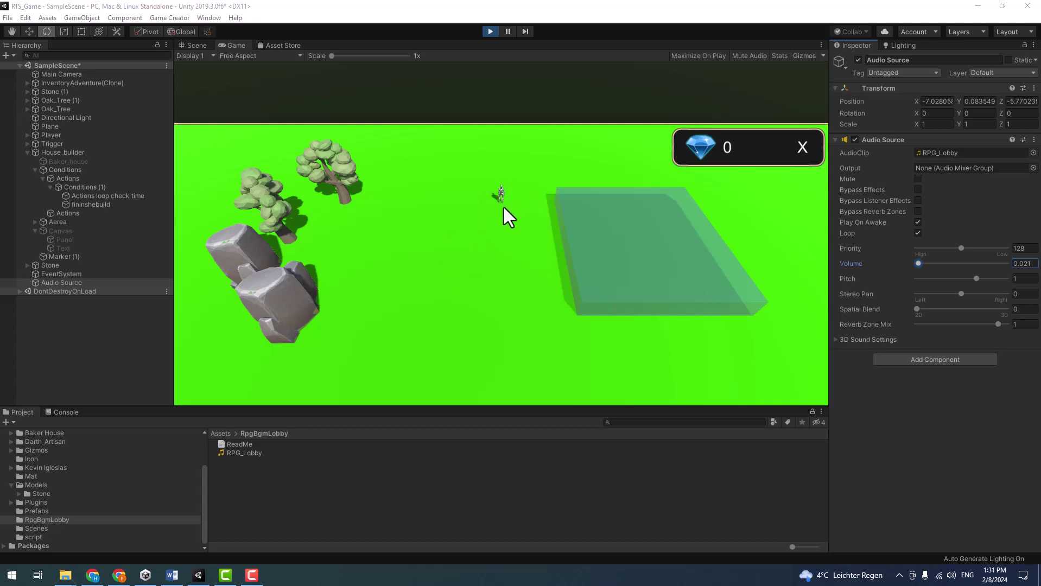
- Send the character to the tree for wood and to the rocks for stone until the baker house is built
{"action": "left_click", "coordinate": [423, 251]}
{"action": "left_click", "coordinate": [485, 301]}
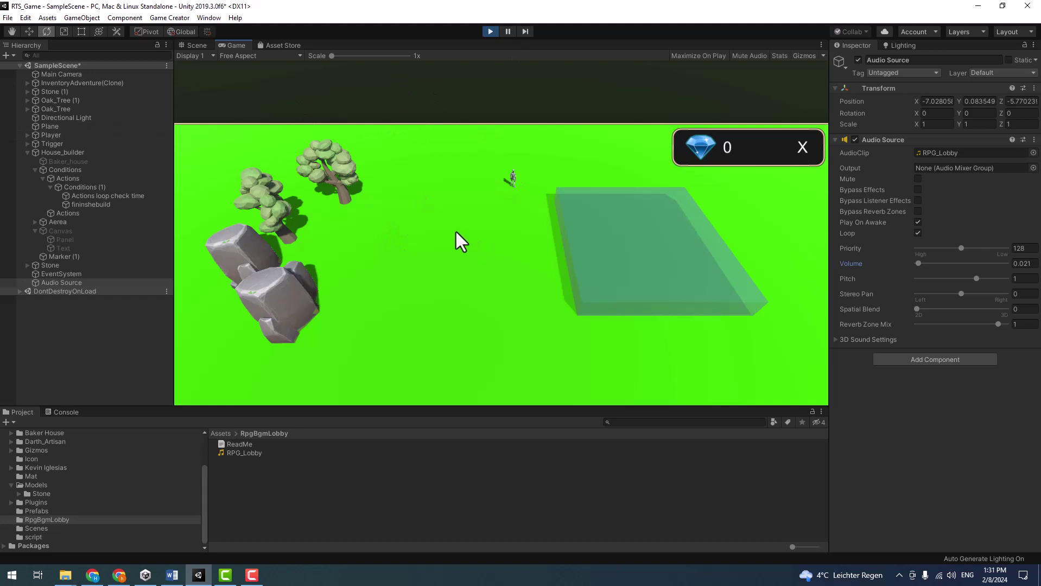
{"action": "left_click", "coordinate": [344, 201]}
{"action": "left_click", "coordinate": [347, 200]}
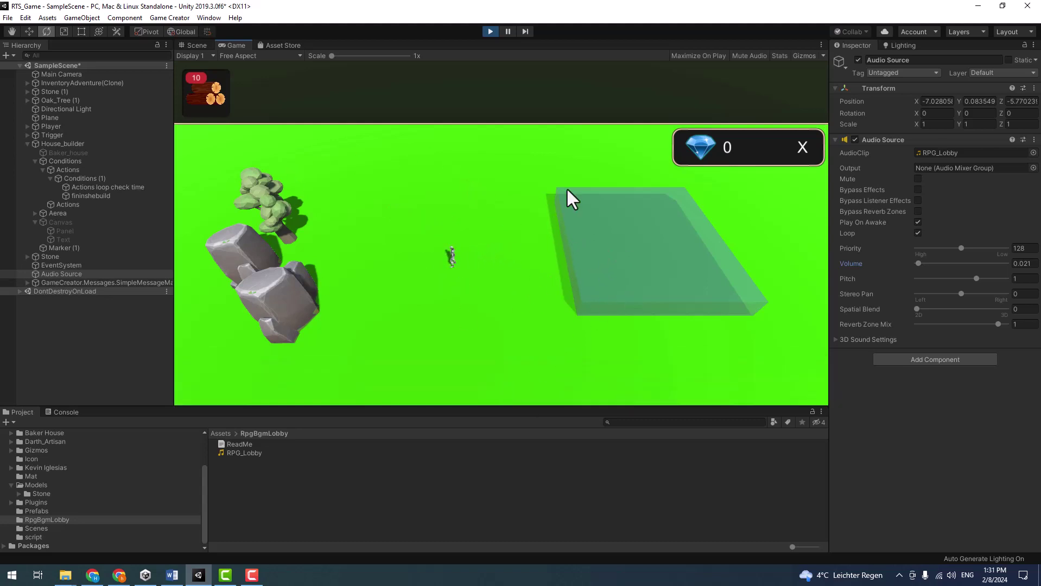
{"action": "left_click", "coordinate": [302, 328]}
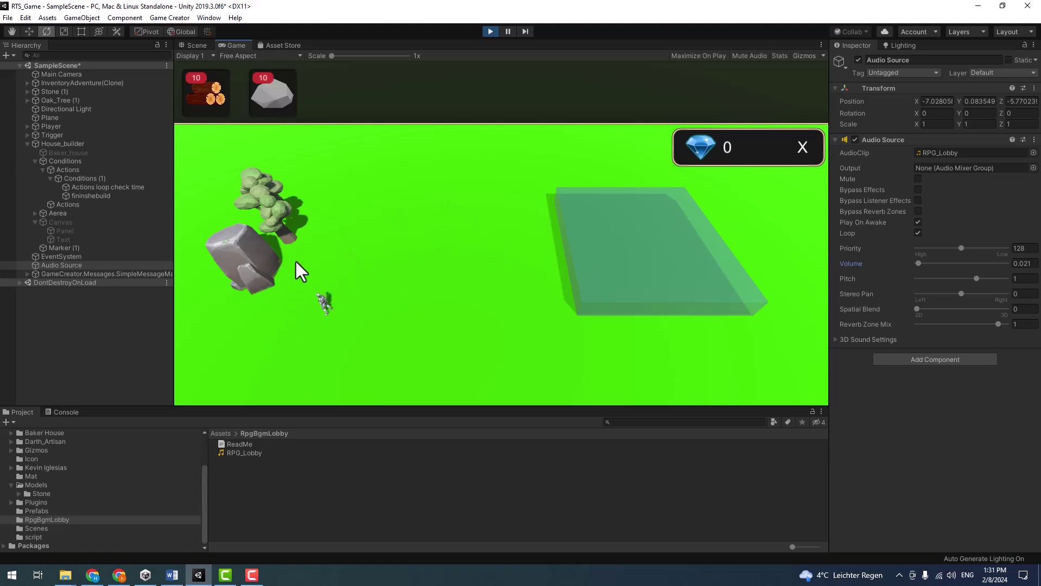
{"action": "left_click", "coordinate": [270, 266]}
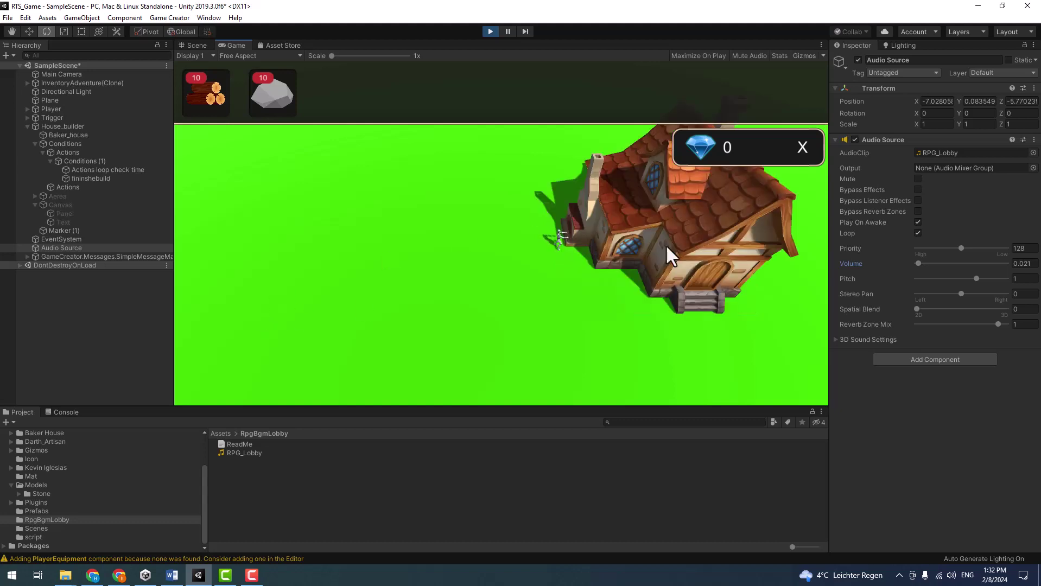
{"action": "left_click", "coordinate": [446, 291]}
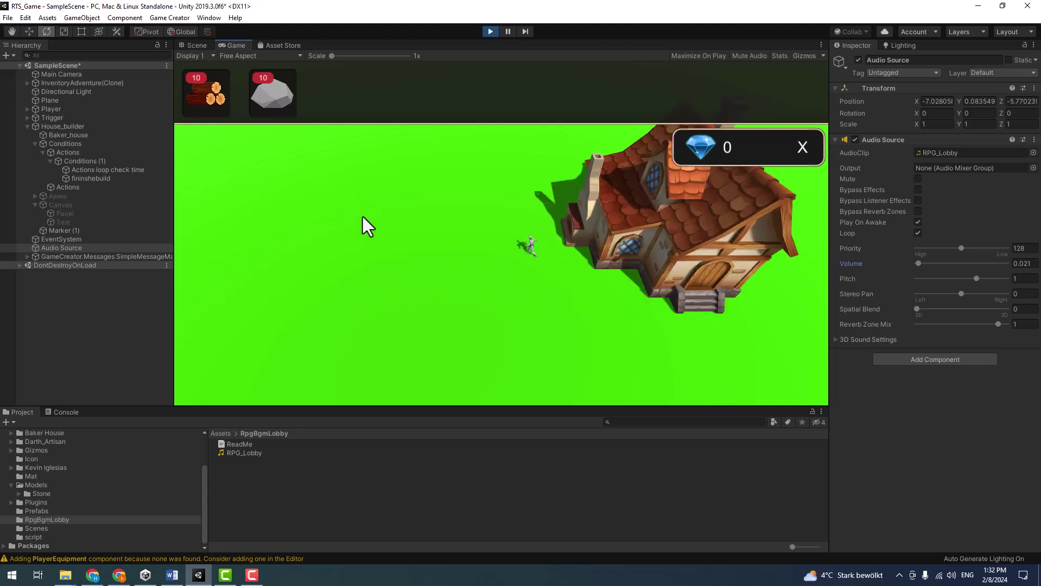
{"action": "left_click", "coordinate": [369, 288]}
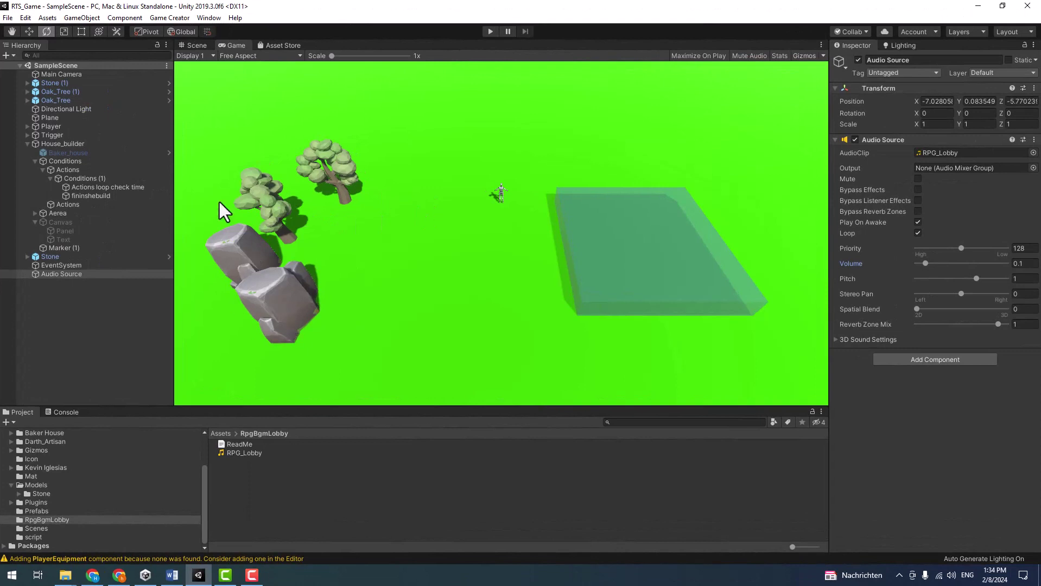
- Bring up the Asset Store page for the free RPG BGM - Lobby music pack
{"action": "left_click", "coordinate": [283, 45]}
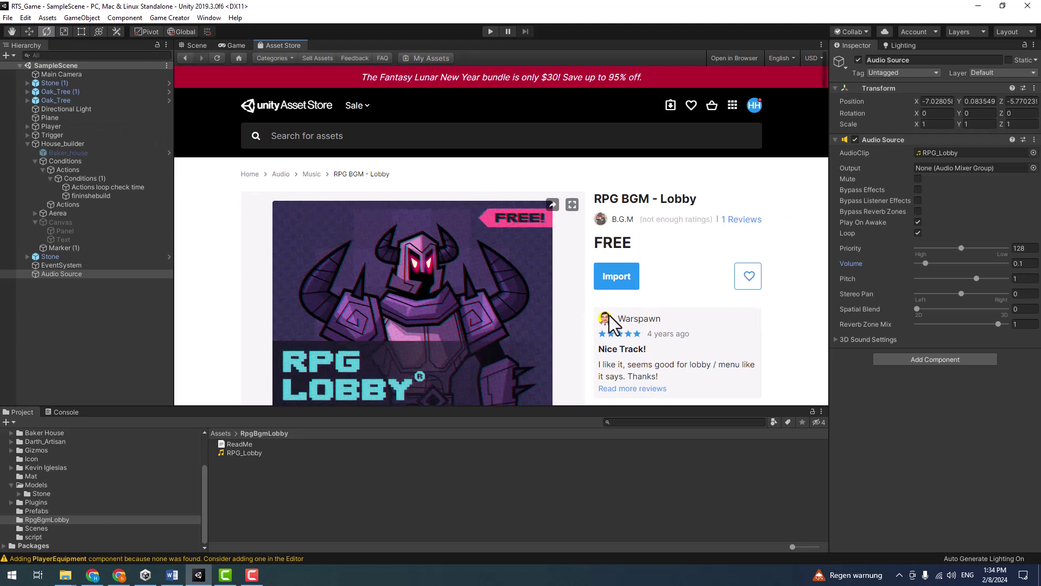
{"action": "scroll", "coordinate": [600, 319], "scroll_direction": "down", "scroll_amount": 3}
{"action": "scroll", "coordinate": [600, 320], "scroll_direction": "up", "scroll_amount": 3}
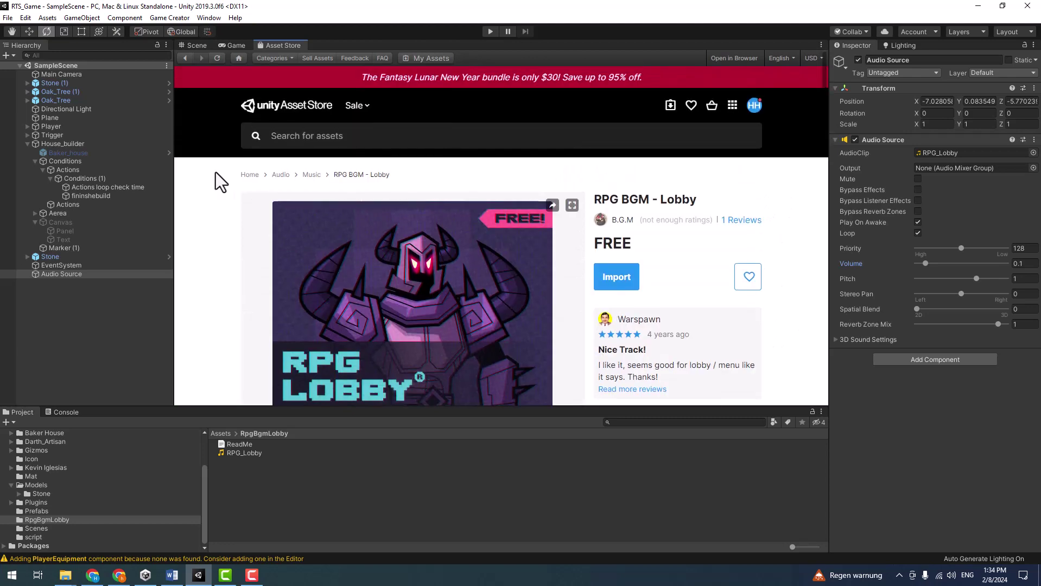
{"action": "left_click", "coordinate": [235, 46]}
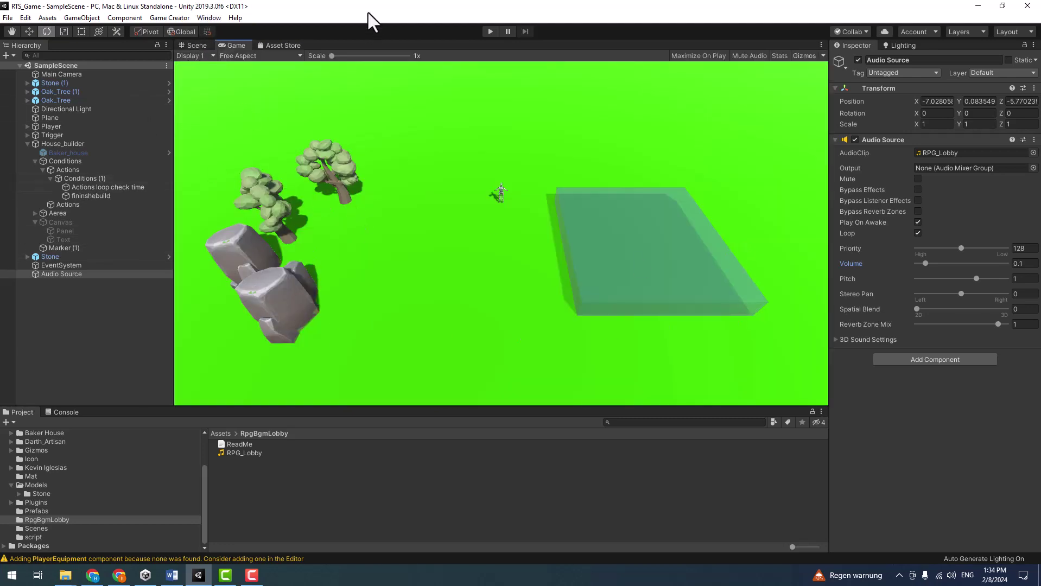
{"action": "left_click", "coordinate": [285, 45]}
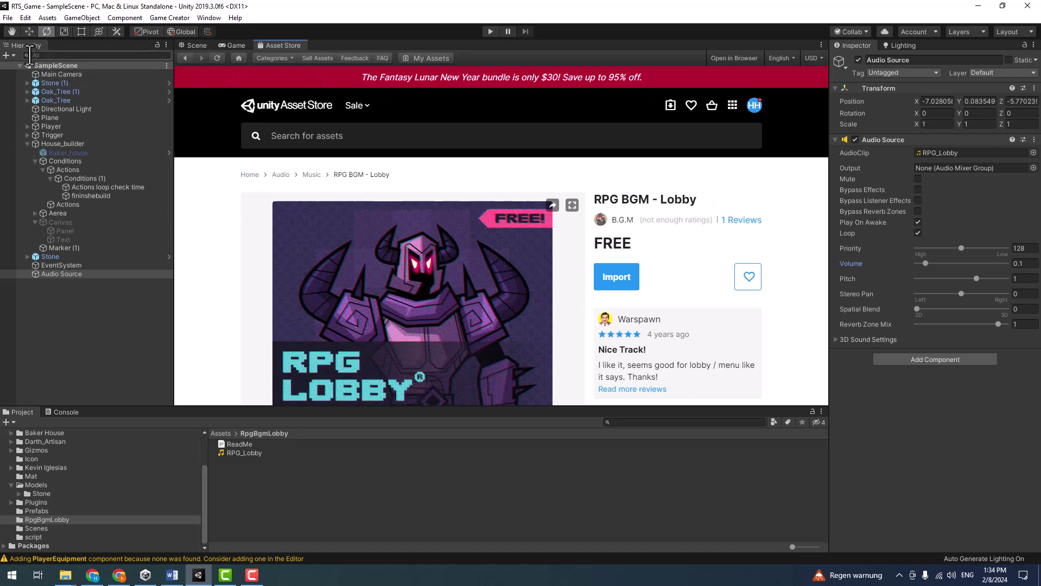
- Start a new Untitled scene and add a 3D Plane to it
{"action": "left_click", "coordinate": [8, 18]}
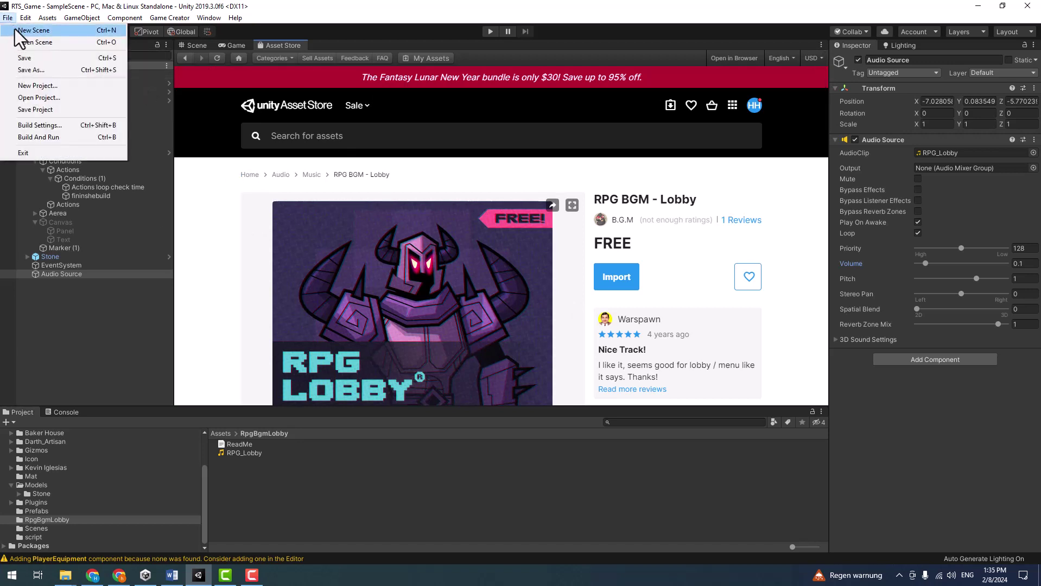
{"action": "left_click", "coordinate": [307, 11]}
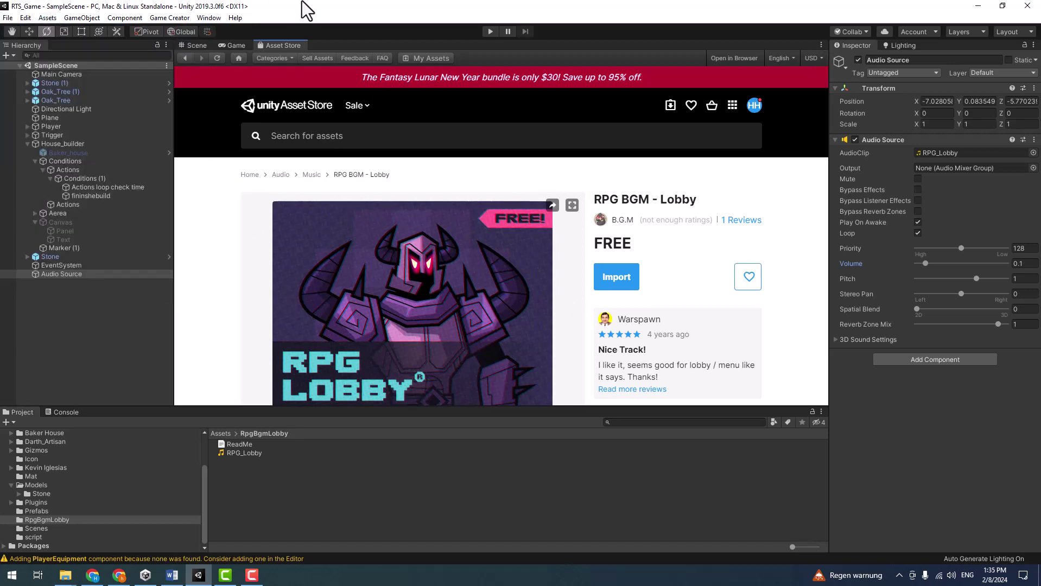
{"action": "left_click", "coordinate": [7, 18]}
{"action": "left_click", "coordinate": [26, 27]}
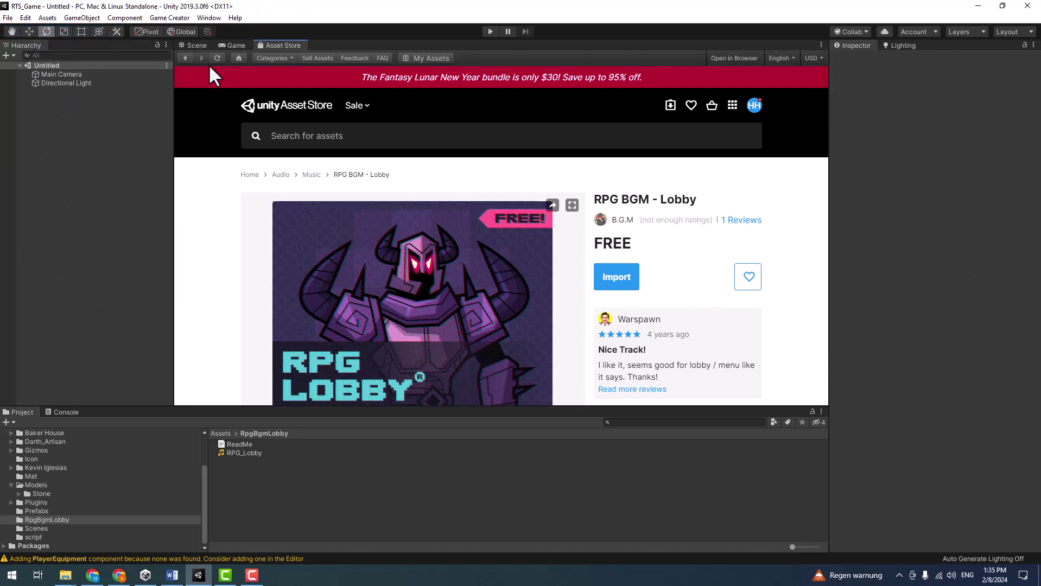
{"action": "left_click", "coordinate": [195, 45]}
{"action": "right_click", "coordinate": [37, 169]}
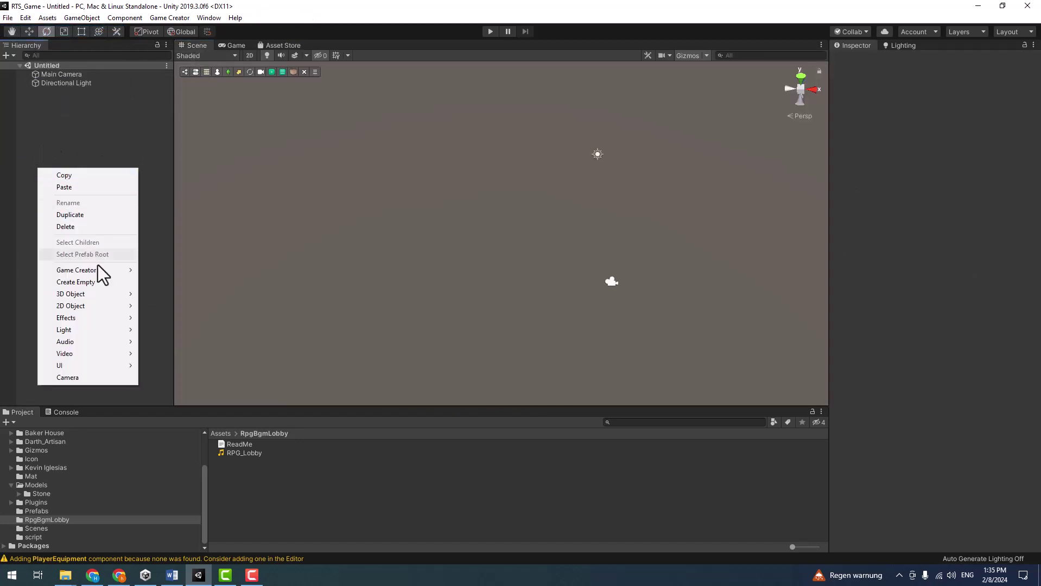
{"action": "mouse_move", "coordinate": [122, 296]}
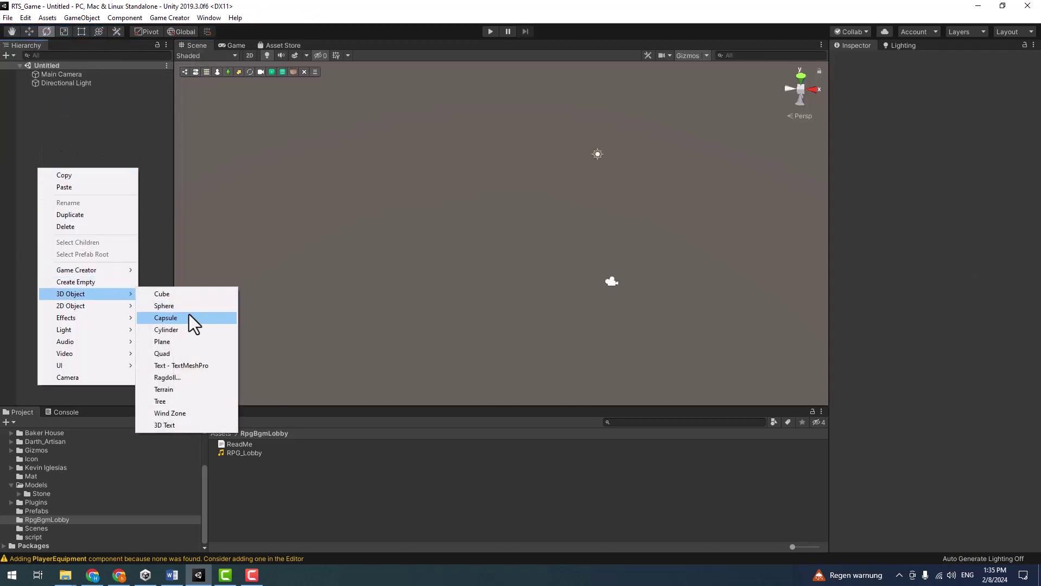
{"action": "left_click", "coordinate": [186, 342]}
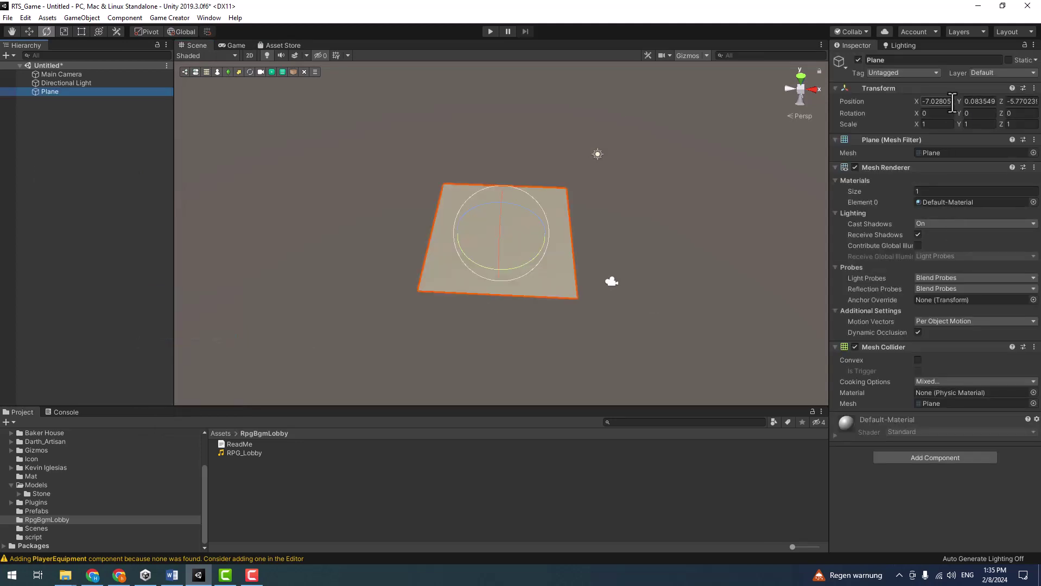
- Place the plane at position 0, 0, 0 and scale it to 15, 1, 15
{"action": "left_click", "coordinate": [951, 102]}
{"action": "type", "text": "0"}
{"action": "key", "text": "Tab"}
{"action": "type", "text": "0"}
{"action": "key", "text": "Tab"}
{"action": "type", "text": "0"}
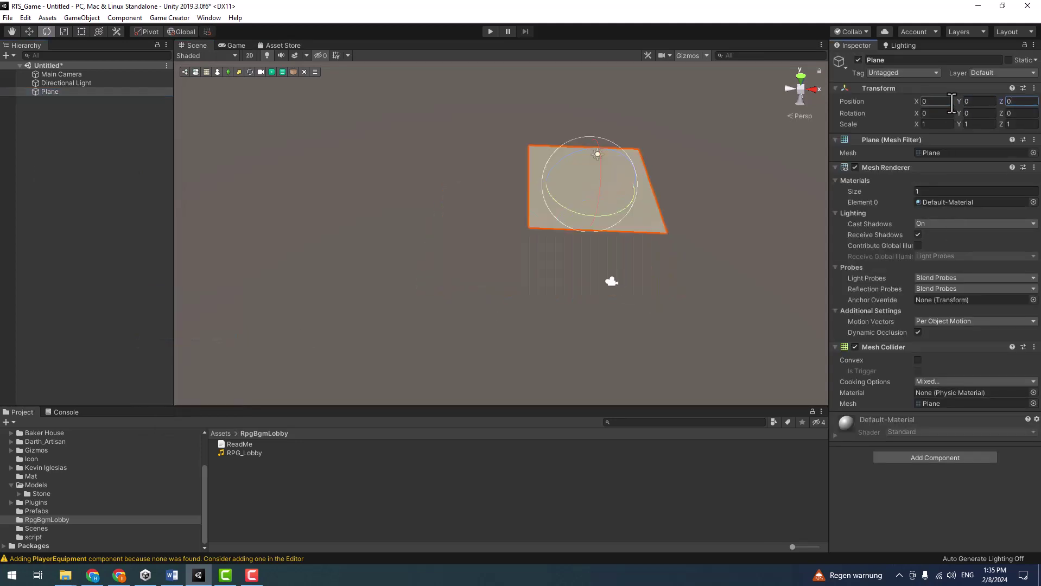
{"action": "left_click", "coordinate": [935, 125]}
{"action": "type", "text": "15"}
{"action": "key", "text": "Tab"}
{"action": "key", "text": "Tab"}
{"action": "type", "text": "15"}
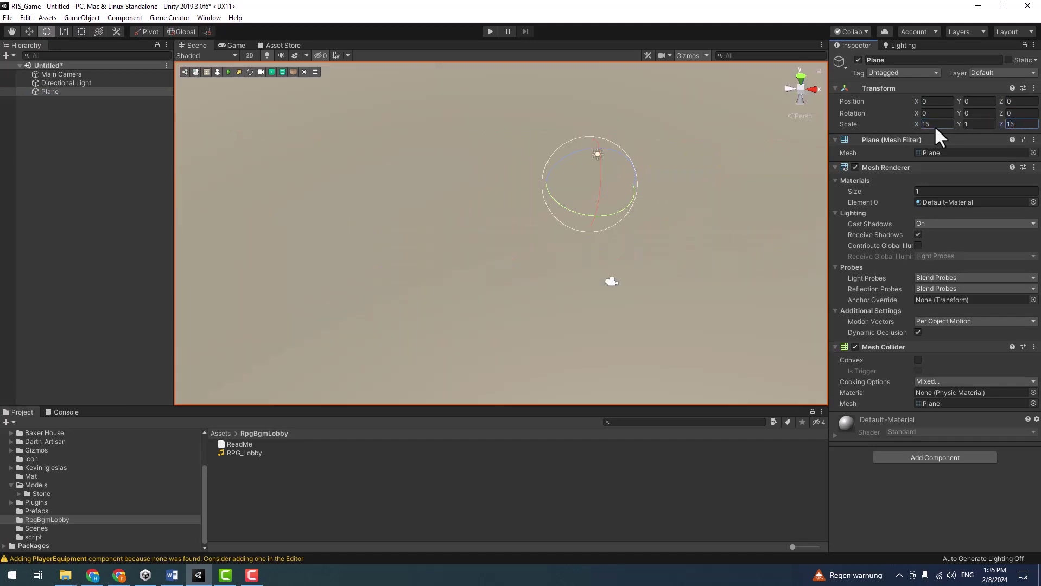
{"action": "left_click", "coordinate": [48, 168]}
{"action": "left_click", "coordinate": [66, 74]}
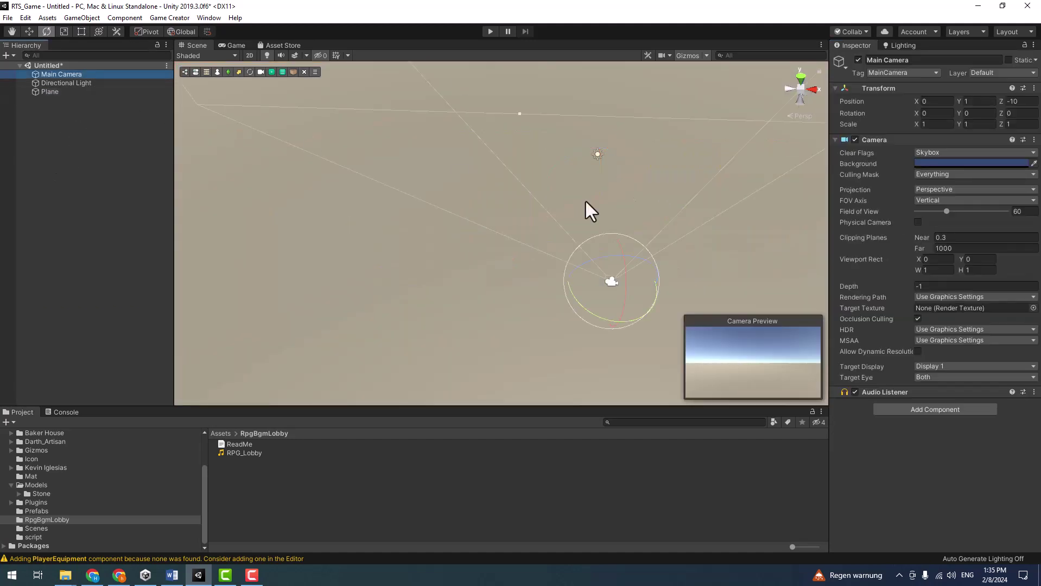
{"action": "left_click", "coordinate": [61, 220]}
- Add a Game Creator Player character to the scene
{"action": "right_click", "coordinate": [68, 187]}
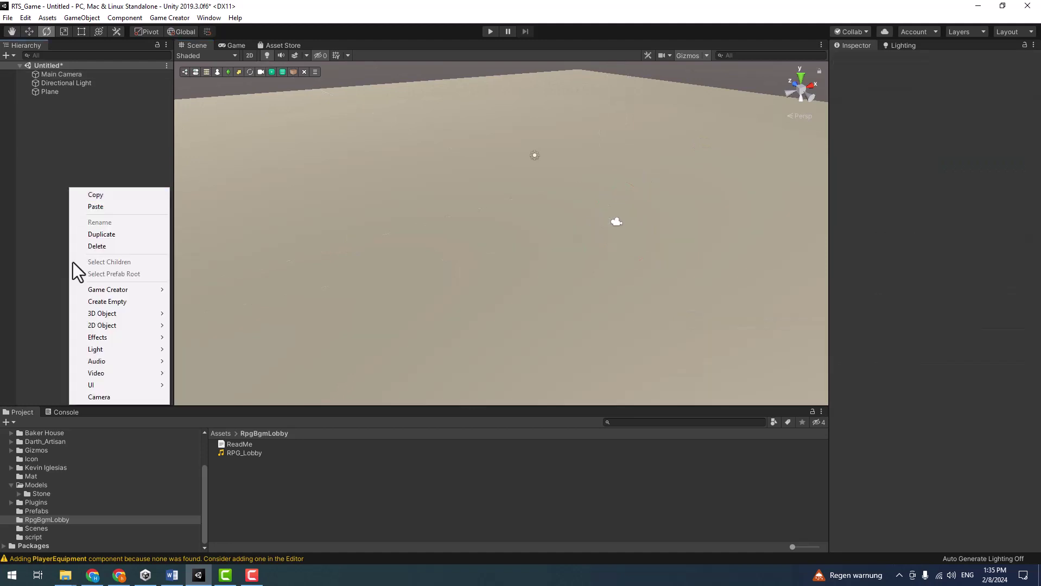
{"action": "mouse_move", "coordinate": [135, 289]}
{"action": "mouse_move", "coordinate": [224, 327]}
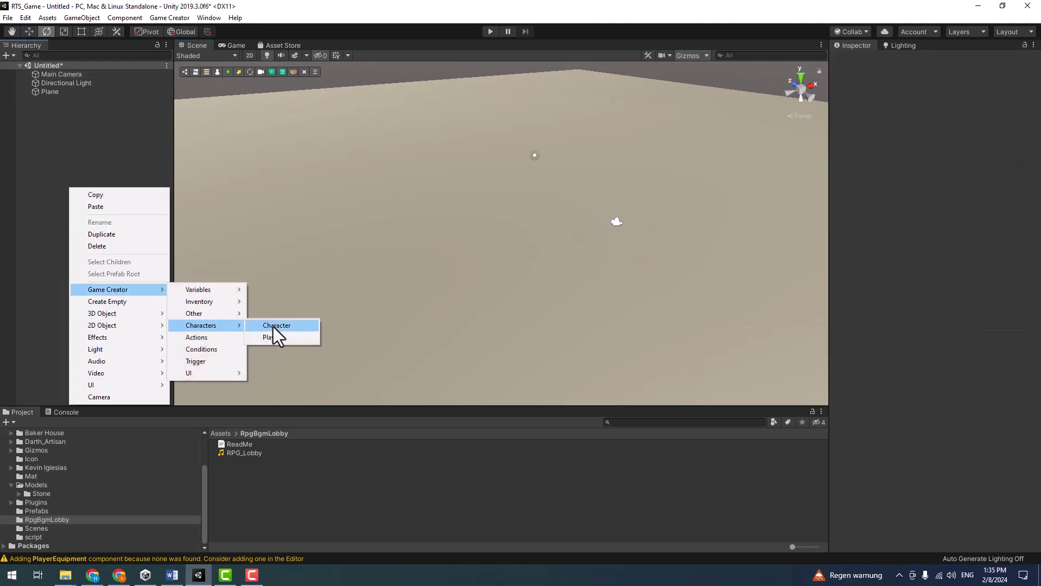
{"action": "left_click", "coordinate": [278, 338]}
{"action": "right_click_drag", "start_coordinate": [520, 202], "coordinate": [556, 193]}
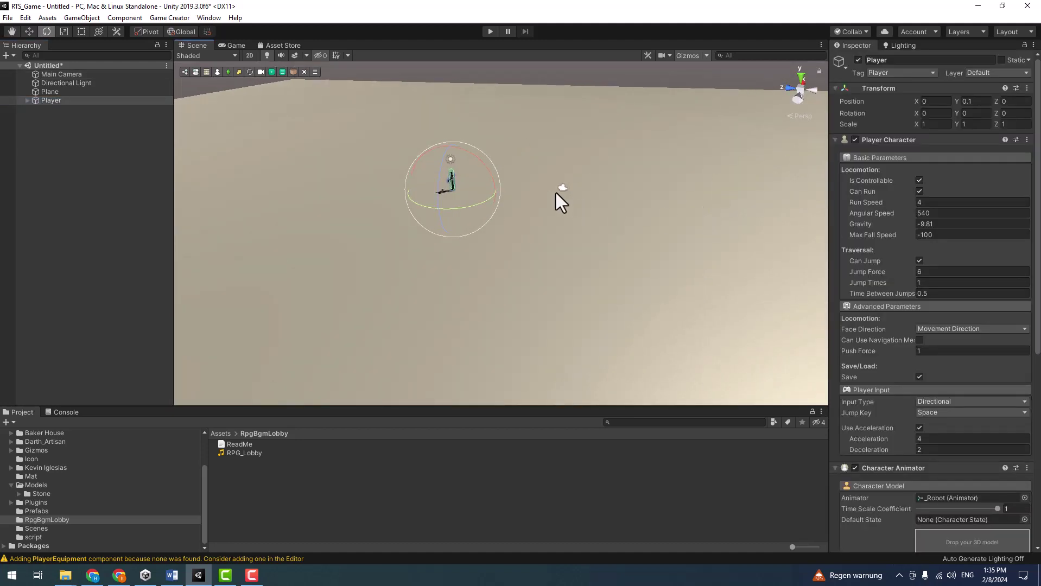
- Set the Main Camera to rotation X 45 and position Y 15, pulled back to Z -13.54
{"action": "left_click", "coordinate": [556, 194]}
{"action": "left_click", "coordinate": [944, 116]}
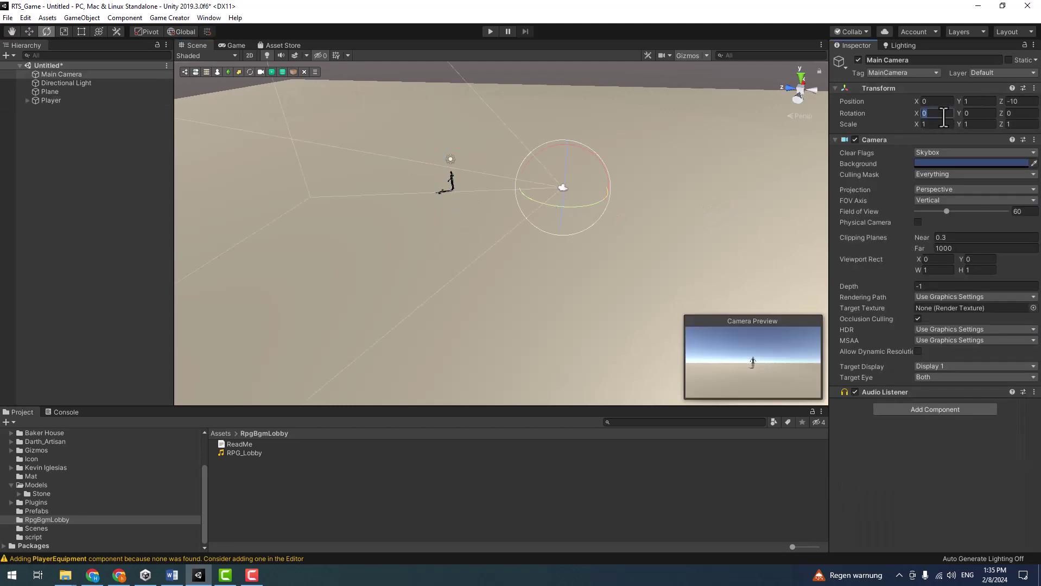
{"action": "type", "text": "45"}
{"action": "left_click", "coordinate": [977, 101]}
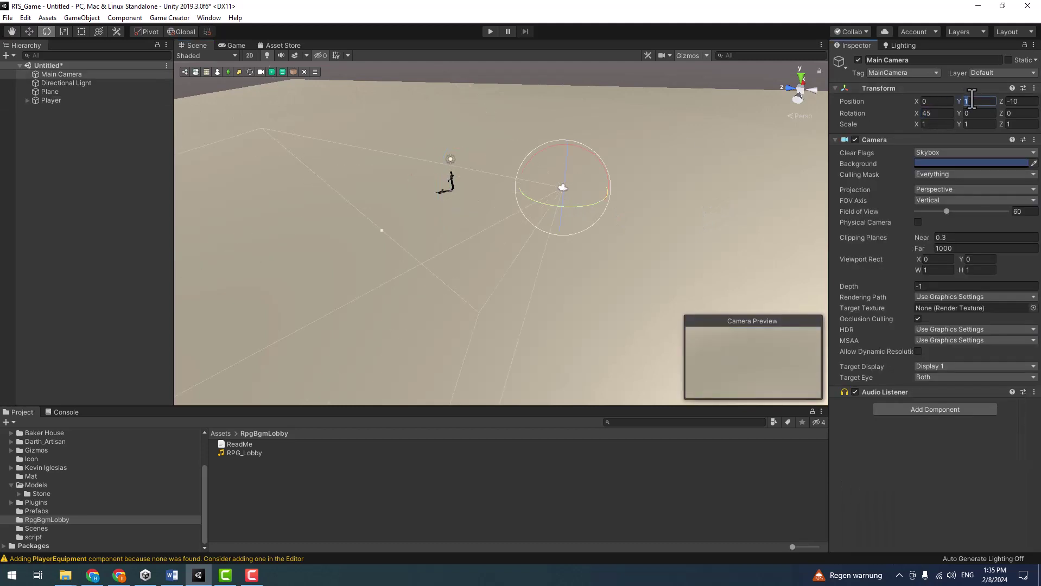
{"action": "type", "text": "15"}
{"action": "mouse_move", "coordinate": [552, 193]}
{"action": "left_mouse_down", "text": "alt"}
{"action": "mouse_move", "coordinate": [632, 220]}
{"action": "mouse_move", "coordinate": [538, 182]}
{"action": "left_mouse_up", "text": "alt"}
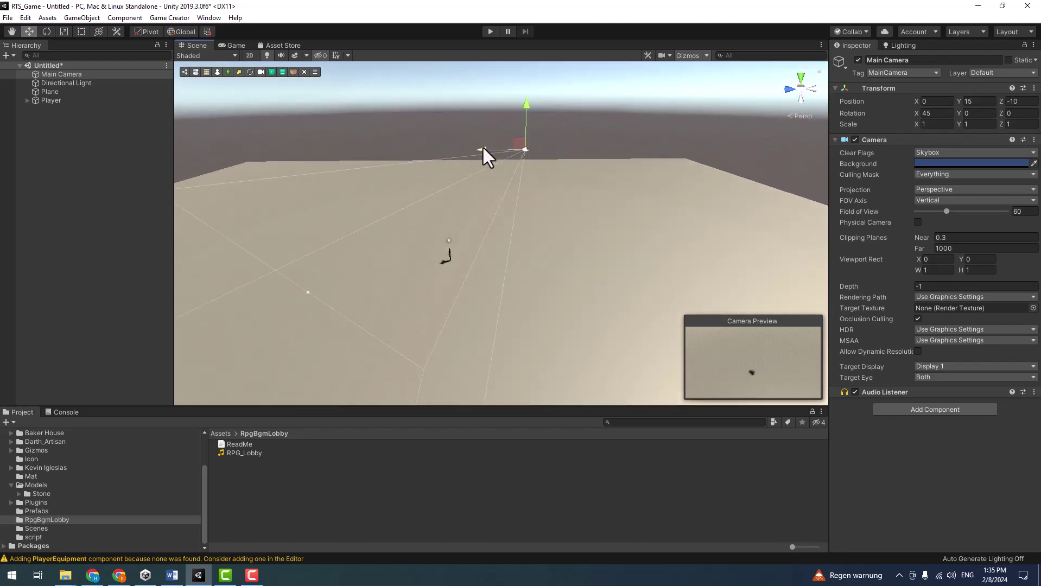
{"action": "left_click_drag", "start_coordinate": [483, 145], "coordinate": [517, 152]}
{"action": "left_click", "coordinate": [226, 43]}
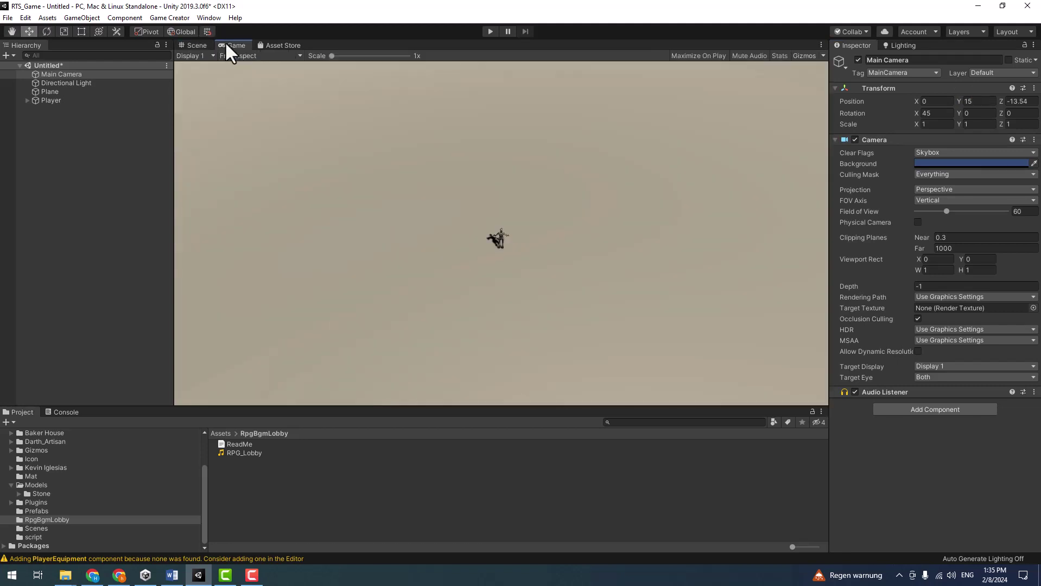
- Save the scene as rpg
{"action": "key", "text": "ctrl+s"}
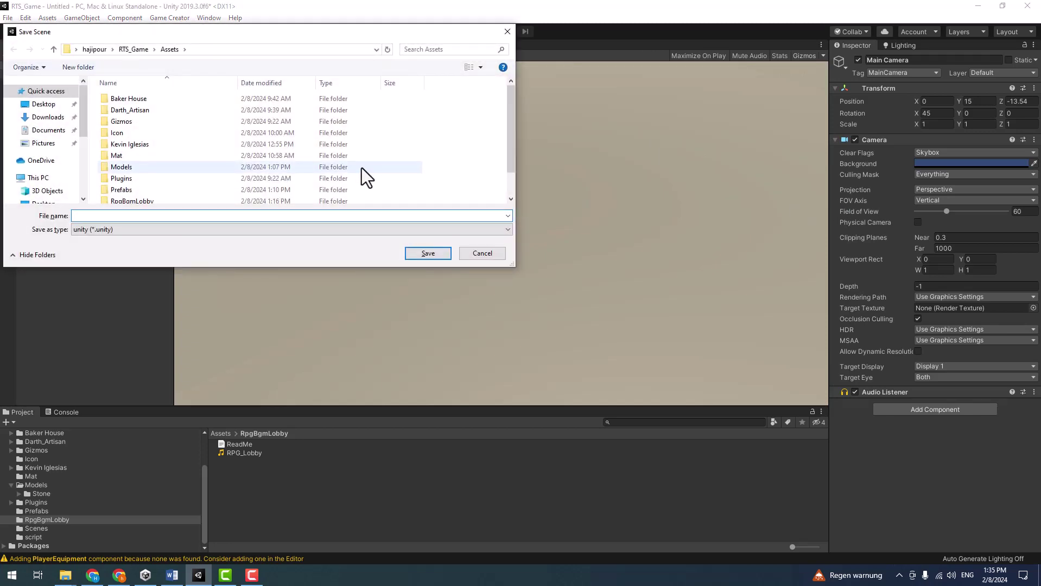
{"action": "type", "text": "rpg"}
{"action": "key", "text": "Return"}
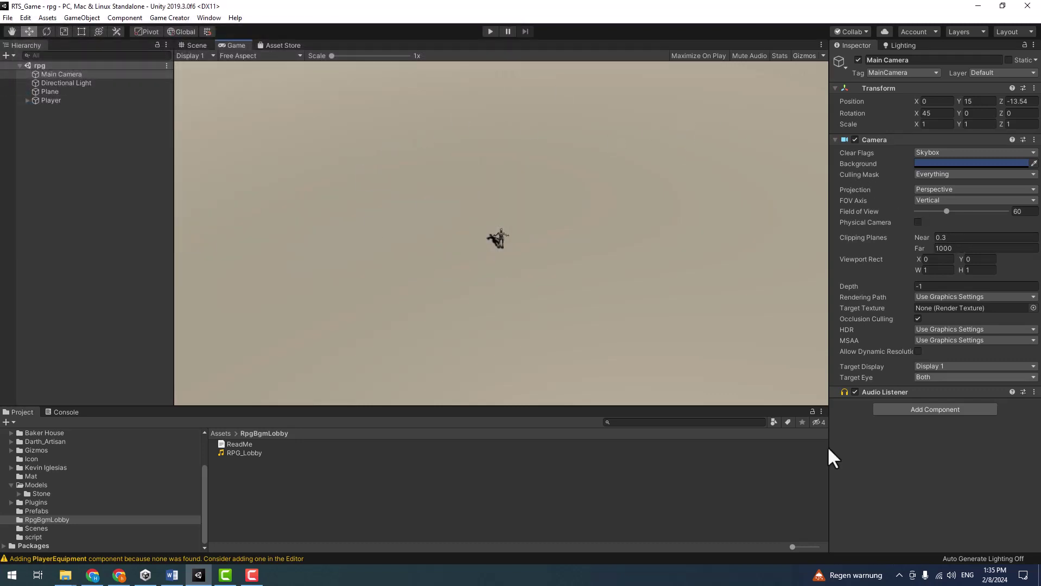
- Apply the green ground material from the Mat folder to the plane
{"action": "left_click", "coordinate": [47, 91]}
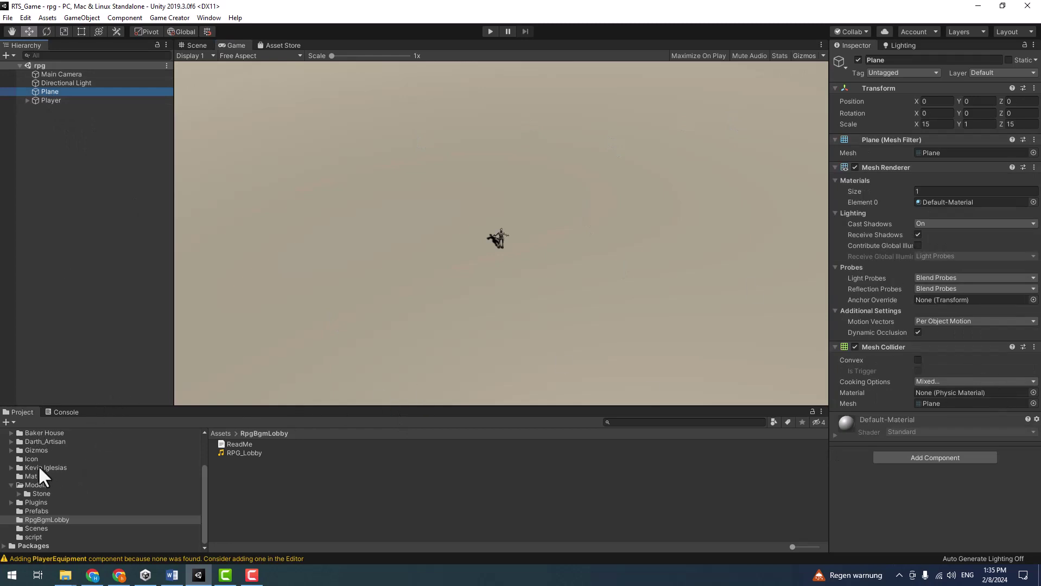
{"action": "scroll", "coordinate": [38, 467], "scroll_direction": "up", "scroll_amount": 3}
{"action": "left_click", "coordinate": [31, 528]}
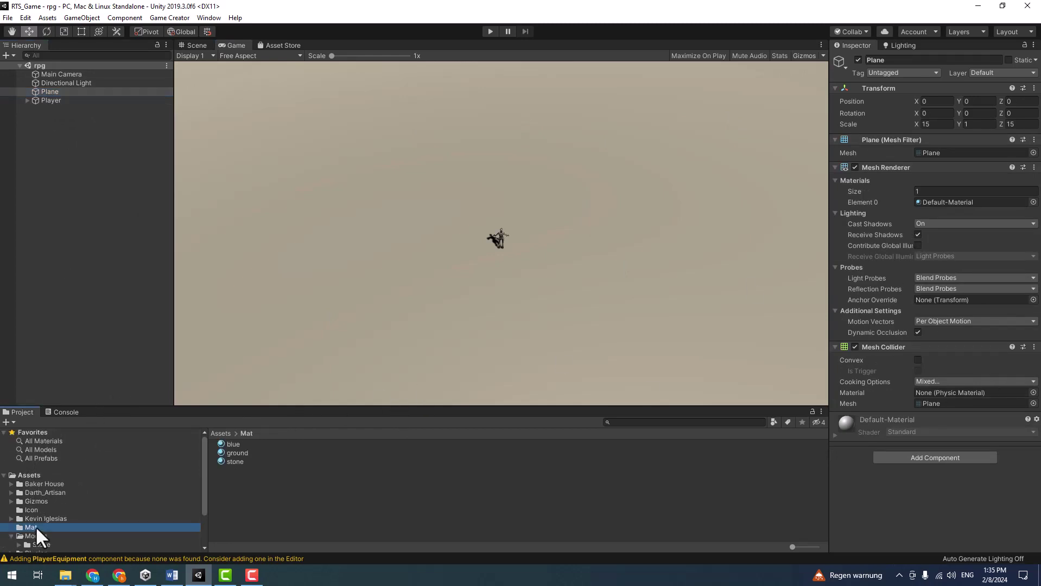
{"action": "left_click_drag", "start_coordinate": [227, 461], "coordinate": [231, 154]}
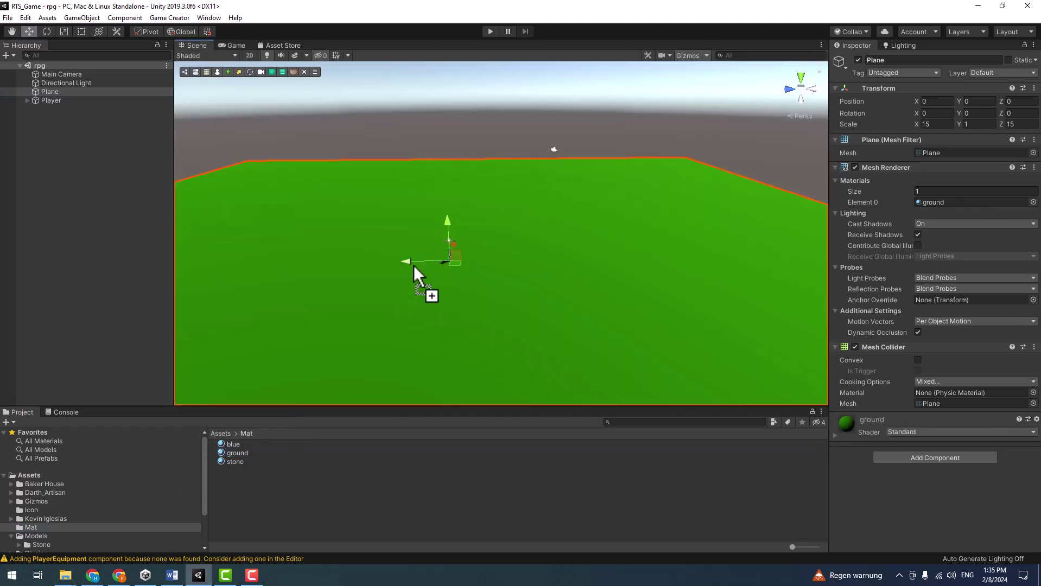
{"action": "left_click_drag", "start_coordinate": [228, 455], "coordinate": [415, 265]}
- Turn on Auto Generate lighting and save the scene
{"action": "left_click", "coordinate": [907, 45]}
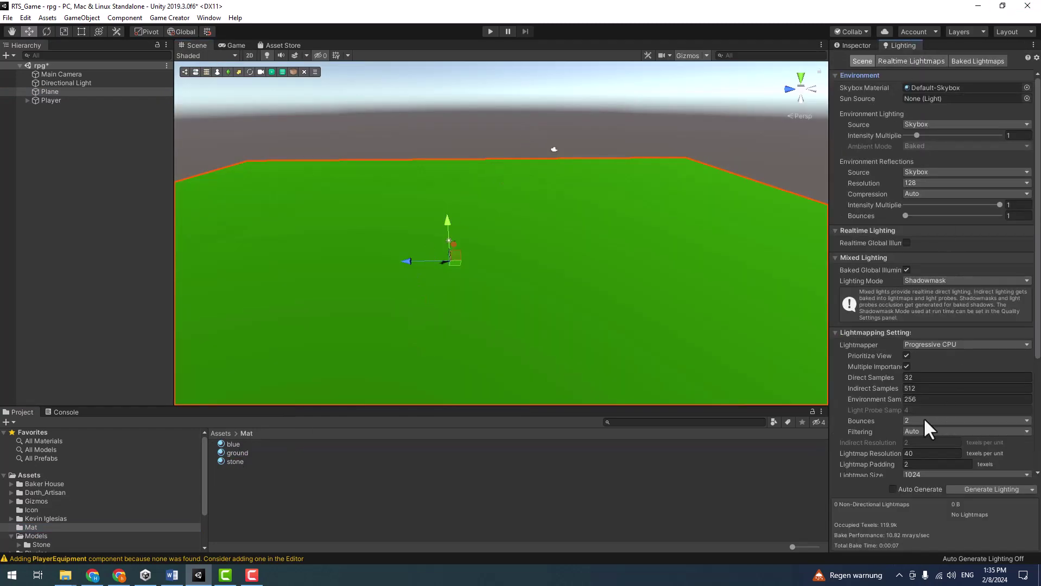
{"action": "left_click", "coordinate": [918, 488]}
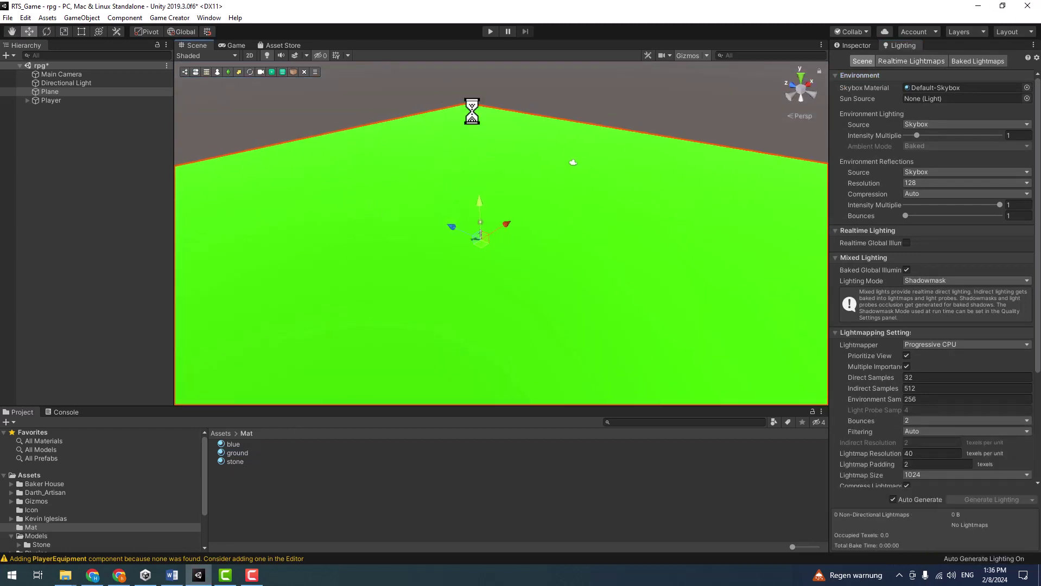
{"action": "key", "text": "ctrl+s"}
- Set the Player's Input Type to Point And Click and start play mode
{"action": "left_click", "coordinate": [235, 45]}
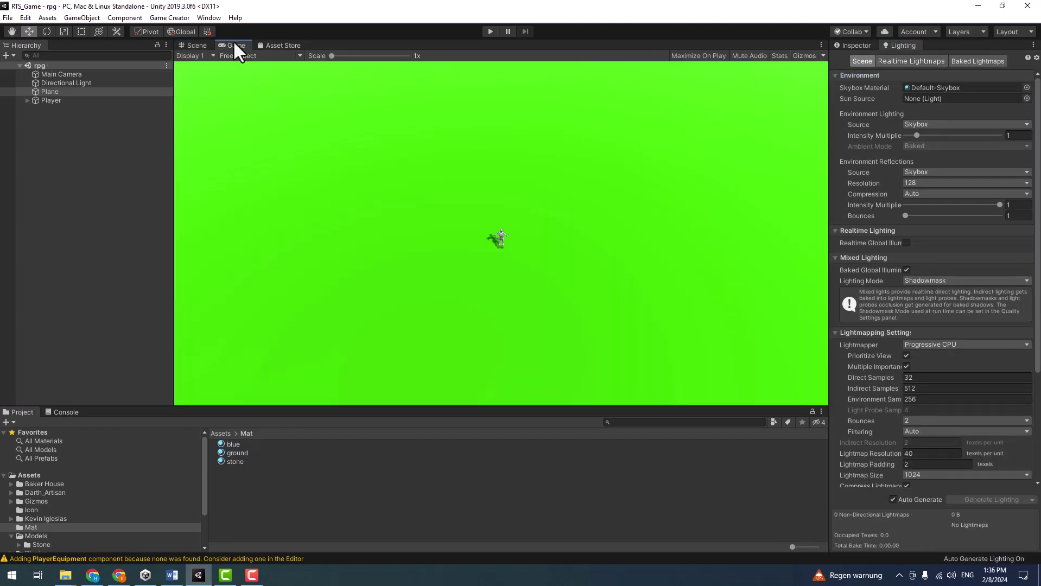
{"action": "left_click", "coordinate": [55, 98]}
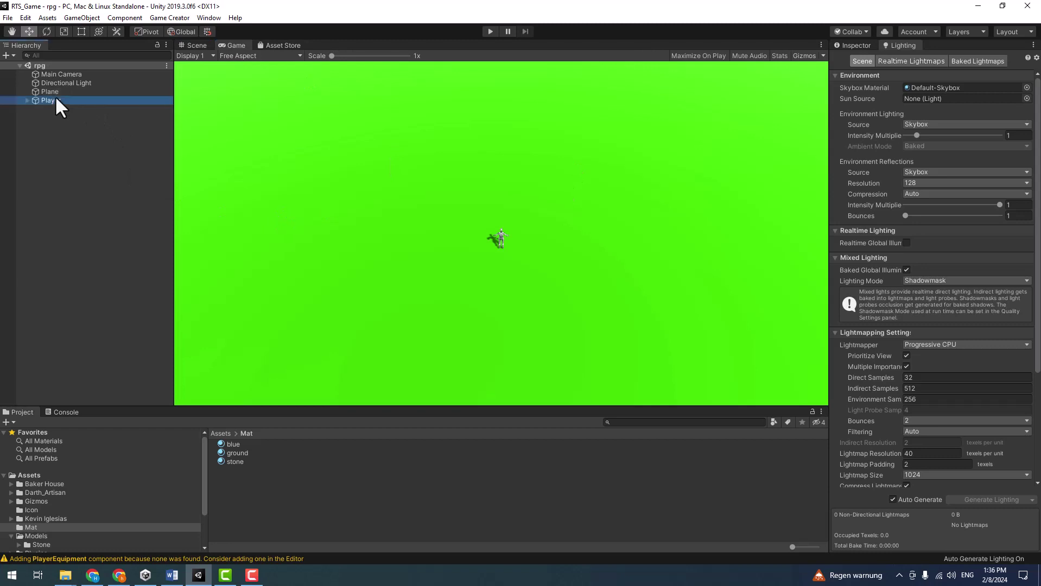
{"action": "left_click", "coordinate": [861, 46]}
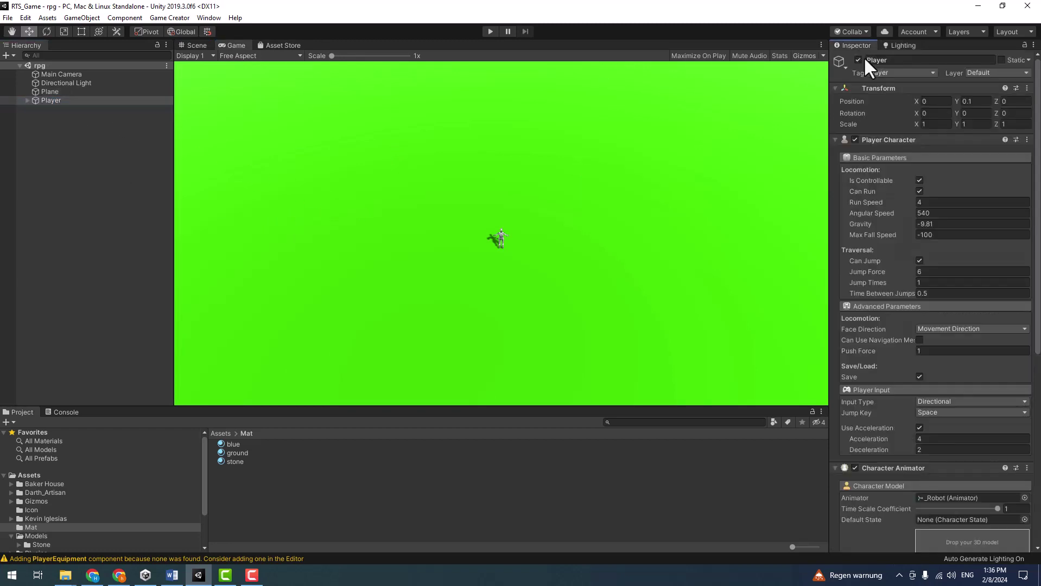
{"action": "left_click", "coordinate": [919, 258]}
{"action": "scroll", "coordinate": [956, 416], "scroll_direction": "down", "scroll_amount": 5}
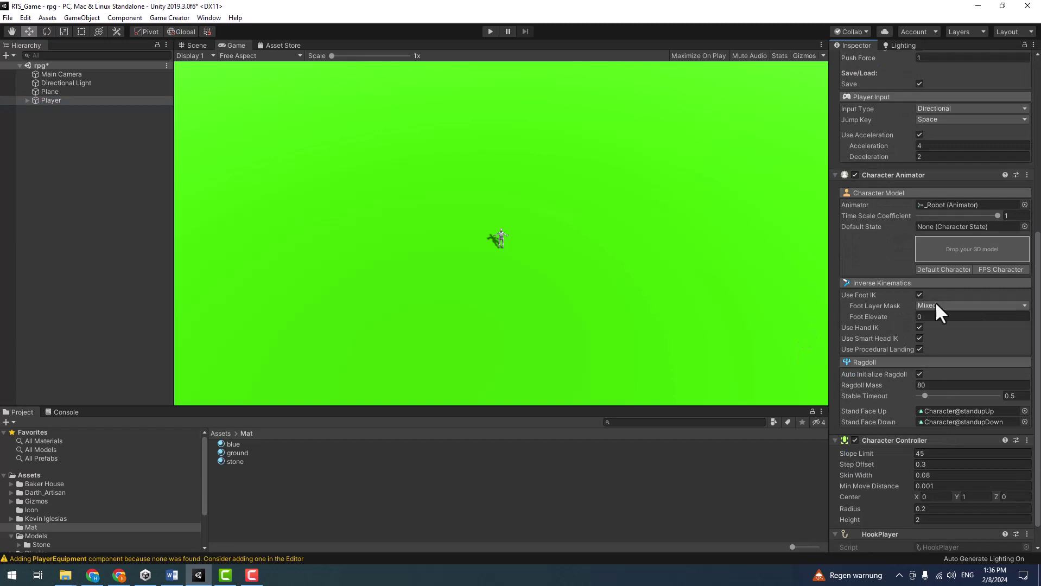
{"action": "left_click", "coordinate": [946, 107]}
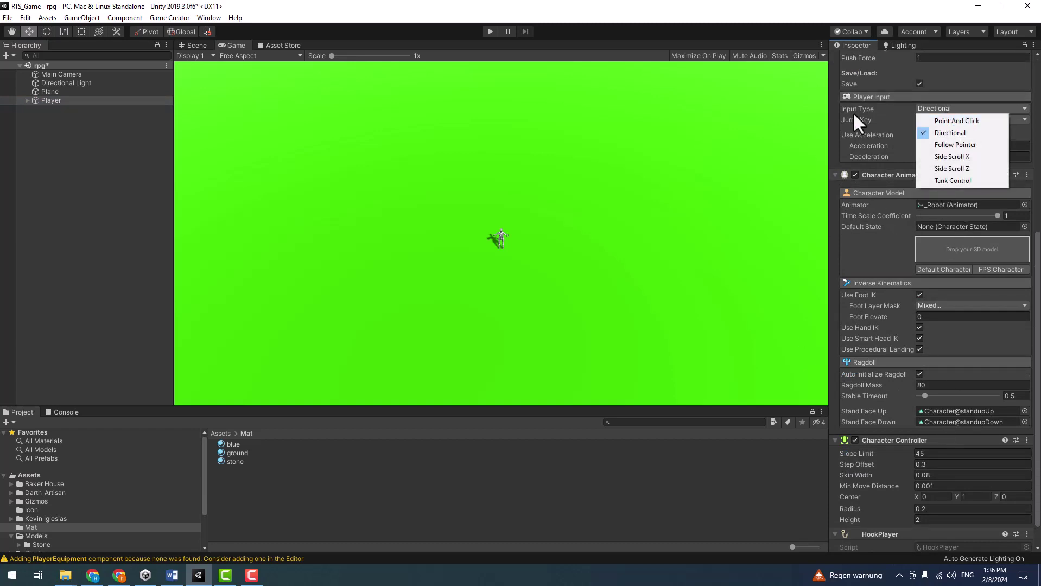
{"action": "left_click", "coordinate": [966, 120]}
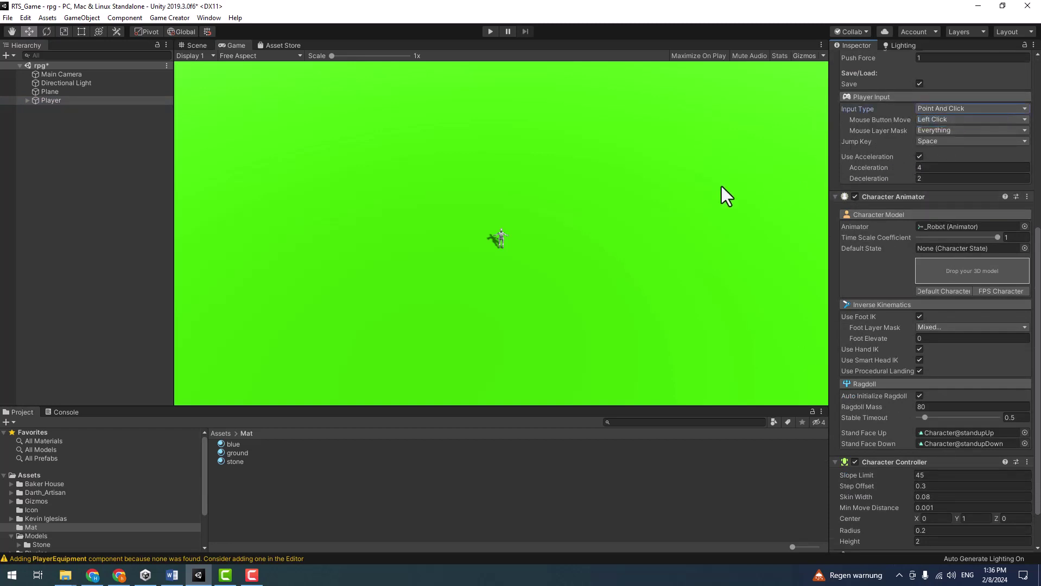
{"action": "left_click", "coordinate": [490, 32]}
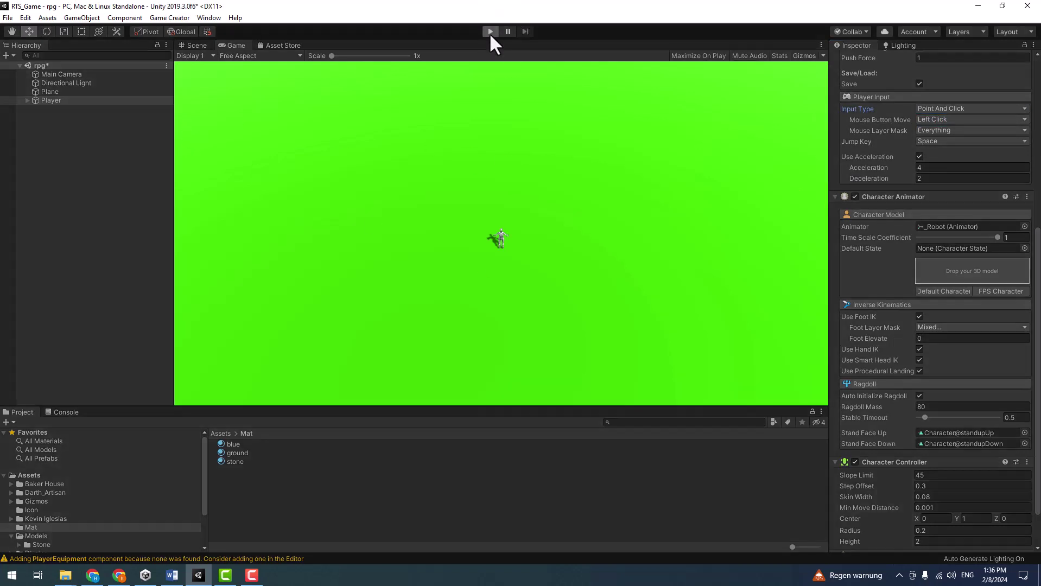
- Walk the character to two clicked ground points, then stop play mode
{"action": "left_click", "coordinate": [338, 324]}
{"action": "left_click", "coordinate": [550, 299]}
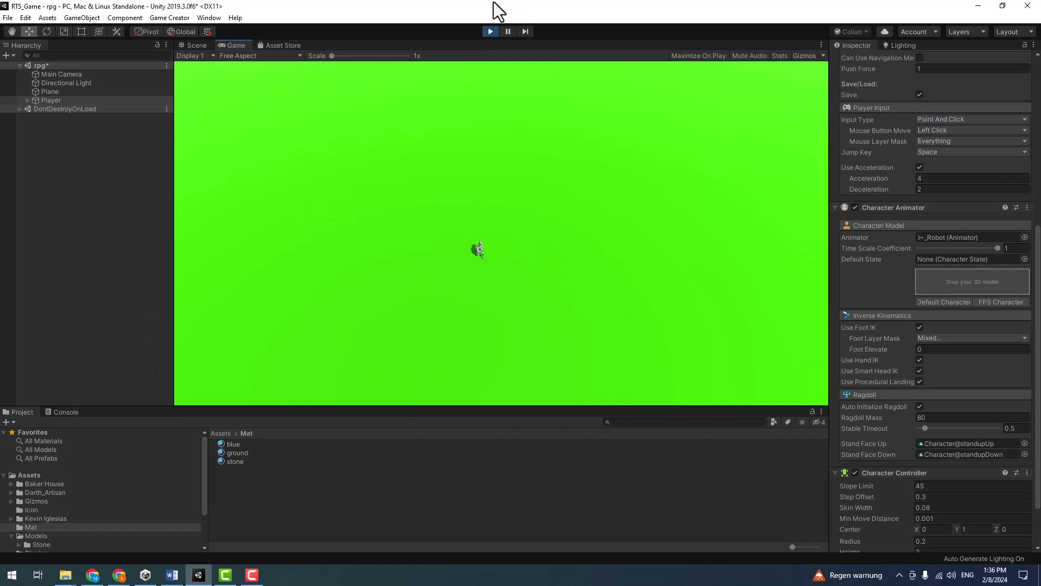
{"action": "key", "text": "ctrl+p"}
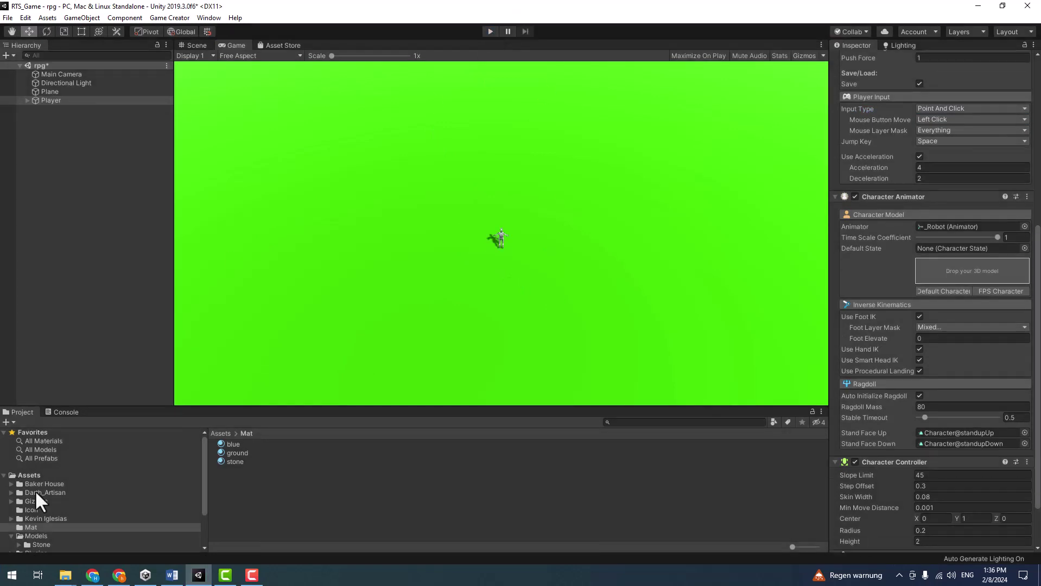
- Browse to Darth_Artisan > Free_Trees > Prefabs and enlarge the tree thumbnails
{"action": "left_click", "coordinate": [48, 486]}
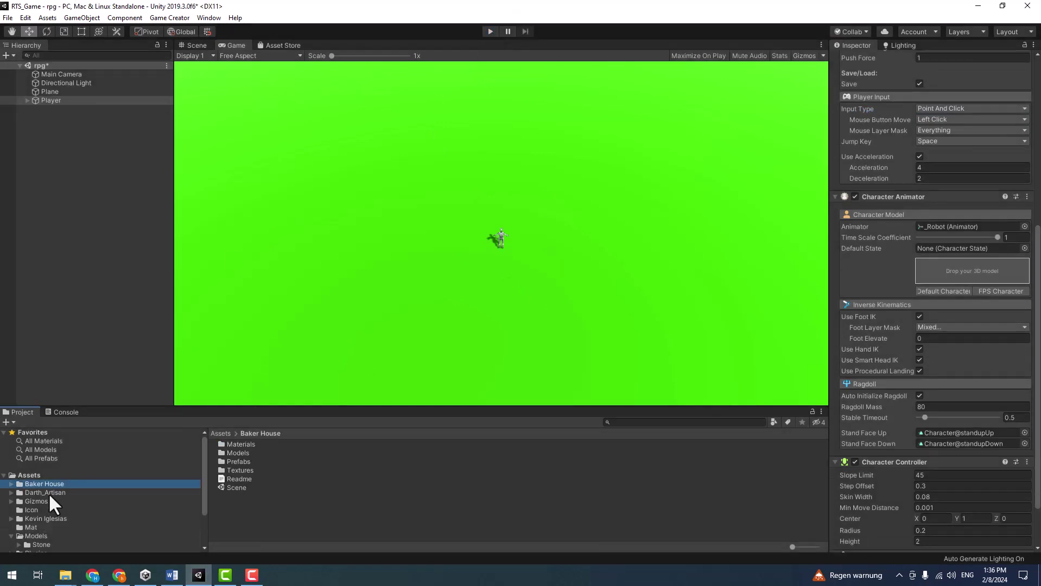
{"action": "left_click", "coordinate": [48, 493]}
{"action": "double_click", "coordinate": [249, 444]}
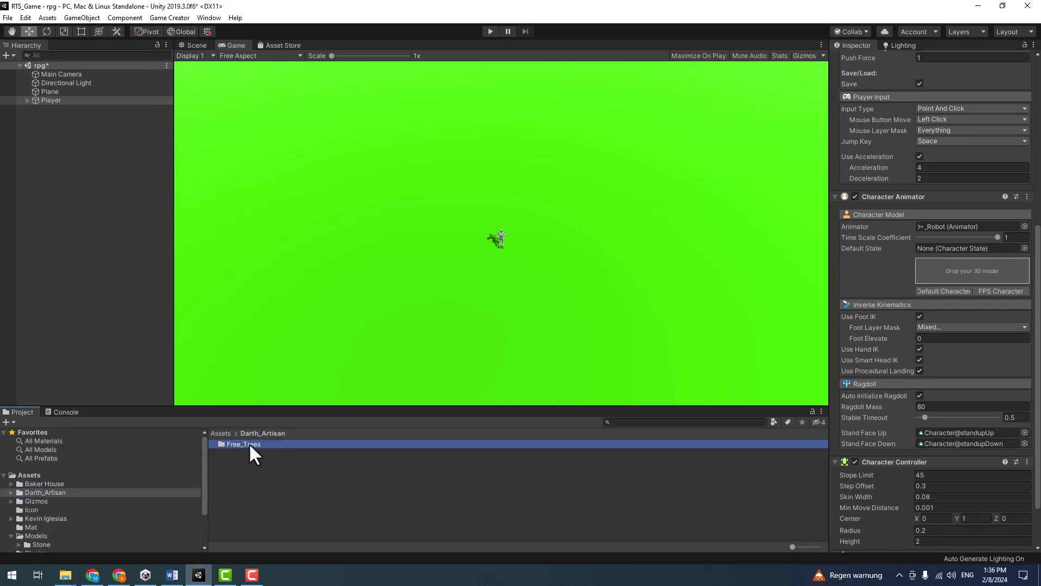
{"action": "double_click", "coordinate": [241, 453]}
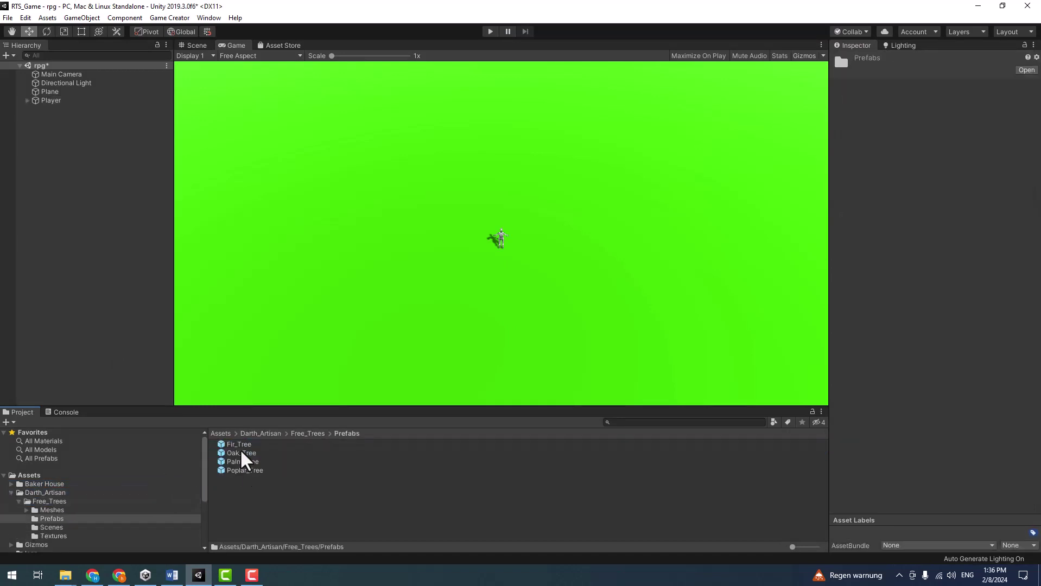
{"action": "left_click_drag", "start_coordinate": [792, 547], "coordinate": [816, 546]}
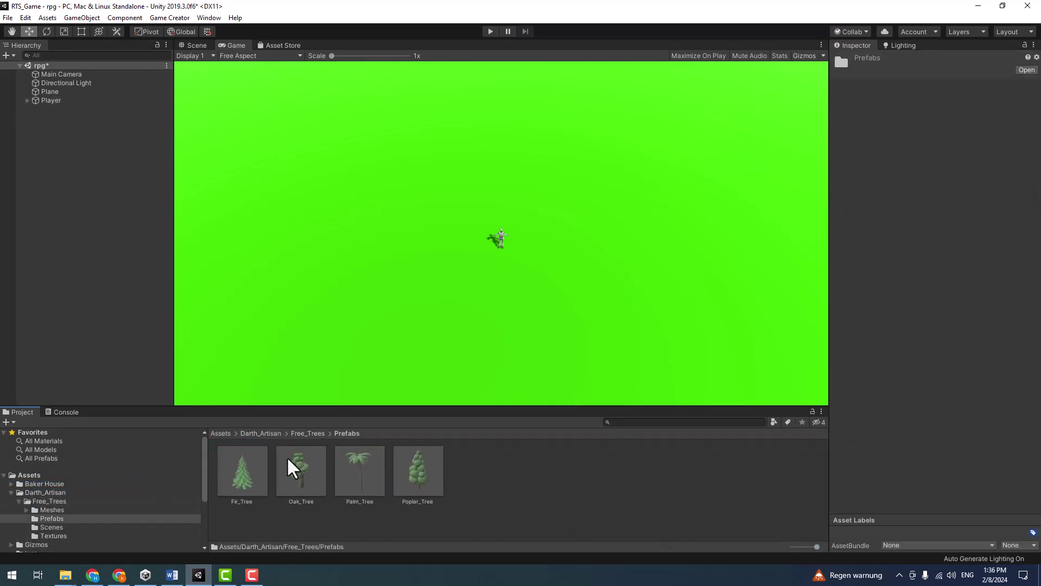
{"action": "left_click", "coordinate": [428, 480]}
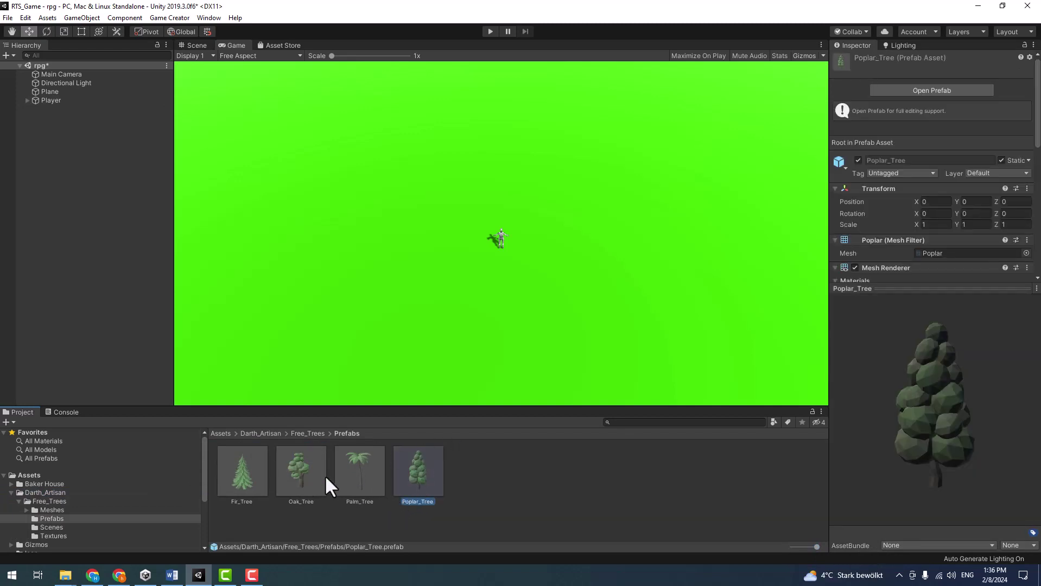
- Add an Oak_Tree prefab to the scene and move it to X -13.16, Z 6.45
{"action": "left_click_drag", "start_coordinate": [351, 489], "coordinate": [185, 256]}
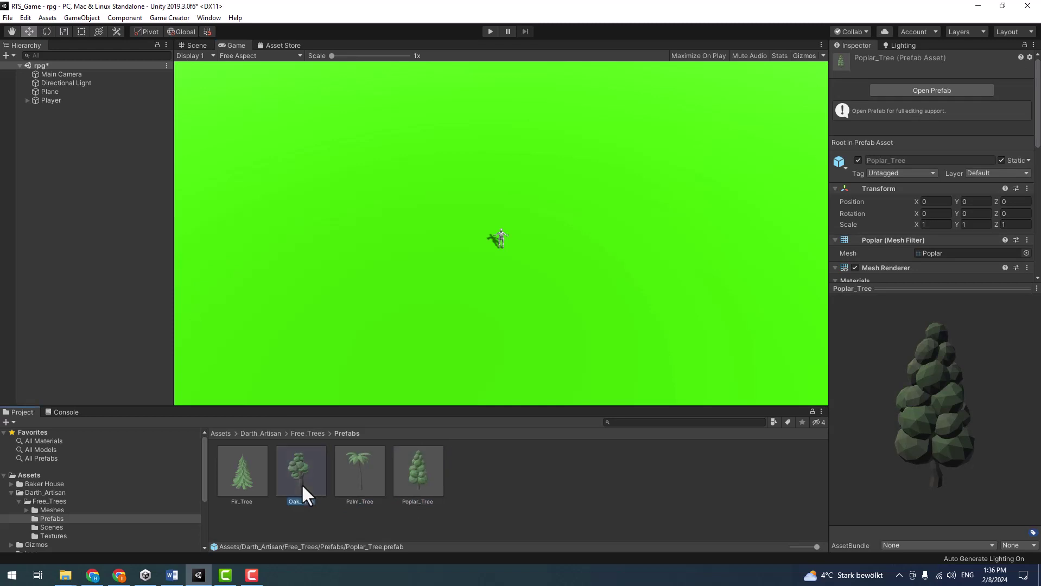
{"action": "left_click_drag", "start_coordinate": [301, 485], "coordinate": [39, 218]}
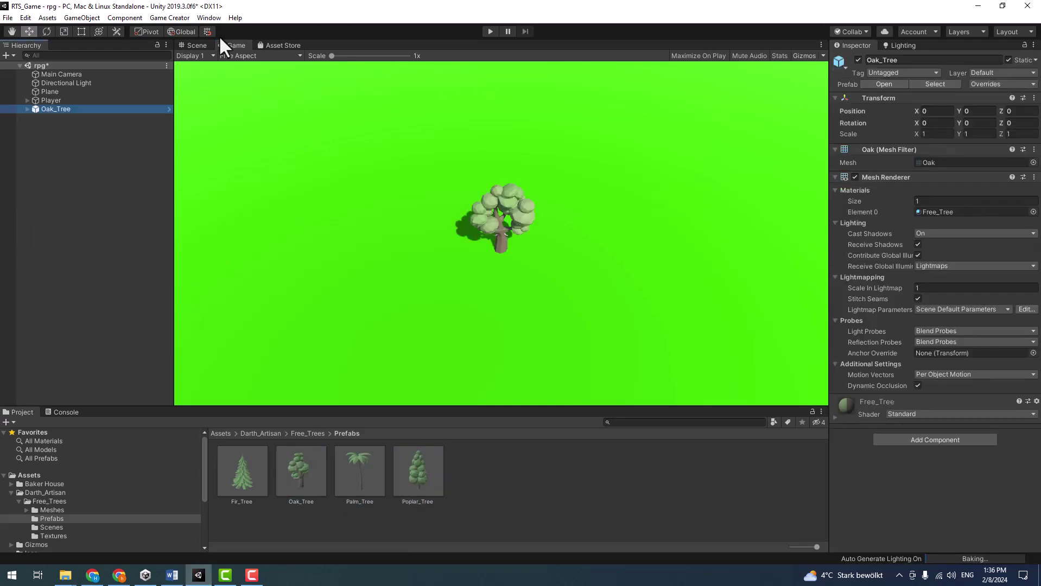
{"action": "left_click", "coordinate": [197, 45]}
{"action": "mouse_move", "coordinate": [507, 232]}
{"action": "left_mouse_down"}
{"action": "mouse_move", "coordinate": [442, 267]}
{"action": "mouse_move", "coordinate": [383, 259]}
{"action": "left_mouse_up"}
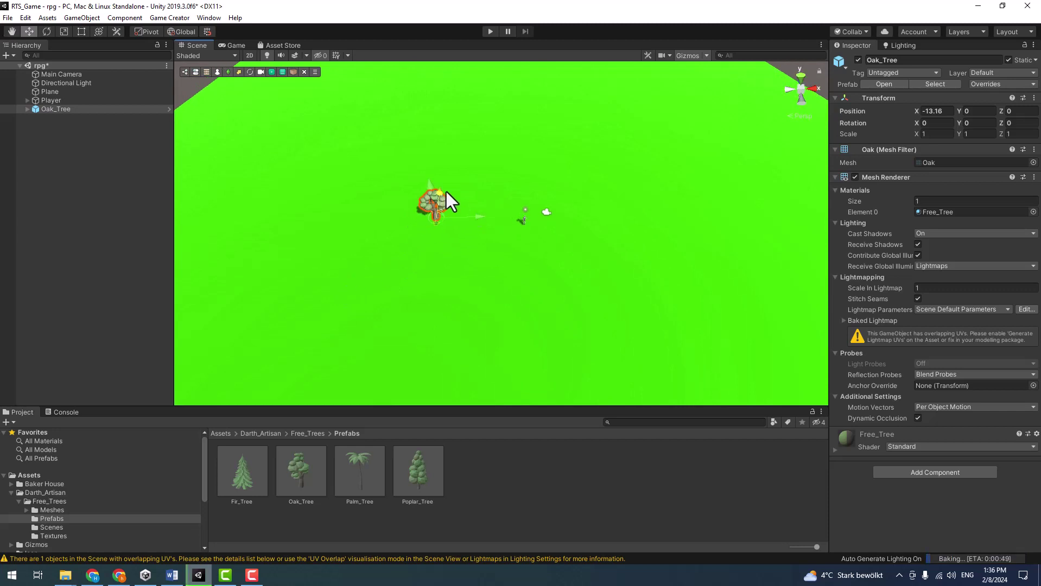
{"action": "left_click_drag", "start_coordinate": [440, 201], "coordinate": [422, 181]}
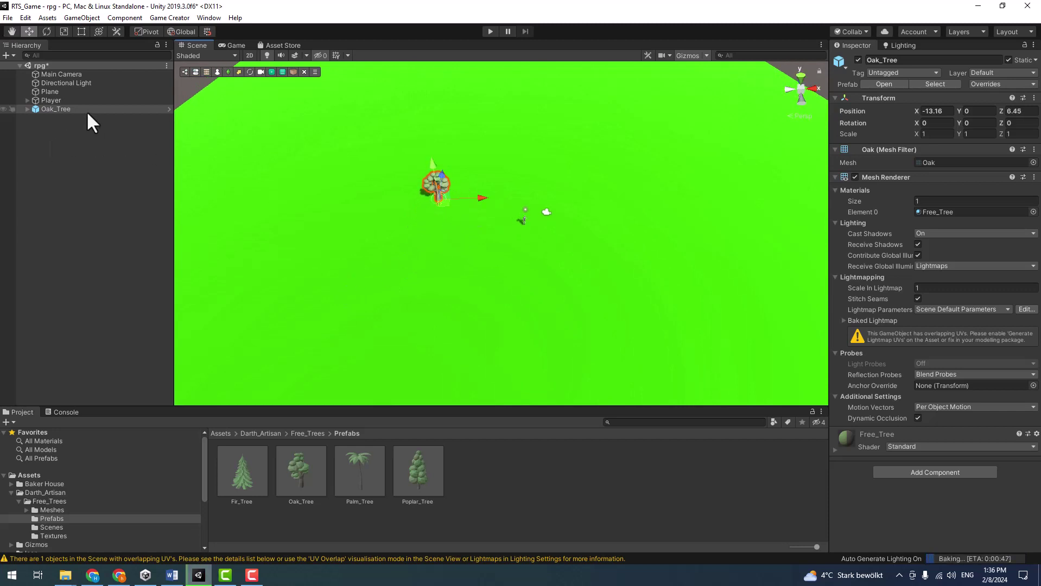
{"action": "left_click", "coordinate": [161, 109]}
- Open the Oak_Tree prefab and select its Trigger (2) and Marker children
{"action": "left_click", "coordinate": [169, 109]}
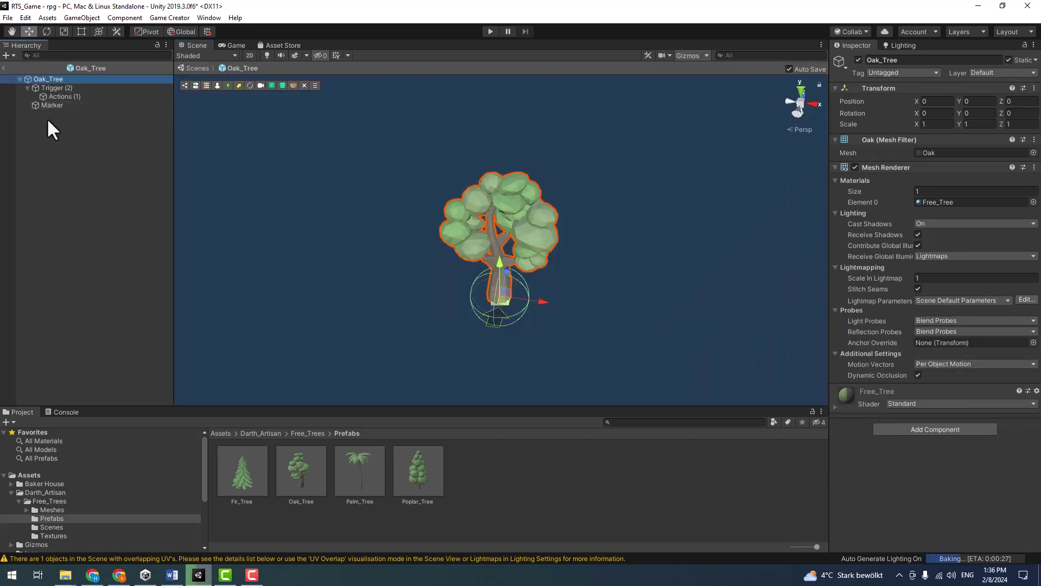
{"action": "left_click", "coordinate": [60, 87]}
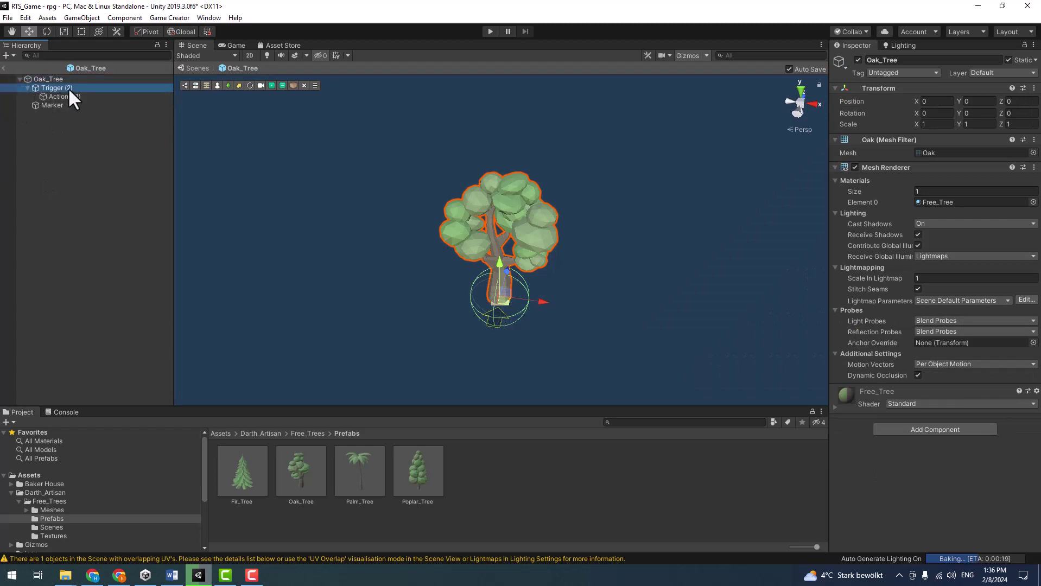
{"action": "left_click", "coordinate": [28, 87]}
{"action": "left_click", "coordinate": [34, 97]}
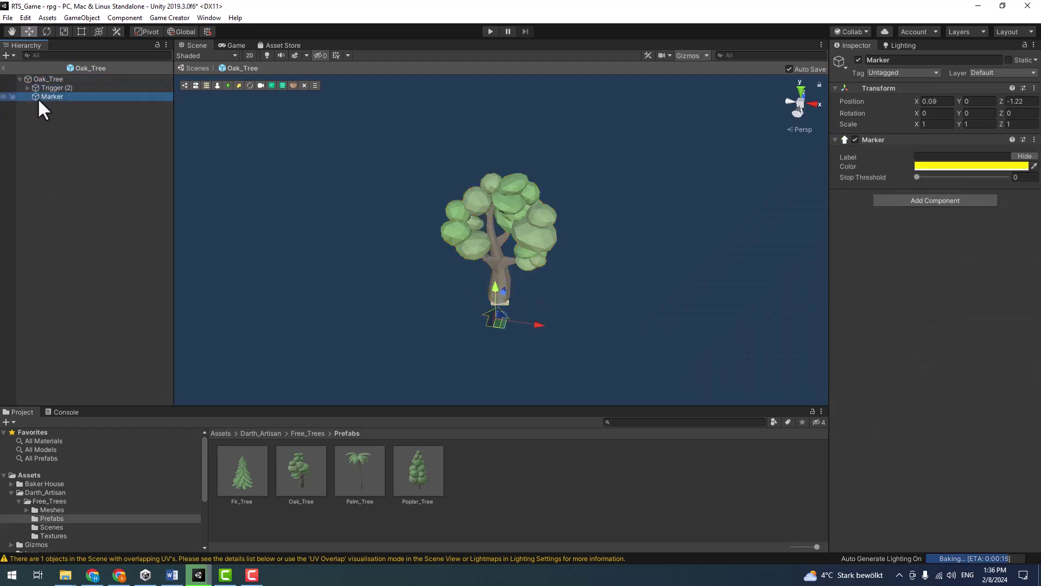
{"action": "mouse_move", "coordinate": [448, 248]}
{"action": "left_mouse_down", "text": "alt"}
{"action": "mouse_move", "coordinate": [678, 253]}
{"action": "mouse_move", "coordinate": [653, 262]}
{"action": "left_mouse_up", "text": "alt"}
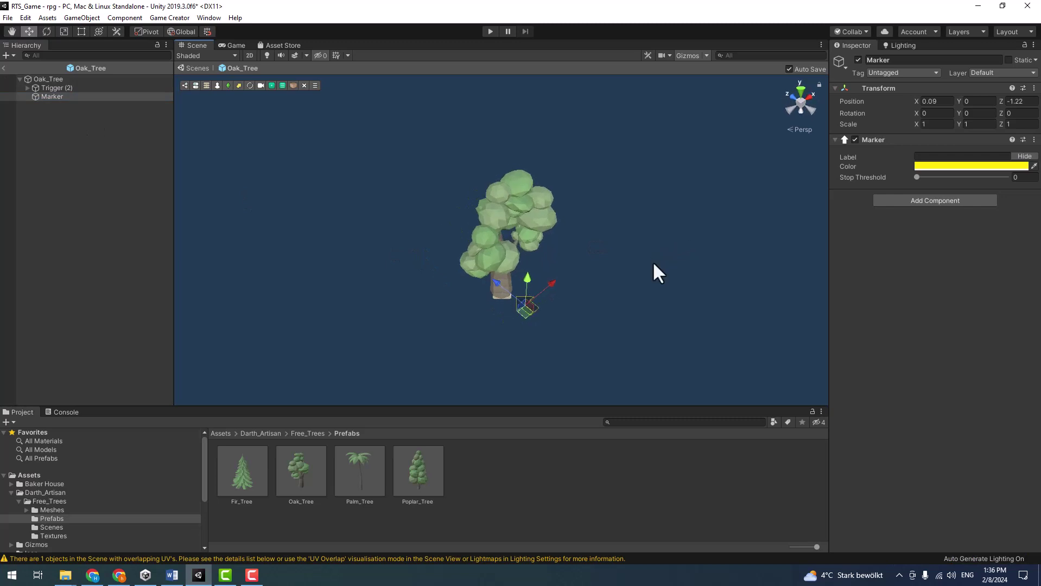
{"action": "left_click", "coordinate": [57, 88], "text": "ctrl"}
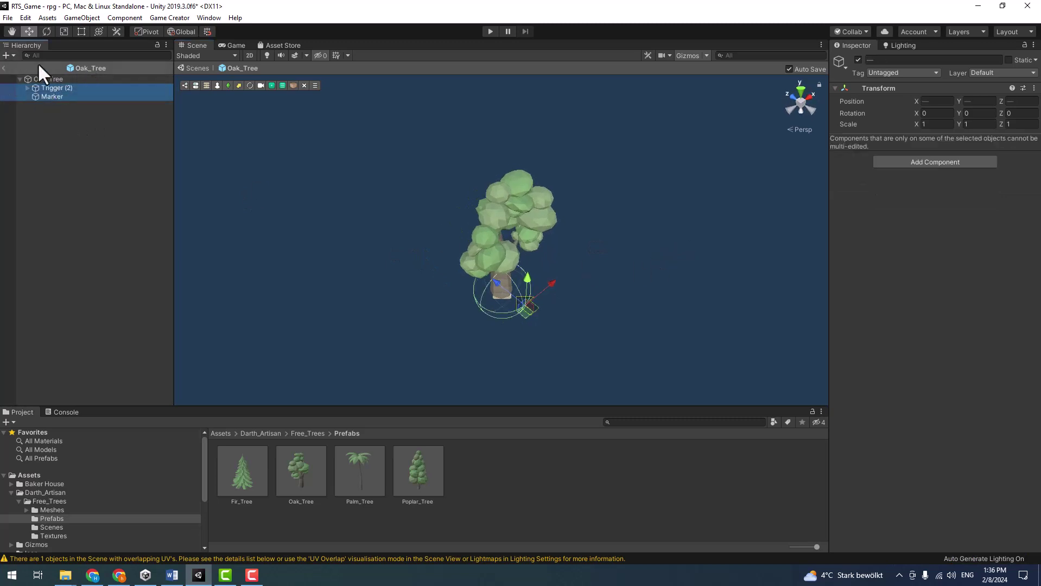
{"action": "left_click", "coordinate": [5, 68]}
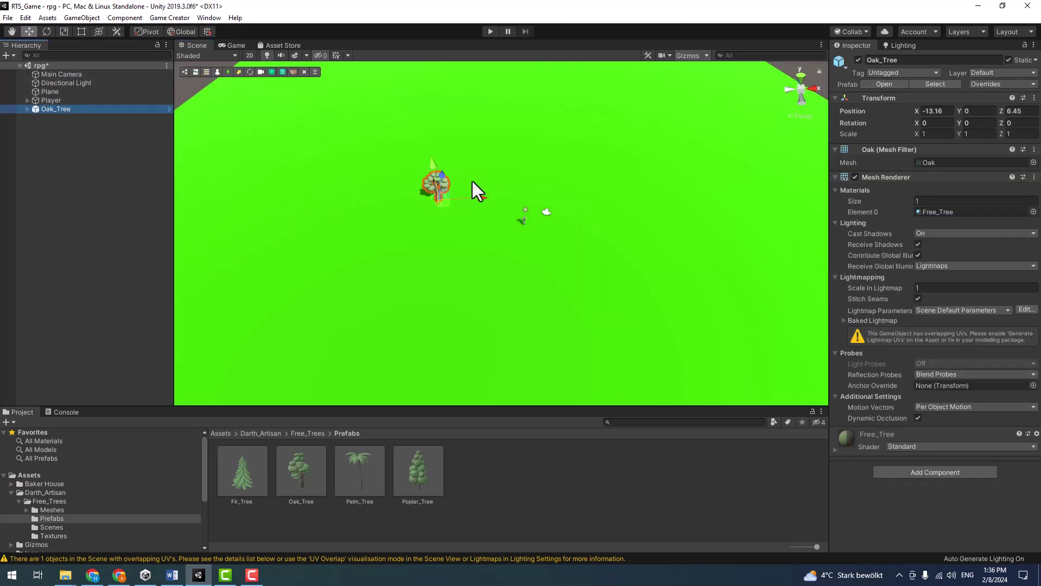
- Frame the Oak_Tree, reopen its prefab and reselect Trigger (2) plus Marker
{"action": "left_click_drag", "start_coordinate": [518, 139], "coordinate": [505, 158], "text": "alt"}
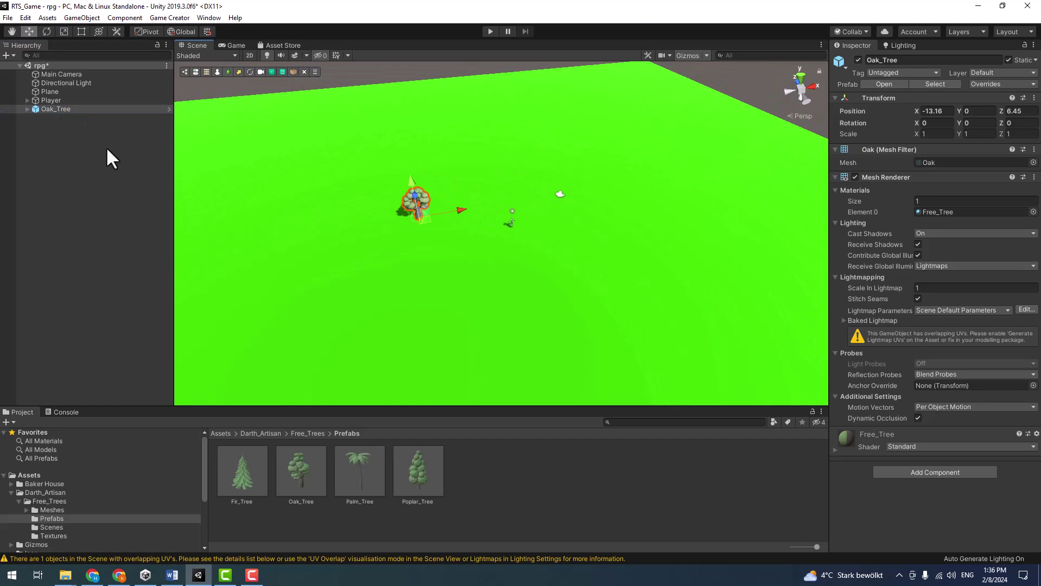
{"action": "double_click", "coordinate": [53, 109]}
{"action": "left_click", "coordinate": [167, 108]}
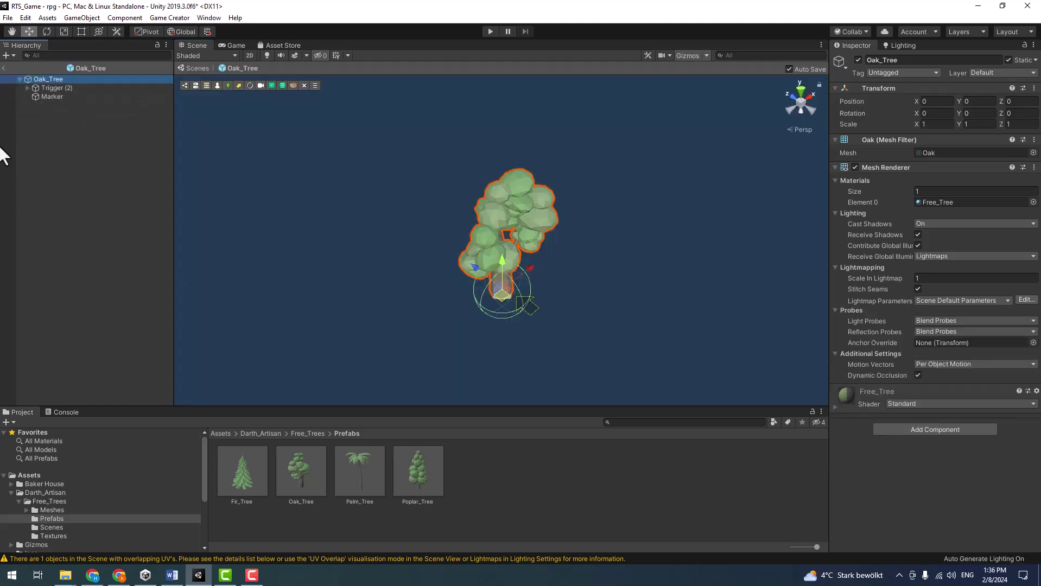
{"action": "mouse_move", "coordinate": [543, 180]}
{"action": "left_mouse_down", "text": "alt"}
{"action": "mouse_move", "coordinate": [575, 148]}
{"action": "mouse_move", "coordinate": [430, 151]}
{"action": "left_mouse_up", "text": "alt"}
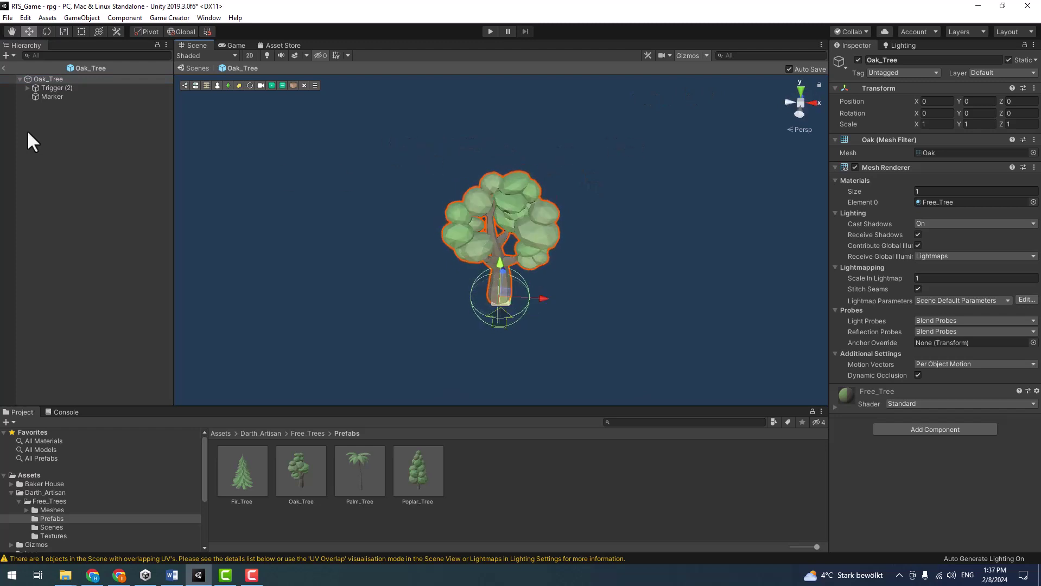
{"action": "left_click", "coordinate": [65, 86]}
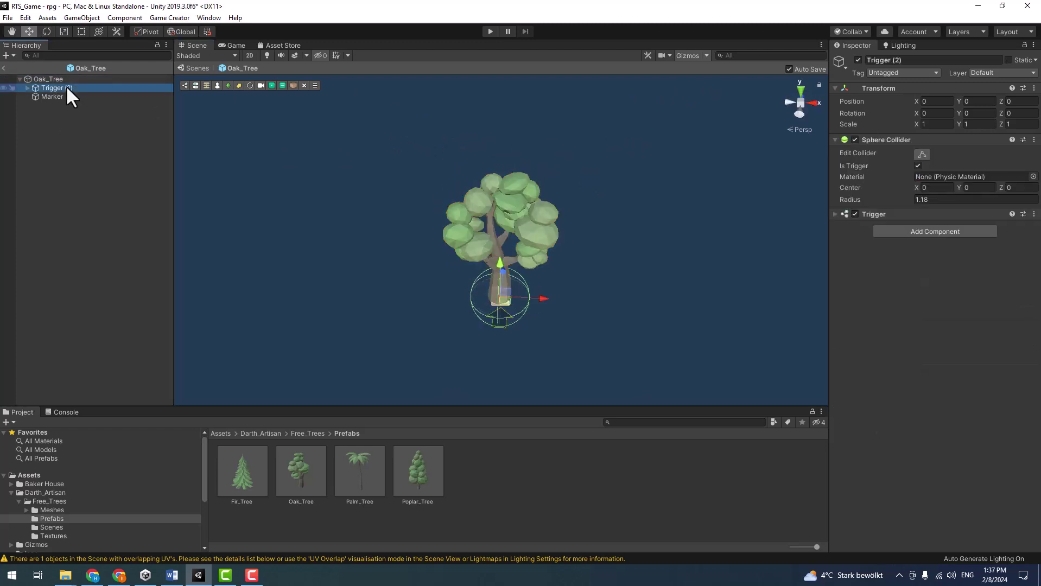
{"action": "left_click", "coordinate": [64, 79]}
{"action": "left_click", "coordinate": [65, 87]}
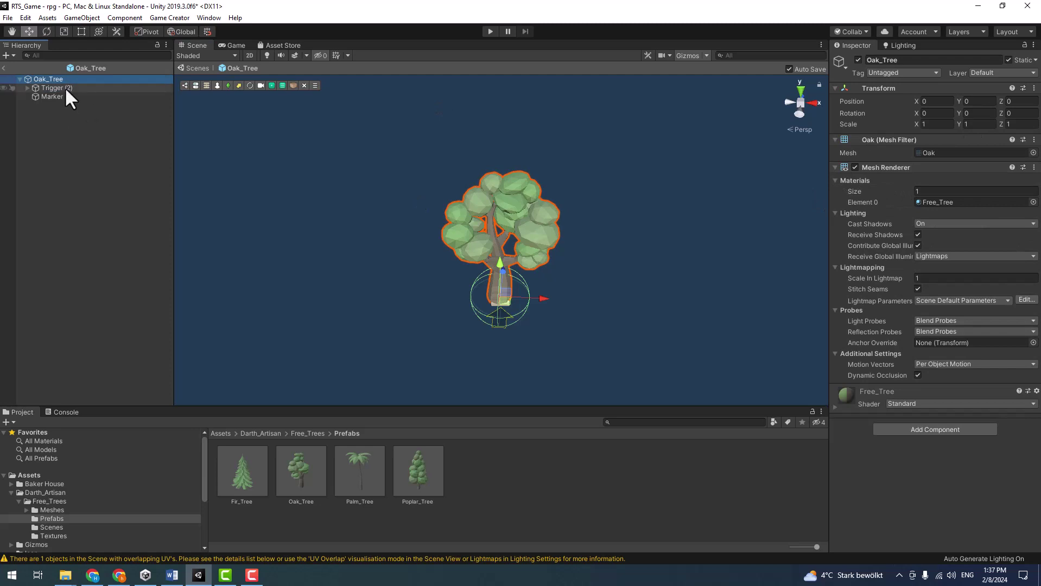
{"action": "left_click", "coordinate": [56, 97], "text": "shift"}
- Delete Trigger (2) and Marker, then add a Game Creator Trigger under Oak_Tree
{"action": "key", "text": "Delete"}
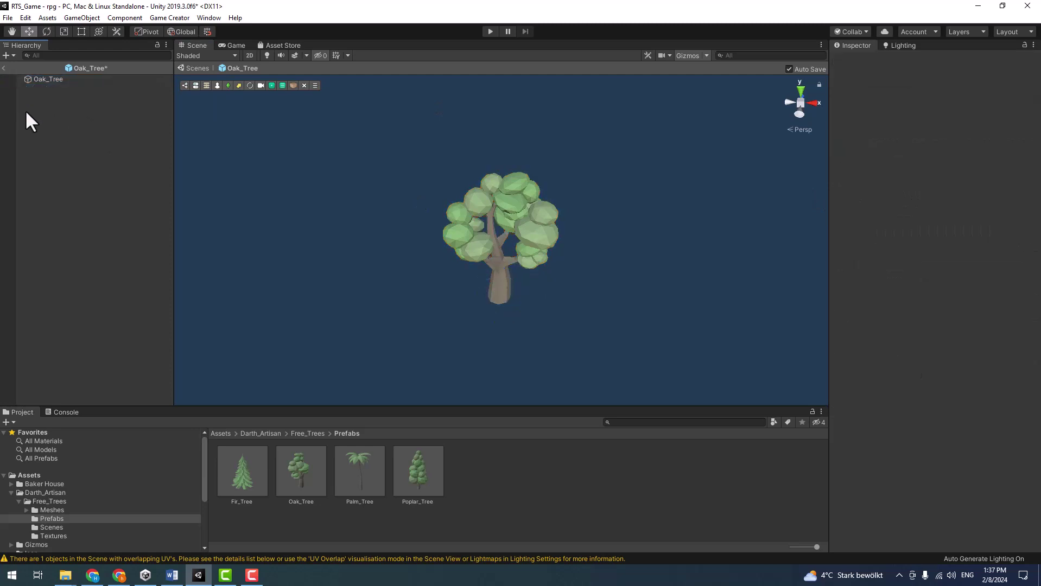
{"action": "left_click", "coordinate": [49, 80]}
{"action": "right_click", "coordinate": [48, 80]}
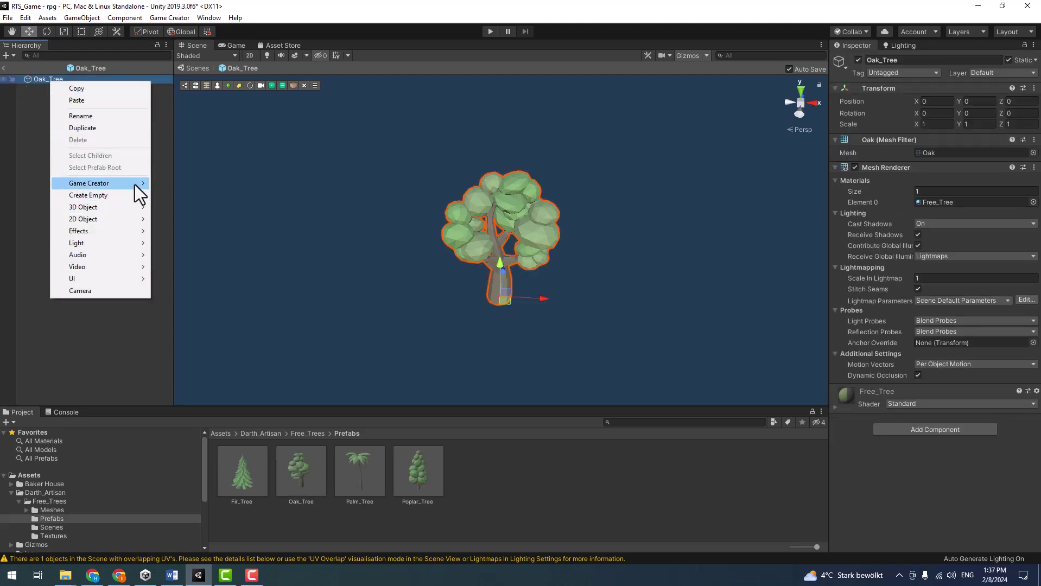
{"action": "mouse_move", "coordinate": [135, 184]}
{"action": "left_click", "coordinate": [199, 254]}
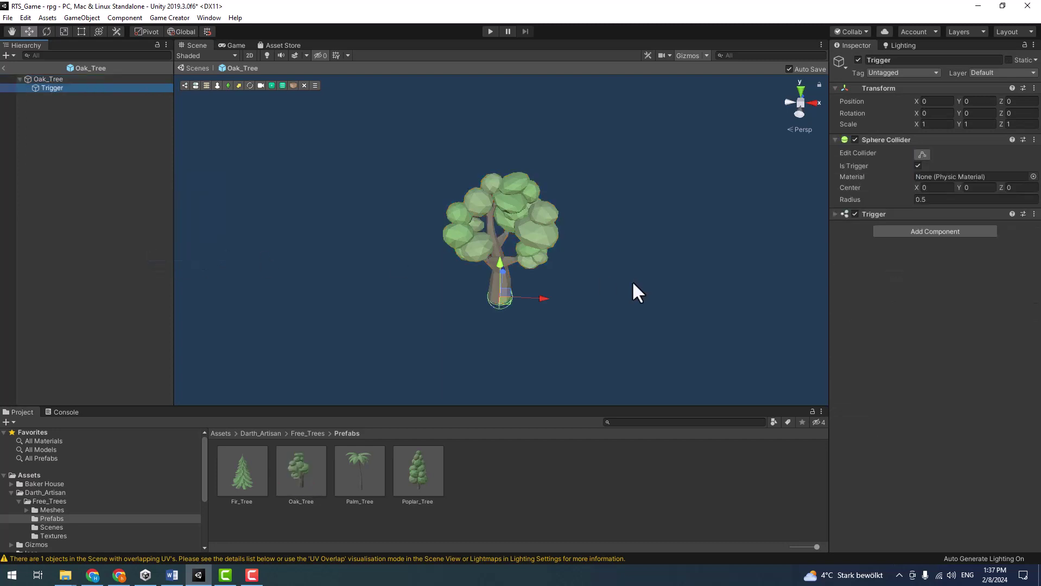
- Set the trigger's Sphere Collider radius to 1.26 and expand its Trigger settings
{"action": "left_click_drag", "start_coordinate": [899, 199], "coordinate": [922, 197]}
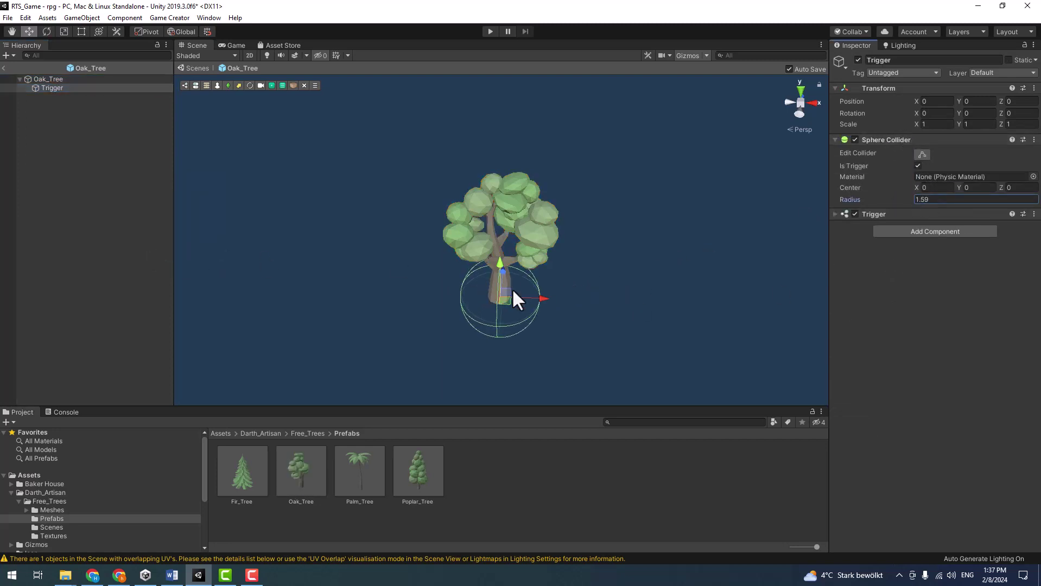
{"action": "left_click_drag", "start_coordinate": [901, 200], "coordinate": [897, 200]}
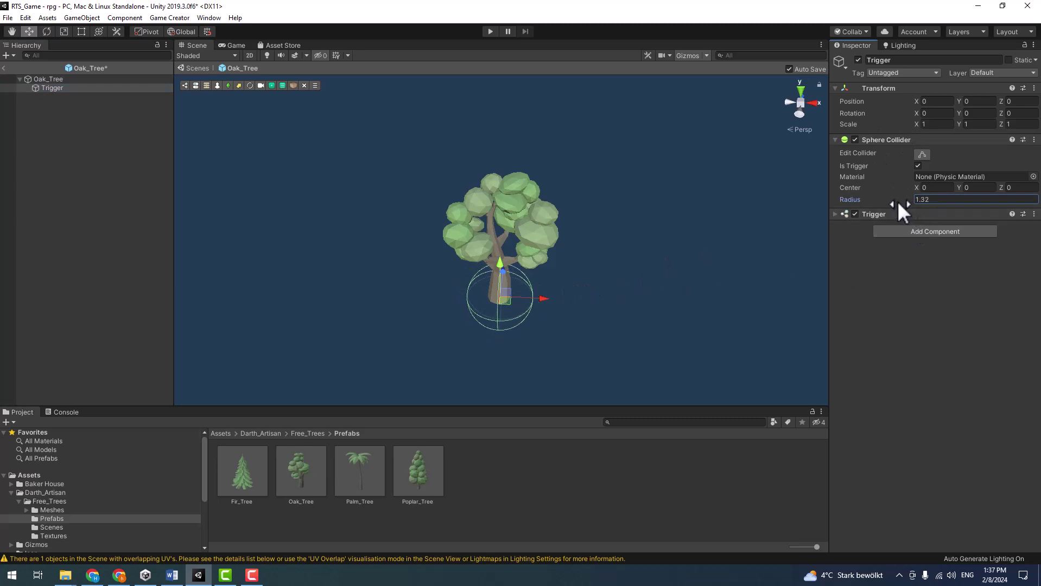
{"action": "left_click", "coordinate": [874, 214]}
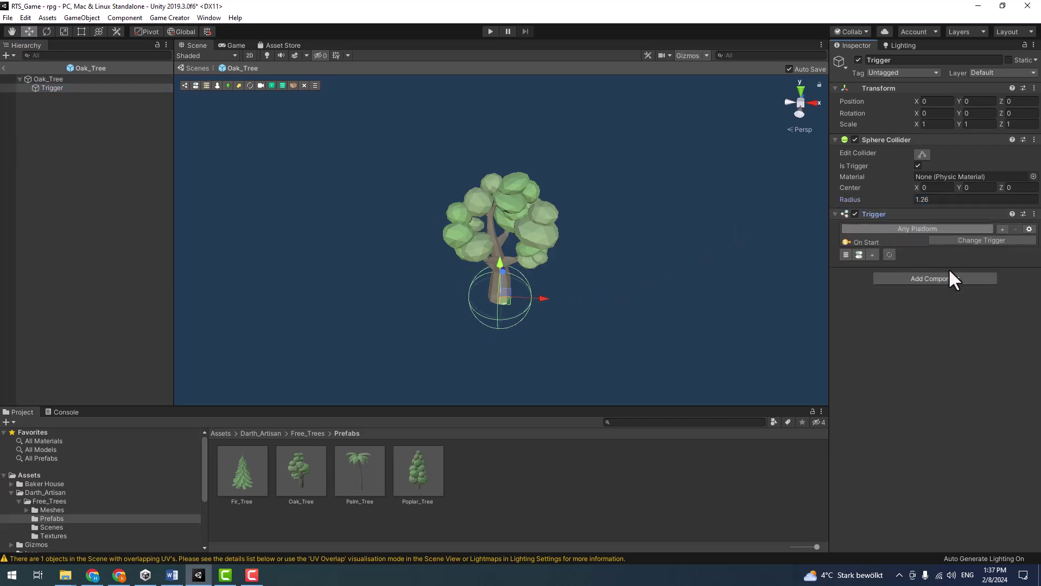
{"action": "left_click", "coordinate": [974, 243]}
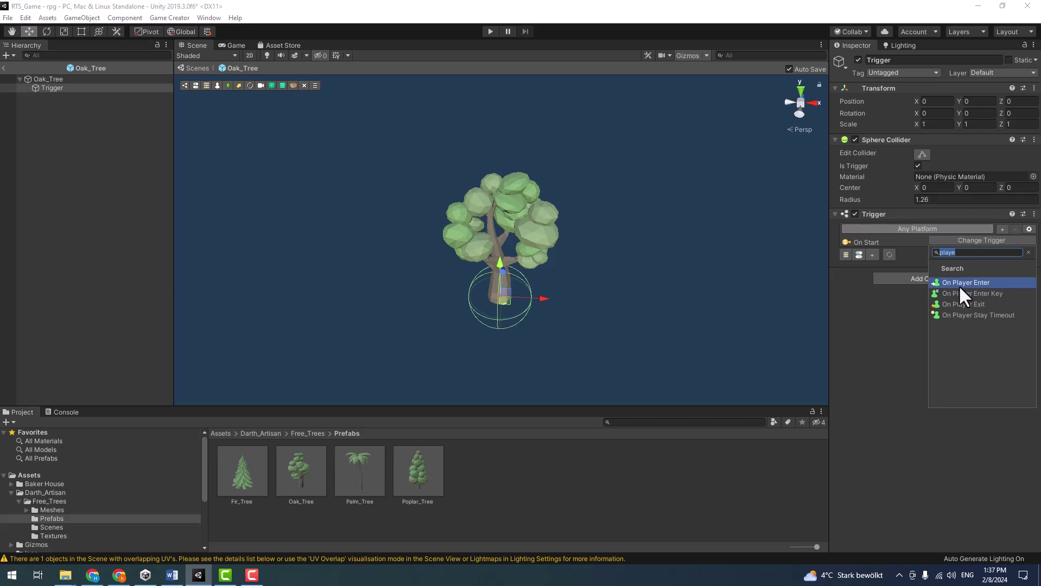
- Search 'mo' to choose On Mouse Left Click, then create a new Actions object for the trigger
{"action": "type", "text": "mo"}
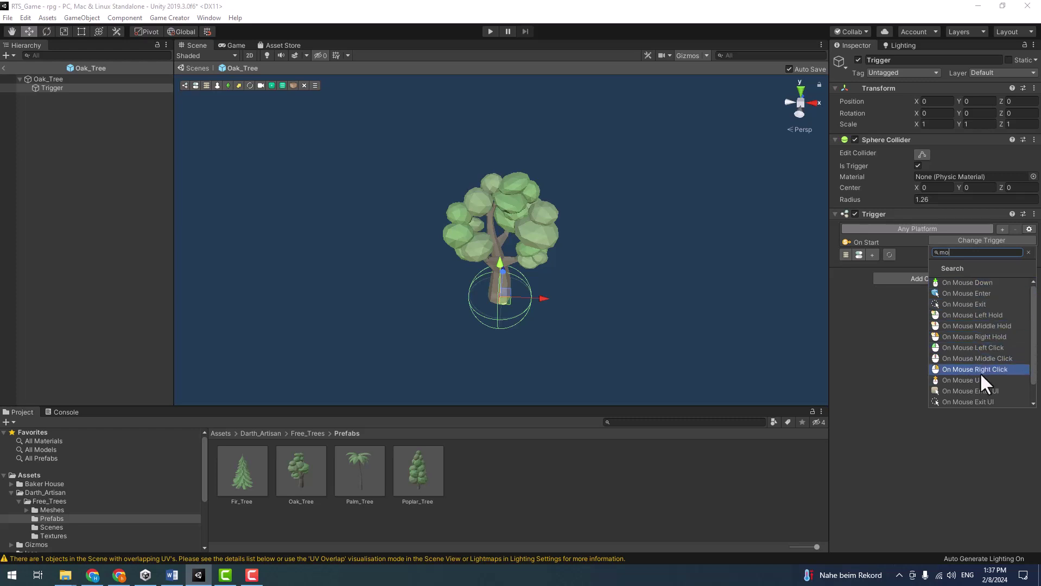
{"action": "left_click", "coordinate": [983, 348]}
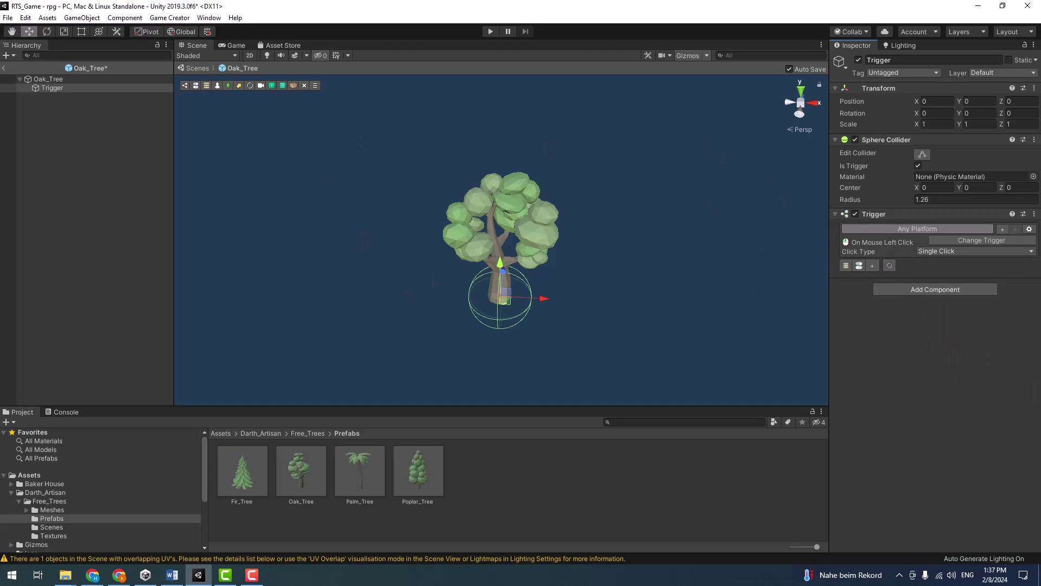
{"action": "left_click", "coordinate": [846, 266]}
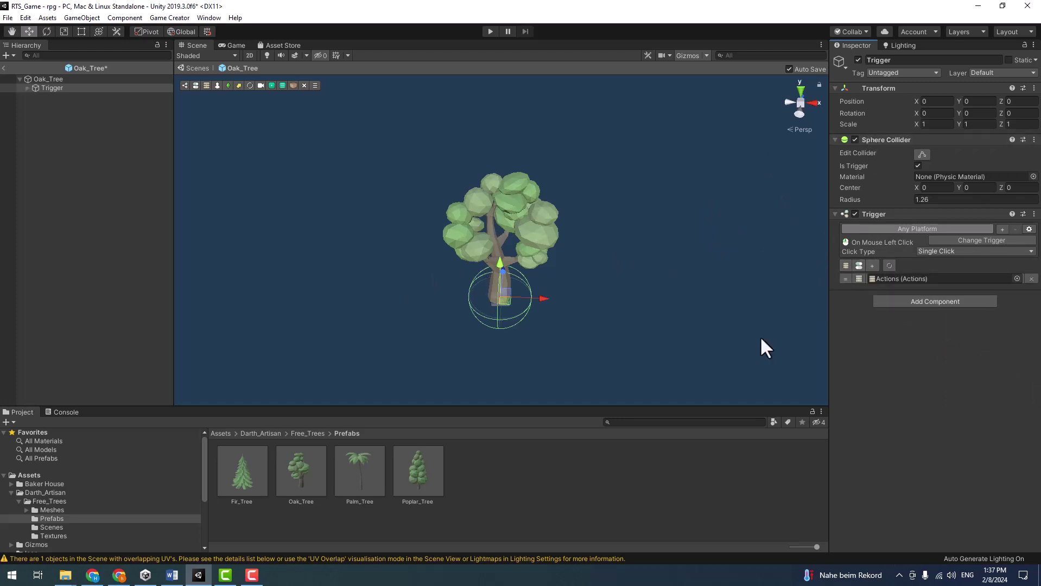
{"action": "left_click", "coordinate": [898, 279]}
- Select the Actions object and search its action list for 'play', then clear the search
{"action": "left_click", "coordinate": [74, 100]}
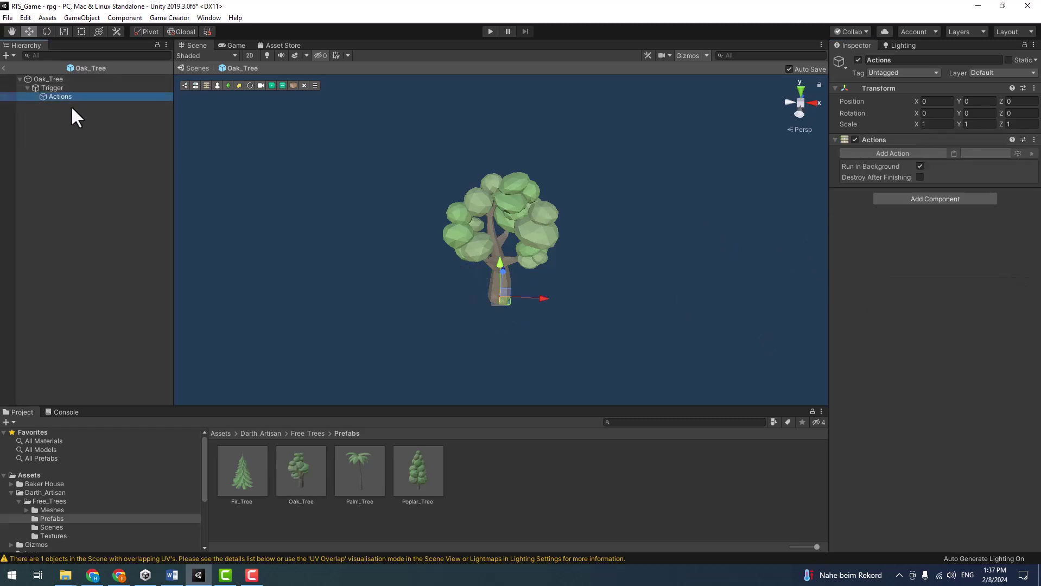
{"action": "left_click", "coordinate": [900, 154]}
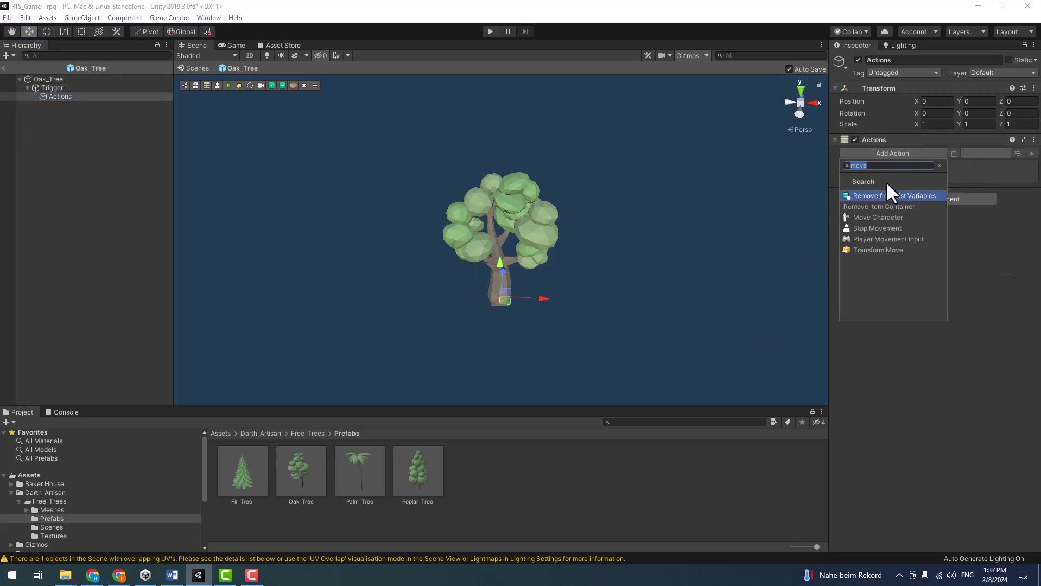
{"action": "type", "text": "play"}
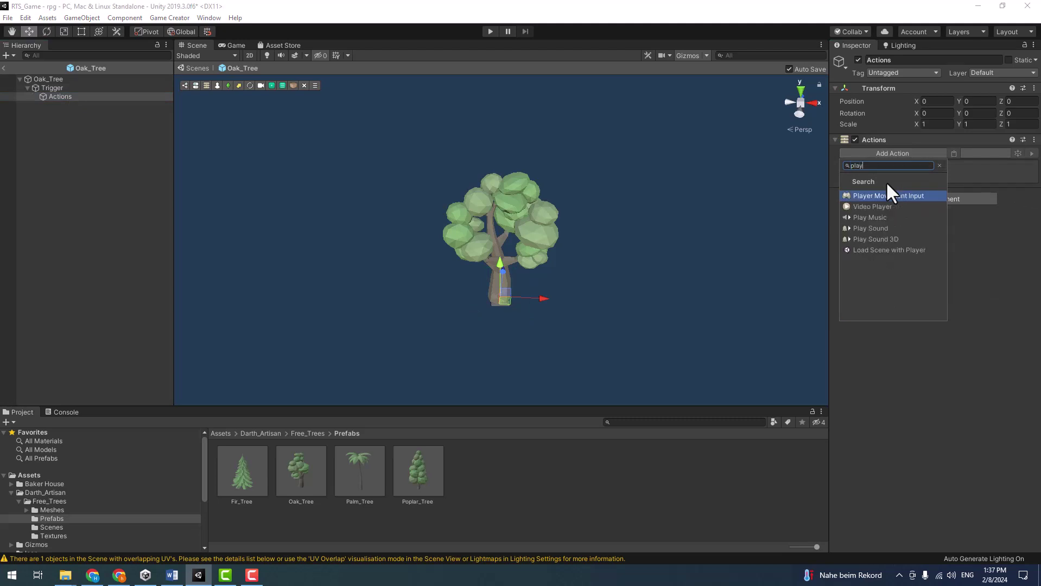
{"action": "key", "text": "BackSpace"}
{"action": "key", "text": "BackSpace"}
{"action": "key", "text": "BackSpace"}
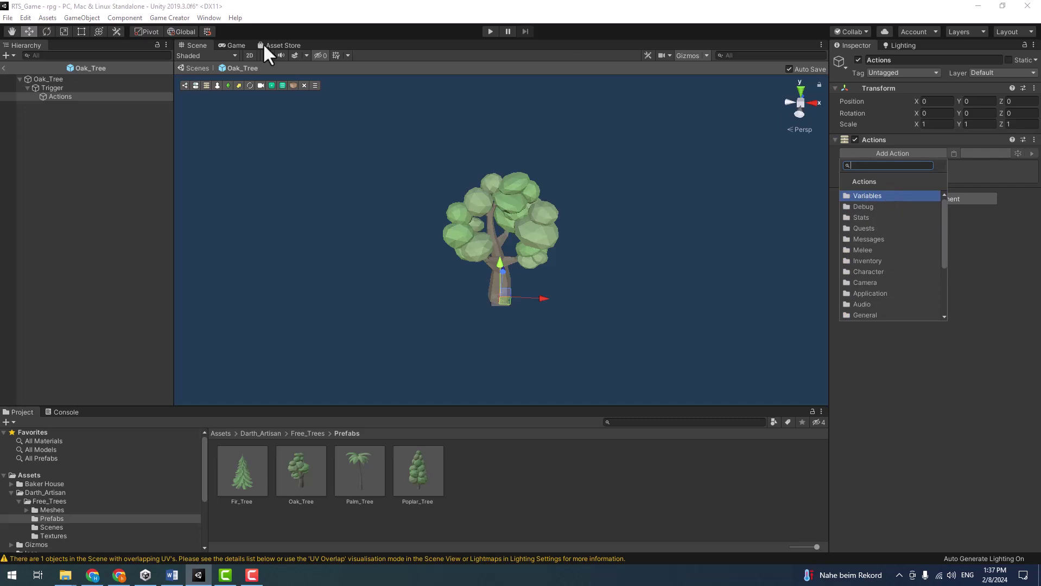
- Add a Marker under Oak_Tree and move it before the trunk (X -0.02, Z -1.06)
{"action": "left_click", "coordinate": [46, 78]}
{"action": "right_click", "coordinate": [46, 79]}
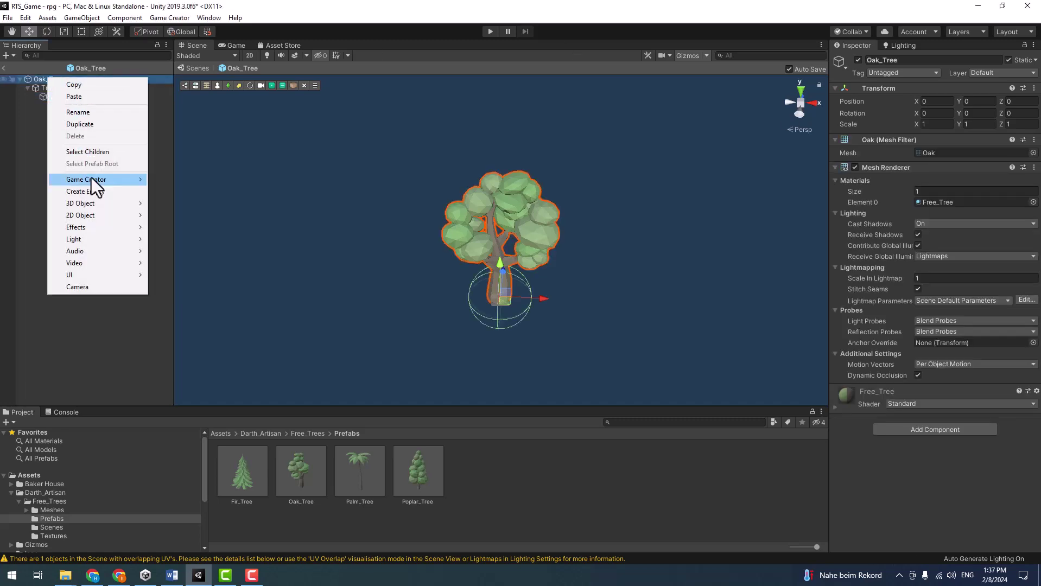
{"action": "mouse_move", "coordinate": [122, 179]}
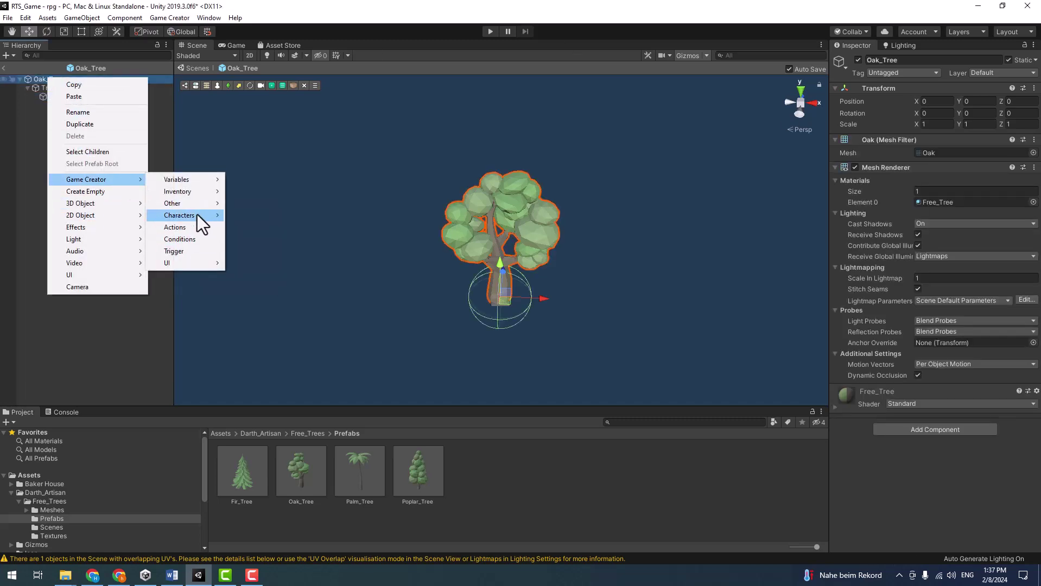
{"action": "mouse_move", "coordinate": [201, 204]}
{"action": "left_click", "coordinate": [263, 216]}
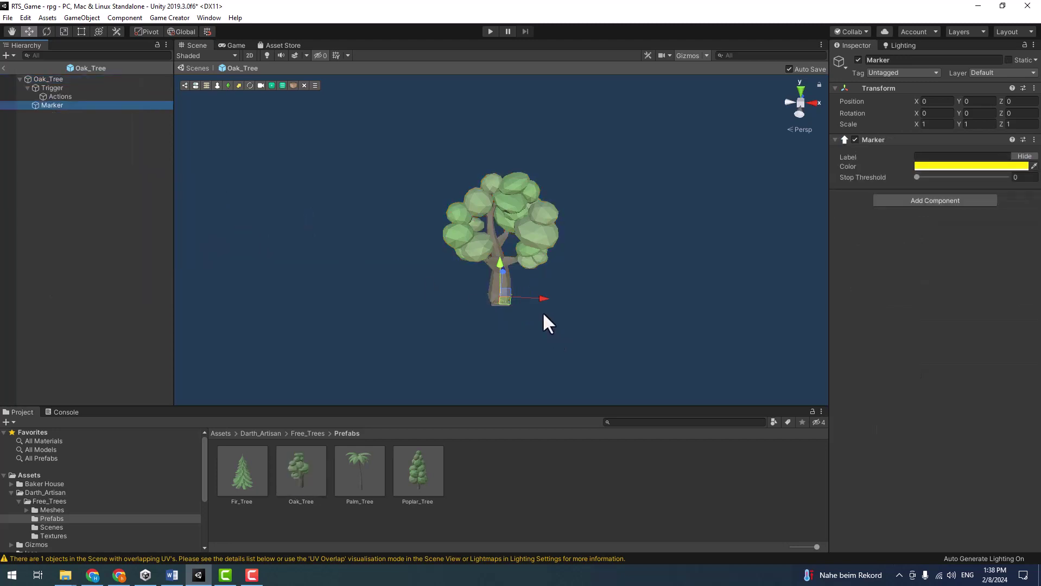
{"action": "left_click_drag", "start_coordinate": [531, 298], "coordinate": [534, 301]}
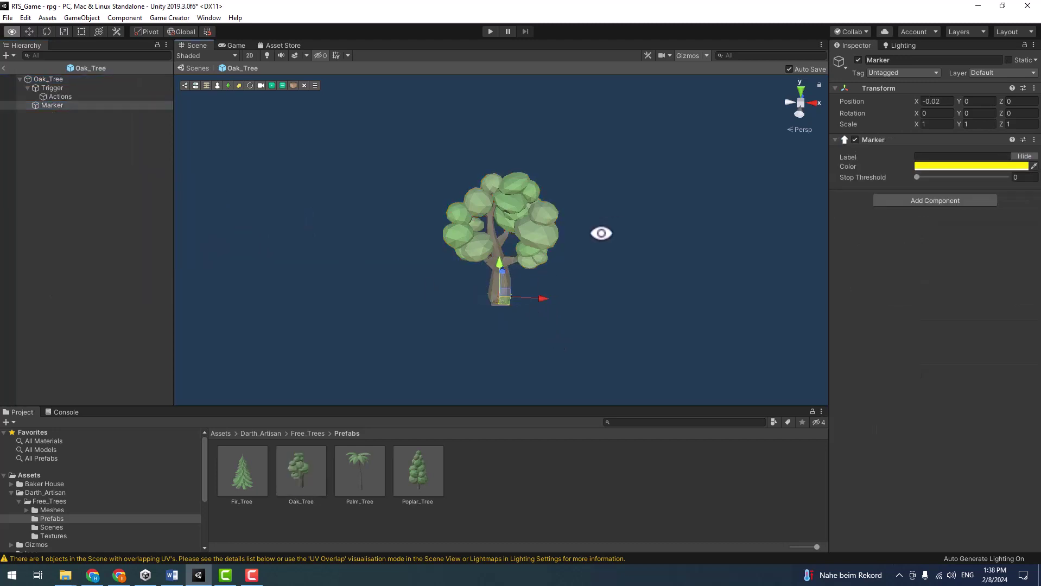
{"action": "mouse_move", "coordinate": [600, 232]}
{"action": "left_mouse_down", "text": "alt"}
{"action": "mouse_move", "coordinate": [507, 272]}
{"action": "mouse_move", "coordinate": [688, 240]}
{"action": "left_mouse_up", "text": "alt"}
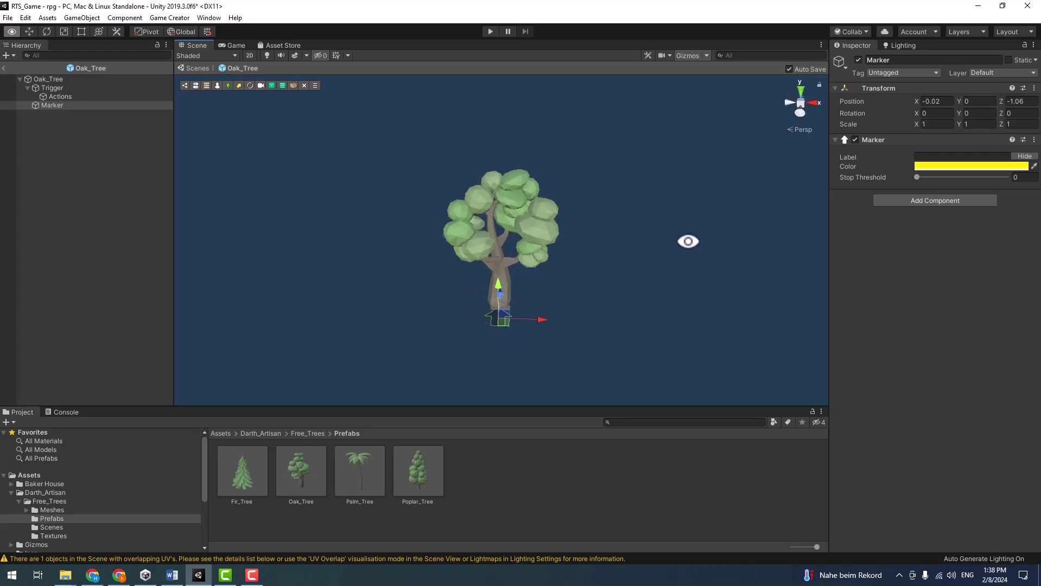
{"action": "left_click", "coordinate": [59, 89]}
{"action": "left_click", "coordinate": [58, 98]}
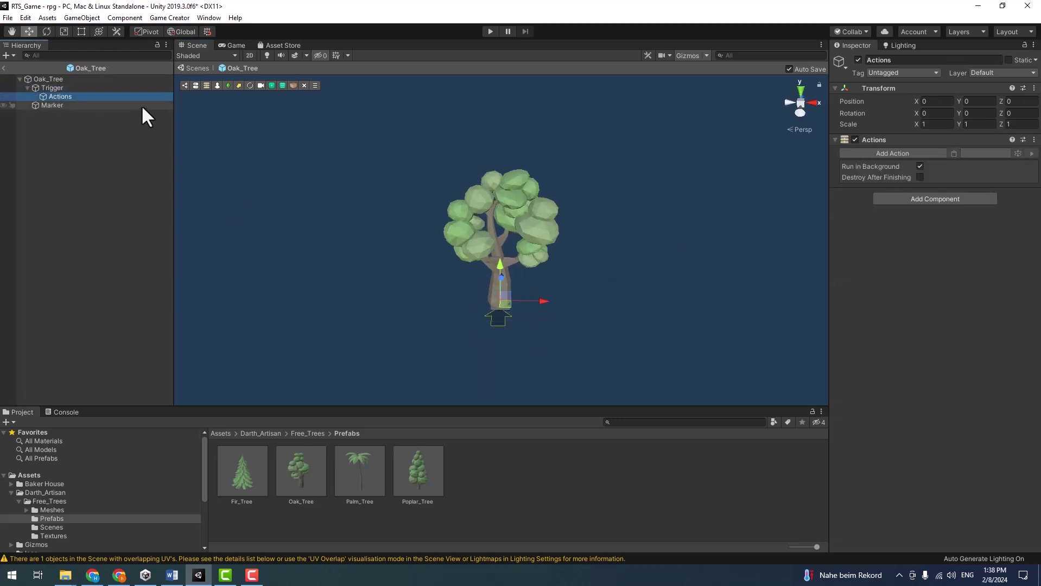
- Add a Move Character action sending the Player to the Oak_Tree Marker
{"action": "left_click", "coordinate": [872, 147]}
{"action": "type", "text": "var"}
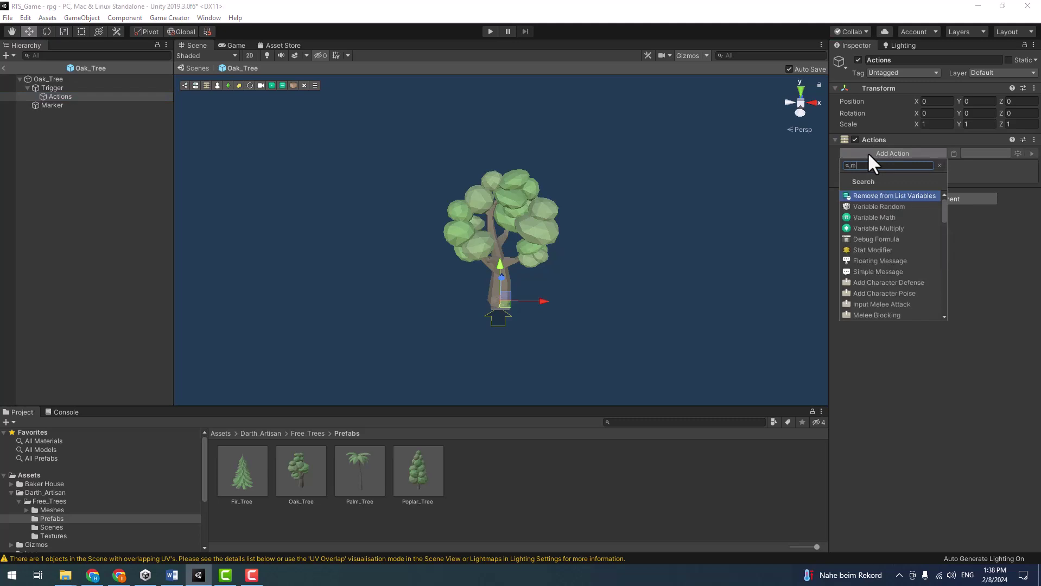
{"action": "type", "text": "iable"}
{"action": "left_click", "coordinate": [871, 220]}
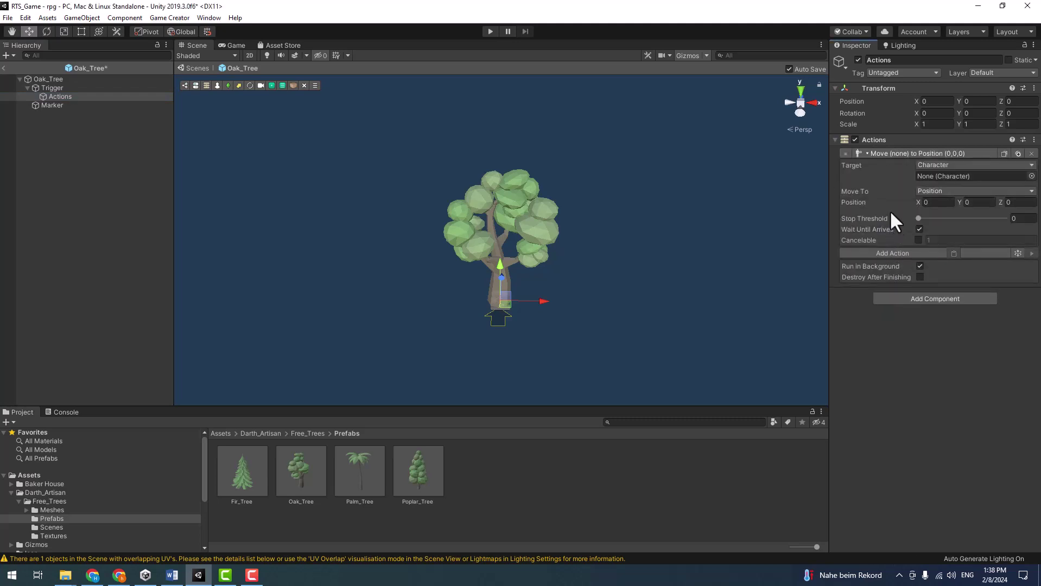
{"action": "left_click", "coordinate": [977, 163]}
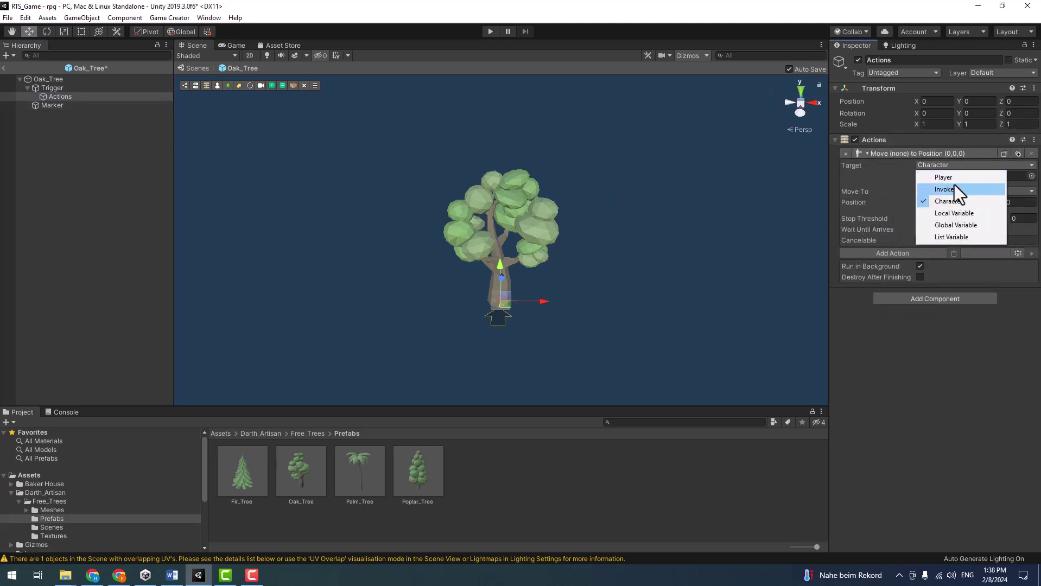
{"action": "left_click", "coordinate": [954, 177]}
{"action": "left_click", "coordinate": [948, 179]}
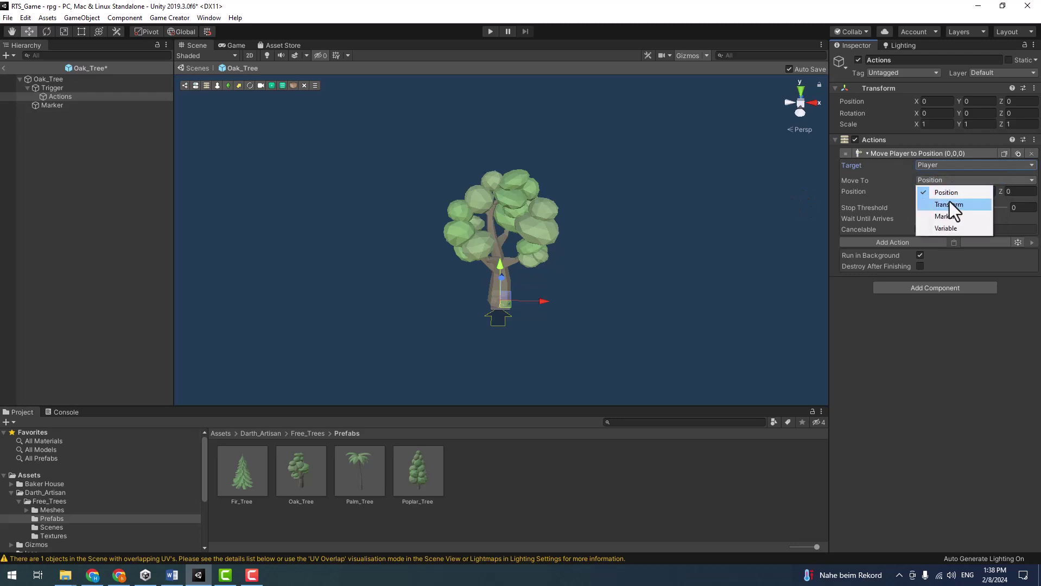
{"action": "left_click", "coordinate": [951, 216]}
{"action": "left_click_drag", "start_coordinate": [50, 105], "coordinate": [972, 192]}
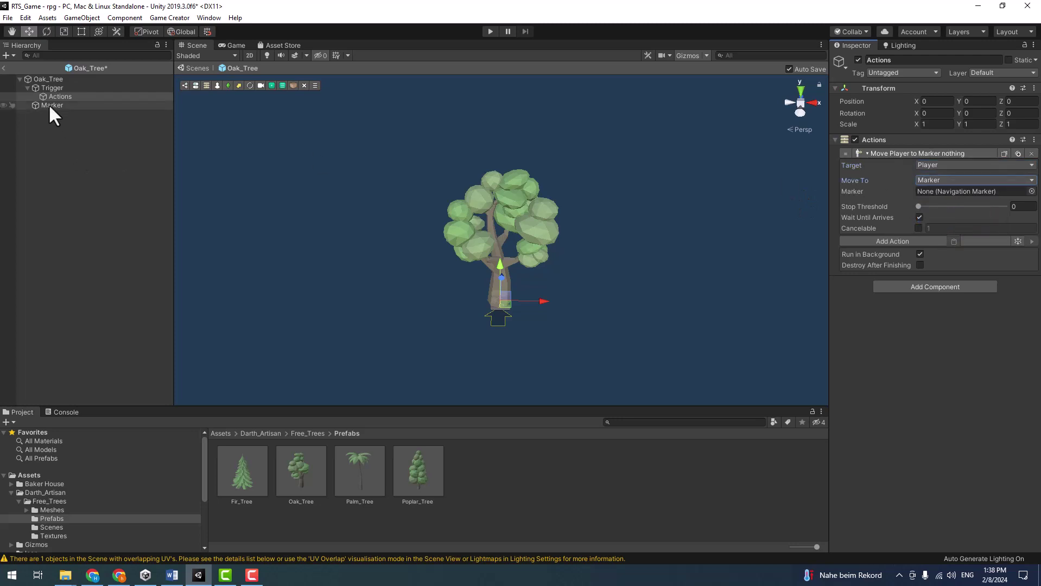
{"action": "left_click", "coordinate": [888, 244]}
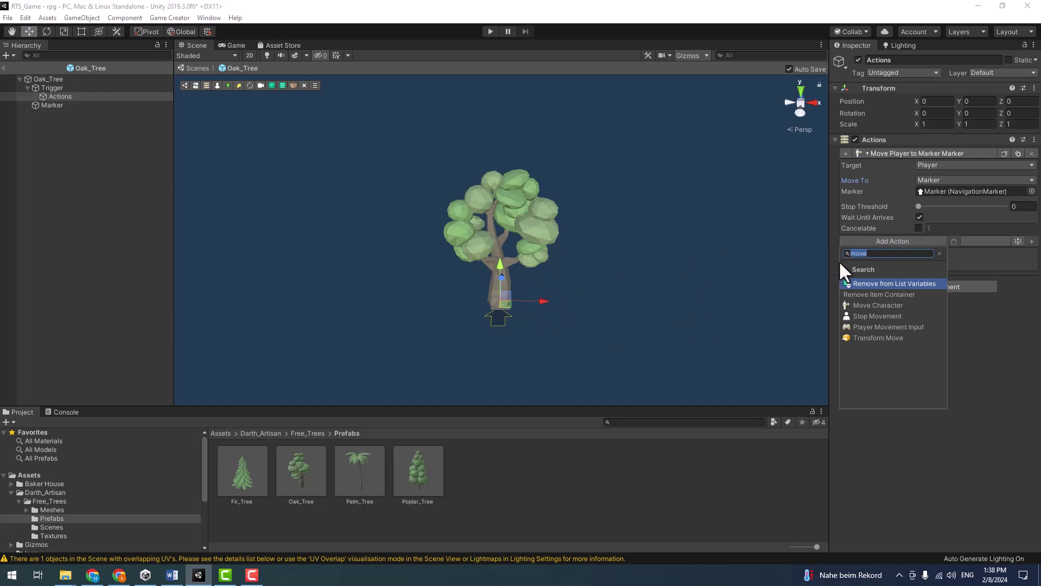
- Add a Change Property action for the Player's Is Controllable, then collapse both actions
{"action": "type", "text": "prop"}
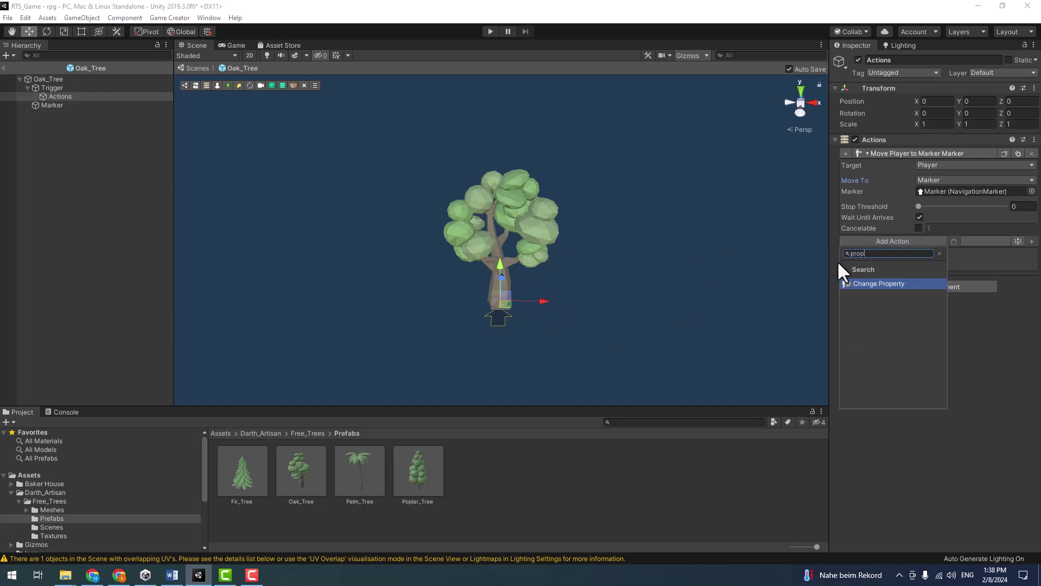
{"action": "left_click", "coordinate": [889, 284]}
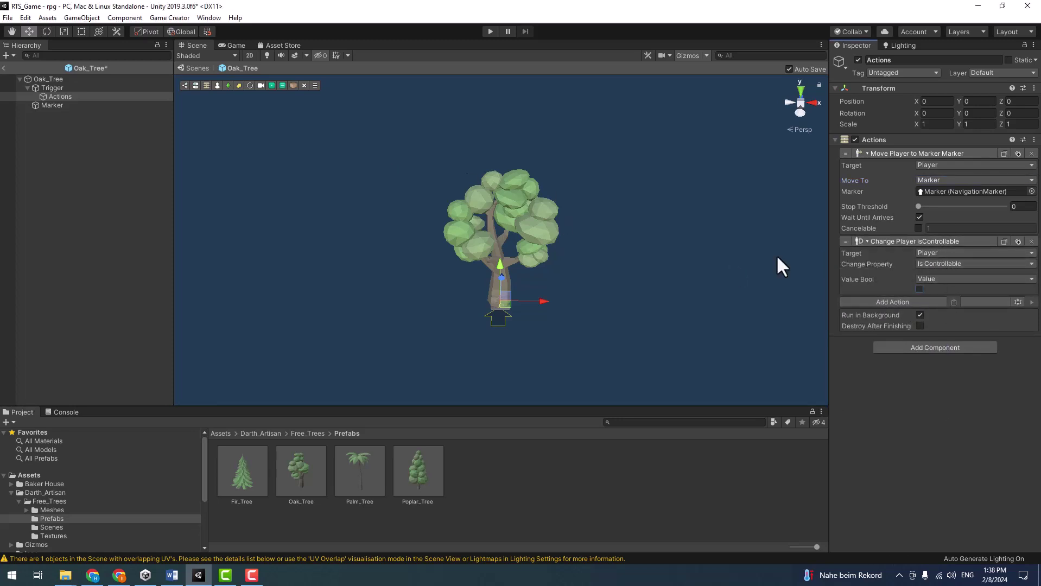
{"action": "left_click", "coordinate": [900, 155]}
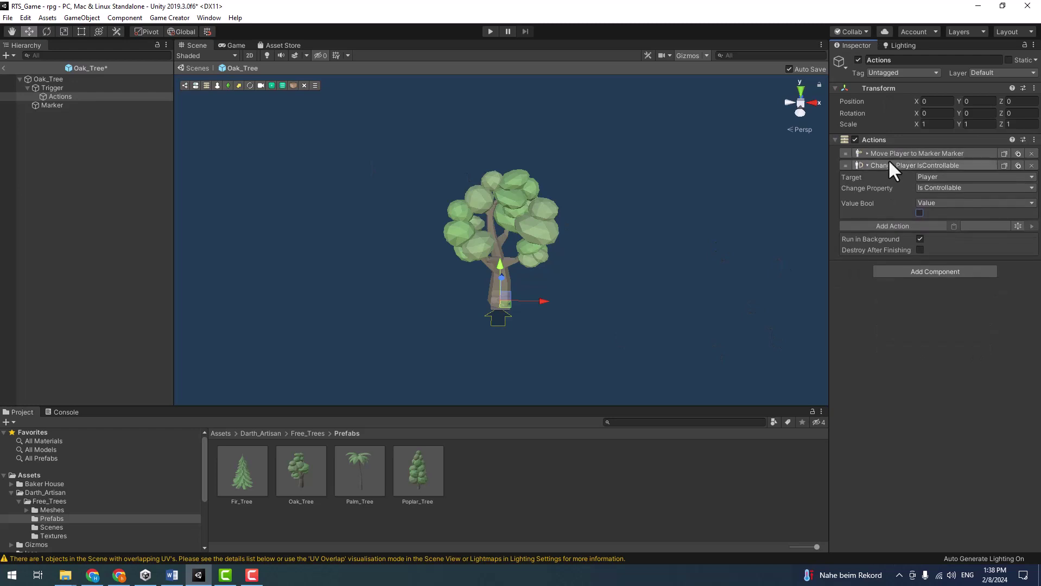
{"action": "left_click", "coordinate": [890, 165]}
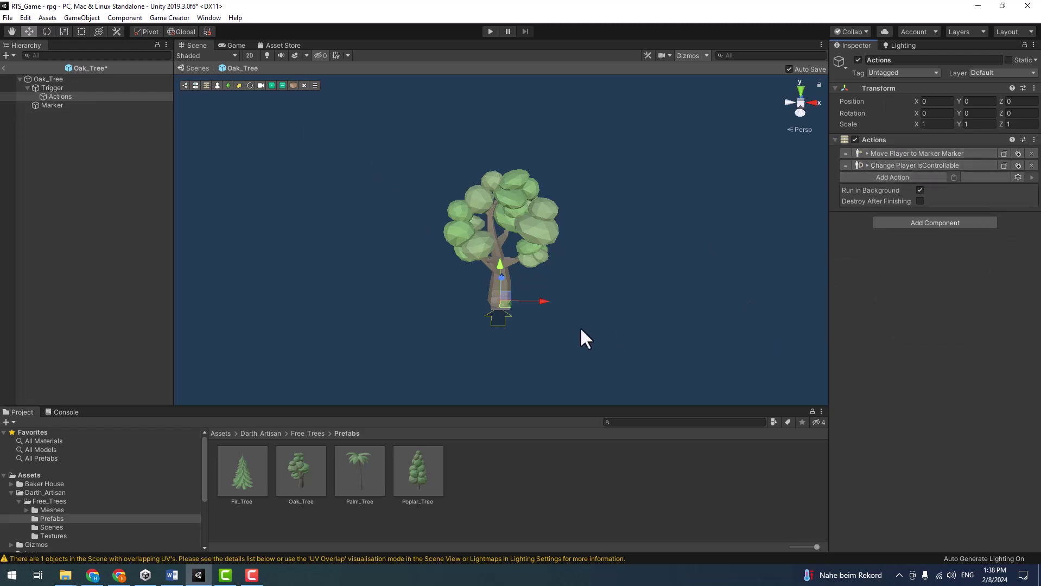
- Add a Character Gesture action that targets the Player
{"action": "left_click", "coordinate": [875, 182]}
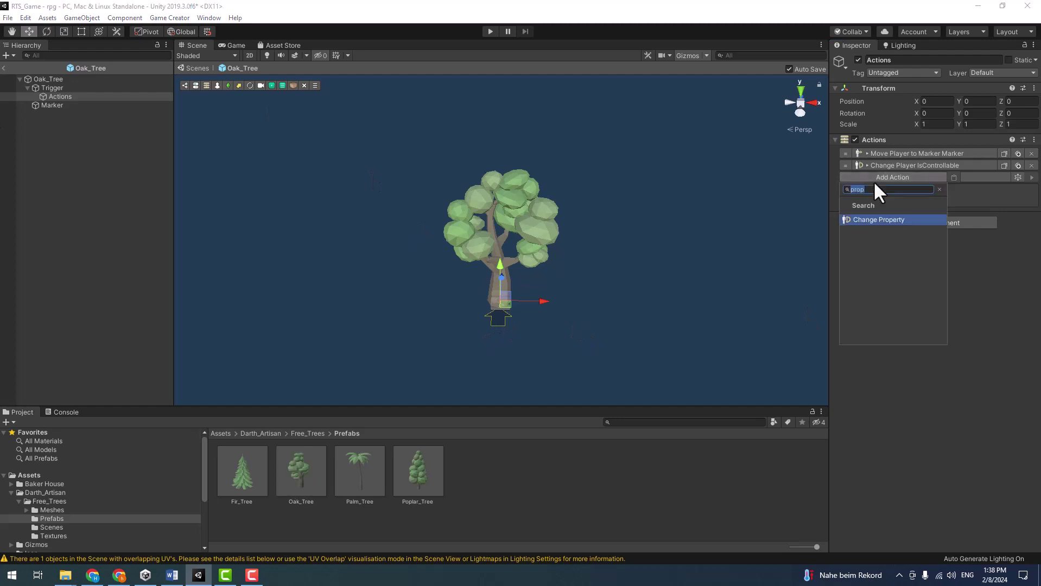
{"action": "type", "text": "gesture"}
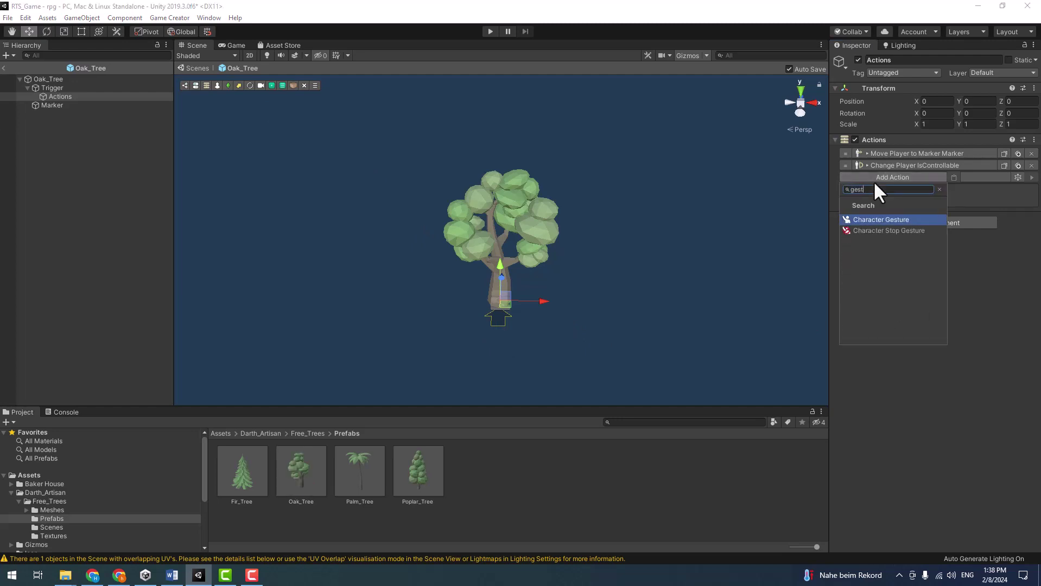
{"action": "left_click", "coordinate": [880, 219]}
{"action": "left_click", "coordinate": [1010, 190]}
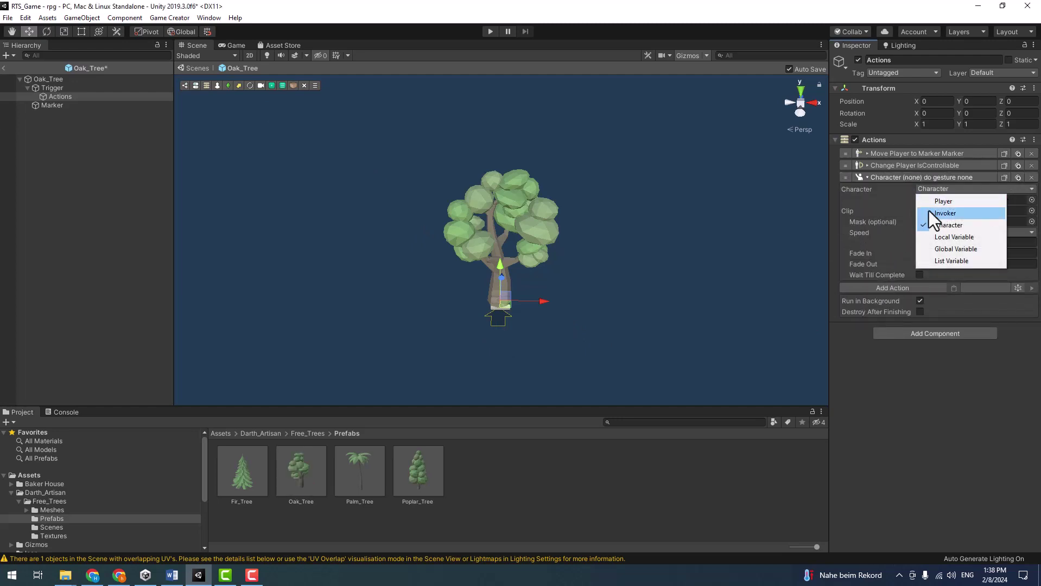
{"action": "left_click", "coordinate": [951, 200]}
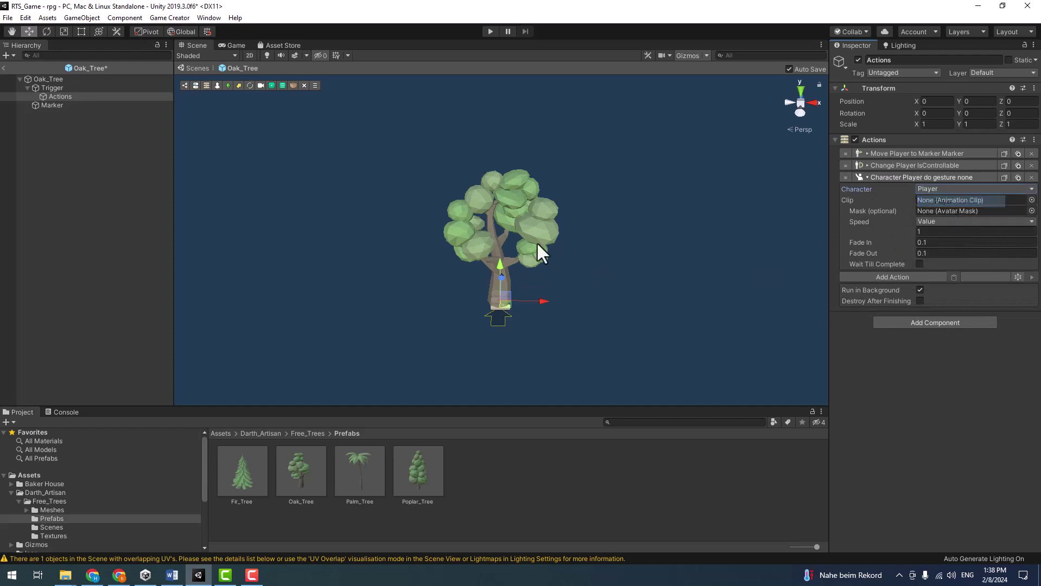
- Leave the gesture clip at None and collapse Darth_Artisan to reveal Models and Plugins
{"action": "left_click", "coordinate": [1031, 200]}
{"action": "left_click", "coordinate": [1030, 172]}
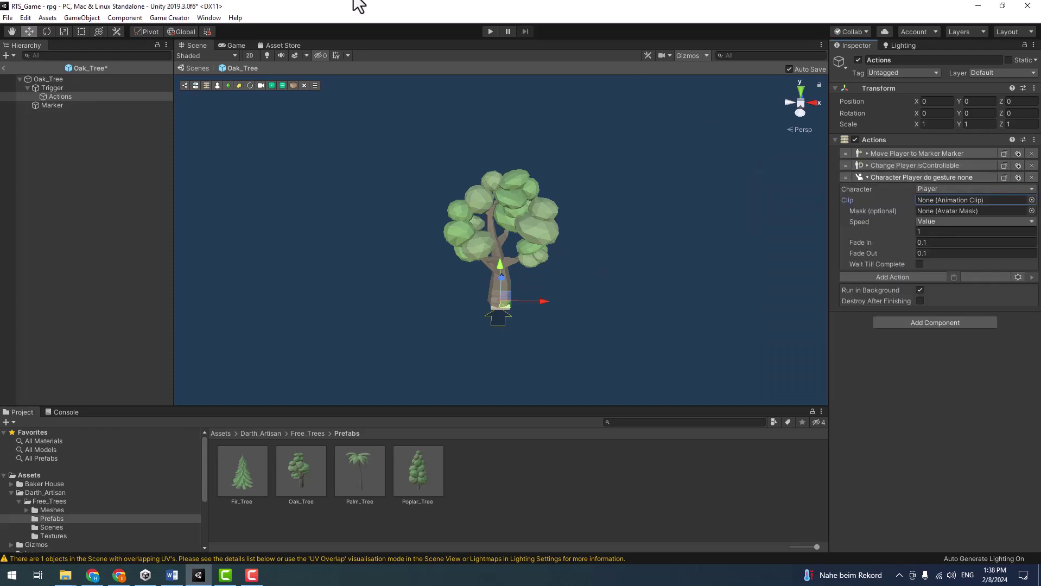
{"action": "left_click", "coordinate": [11, 493]}
{"action": "scroll", "coordinate": [27, 524], "scroll_direction": "down", "scroll_amount": 3}
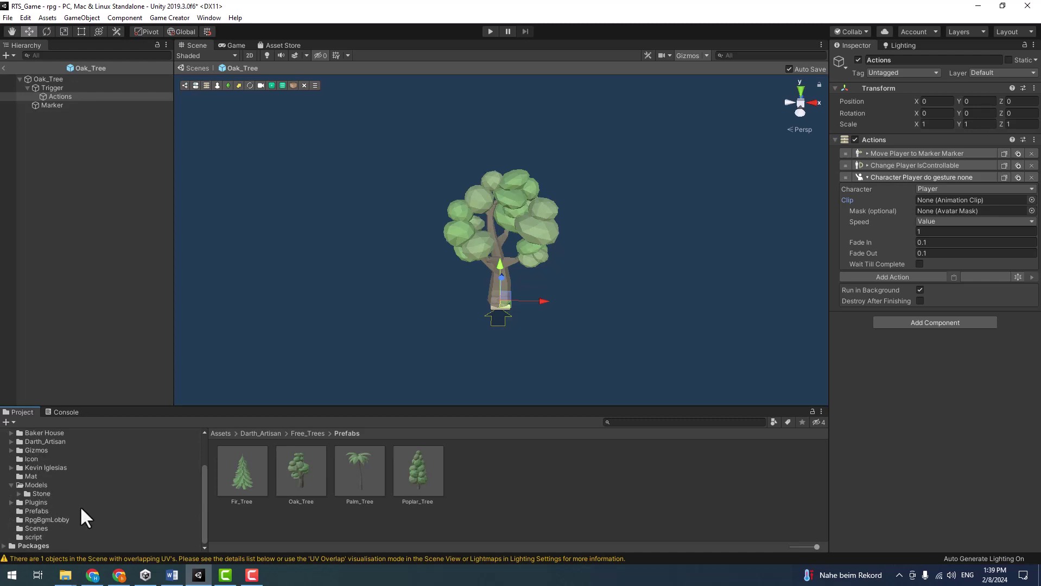
- Browse the Asset Store results for 'fram animation', then return to the Game view
{"action": "left_click", "coordinate": [292, 46]}
{"action": "left_click", "coordinate": [369, 135]}
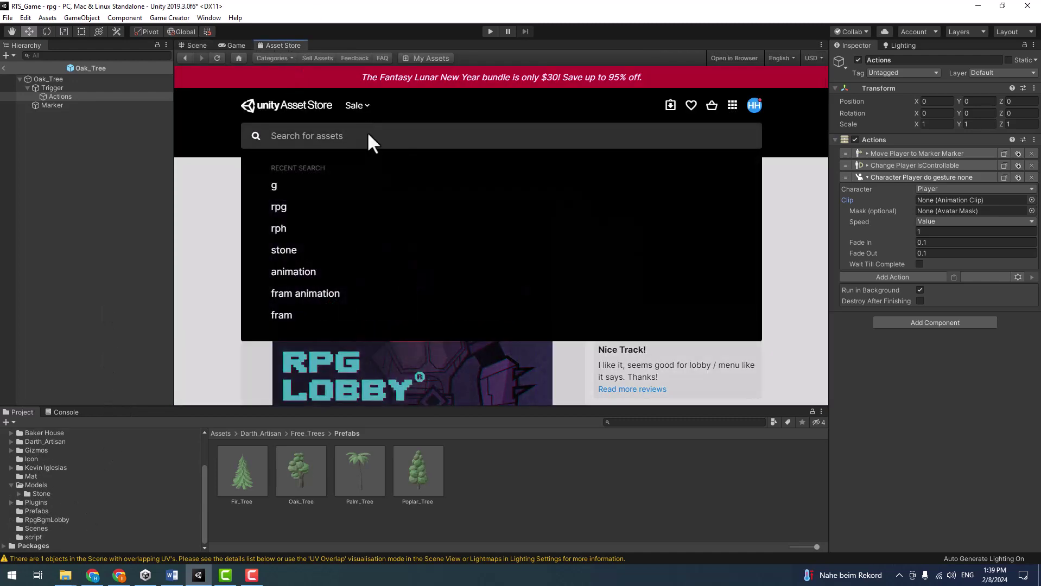
{"action": "left_click", "coordinate": [314, 297]}
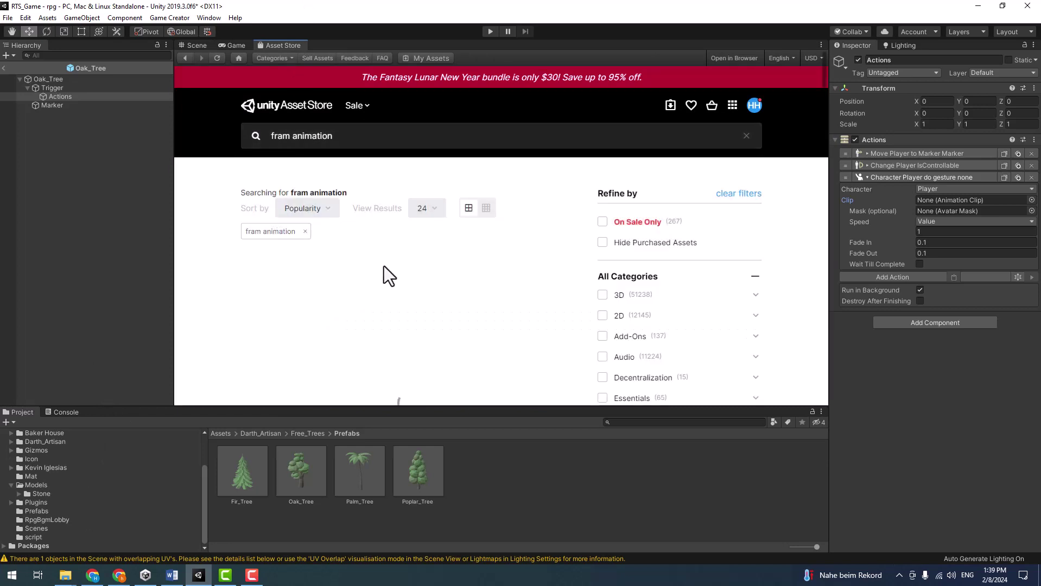
{"action": "scroll", "coordinate": [684, 331], "scroll_direction": "down", "scroll_amount": 1}
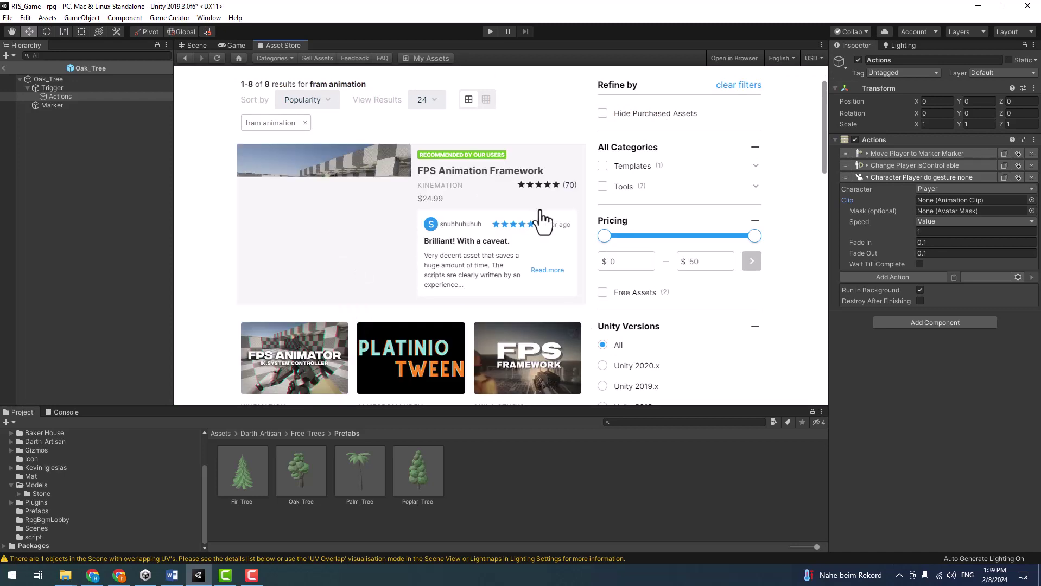
{"action": "scroll", "coordinate": [379, 314], "scroll_direction": "down", "scroll_amount": 3}
{"action": "scroll", "coordinate": [413, 321], "scroll_direction": "down", "scroll_amount": 3}
{"action": "scroll", "coordinate": [380, 215], "scroll_direction": "up", "scroll_amount": 1}
{"action": "scroll", "coordinate": [380, 215], "scroll_direction": "up", "scroll_amount": 2}
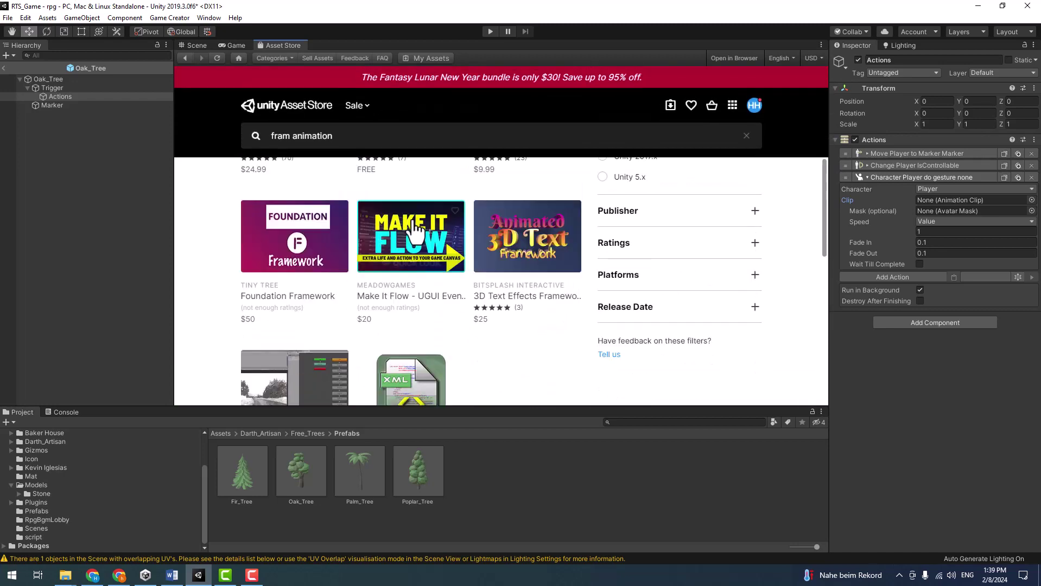
{"action": "key", "text": "ctrl+2"}
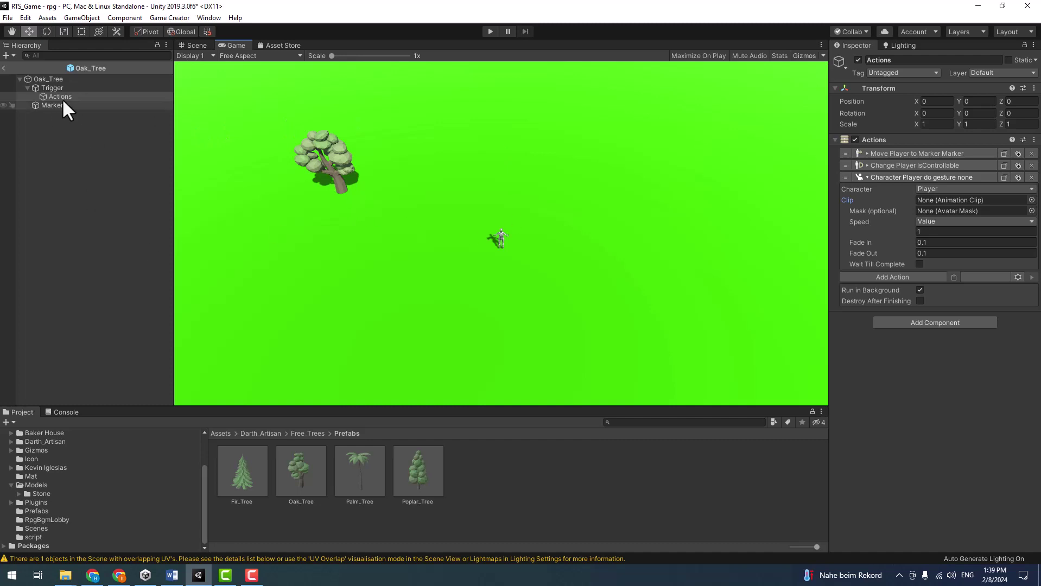
- Set the gesture's clip to Villager@Pickaxe-Mining01
{"action": "left_click", "coordinate": [1031, 200]}
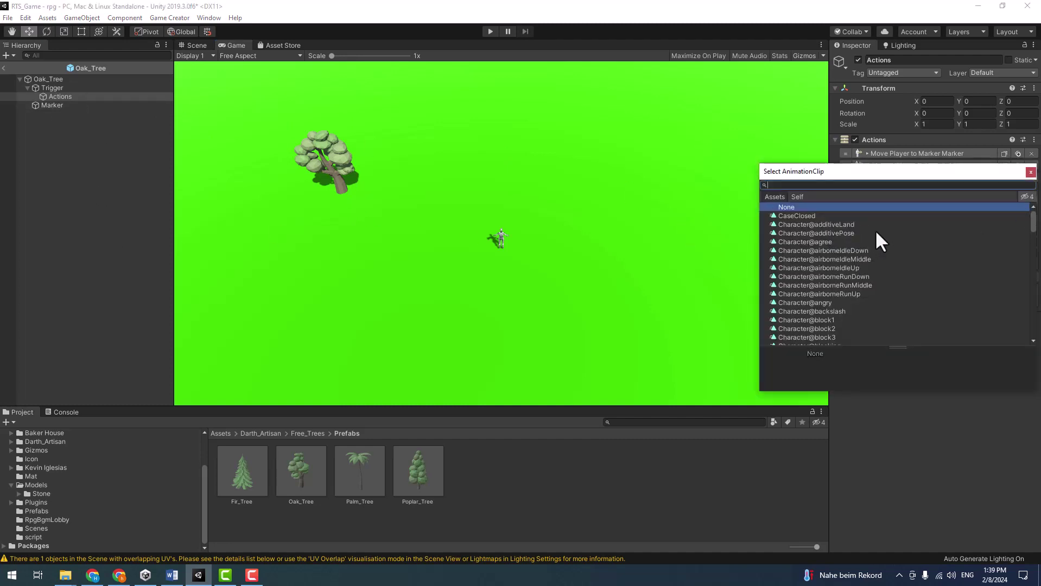
{"action": "left_click_drag", "start_coordinate": [1033, 221], "coordinate": [1032, 333]}
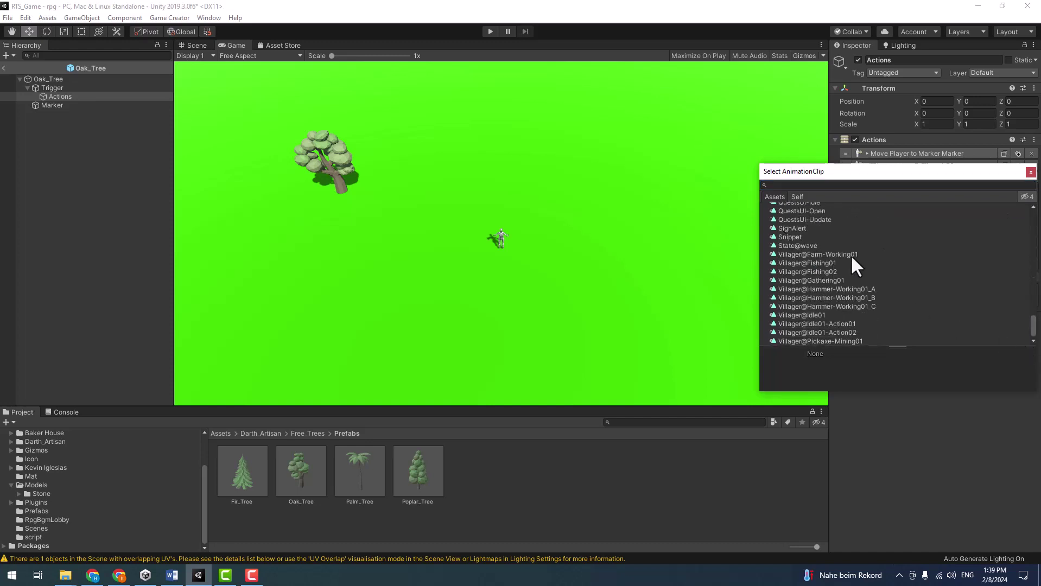
{"action": "left_click", "coordinate": [821, 340]}
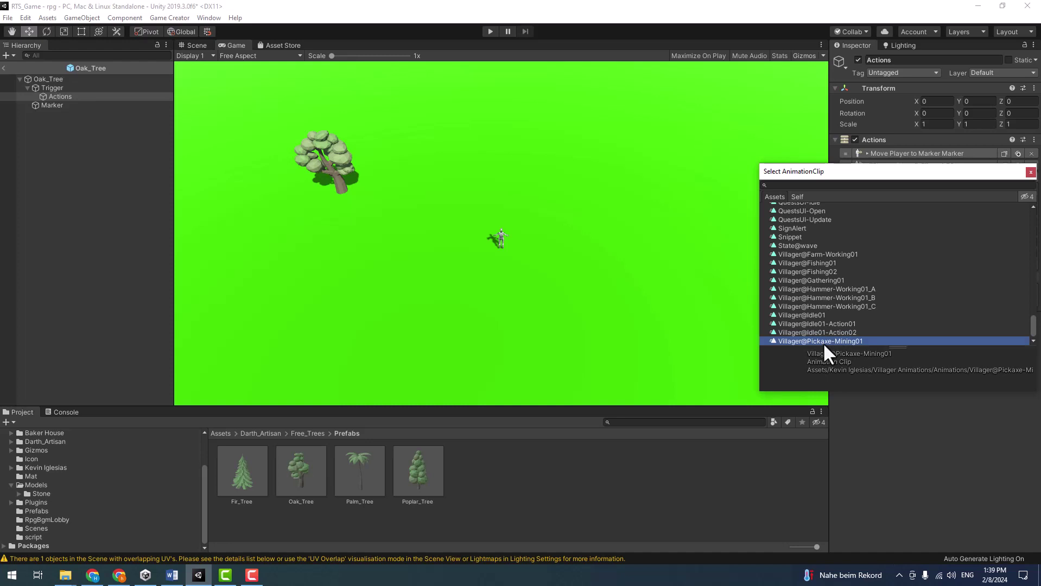
{"action": "double_click", "coordinate": [828, 342]}
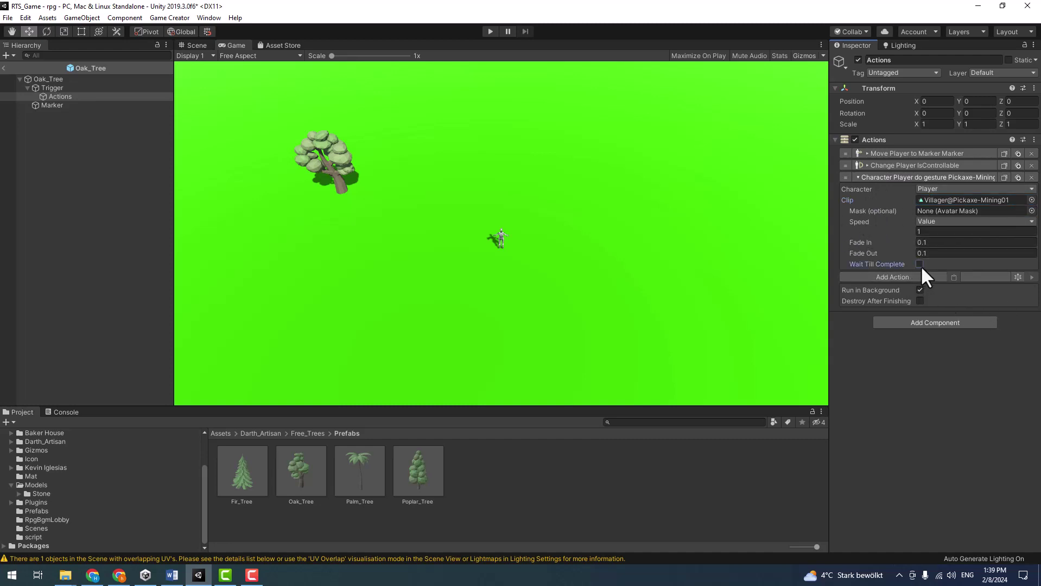
- Duplicate the pickaxe mining gesture, collapse both gestures, and return to the Scene view
{"action": "left_click", "coordinate": [1018, 178]}
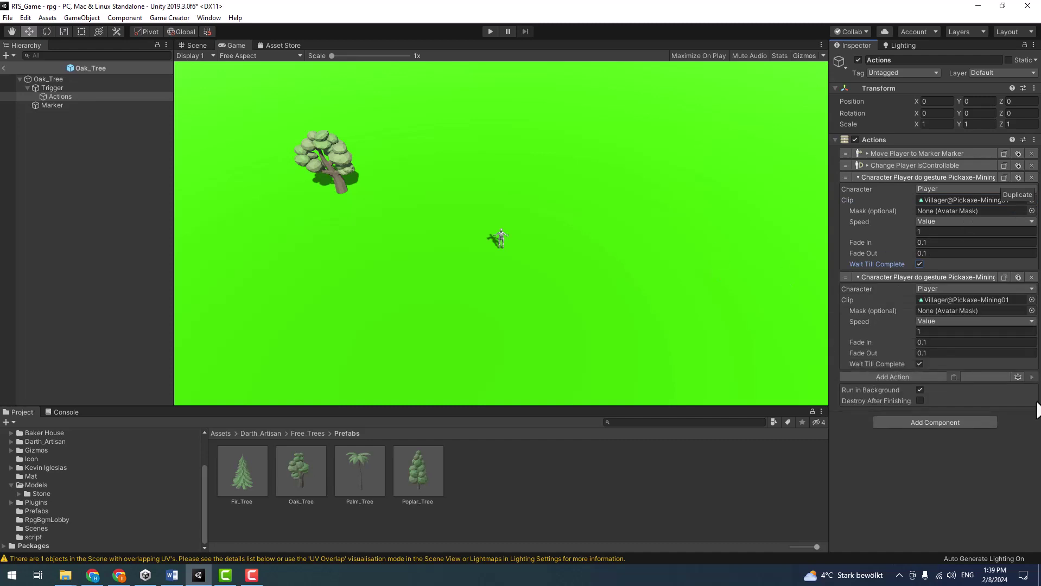
{"action": "left_click", "coordinate": [935, 176]}
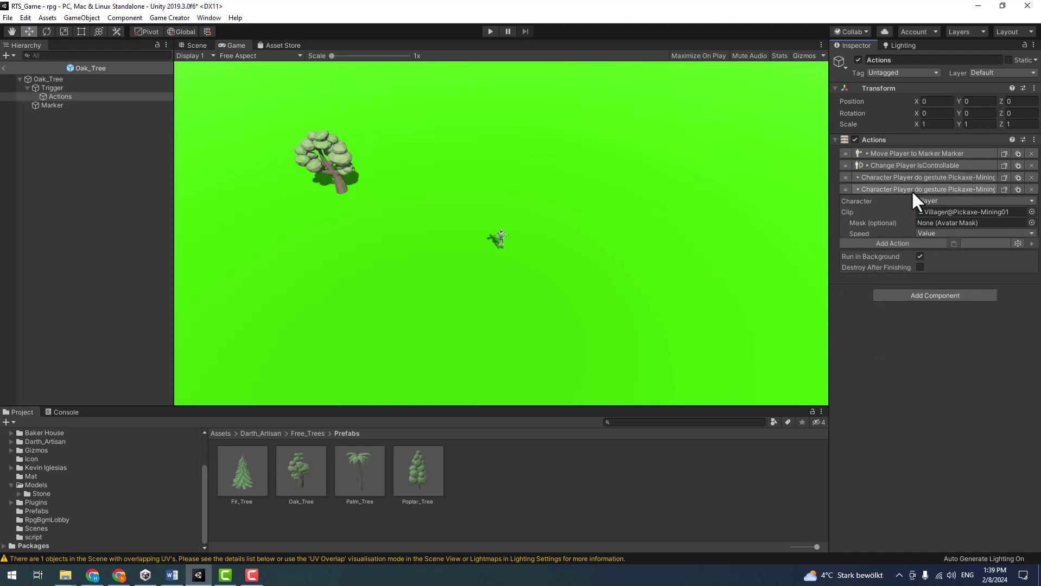
{"action": "left_click", "coordinate": [913, 190]}
{"action": "left_click", "coordinate": [201, 44]}
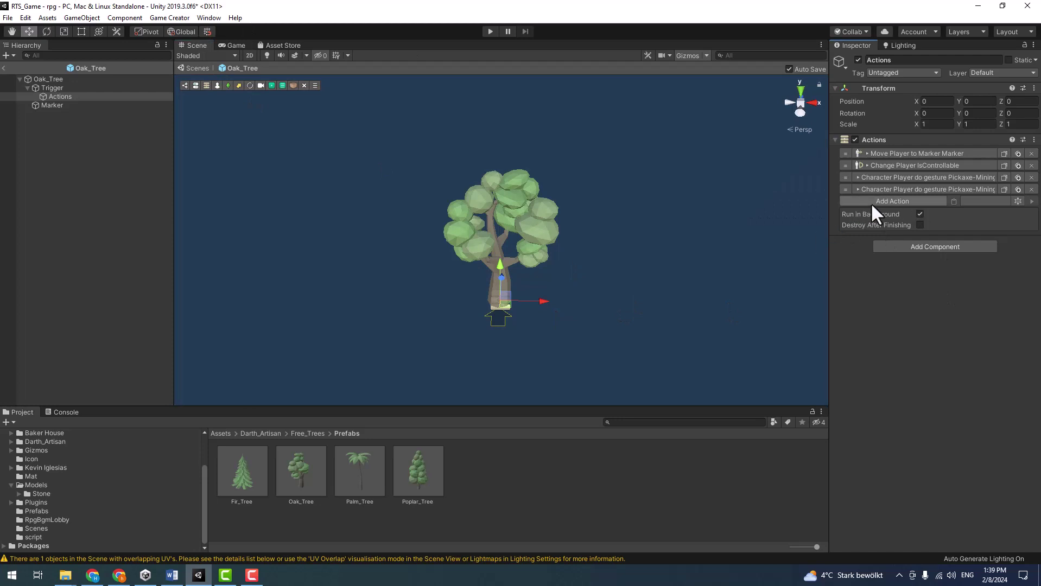
- Open Game Creator Preferences and review the wood item's name and wood_icon sprite
{"action": "left_click", "coordinate": [172, 19]}
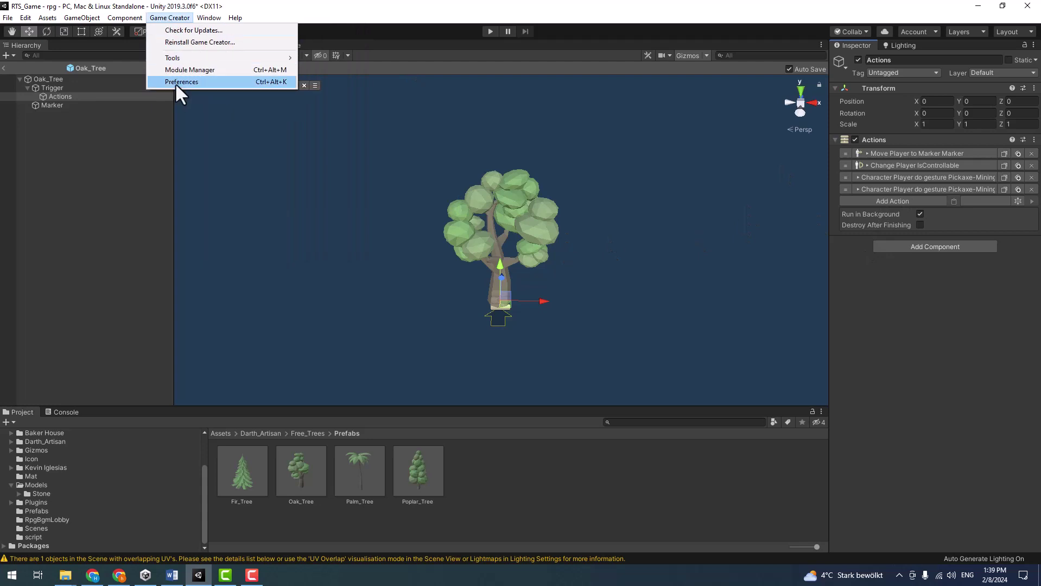
{"action": "left_click", "coordinate": [176, 83]}
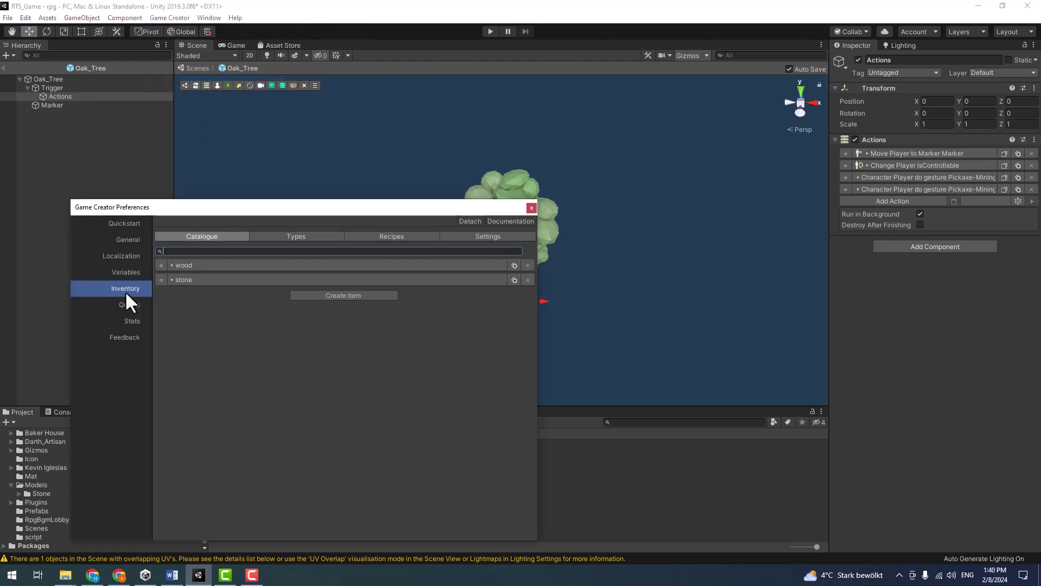
{"action": "left_click", "coordinate": [304, 265]}
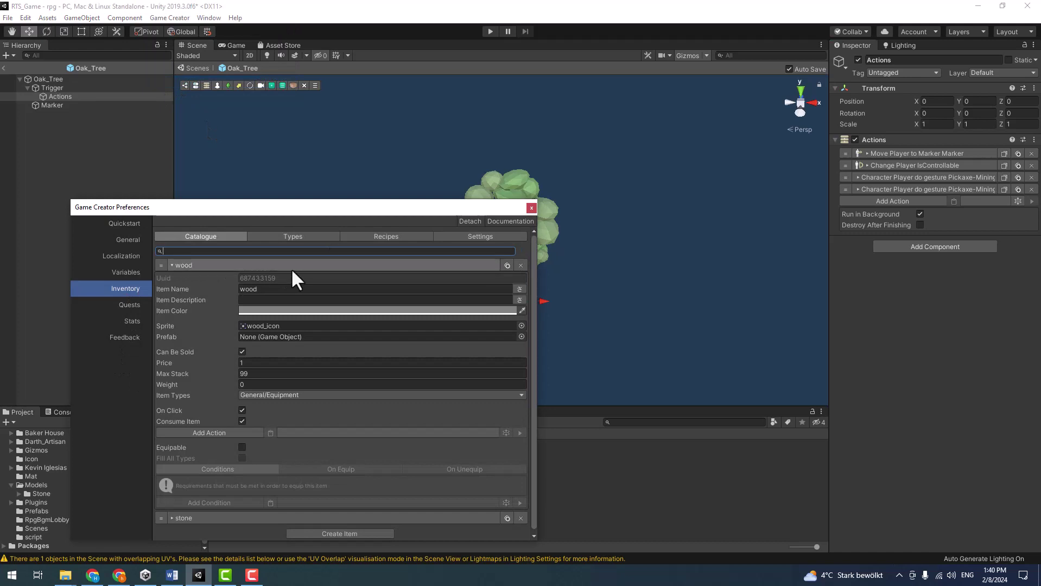
{"action": "left_click", "coordinate": [291, 266]}
{"action": "left_click", "coordinate": [228, 266]}
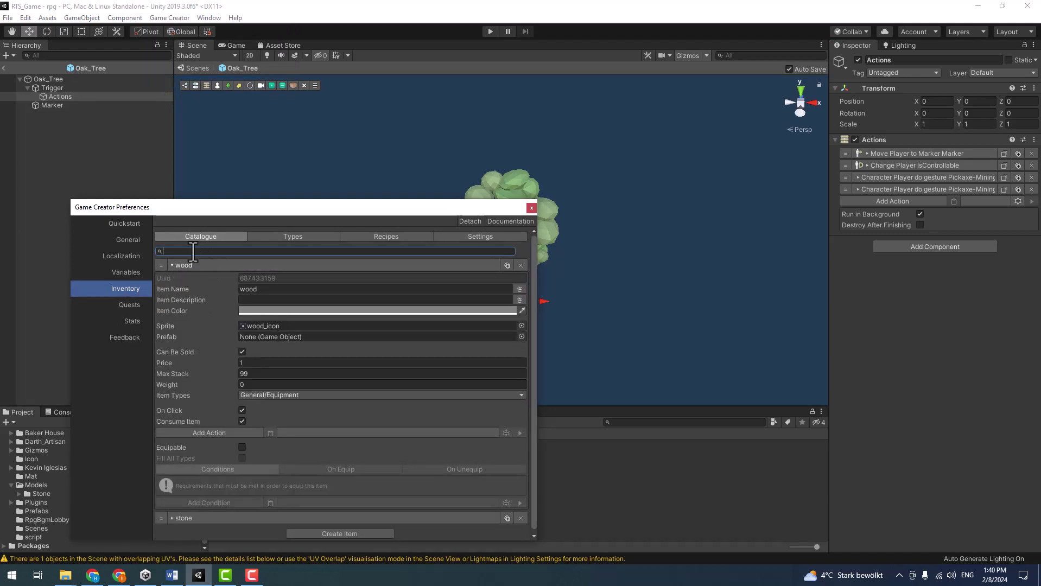
{"action": "left_click", "coordinate": [248, 288]}
{"action": "left_click", "coordinate": [496, 324]}
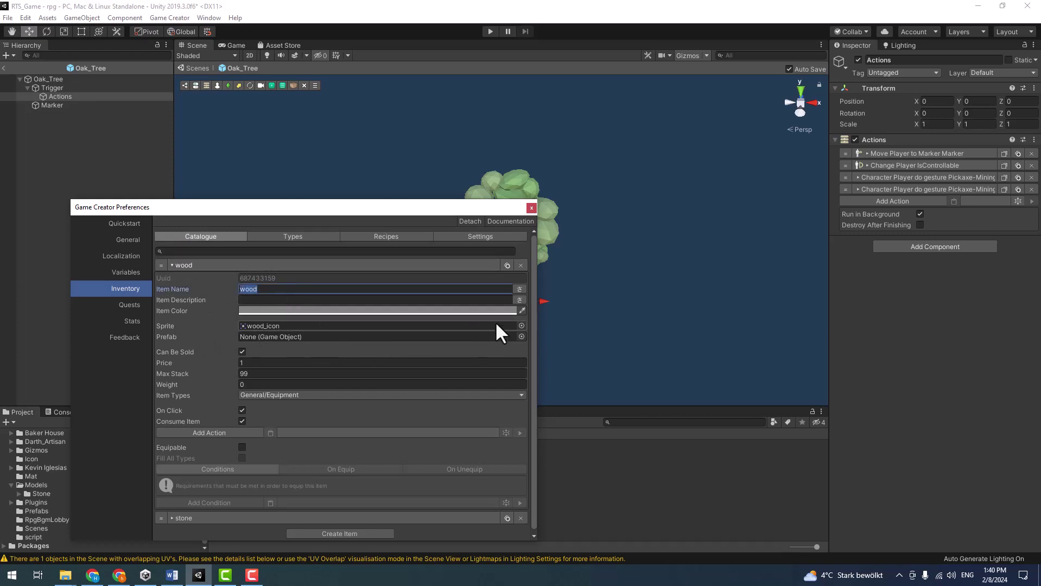
{"action": "left_click", "coordinate": [522, 325]}
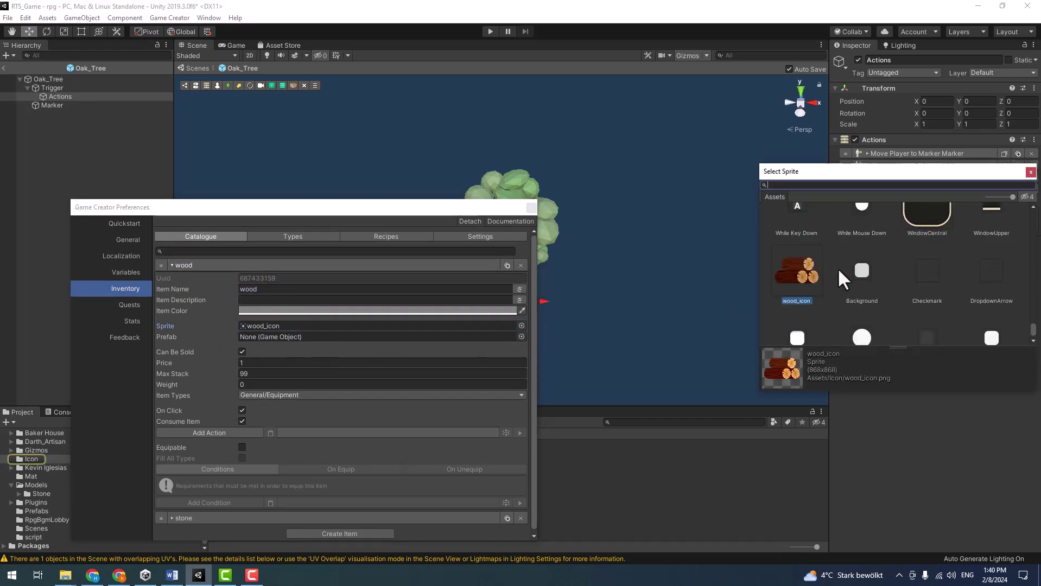
{"action": "left_click", "coordinate": [1031, 173]}
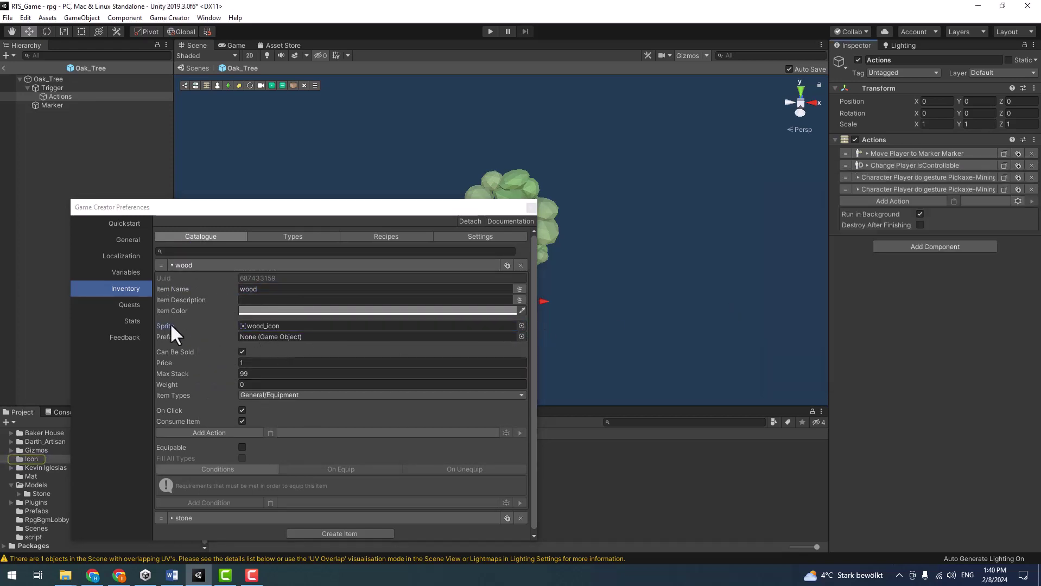
- Turn off the wood item's Can Be Sold and On Click, keeping type General/Equipment
{"action": "left_click", "coordinate": [242, 352]}
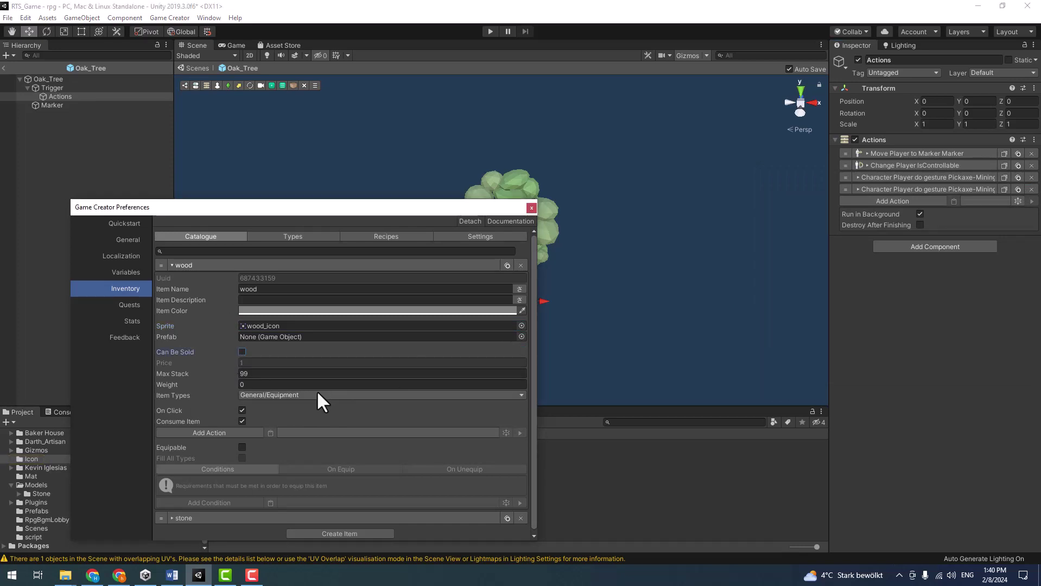
{"action": "left_click", "coordinate": [242, 410]}
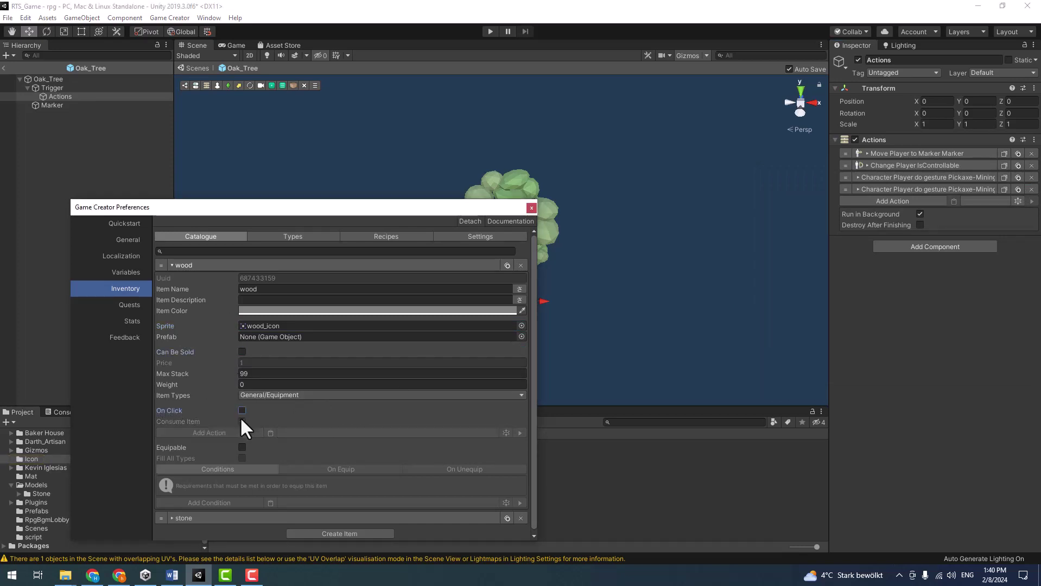
{"action": "left_click", "coordinate": [275, 396]}
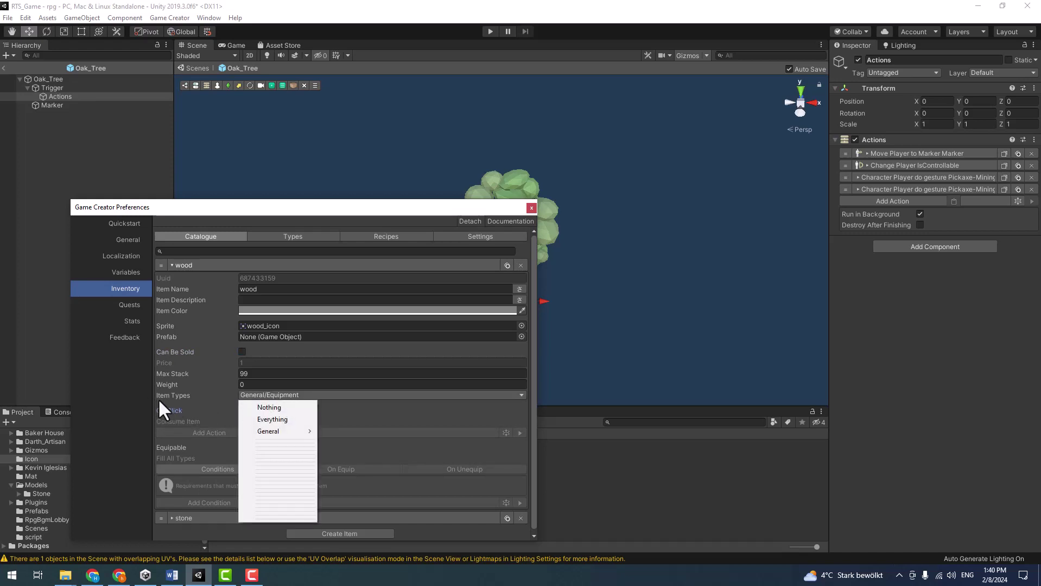
{"action": "mouse_move", "coordinate": [284, 433]}
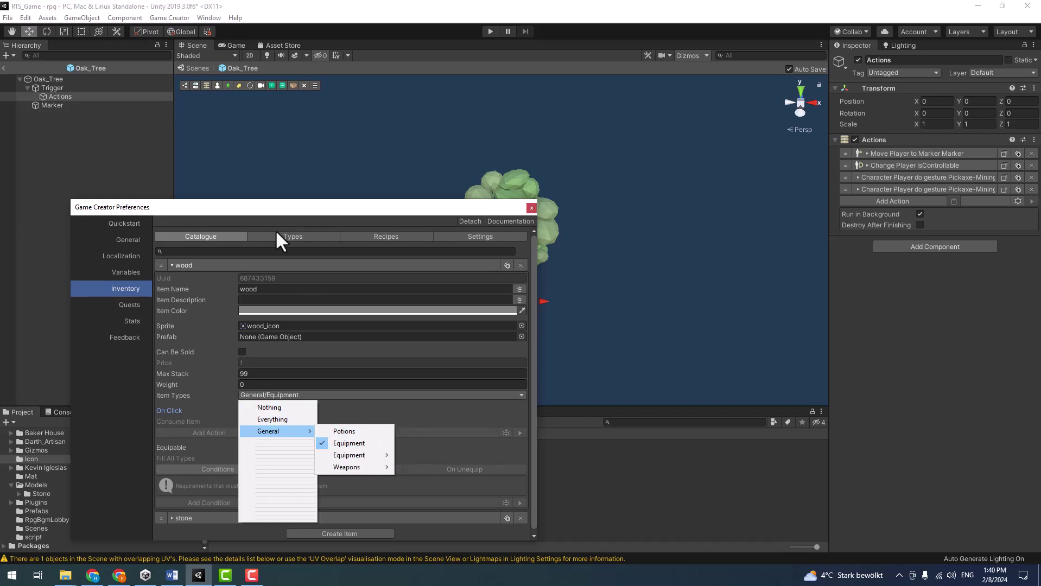
{"action": "left_click", "coordinate": [290, 239]}
{"action": "left_click", "coordinate": [291, 239]}
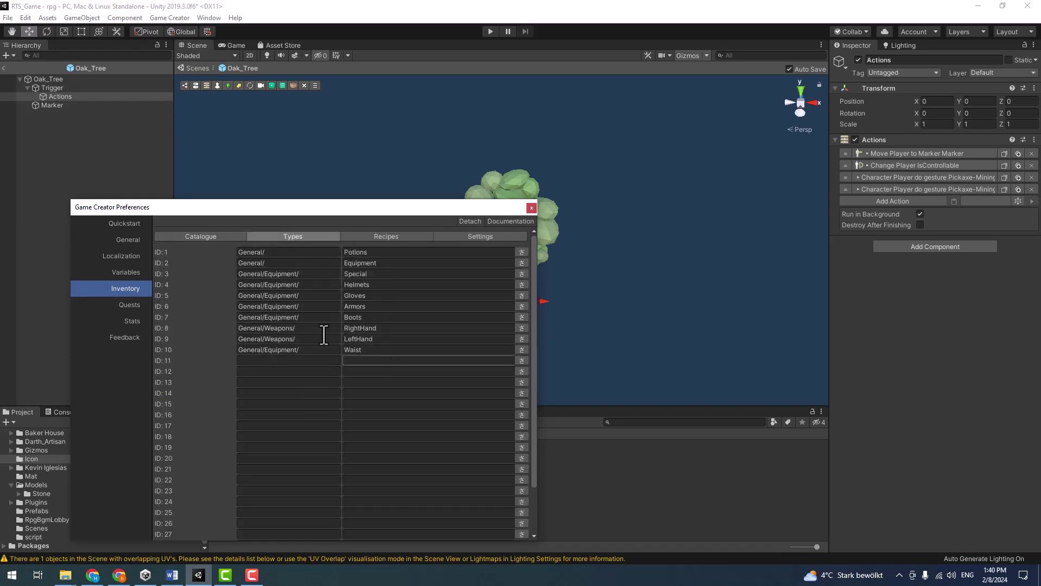
{"action": "left_click", "coordinate": [209, 236]}
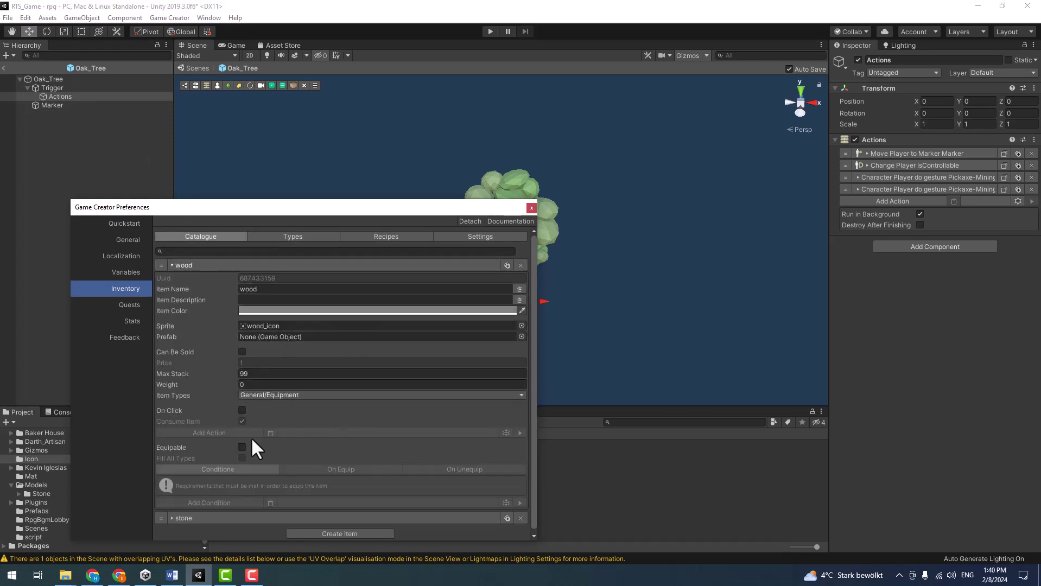
- Turn off the stone item's On Click and Can Be Sold options
{"action": "scroll", "coordinate": [271, 507], "scroll_direction": "down", "scroll_amount": 1}
{"action": "left_click", "coordinate": [238, 517]}
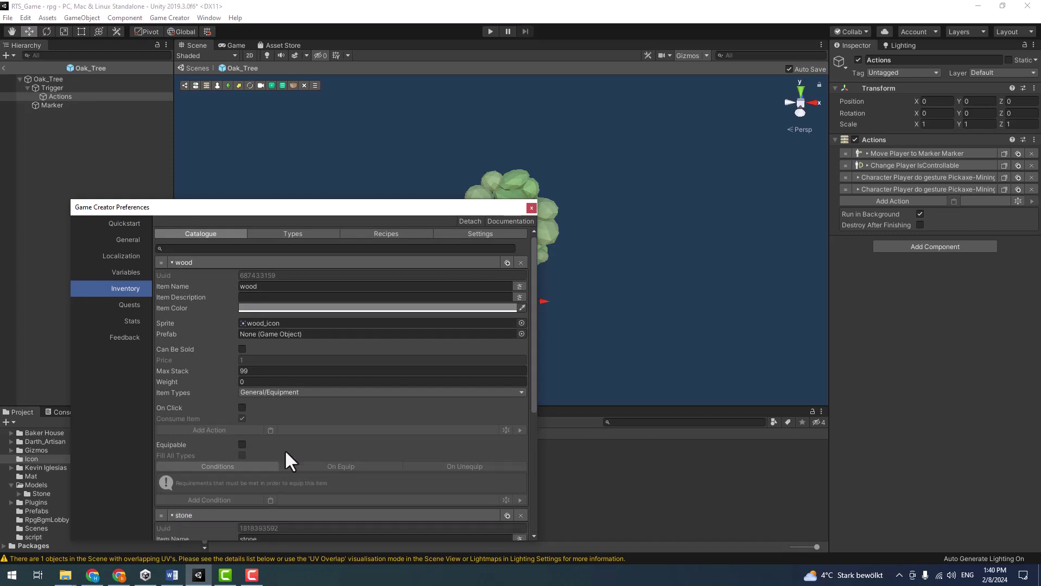
{"action": "scroll", "coordinate": [272, 467], "scroll_direction": "down", "scroll_amount": 5}
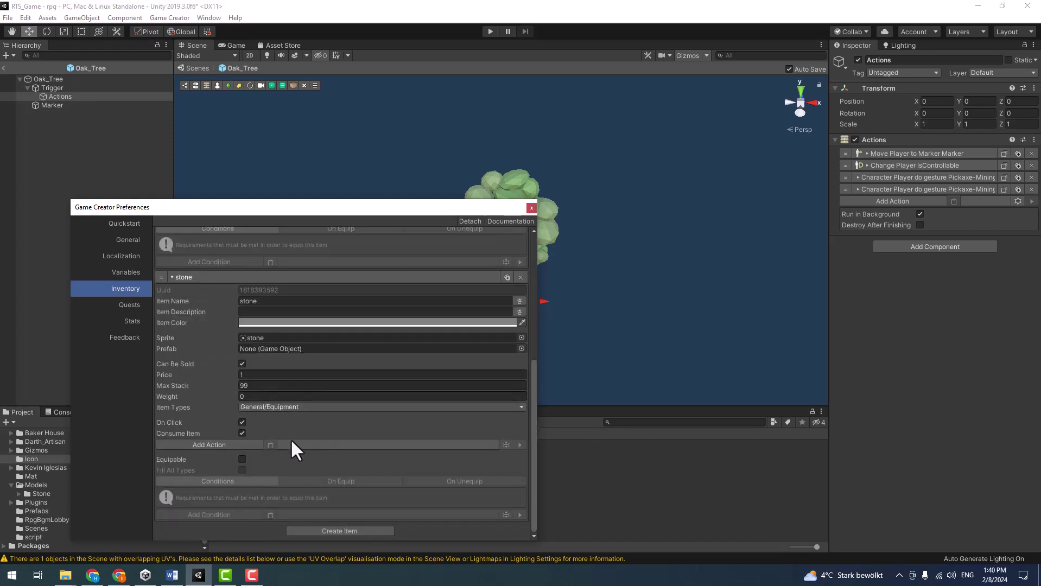
{"action": "left_click", "coordinate": [242, 423]}
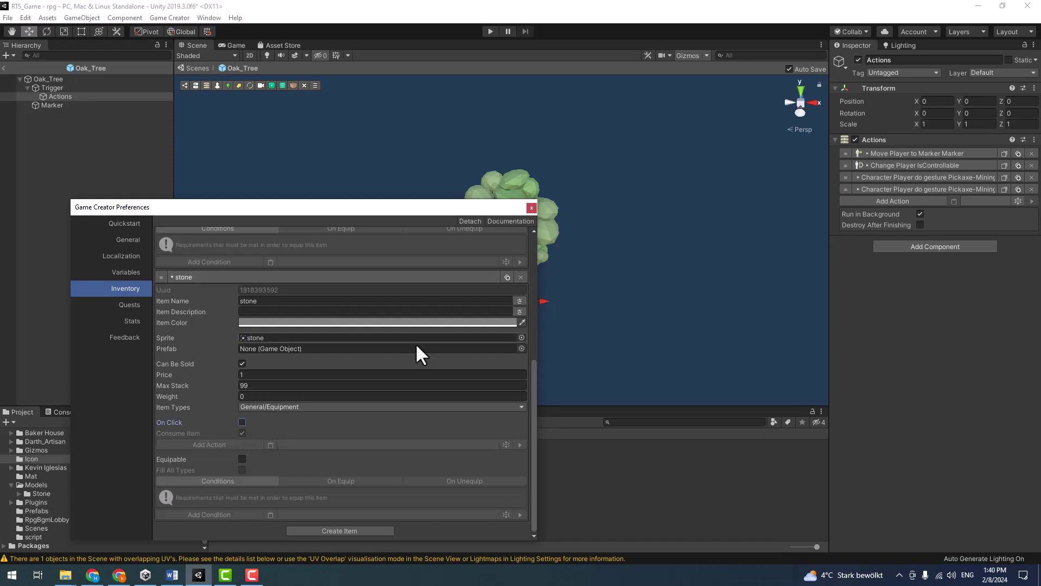
{"action": "left_click", "coordinate": [242, 364]}
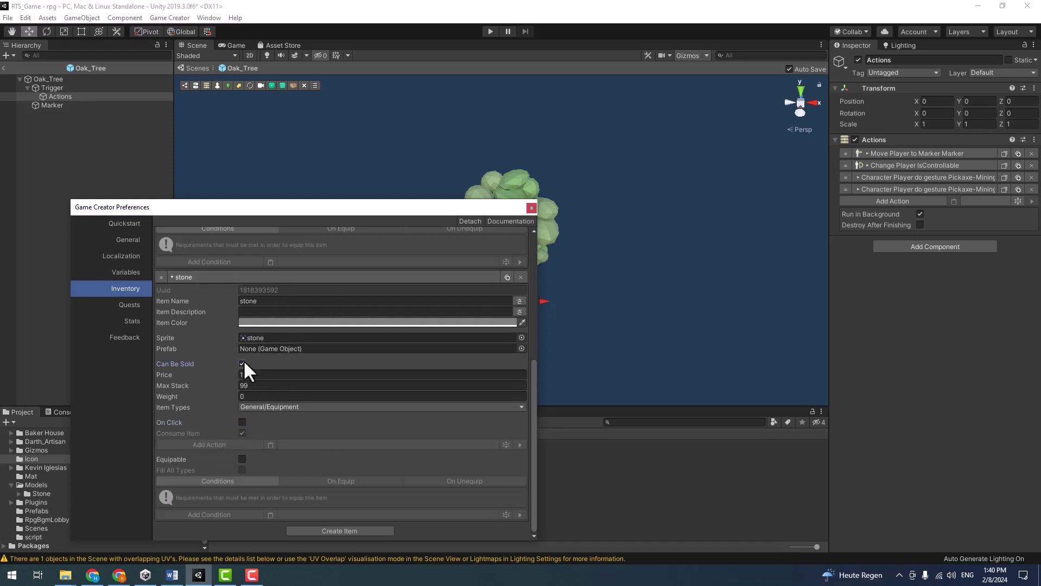
{"action": "left_click", "coordinate": [243, 364]}
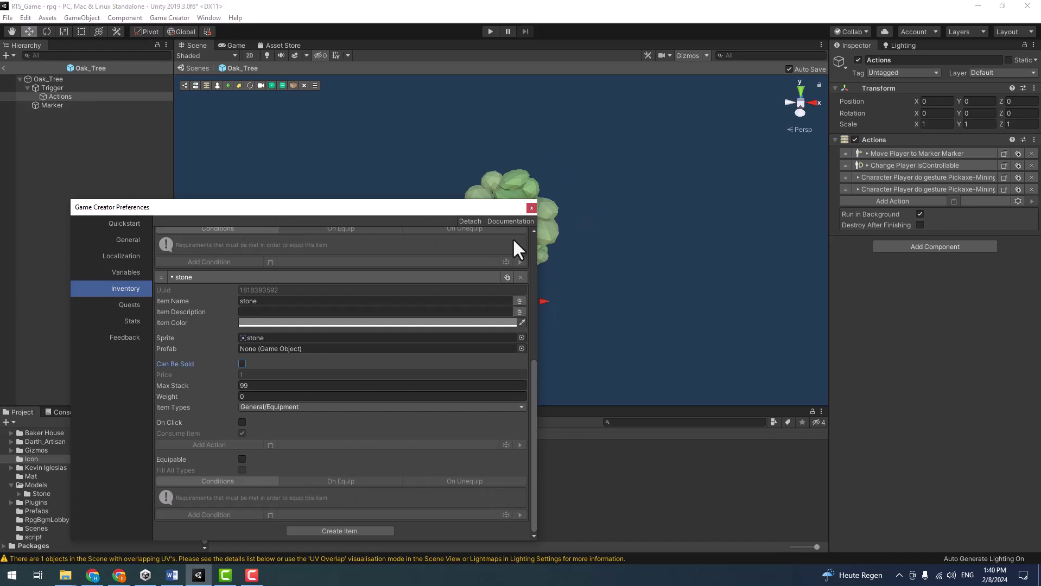
- Add an Item action that gives the player 10 wood
{"action": "left_click", "coordinate": [530, 208]}
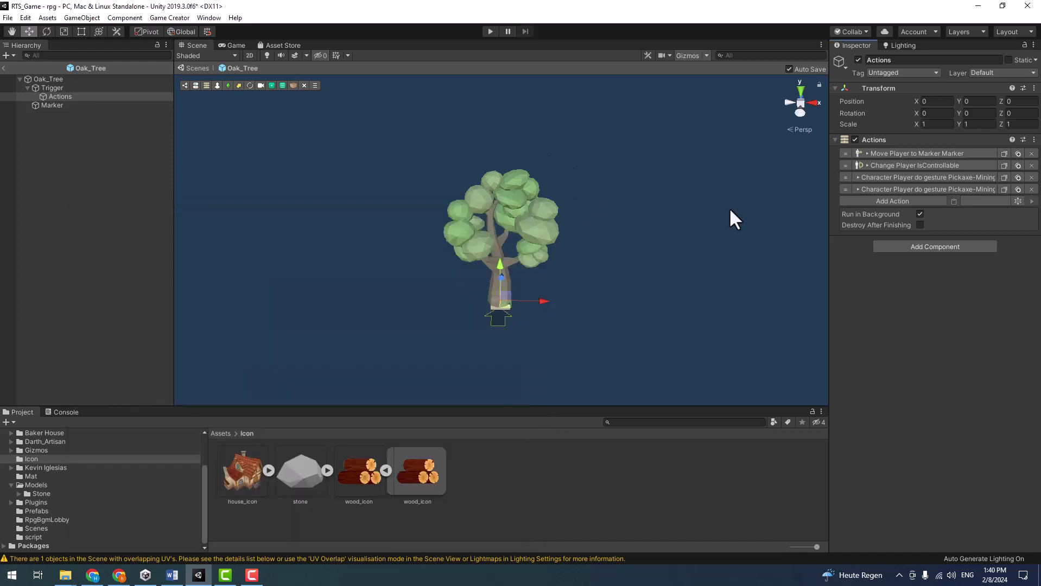
{"action": "left_click", "coordinate": [889, 202]}
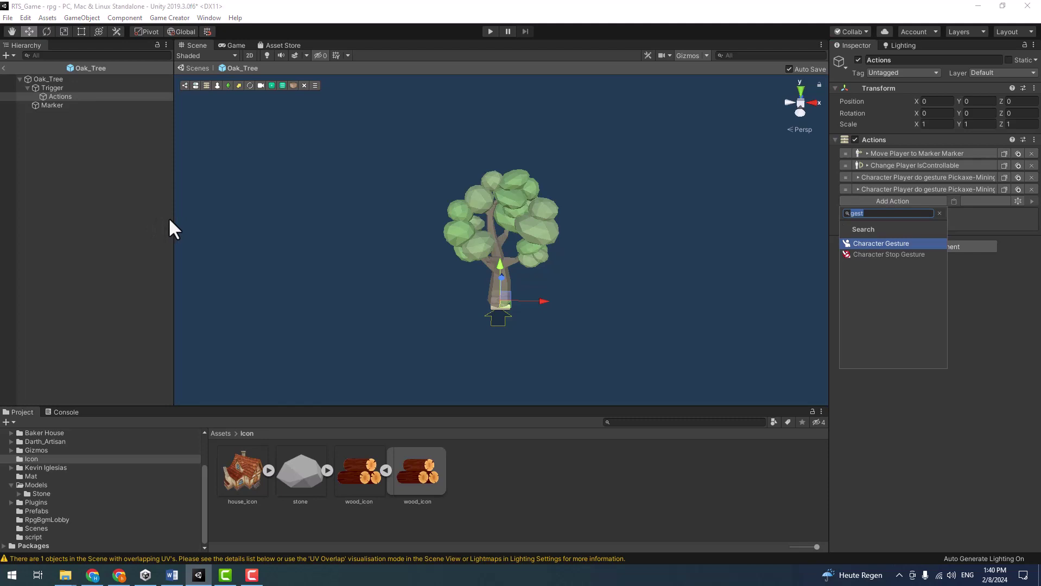
{"action": "type", "text": "item"}
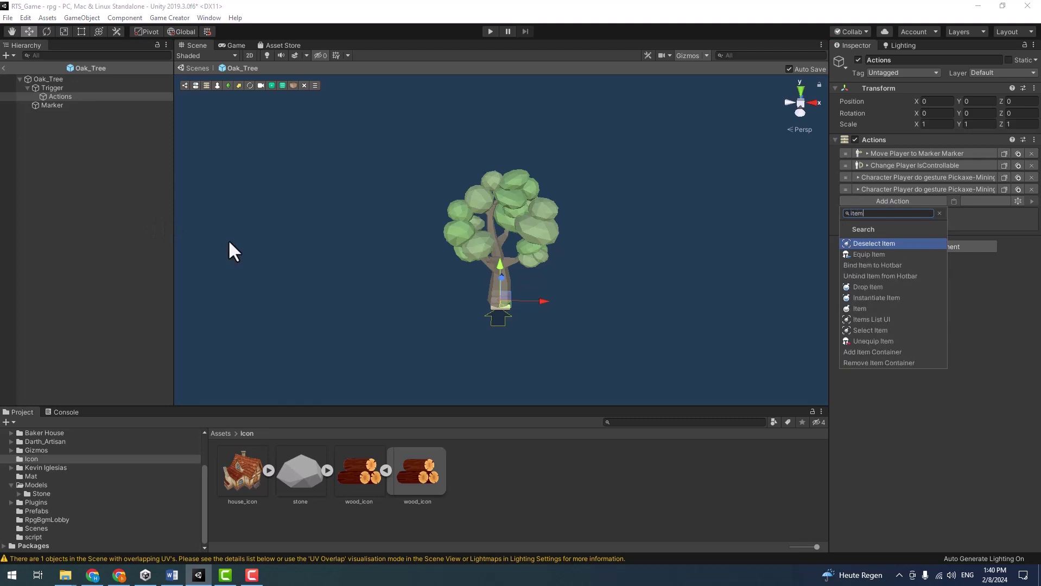
{"action": "left_click", "coordinate": [871, 309]}
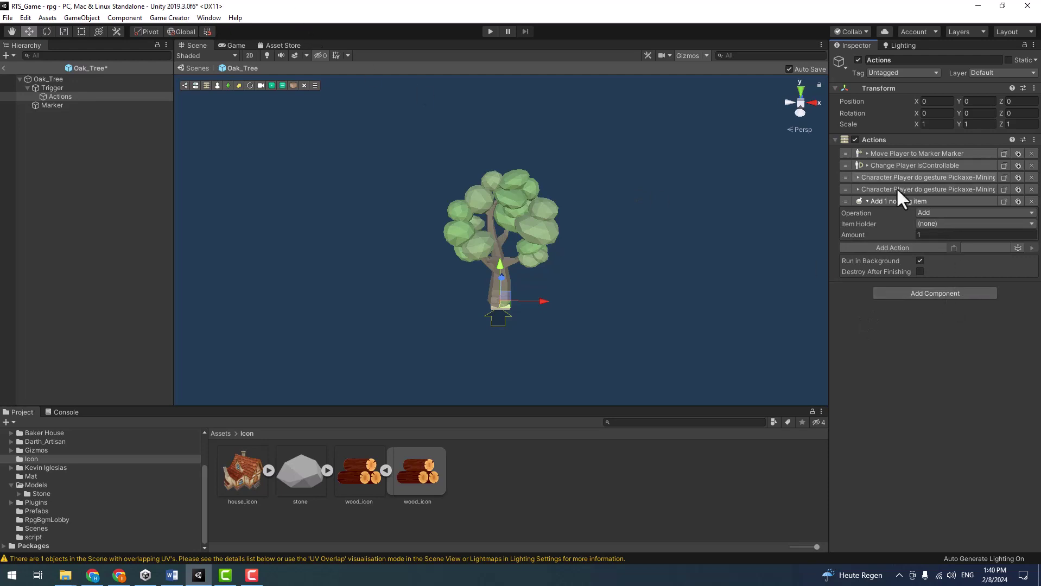
{"action": "left_click", "coordinate": [954, 223]}
{"action": "left_click", "coordinate": [949, 264]}
{"action": "left_click", "coordinate": [938, 235]}
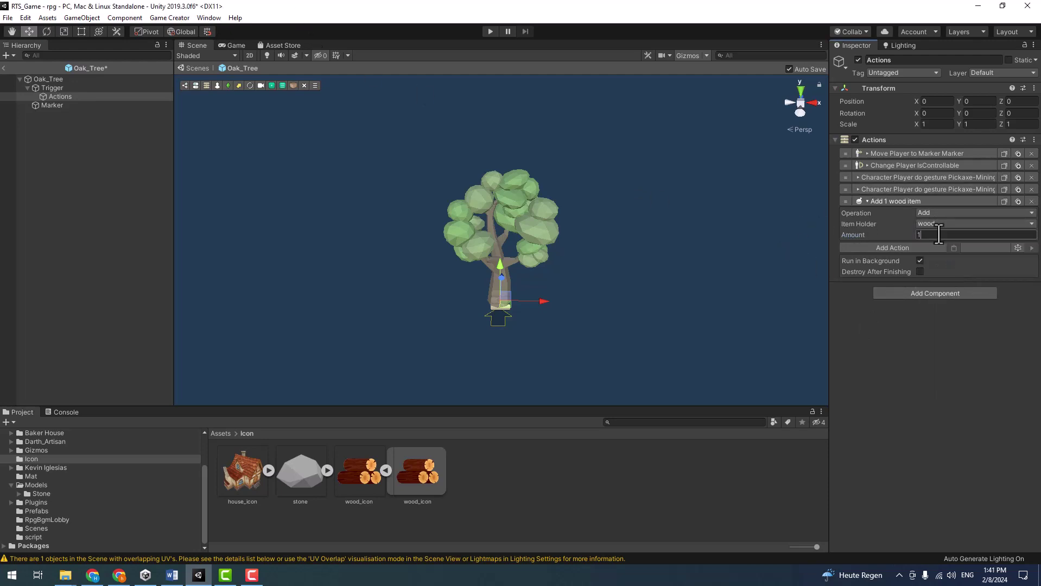
{"action": "type", "text": "10"}
- Add a Destroy action targeting Oak_Tree and collapse the wood and destroy actions
{"action": "left_click", "coordinate": [886, 249]}
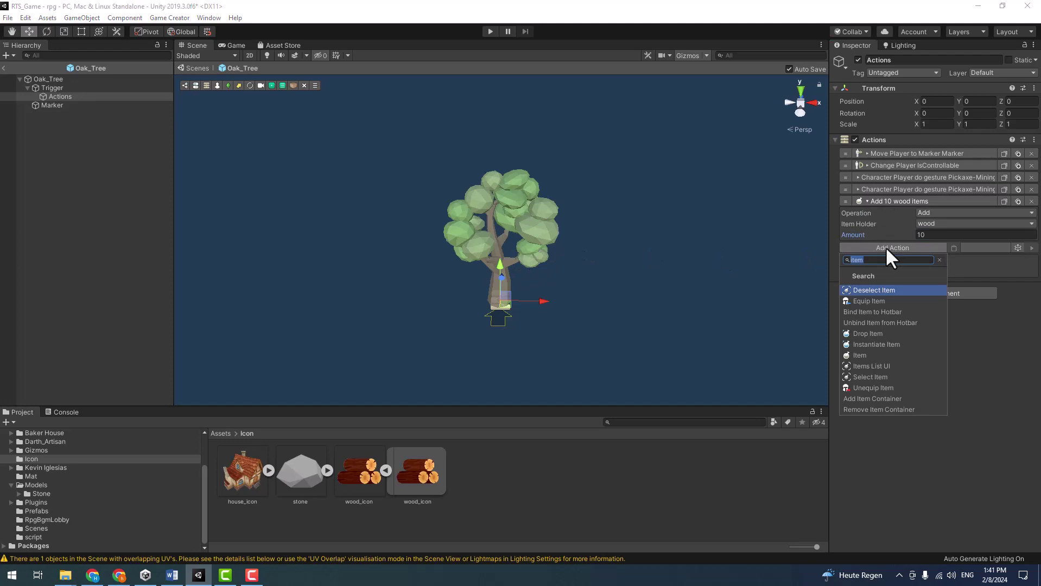
{"action": "type", "text": "des"}
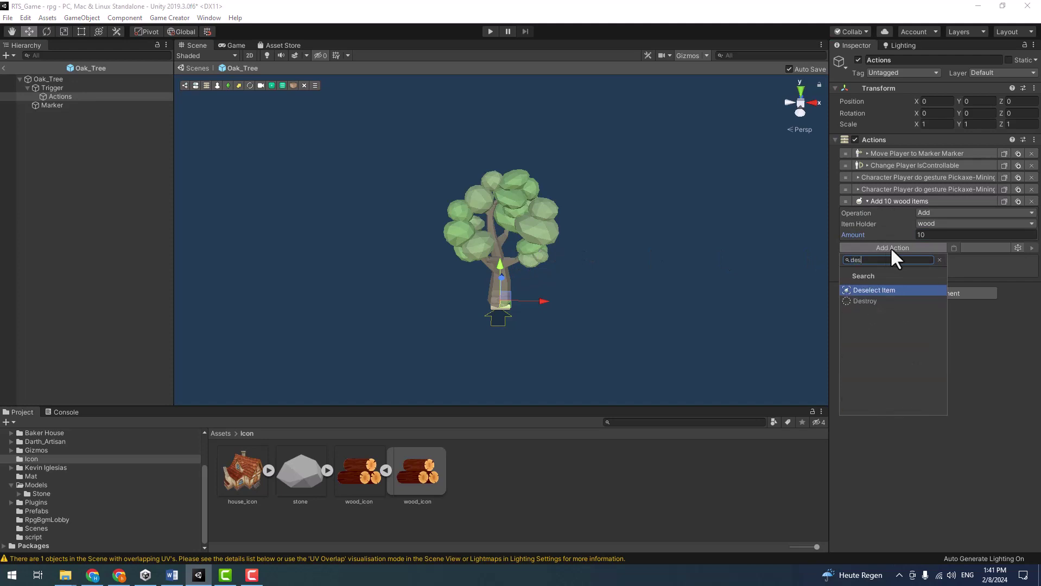
{"action": "left_click", "coordinate": [879, 300]}
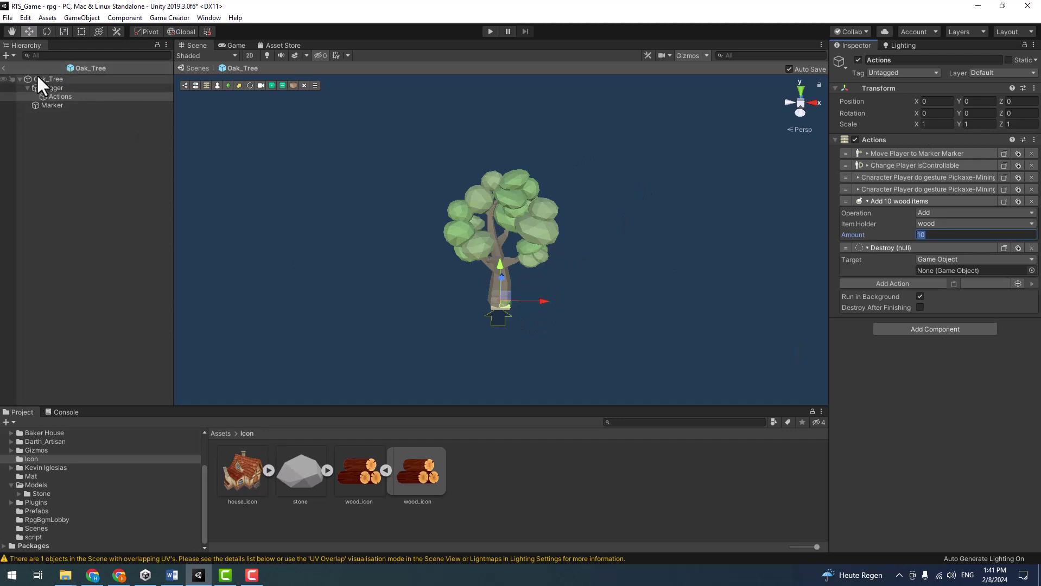
{"action": "left_click_drag", "start_coordinate": [44, 80], "coordinate": [972, 271]}
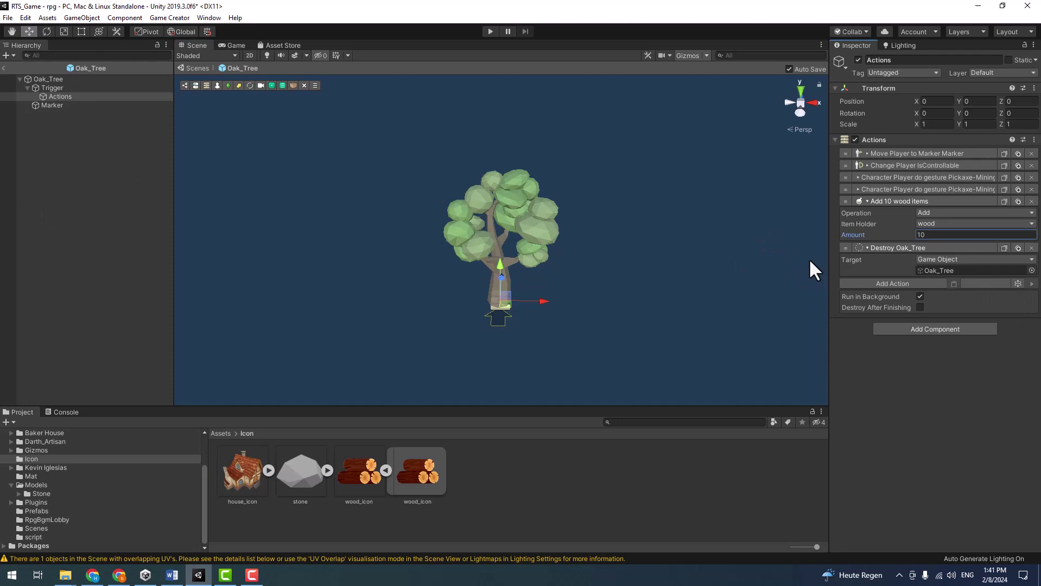
{"action": "left_click", "coordinate": [901, 200]}
{"action": "left_click", "coordinate": [893, 212]}
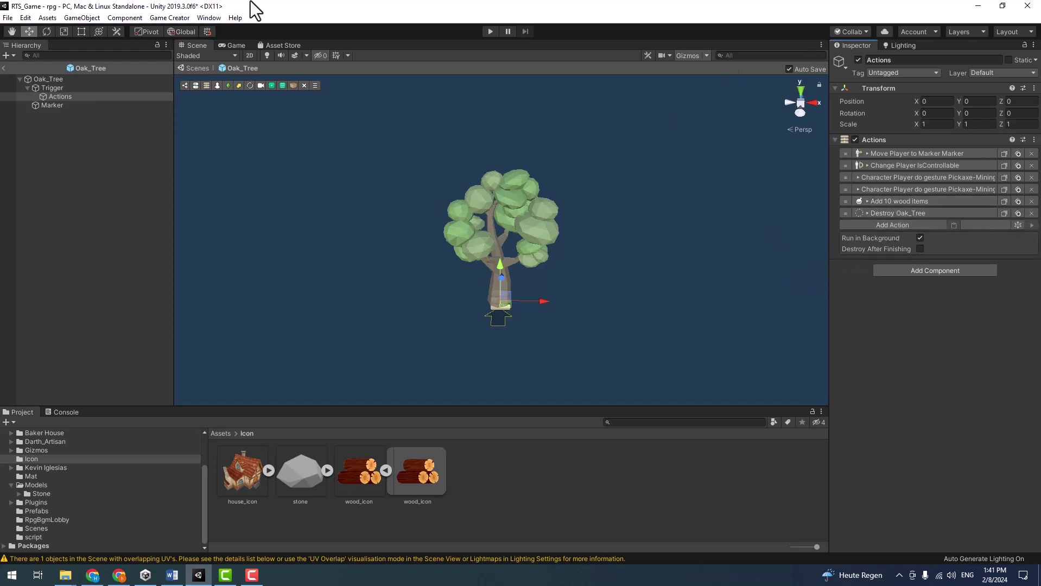
- Back in the rpg scene, play-test walking to the tree until it vanishes, then stop
{"action": "left_click", "coordinate": [192, 69]}
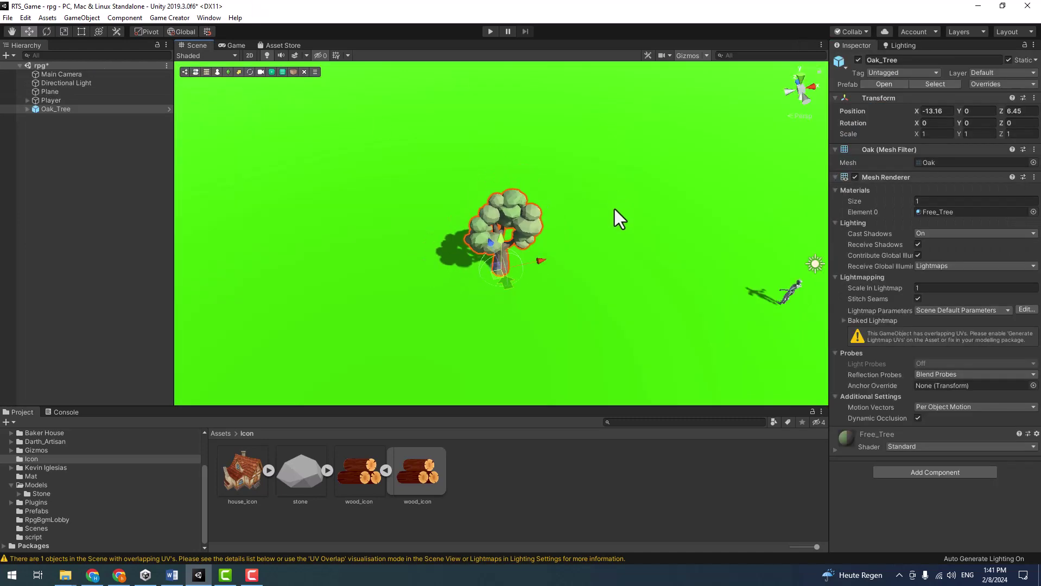
{"action": "left_click", "coordinate": [491, 32]}
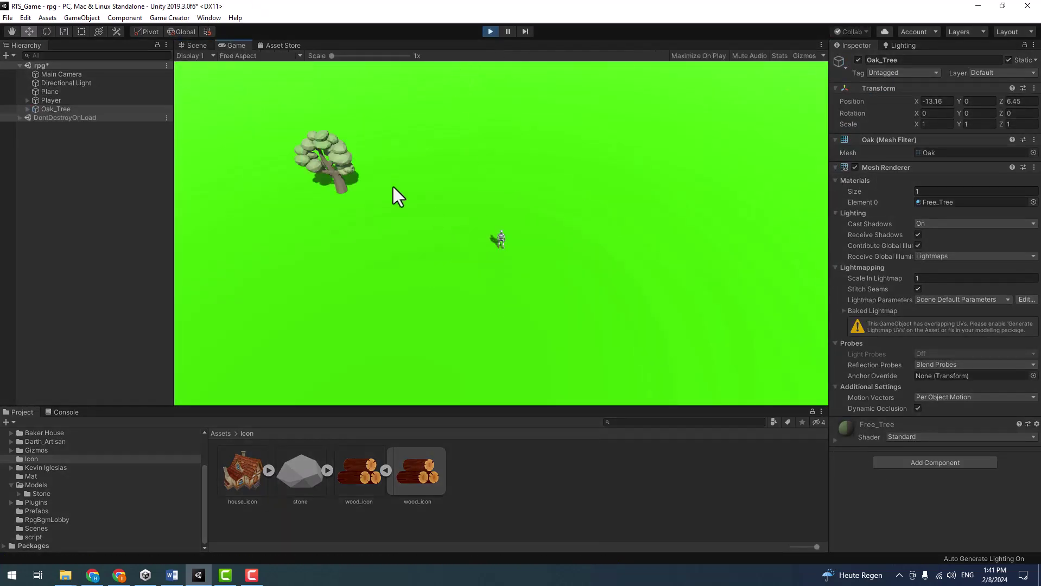
{"action": "left_click", "coordinate": [336, 199]}
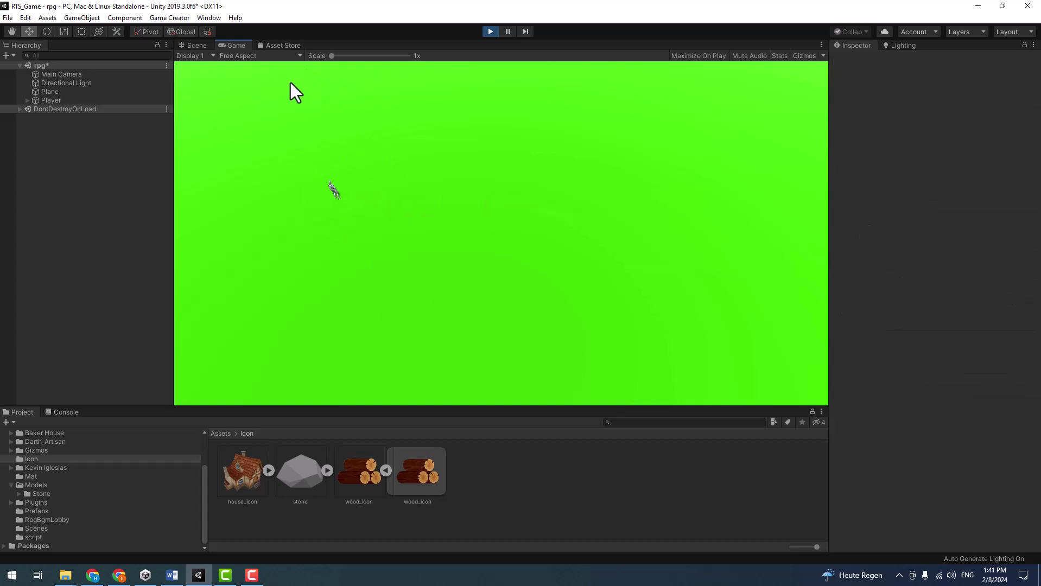
{"action": "left_click", "coordinate": [491, 30]}
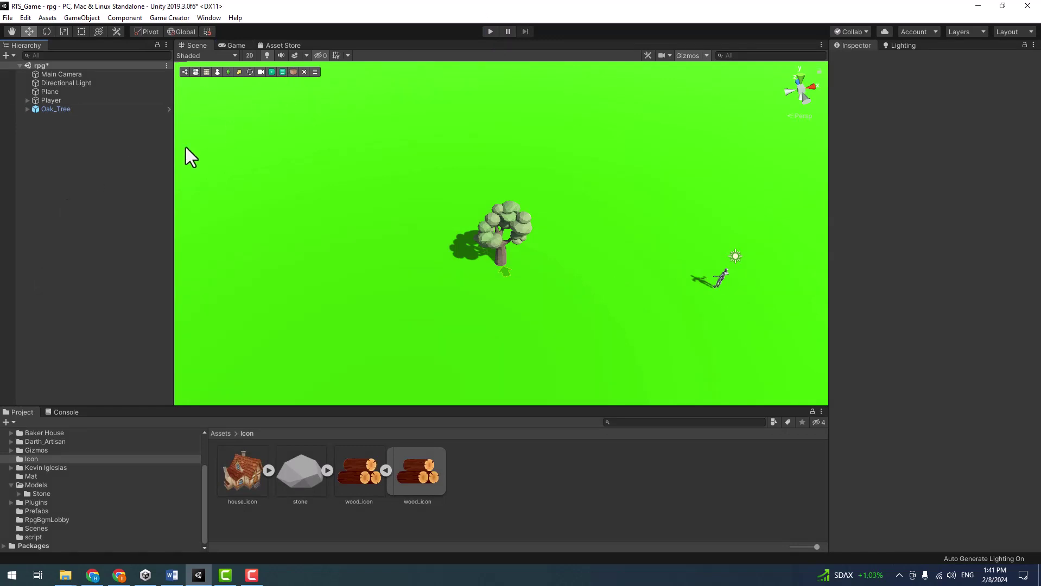
- Create a Game Creator Trigger, remove its Sphere Collider, and create its Actions object
{"action": "right_click", "coordinate": [110, 163]}
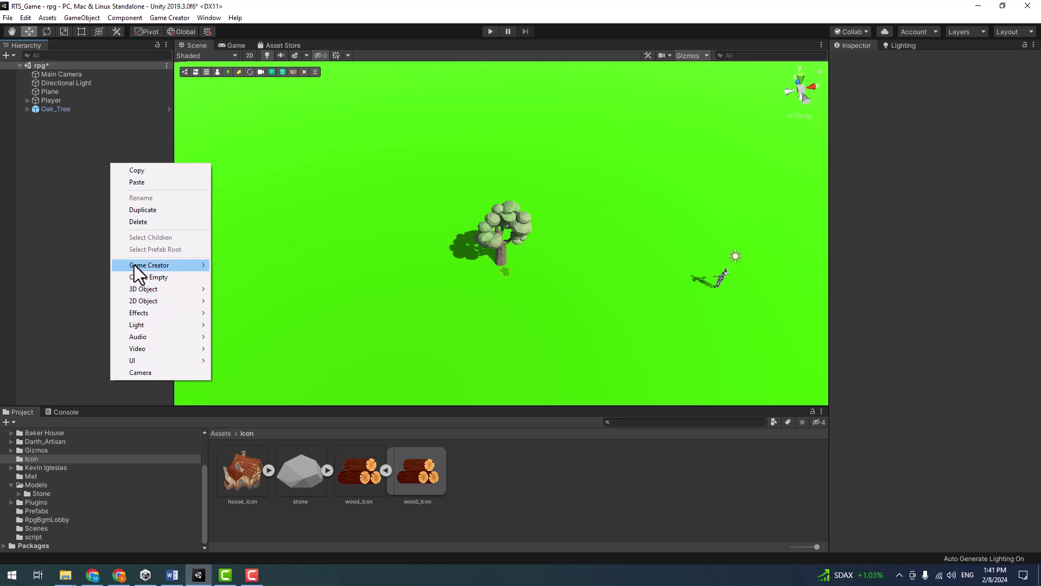
{"action": "mouse_move", "coordinate": [137, 267]}
{"action": "left_click", "coordinate": [235, 339]}
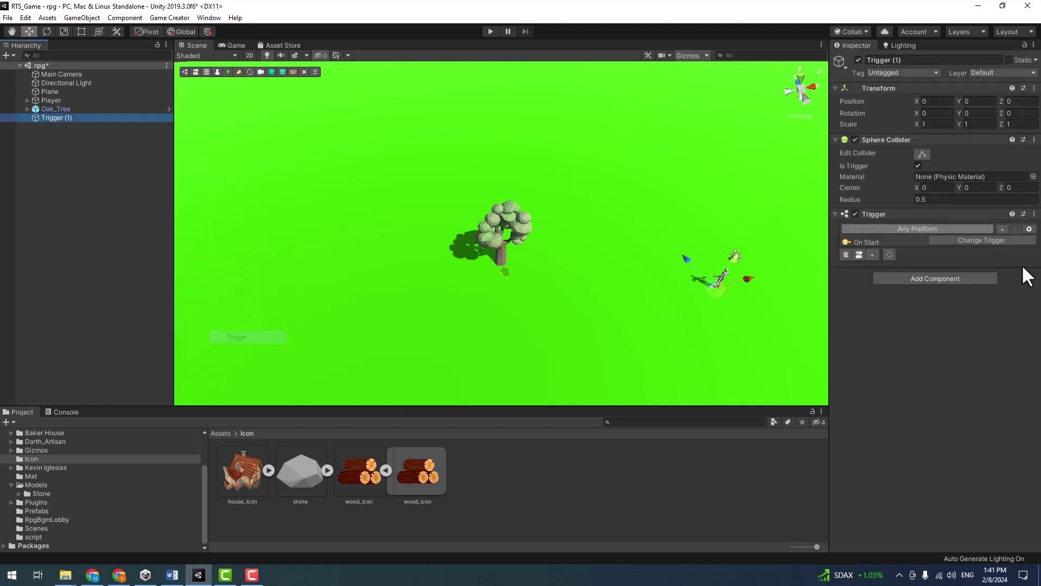
{"action": "right_click", "coordinate": [895, 140]}
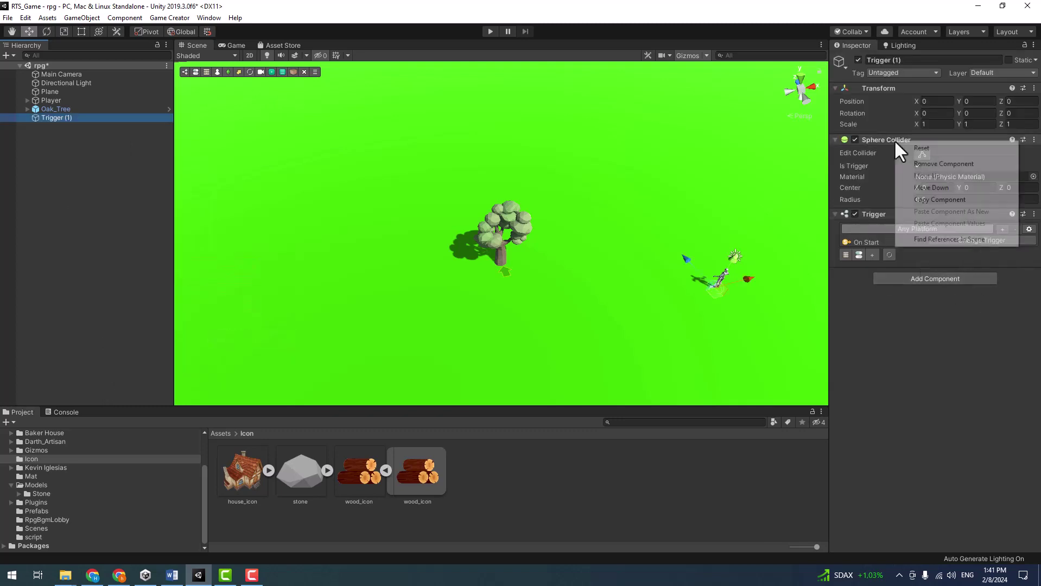
{"action": "left_click", "coordinate": [941, 164]}
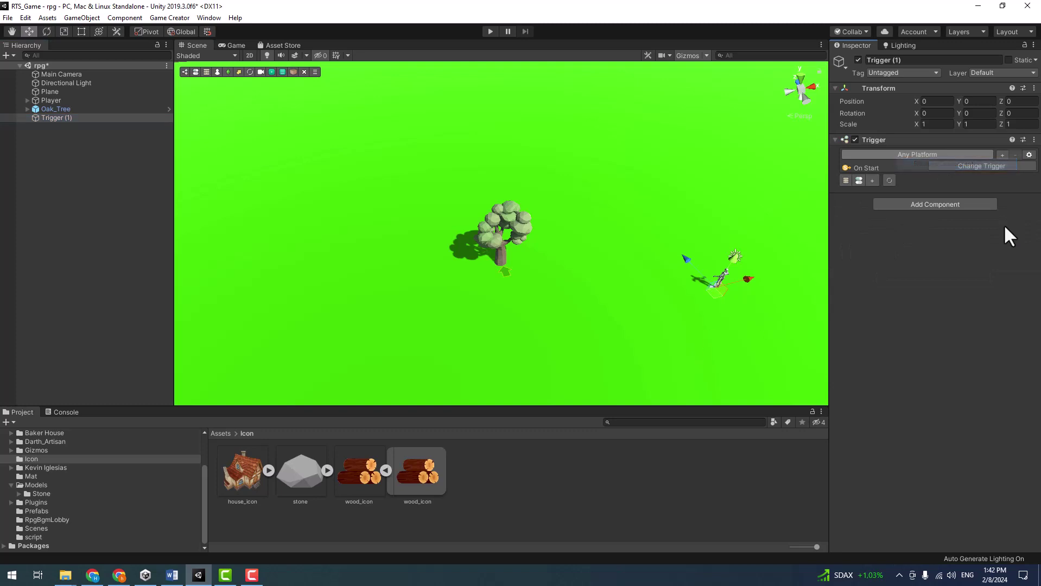
{"action": "left_click", "coordinate": [846, 181]}
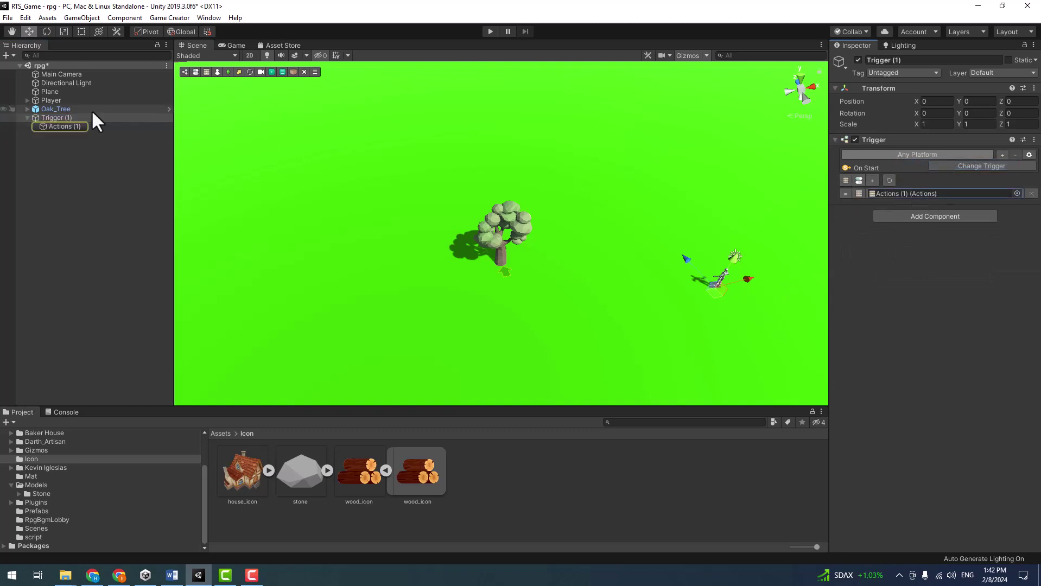
- Give Actions (1) an Inventory UI action that opens the Inventory menu
{"action": "left_click", "coordinate": [66, 128]}
{"action": "left_click", "coordinate": [878, 150]}
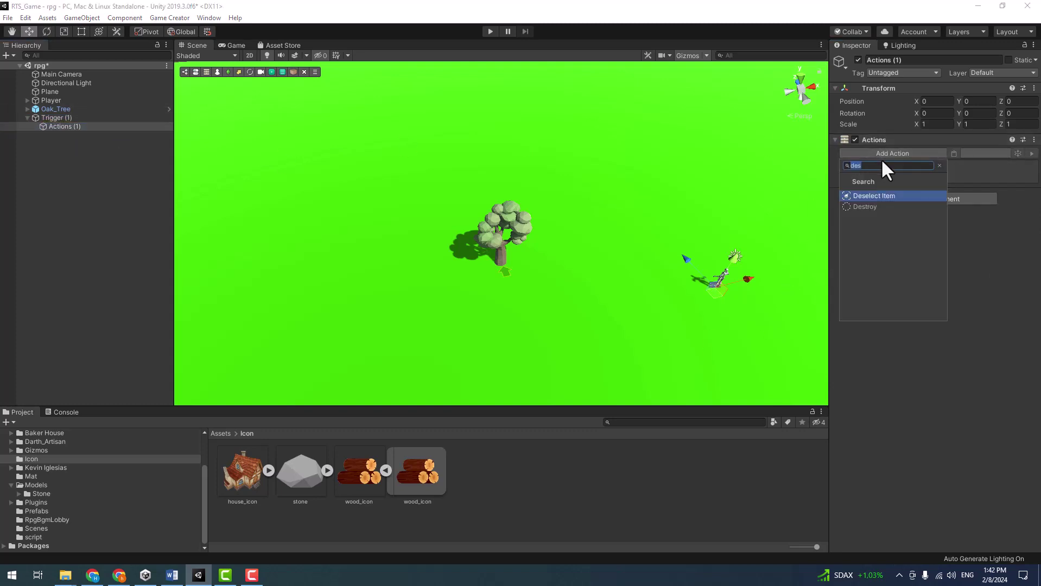
{"action": "type", "text": "open"}
{"action": "key", "text": "BackSpace"}
{"action": "key", "text": "BackSpace"}
{"action": "key", "text": "BackSpace"}
{"action": "key", "text": "BackSpace"}
{"action": "type", "text": "inv"}
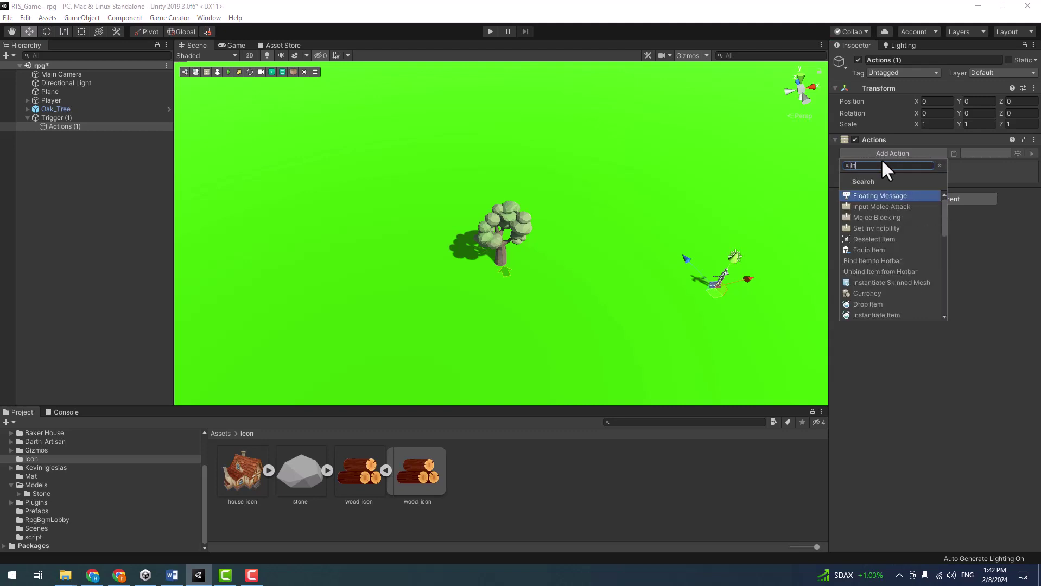
{"action": "left_click", "coordinate": [874, 304]}
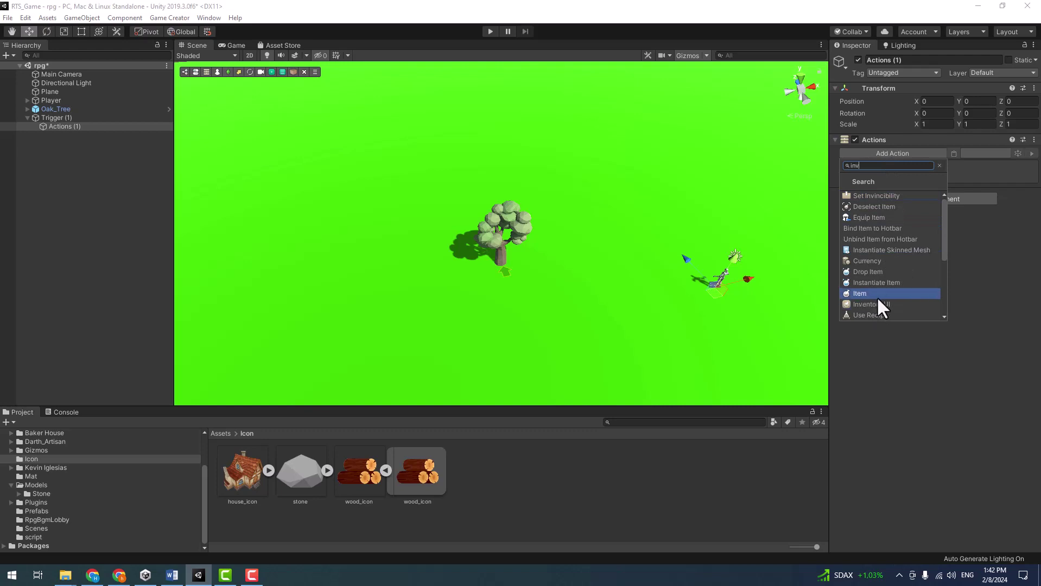
{"action": "left_click", "coordinate": [878, 306]}
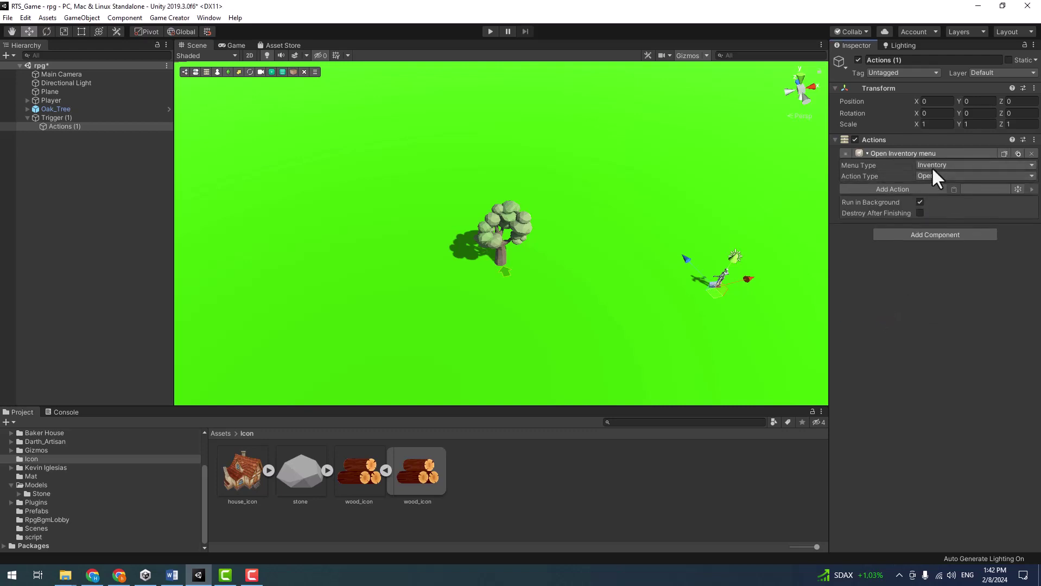
- Ping the Inventory UI Prefab from Game Creator's Inventory settings, then start Play mode
{"action": "left_click", "coordinate": [150, 17]}
{"action": "left_click", "coordinate": [172, 77]}
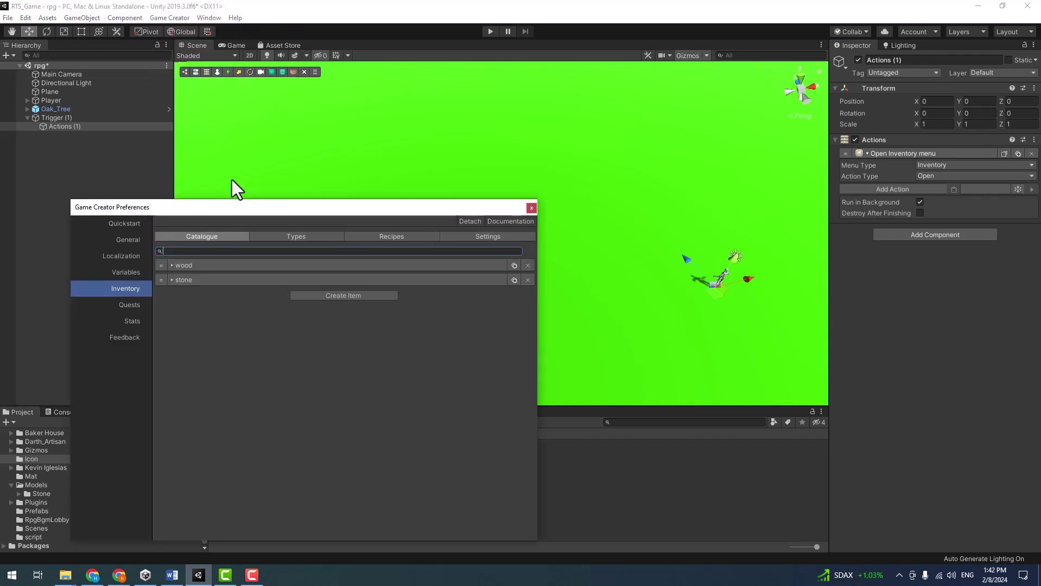
{"action": "left_click", "coordinate": [473, 235]}
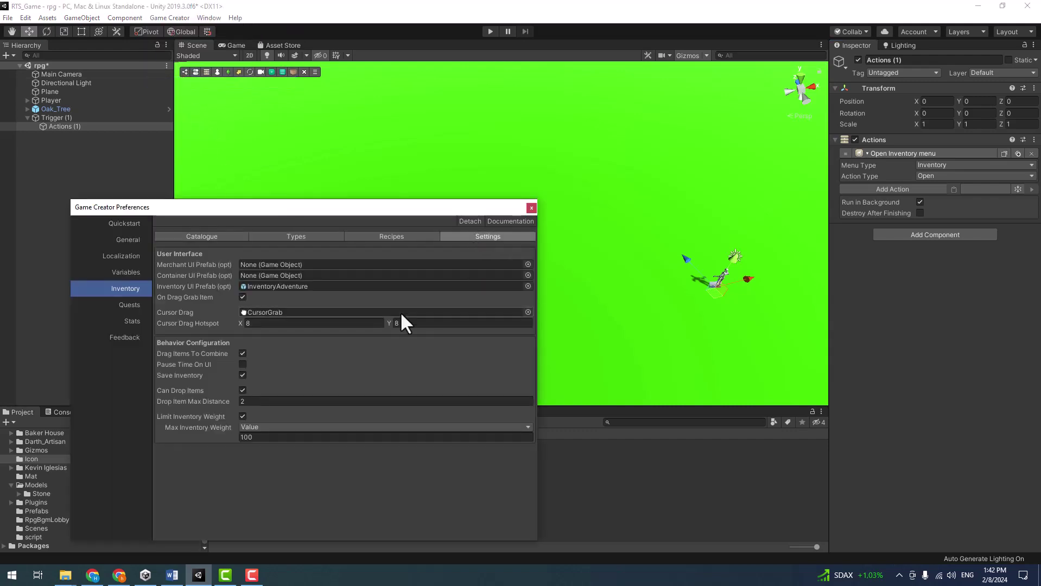
{"action": "left_click", "coordinate": [277, 288]}
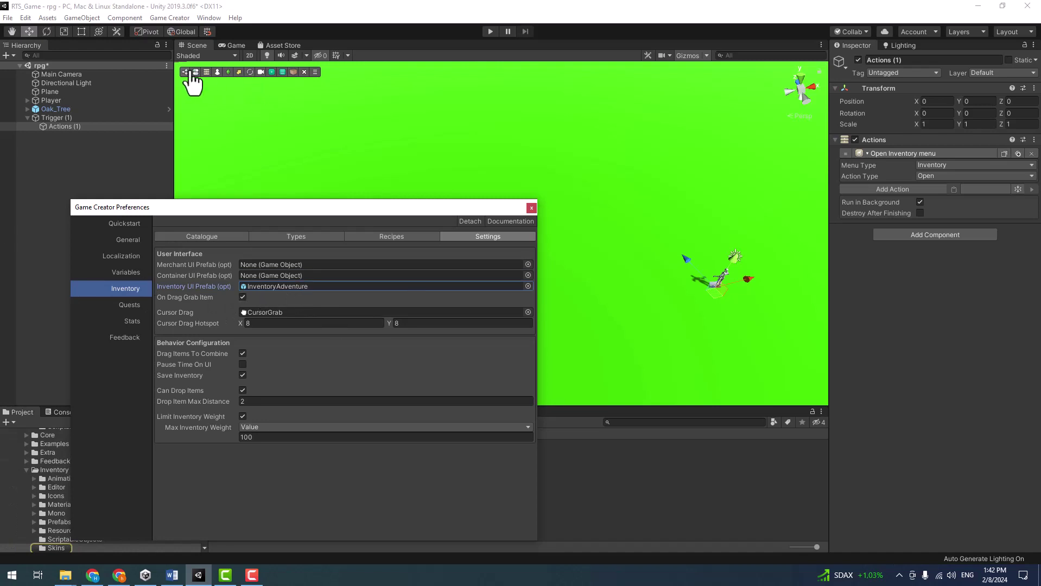
{"action": "left_click", "coordinate": [532, 209]}
{"action": "left_click", "coordinate": [489, 32]}
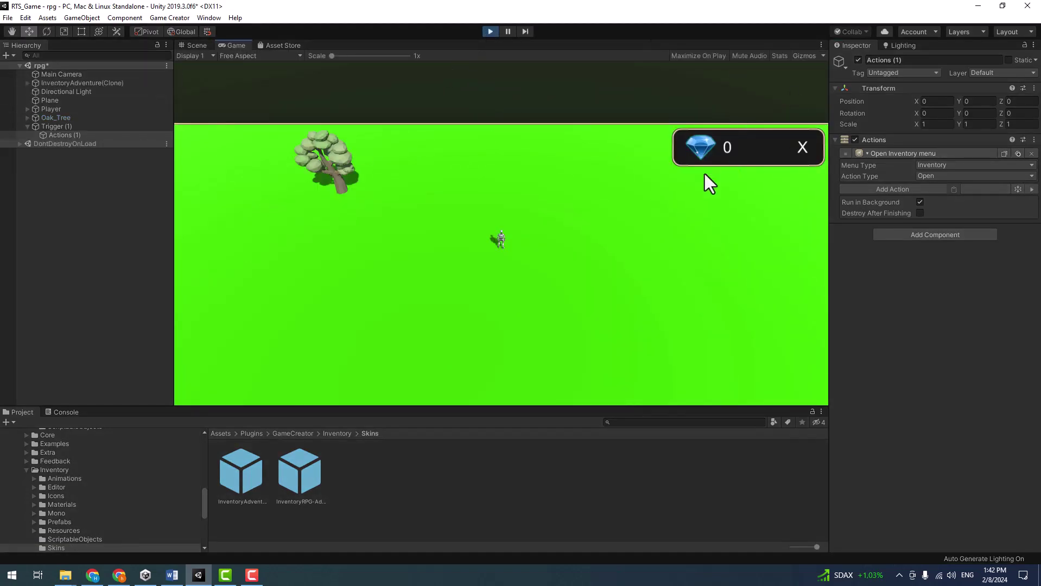
- Walk to the Oak tree, harvest it for 10 wood, then stop Play mode
{"action": "left_click", "coordinate": [339, 199]}
{"action": "left_click", "coordinate": [333, 189]}
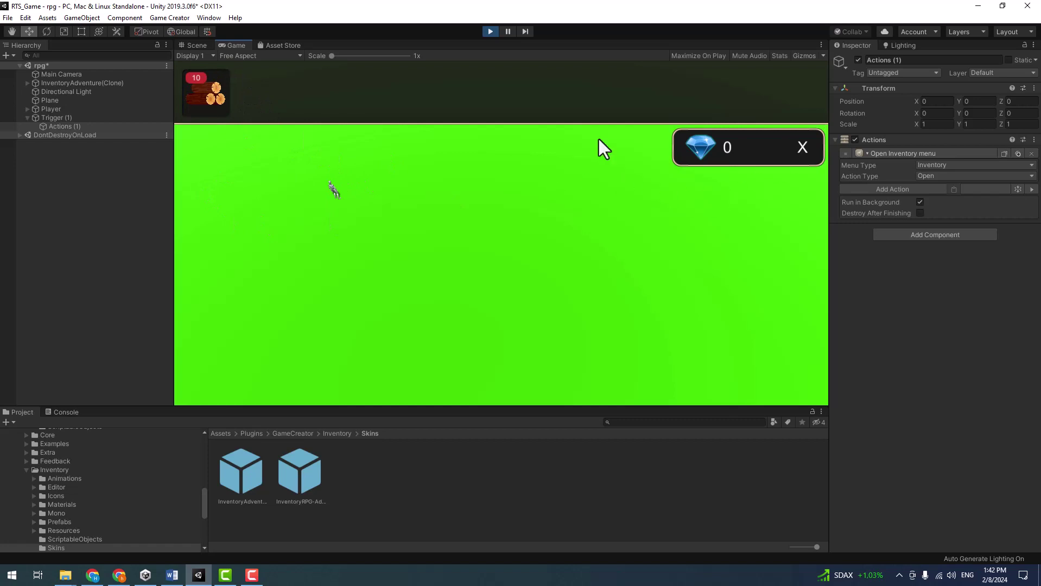
{"action": "left_click", "coordinate": [490, 32]}
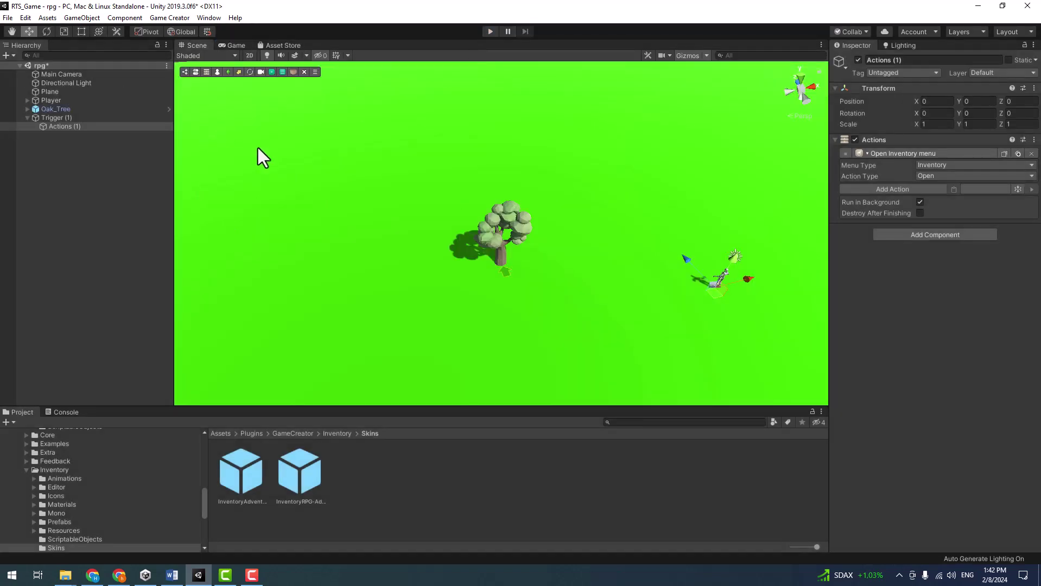
- Save the scene, collapse Characters and show the Inventory folder's contents
{"action": "key", "text": "ctrl+s"}
{"action": "left_click", "coordinate": [59, 193]}
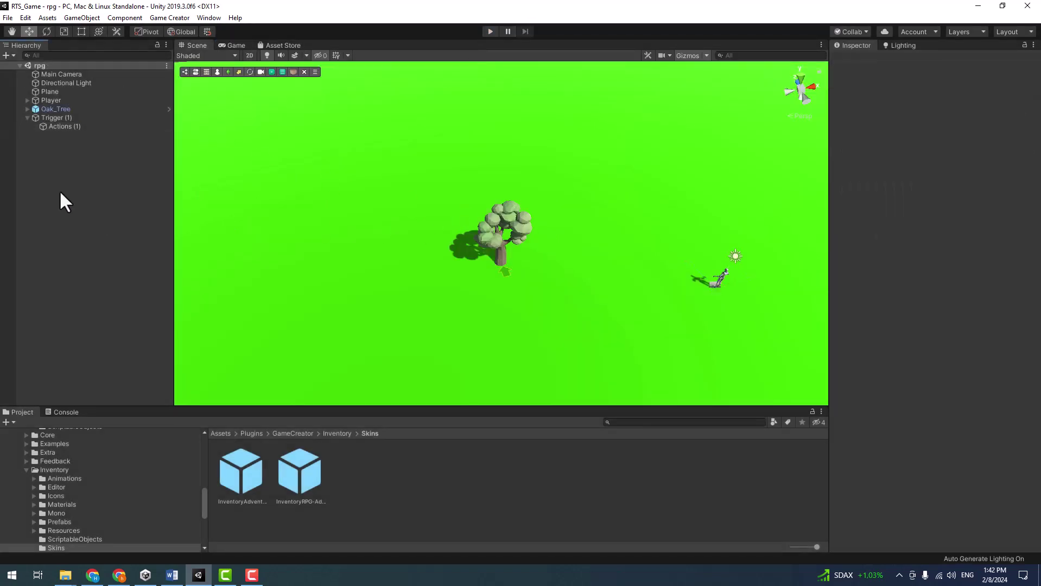
{"action": "scroll", "coordinate": [48, 484], "scroll_direction": "up", "scroll_amount": 5}
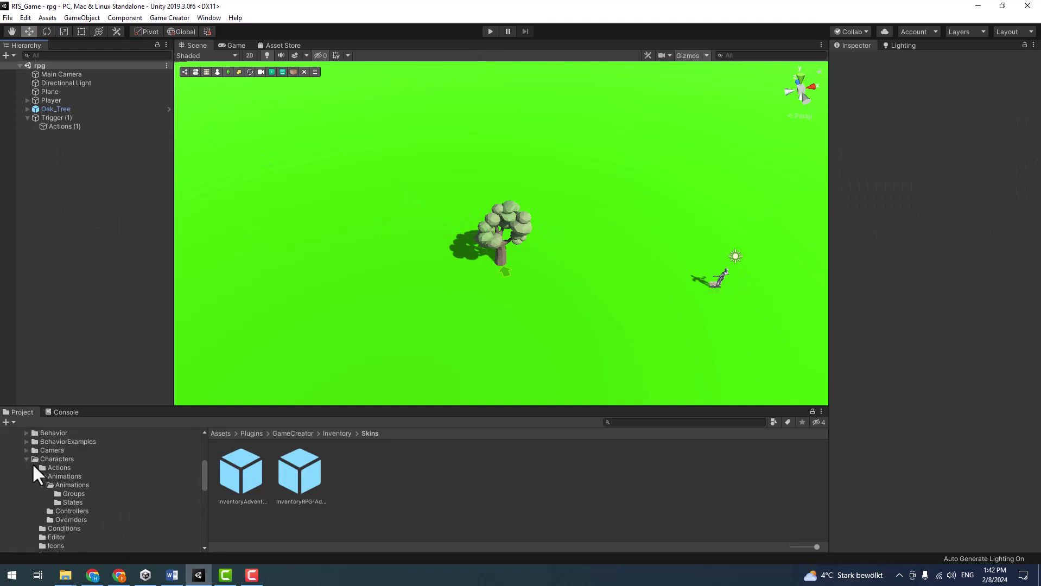
{"action": "left_click", "coordinate": [25, 460]}
{"action": "left_click", "coordinate": [29, 500]}
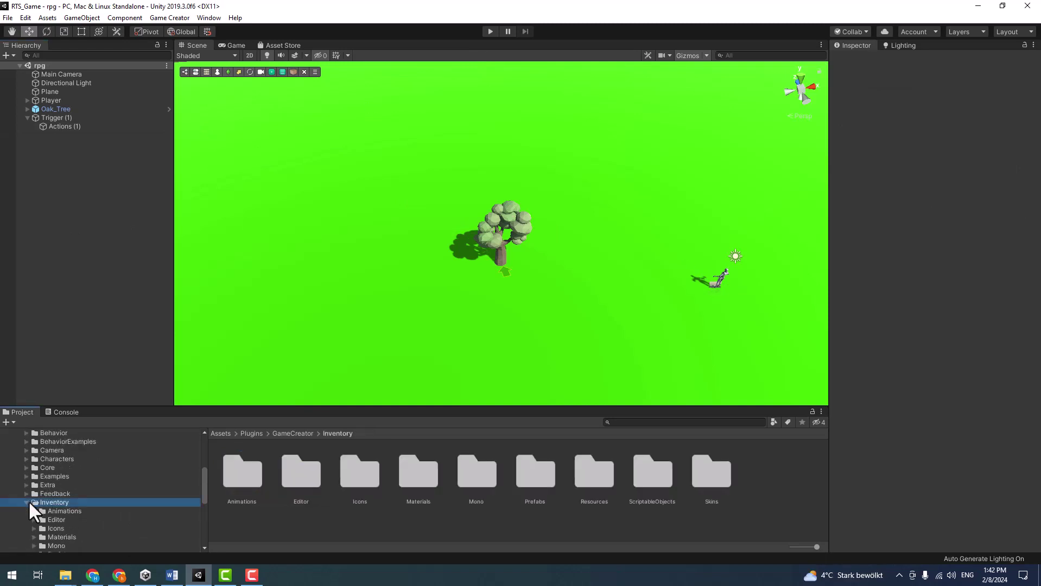
- Look through RpgBgmLobby and Plugins, then open the Models/Stone folder
{"action": "scroll", "coordinate": [54, 538], "scroll_direction": "down", "scroll_amount": 5}
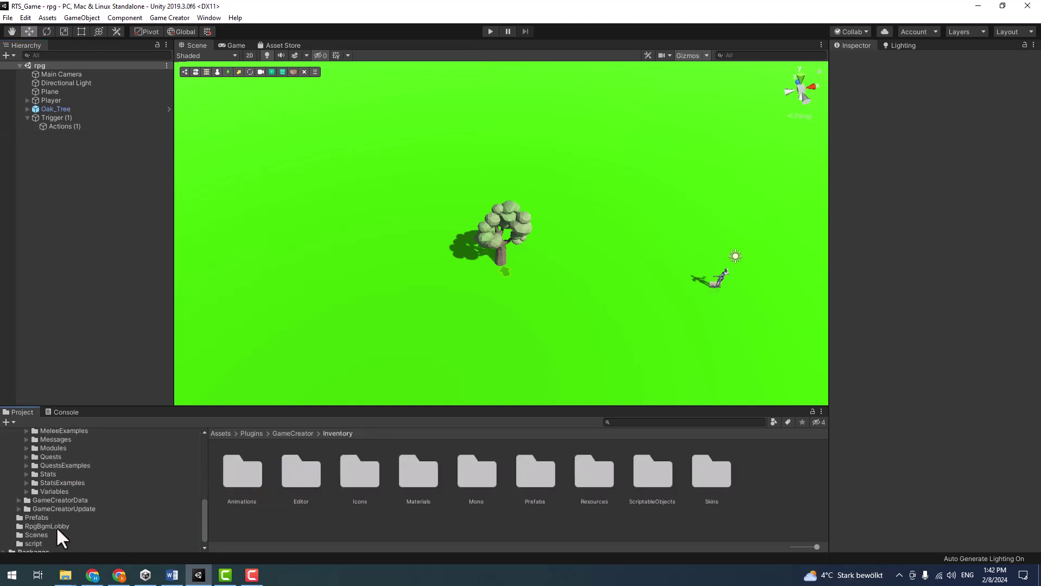
{"action": "left_click", "coordinate": [43, 526]}
{"action": "scroll", "coordinate": [68, 510], "scroll_direction": "up", "scroll_amount": 5}
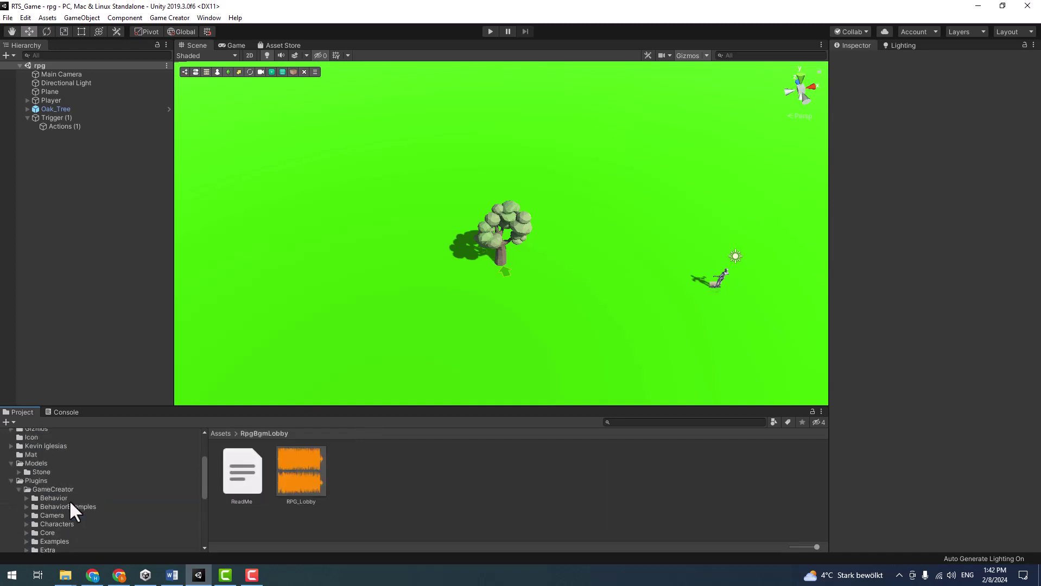
{"action": "left_click", "coordinate": [16, 482]}
{"action": "left_click", "coordinate": [10, 480]}
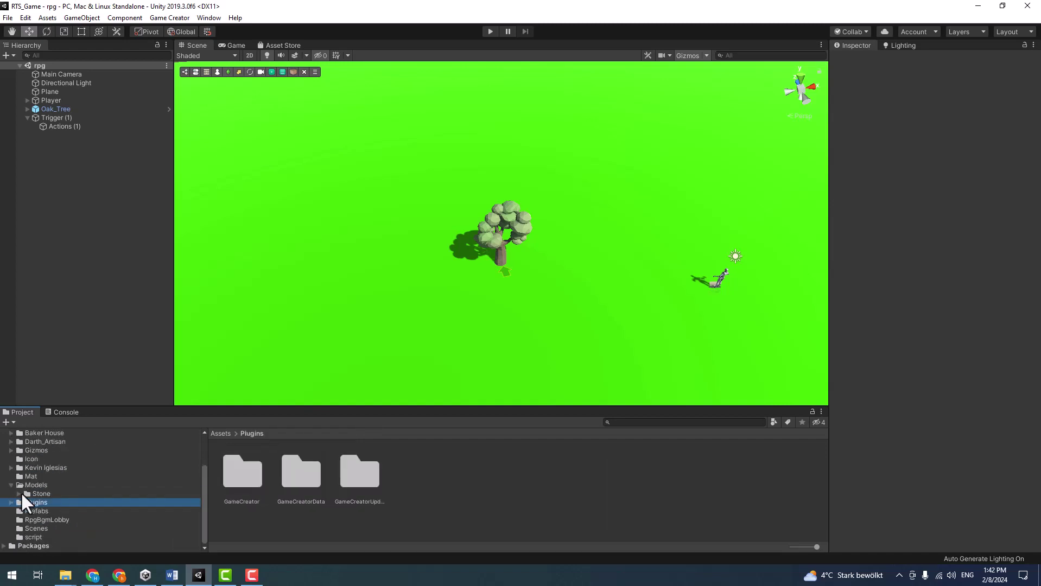
{"action": "left_click", "coordinate": [35, 482]}
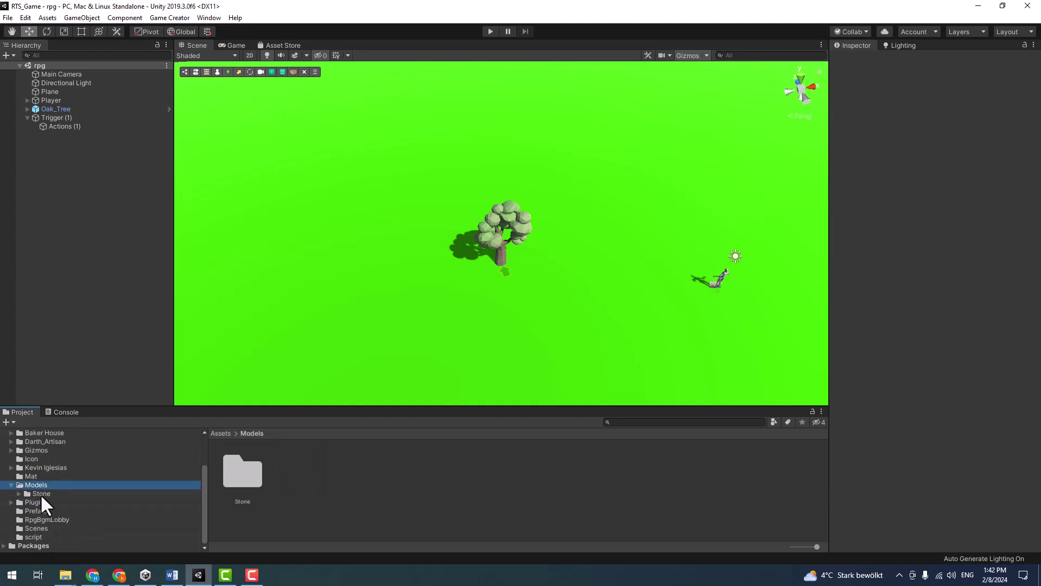
{"action": "left_click", "coordinate": [40, 494]}
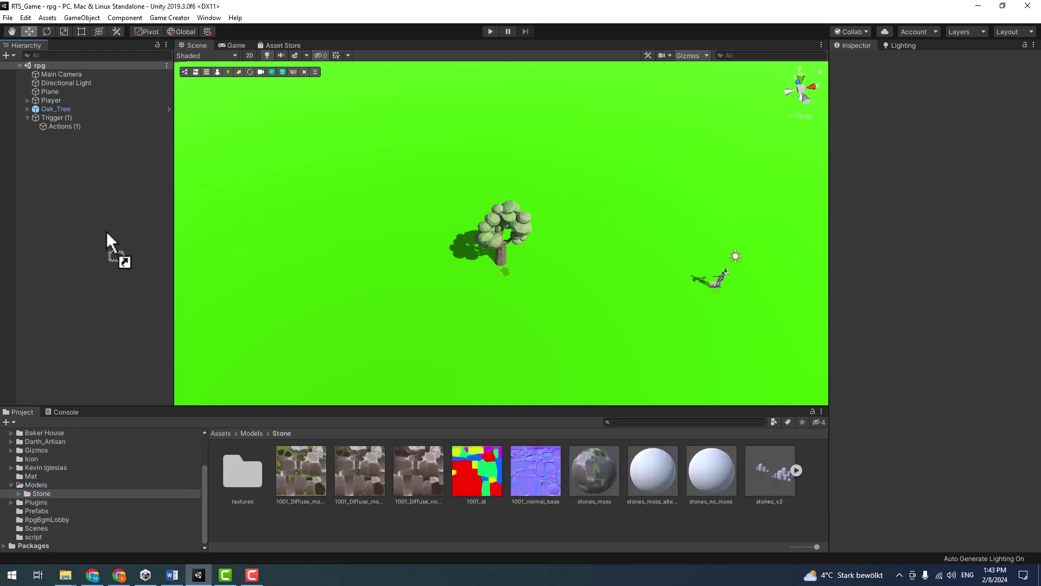
- Place stones_v2 in the scene, unpack it completely, and delete the .001/.002 duplicate stones
{"action": "left_click_drag", "start_coordinate": [771, 476], "coordinate": [106, 231]}
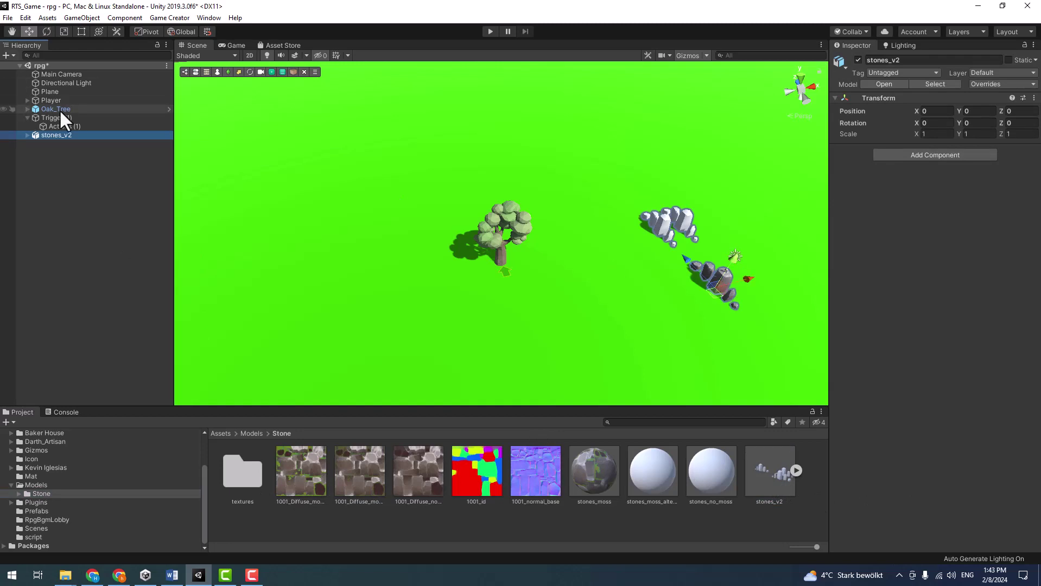
{"action": "right_click", "coordinate": [65, 136]}
{"action": "left_click", "coordinate": [121, 272]}
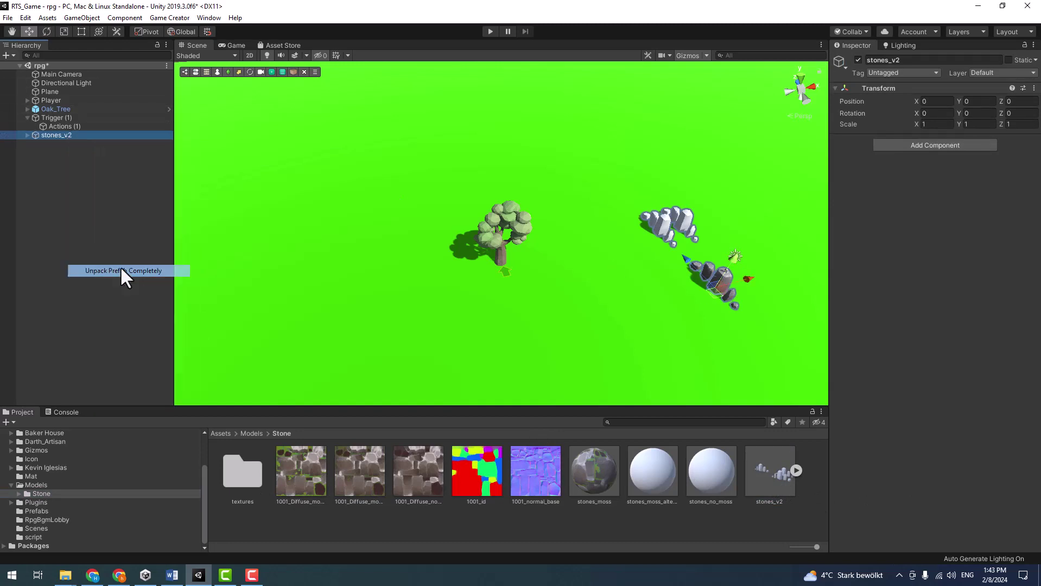
{"action": "left_click", "coordinate": [26, 134]}
{"action": "left_click", "coordinate": [36, 141]}
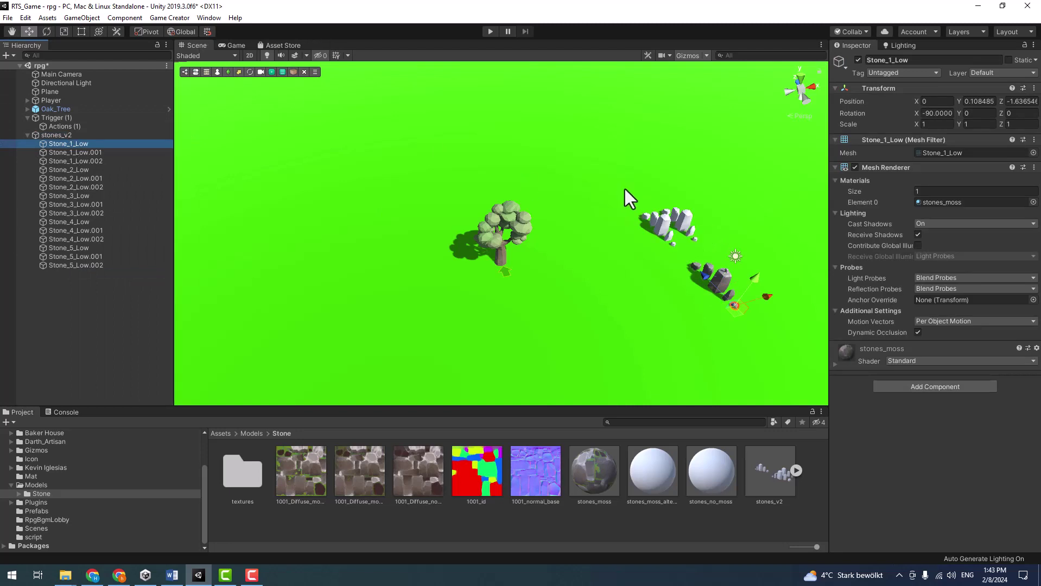
{"action": "left_click_drag", "start_coordinate": [625, 189], "coordinate": [717, 254]}
{"action": "key", "text": "Delete"}
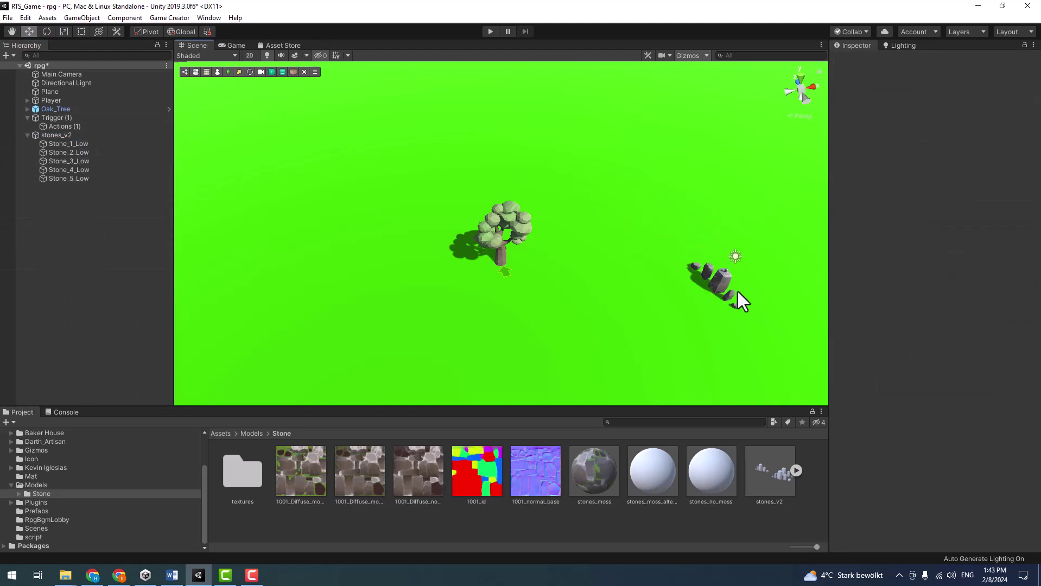
- Move and tilt Stone_3_Low, then pull Stone_1_Low and Stone_4_Low into the cluster
{"action": "left_click", "coordinate": [732, 297]}
{"action": "mouse_move", "coordinate": [716, 291]}
{"action": "left_mouse_down"}
{"action": "mouse_move", "coordinate": [714, 282]}
{"action": "mouse_move", "coordinate": [769, 296]}
{"action": "left_mouse_up"}
{"action": "key", "text": "e"}
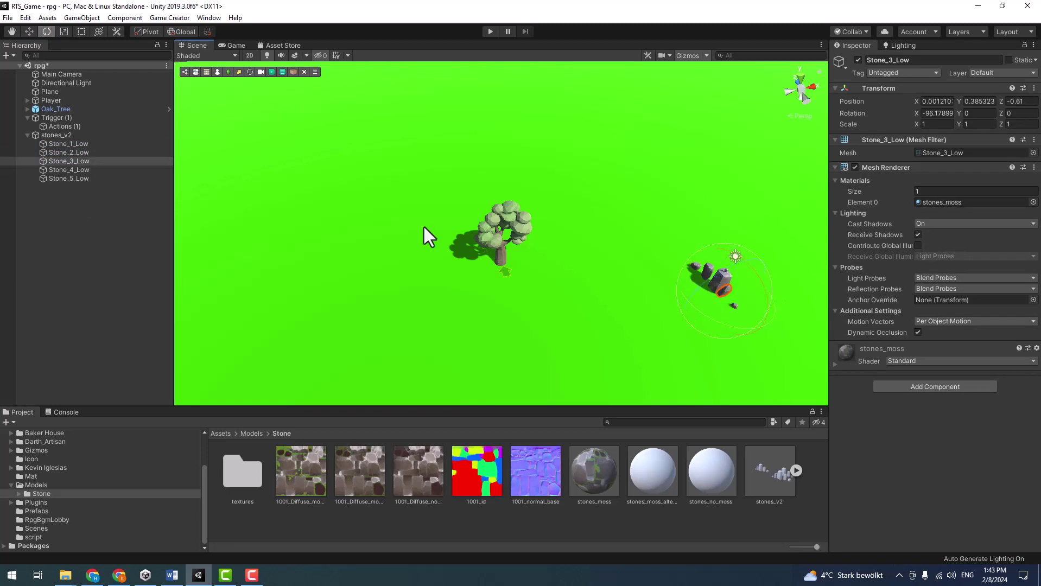
{"action": "left_click", "coordinate": [75, 143]}
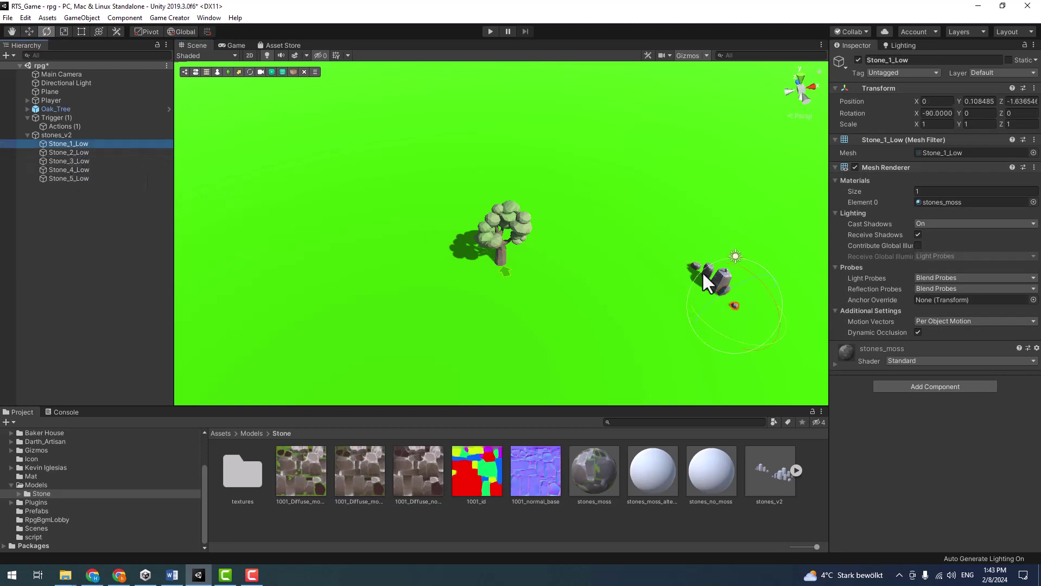
{"action": "key", "text": "w"}
{"action": "left_click_drag", "start_coordinate": [734, 311], "coordinate": [709, 305]}
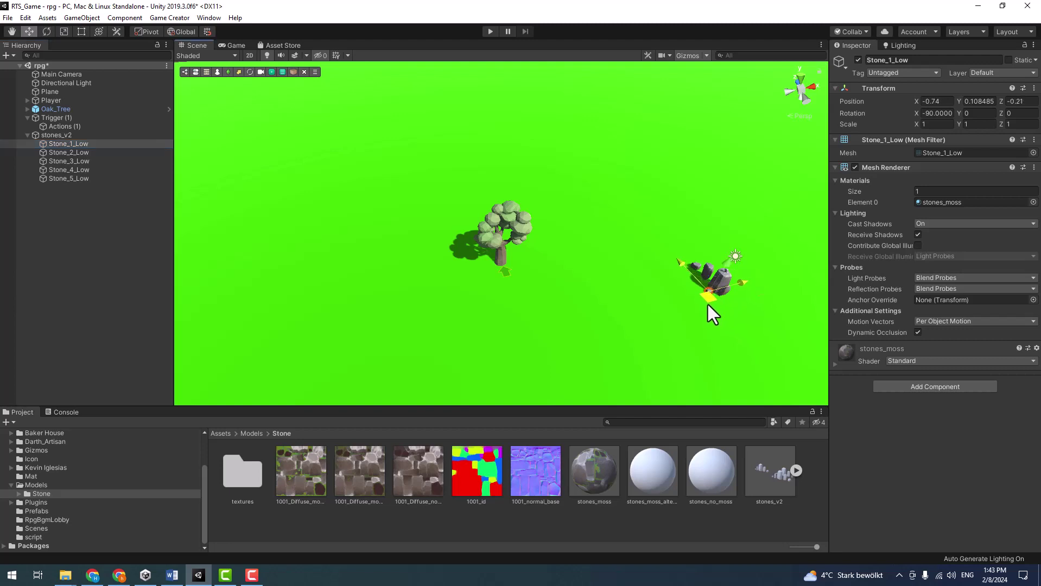
{"action": "left_click", "coordinate": [86, 153]}
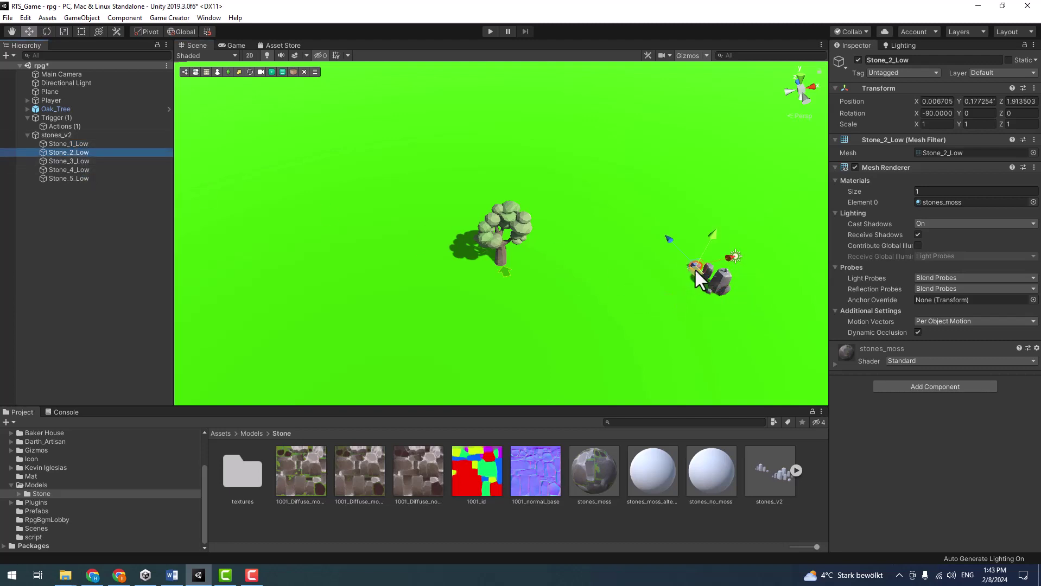
{"action": "left_click", "coordinate": [717, 279]}
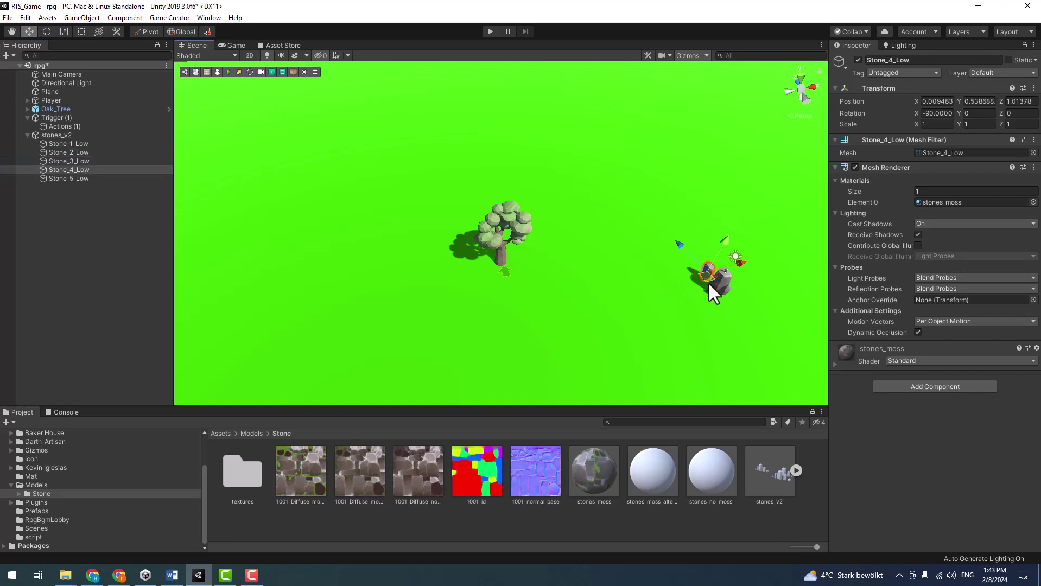
{"action": "mouse_move", "coordinate": [708, 281]}
{"action": "left_mouse_down"}
{"action": "mouse_move", "coordinate": [713, 289]}
{"action": "mouse_move", "coordinate": [496, 298]}
{"action": "left_mouse_up"}
- Frame the stones and nudge Stone_2_Low against the big stone
{"action": "key", "text": "f"}
{"action": "left_click", "coordinate": [627, 300]}
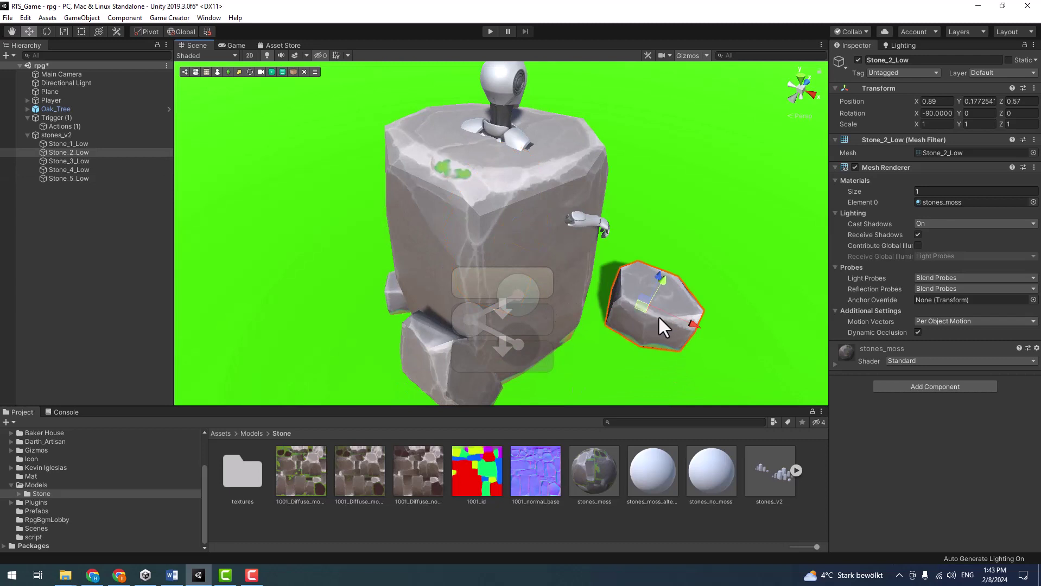
{"action": "left_click_drag", "start_coordinate": [658, 316], "coordinate": [625, 307]}
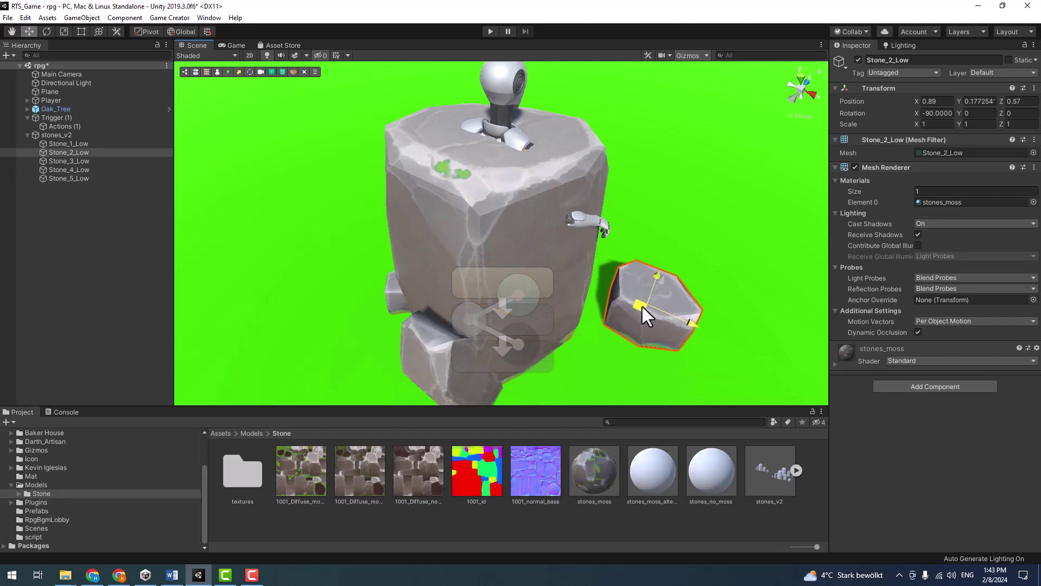
- Rename the stones_v2 group to 'stones'
{"action": "left_click", "coordinate": [54, 135]}
{"action": "left_click", "coordinate": [11, 485]}
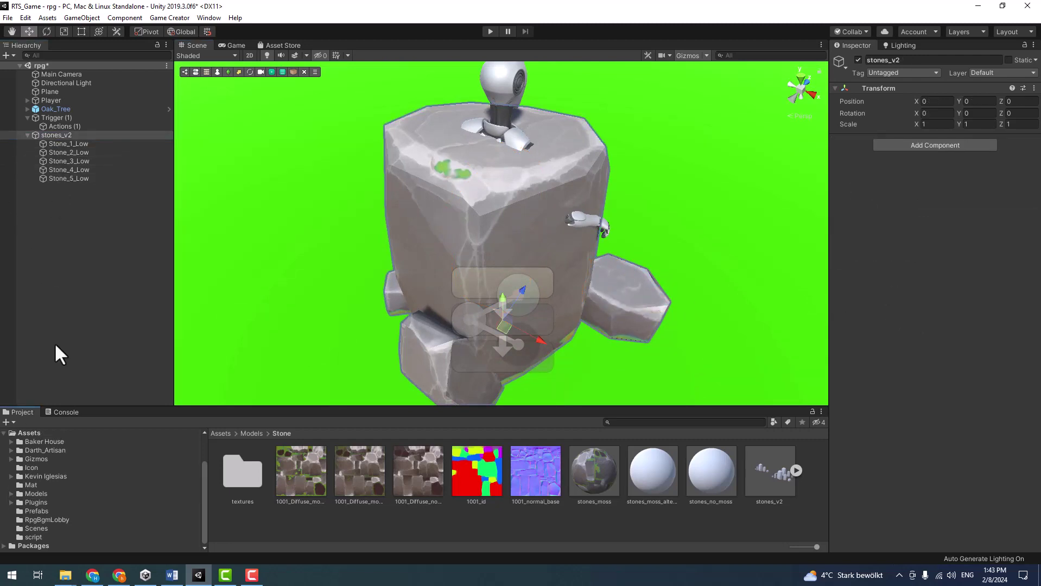
{"action": "left_click", "coordinate": [73, 134]}
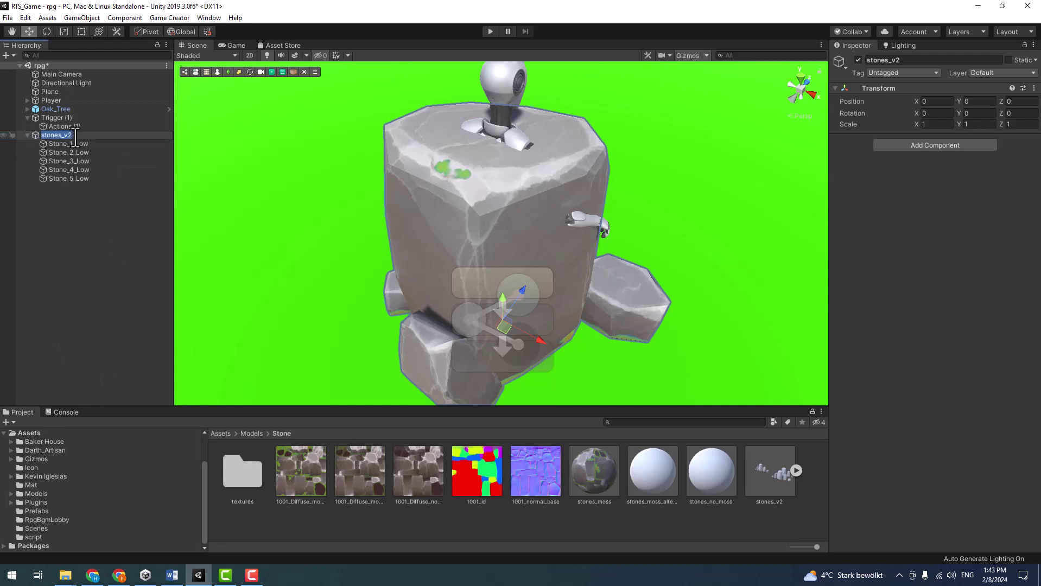
{"action": "left_click", "coordinate": [75, 135]}
{"action": "key", "text": "BackSpace"}
{"action": "key", "text": "BackSpace"}
{"action": "key", "text": "BackSpace"}
{"action": "key", "text": "Return"}
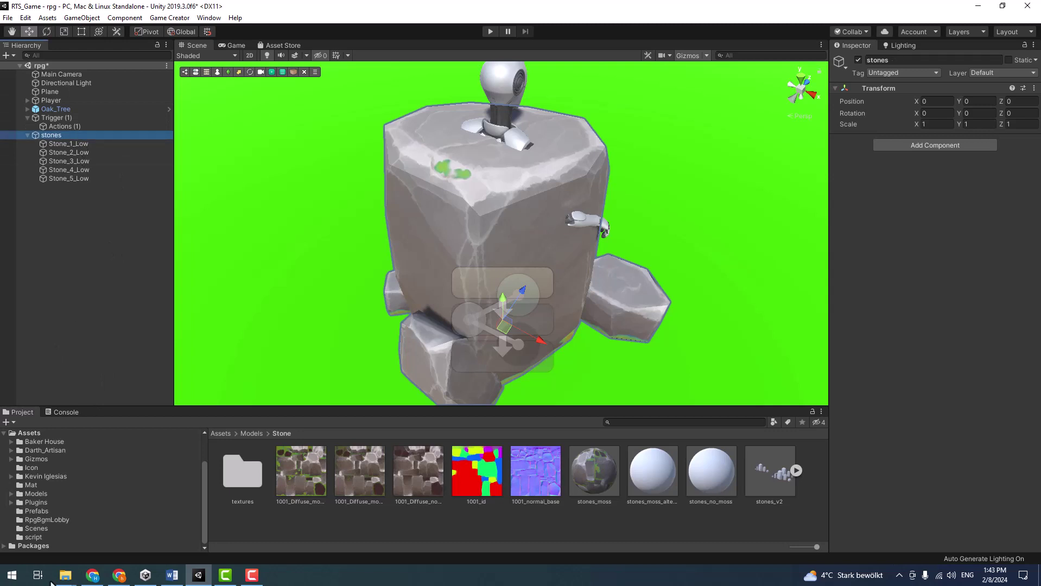
- Delete the old Stone prefab, save stones as a new prefab in Prefabs, and open it
{"action": "left_click", "coordinate": [36, 512]}
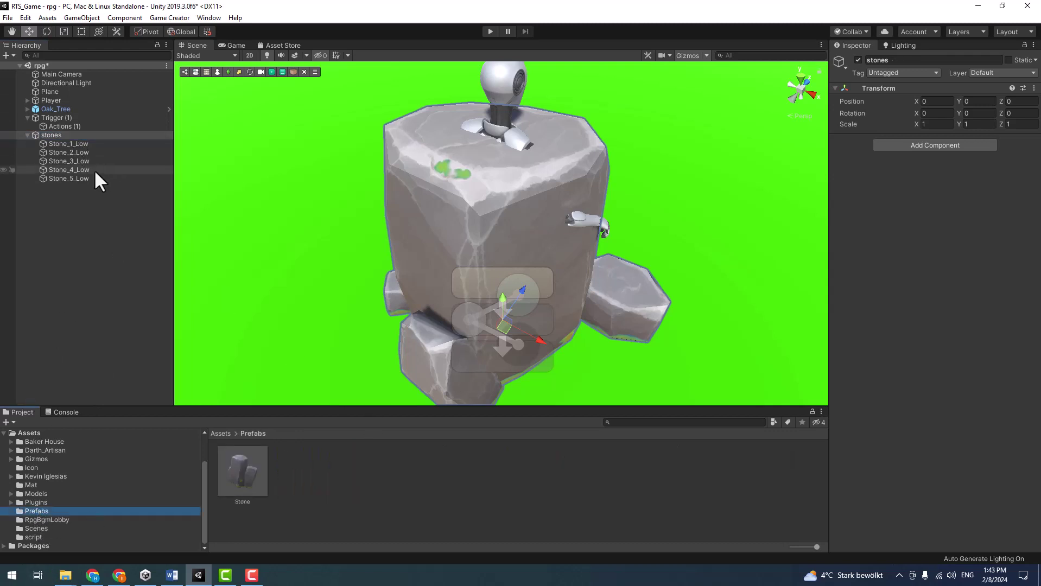
{"action": "left_click", "coordinate": [246, 489]}
{"action": "key", "text": "Delete"}
{"action": "key", "text": "Return"}
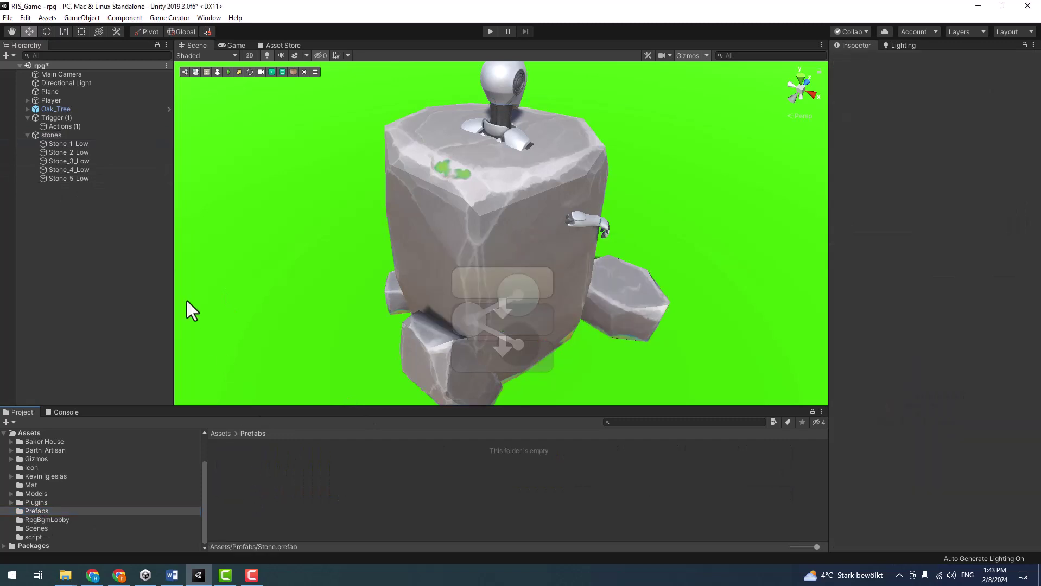
{"action": "left_click_drag", "start_coordinate": [44, 134], "coordinate": [306, 513]}
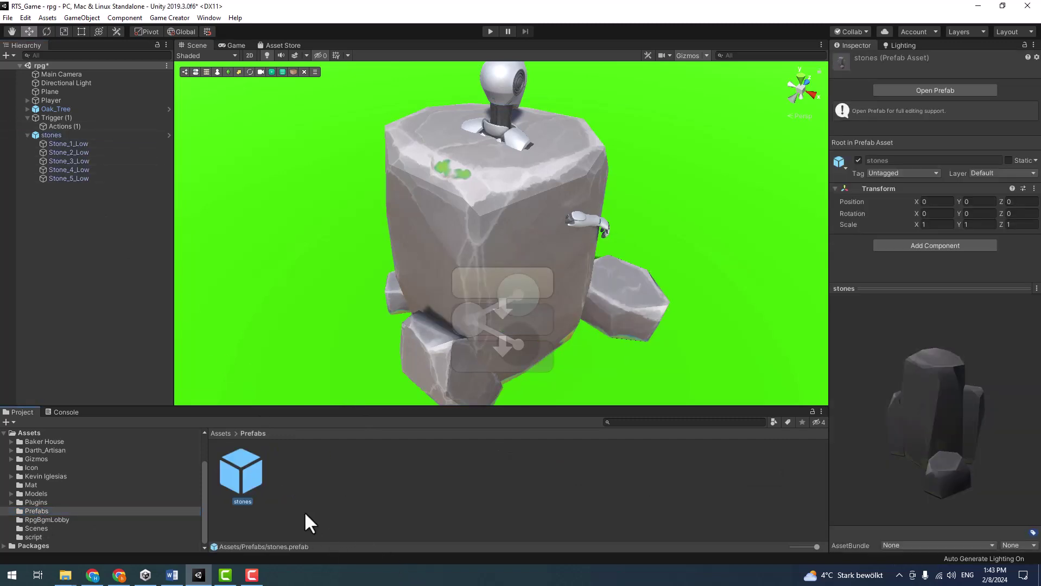
{"action": "left_click", "coordinate": [87, 135]}
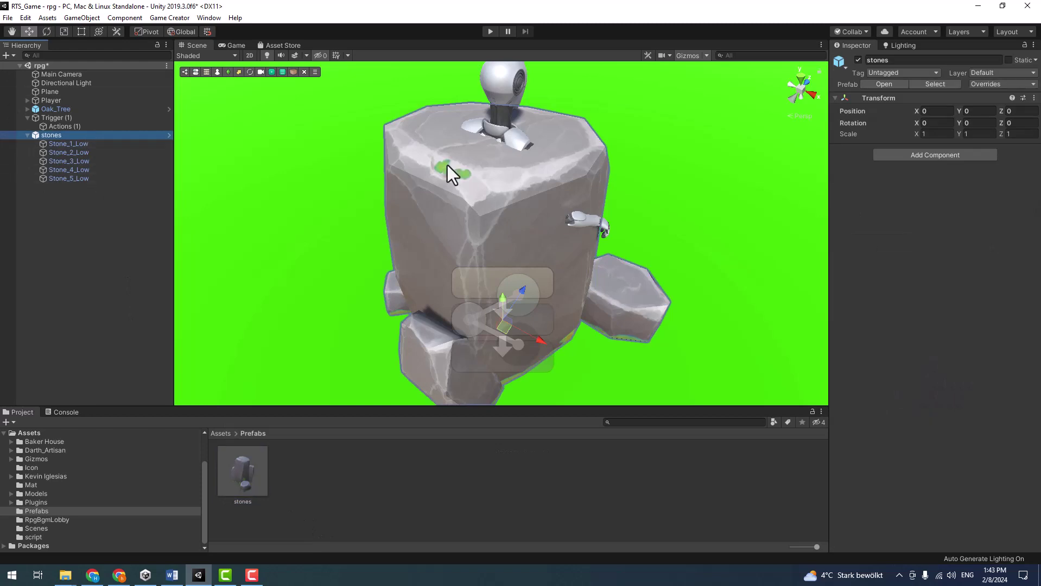
{"action": "left_click", "coordinate": [169, 135]}
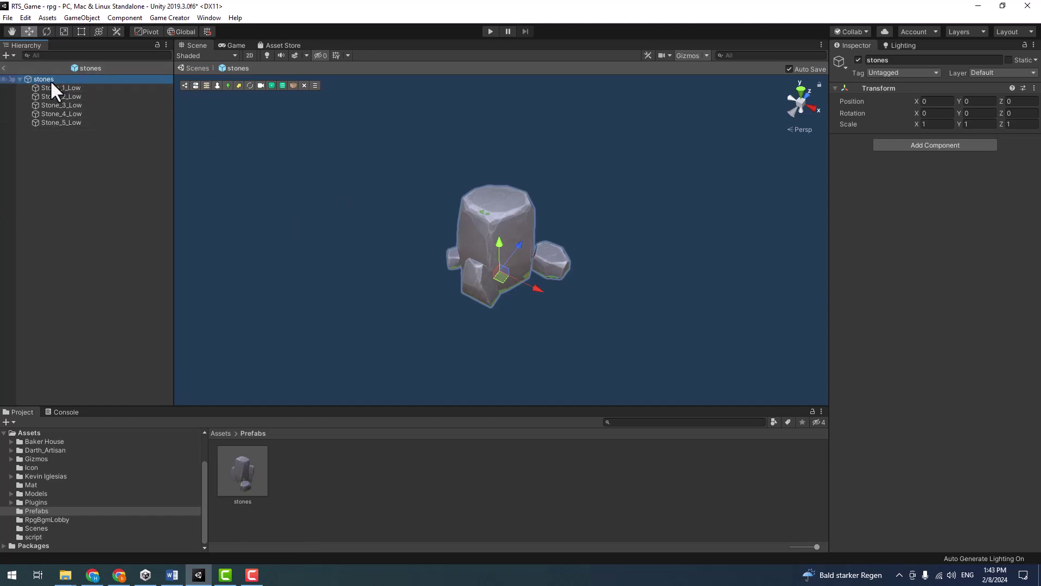
- Add a Trigger child to stones firing On Mouse Down, with its sphere collider radius enlarged to about 1.19
{"action": "left_click_drag", "start_coordinate": [554, 263], "coordinate": [721, 251], "text": "alt"}
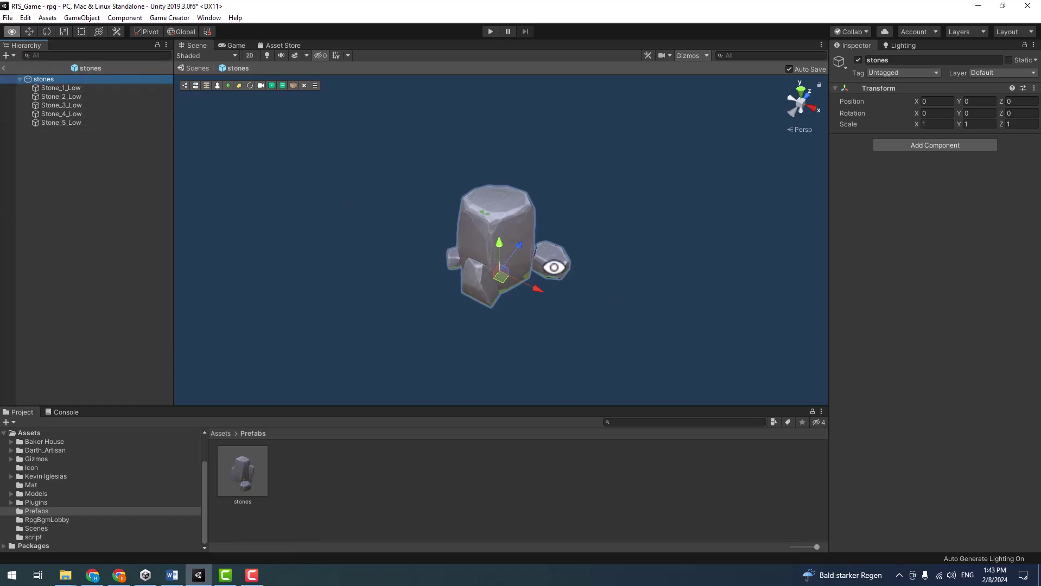
{"action": "right_click", "coordinate": [37, 79]}
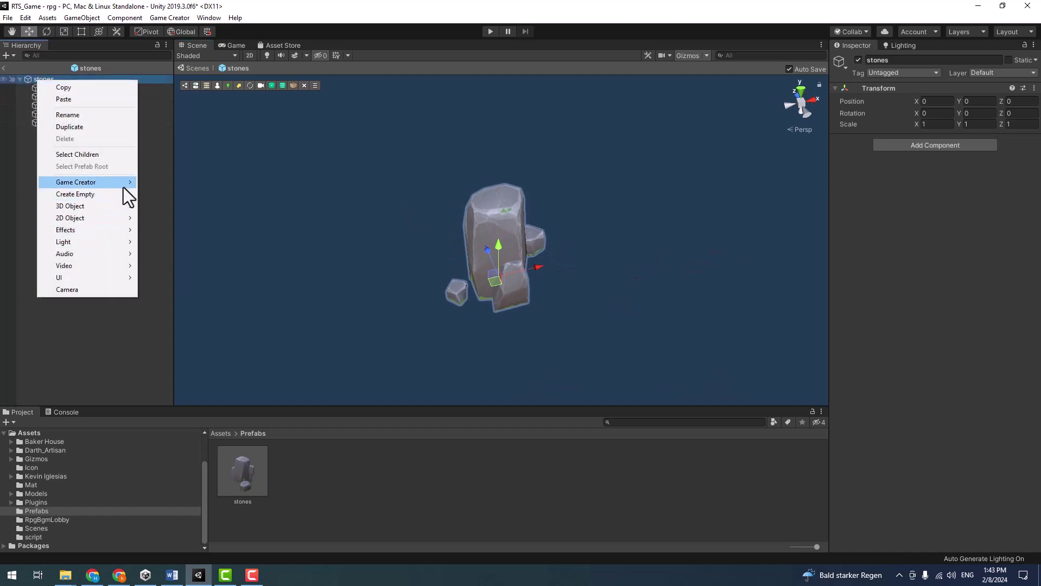
{"action": "mouse_move", "coordinate": [125, 183]}
{"action": "left_click", "coordinate": [174, 254]}
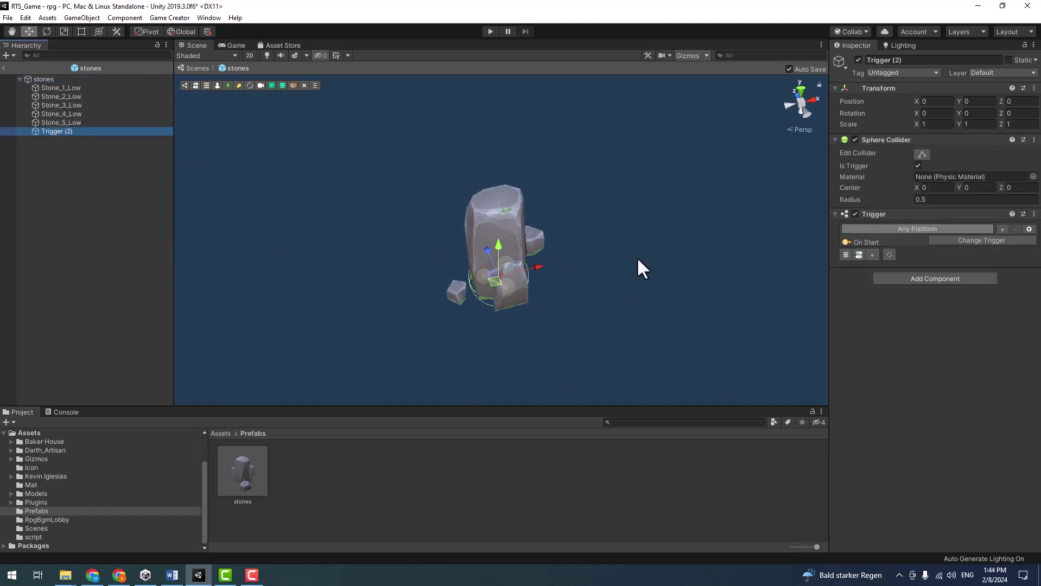
{"action": "left_click", "coordinate": [985, 242]}
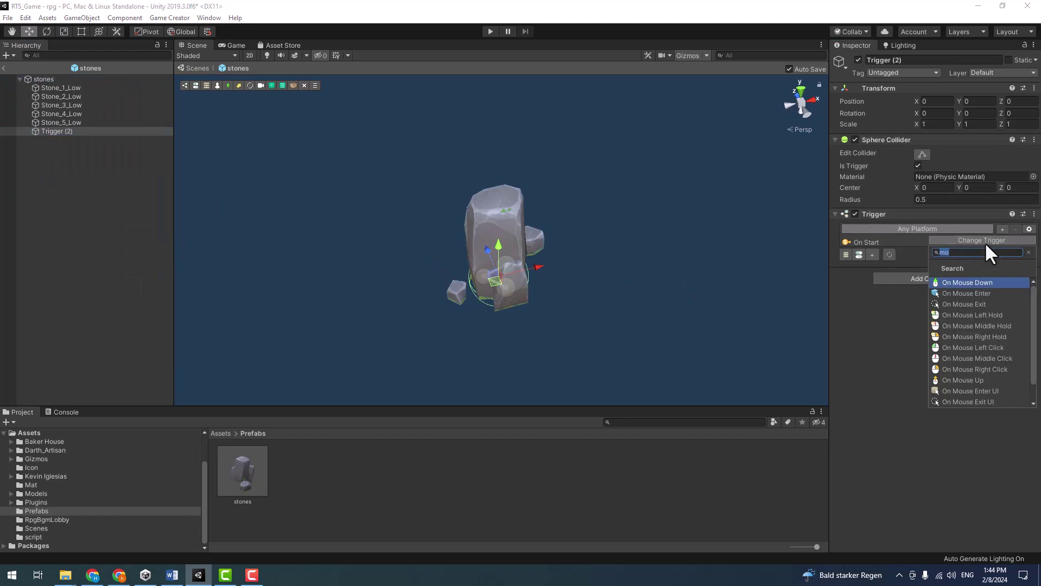
{"action": "left_click", "coordinate": [989, 282]}
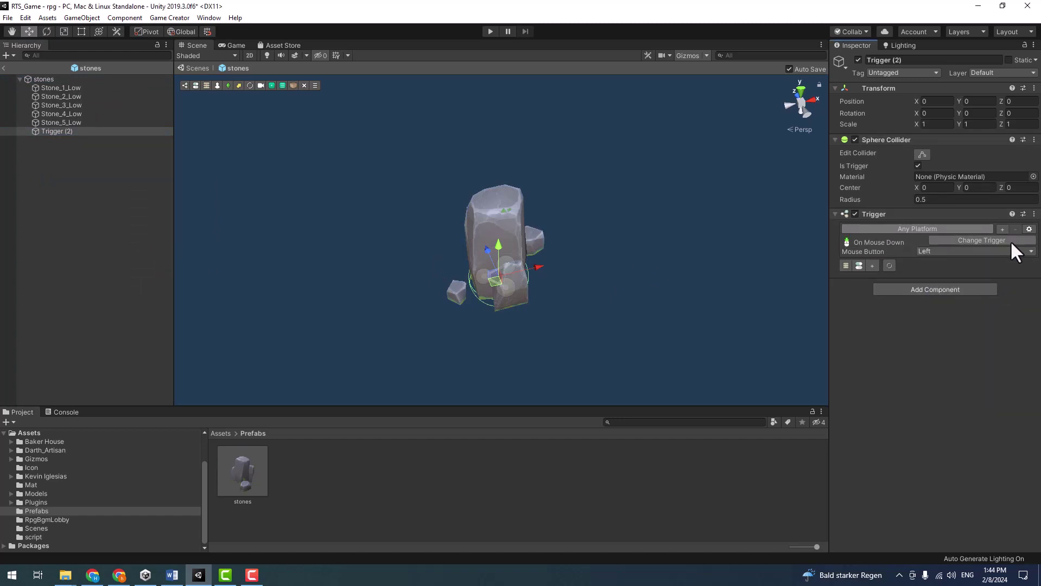
{"action": "left_click_drag", "start_coordinate": [898, 199], "coordinate": [919, 198]}
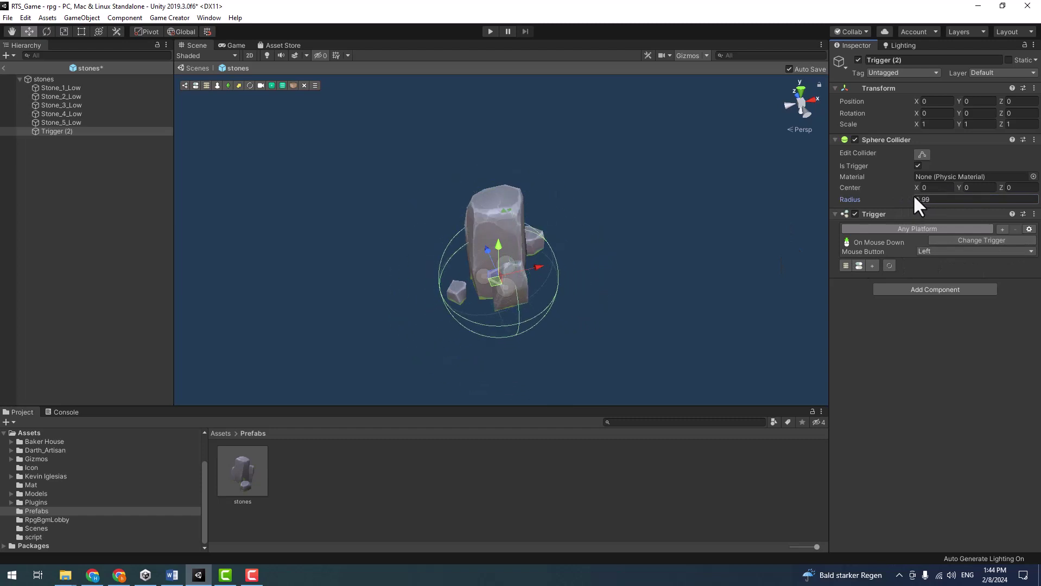
{"action": "left_click", "coordinate": [53, 171]}
{"action": "left_click", "coordinate": [39, 81]}
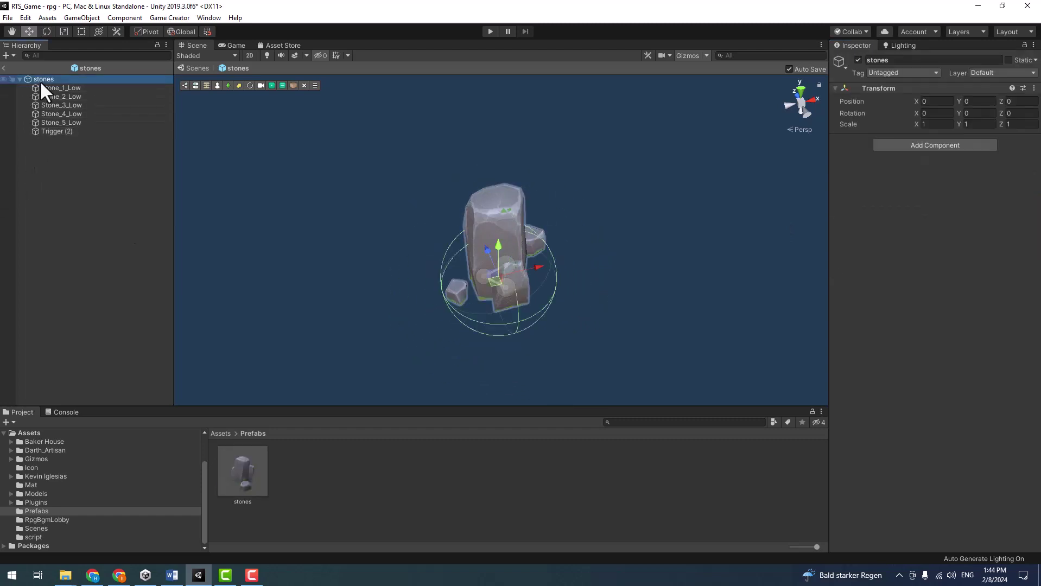
{"action": "right_click", "coordinate": [40, 81]}
- Add Marker (1) to stones at X 0.704, Z -0.42, rotated -44.221° on Y
{"action": "mouse_move", "coordinate": [105, 188]}
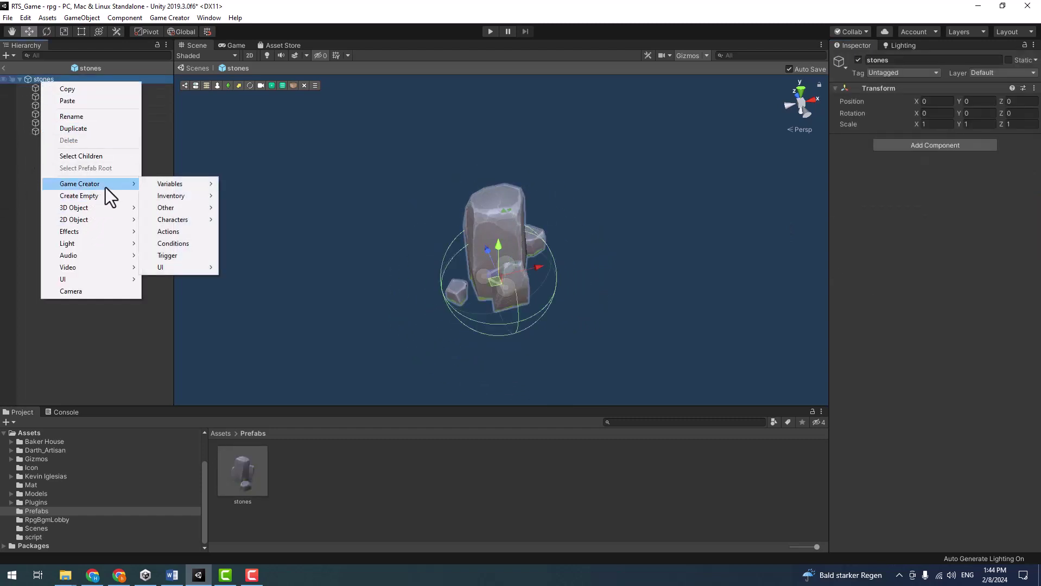
{"action": "mouse_move", "coordinate": [205, 211]}
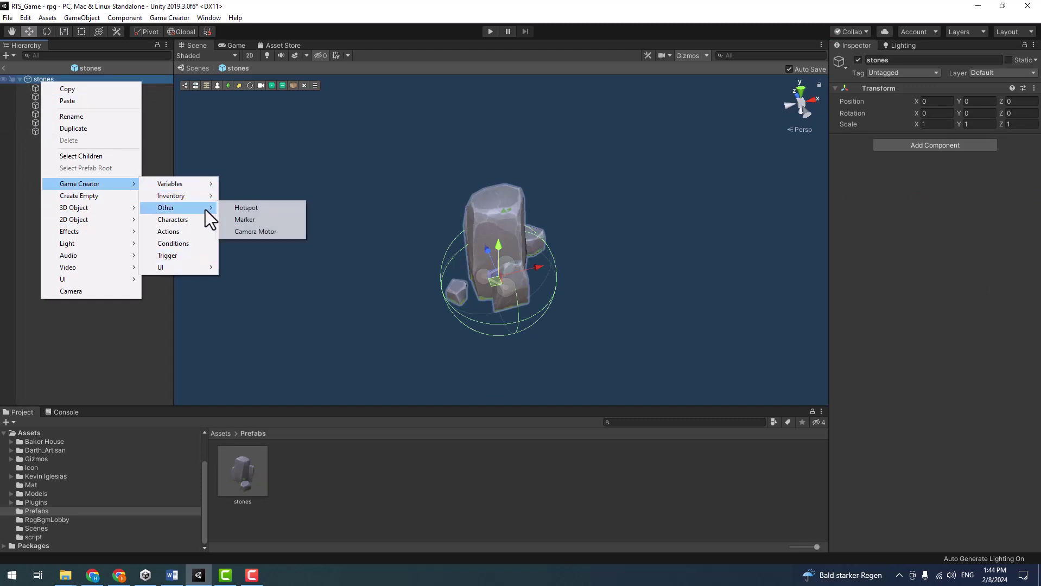
{"action": "left_click", "coordinate": [273, 221]}
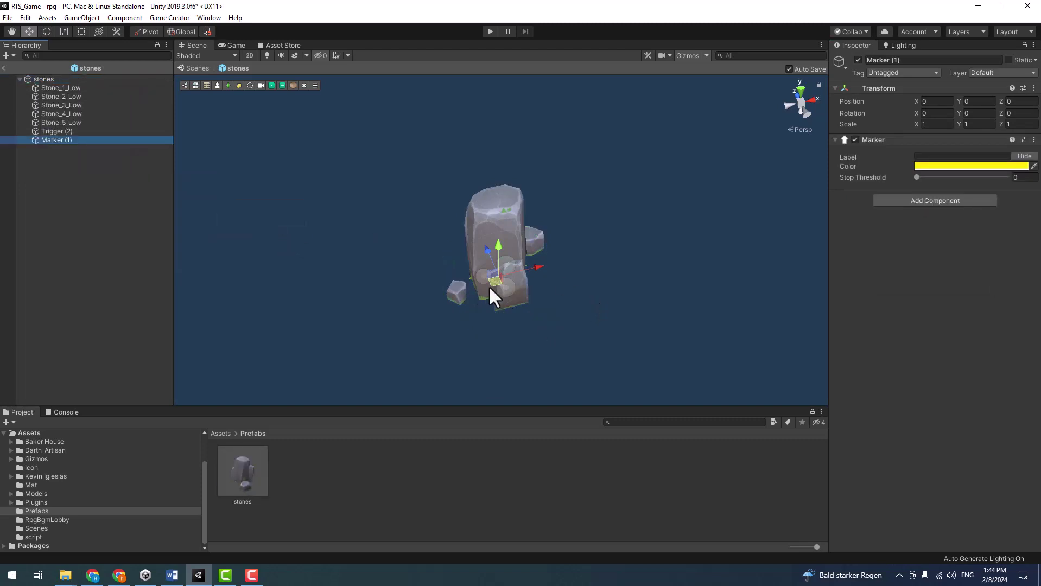
{"action": "mouse_move", "coordinate": [491, 286]}
{"action": "left_mouse_down"}
{"action": "mouse_move", "coordinate": [543, 294]}
{"action": "mouse_move", "coordinate": [605, 323]}
{"action": "left_mouse_up"}
{"action": "key", "text": "e"}
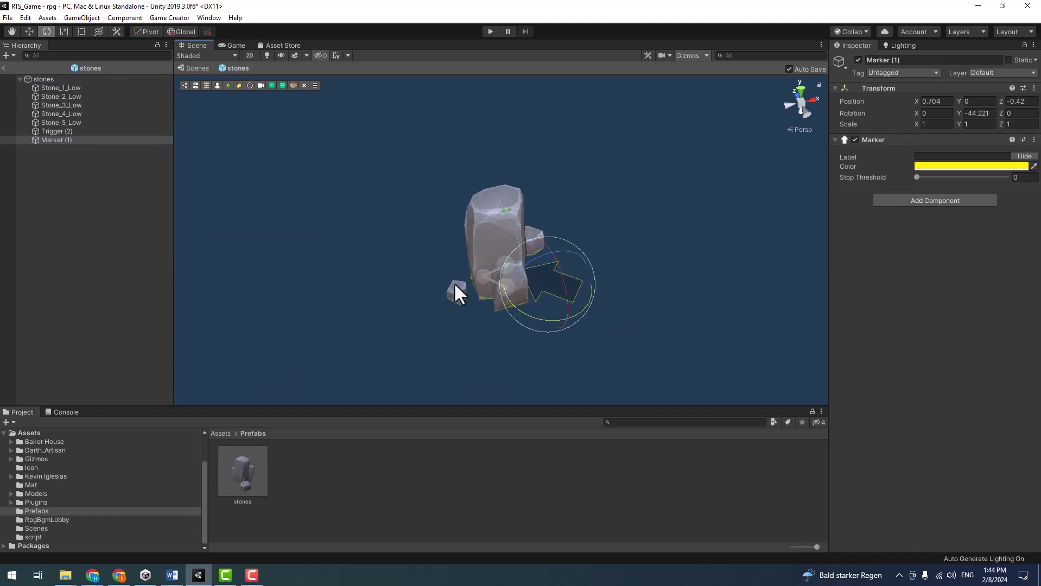
{"action": "left_click_drag", "start_coordinate": [455, 284], "coordinate": [526, 269], "text": "alt"}
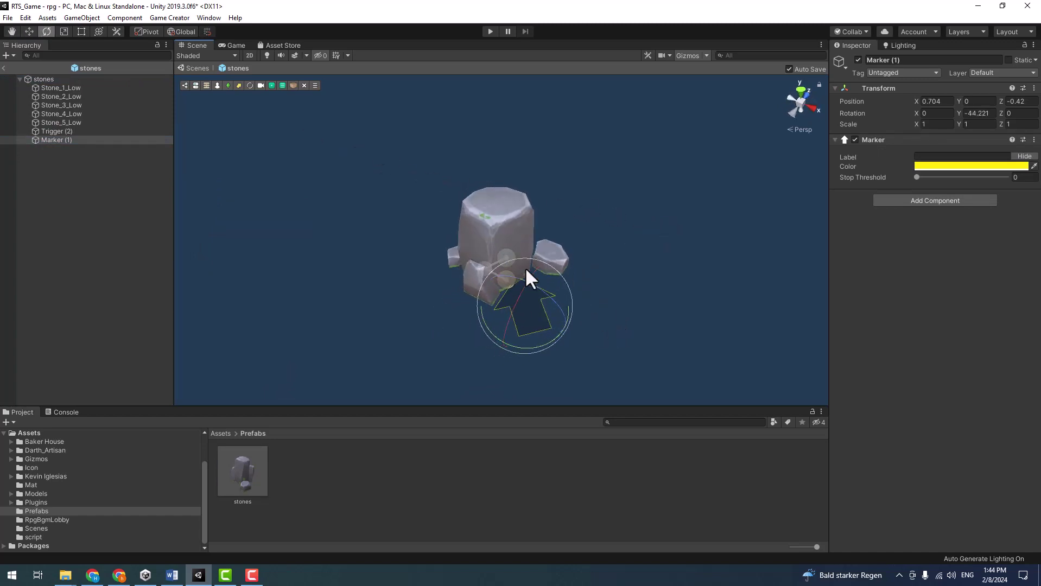
{"action": "key", "text": "w"}
{"action": "left_click", "coordinate": [73, 81]}
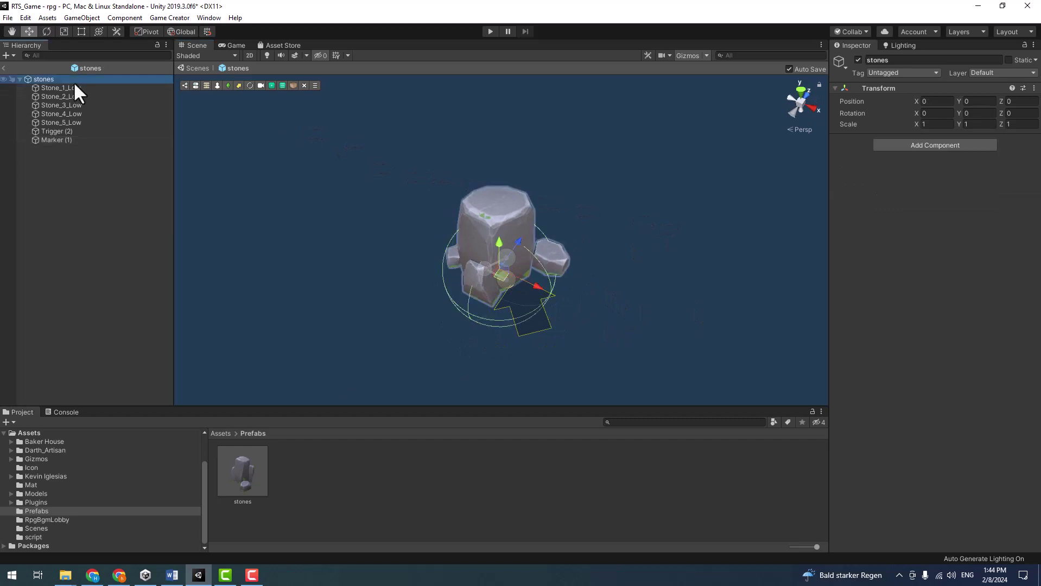
- Create an empty Actions (2) child for Trigger (2) and select it
{"action": "left_click", "coordinate": [46, 140]}
{"action": "left_click", "coordinate": [54, 131]}
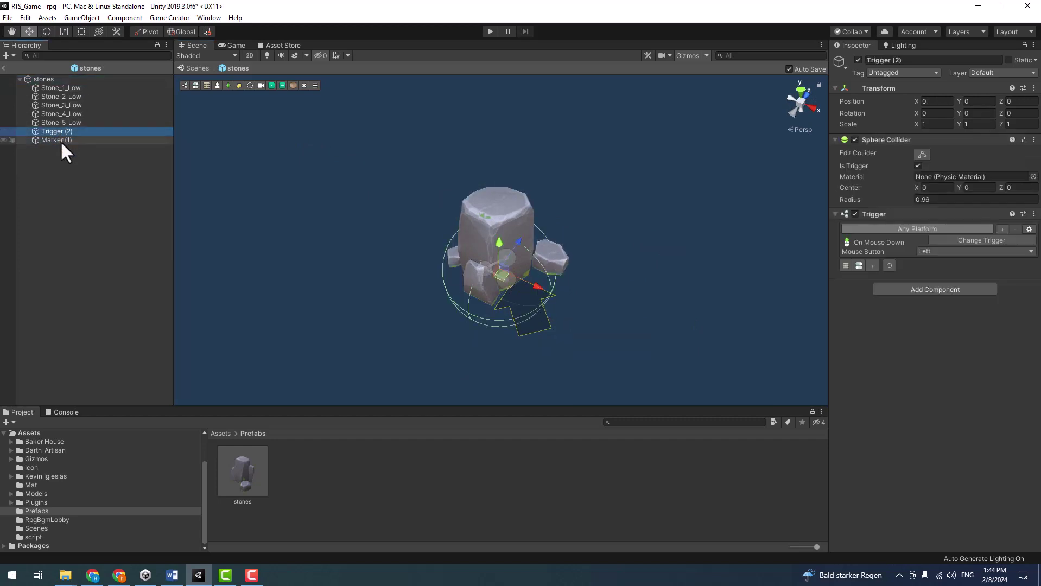
{"action": "left_click", "coordinate": [844, 266]}
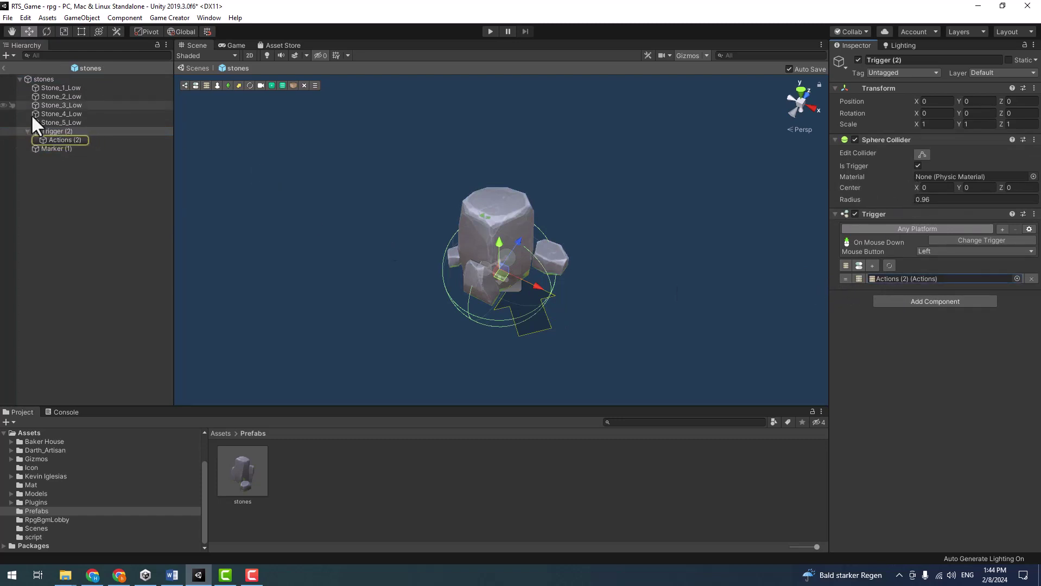
{"action": "left_click", "coordinate": [27, 131]}
{"action": "left_click", "coordinate": [64, 140]}
- Close the Add Action list without adding anything and return to the rpg scene
{"action": "left_click", "coordinate": [880, 156]}
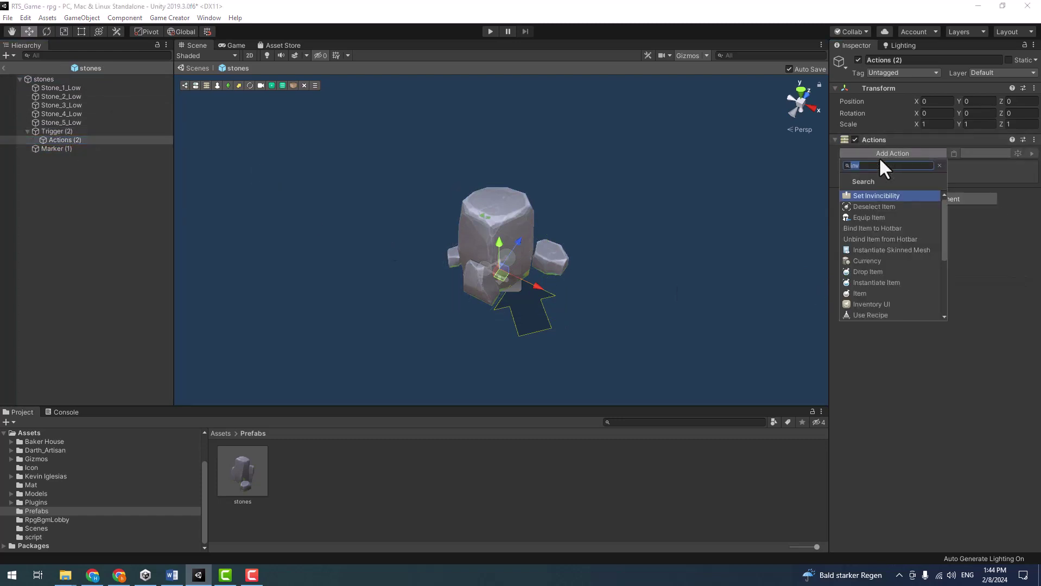
{"action": "key", "text": "BackSpace"}
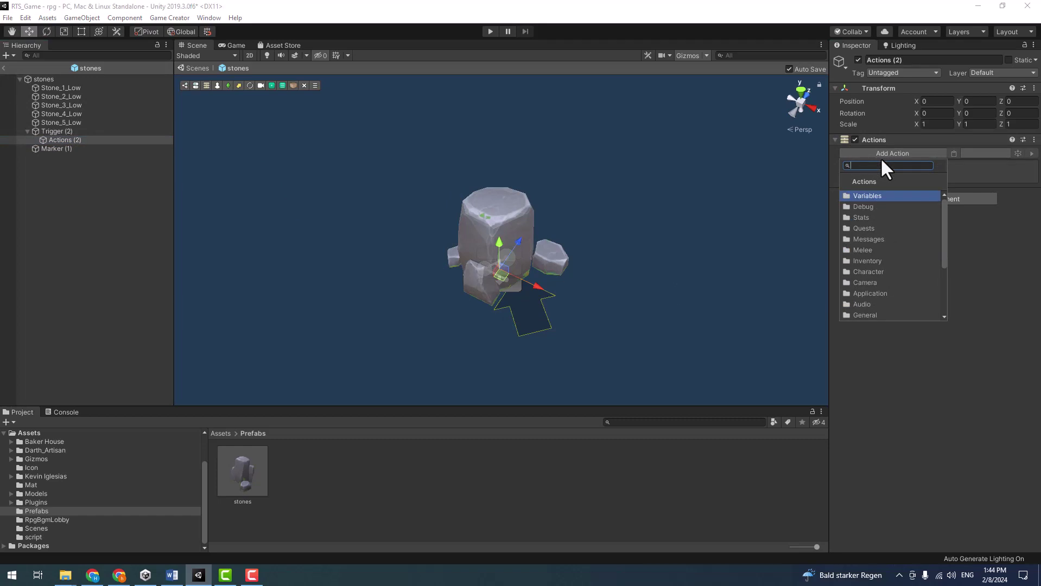
{"action": "left_click", "coordinate": [4, 81]}
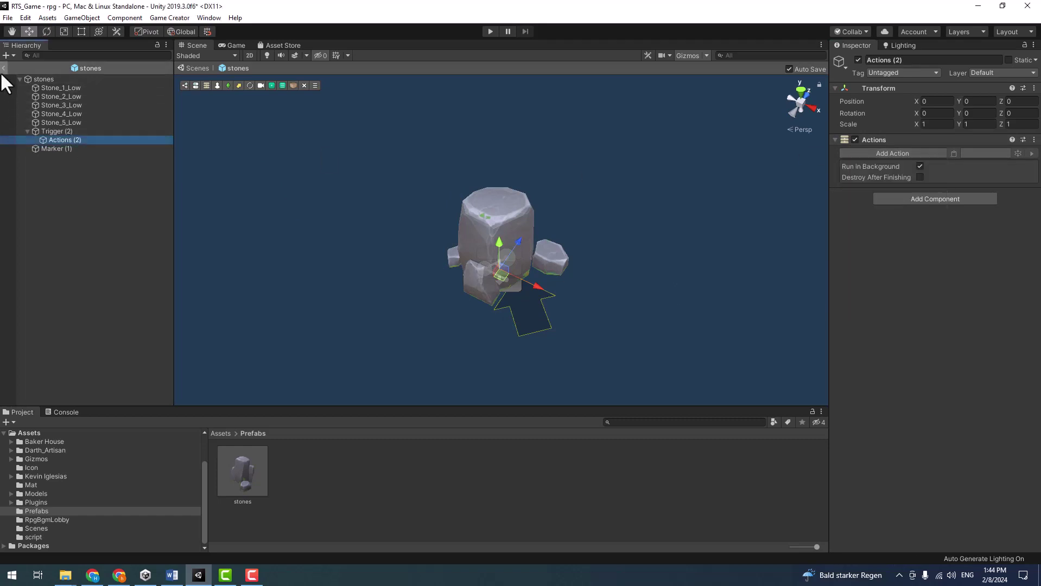
{"action": "left_click", "coordinate": [4, 69]}
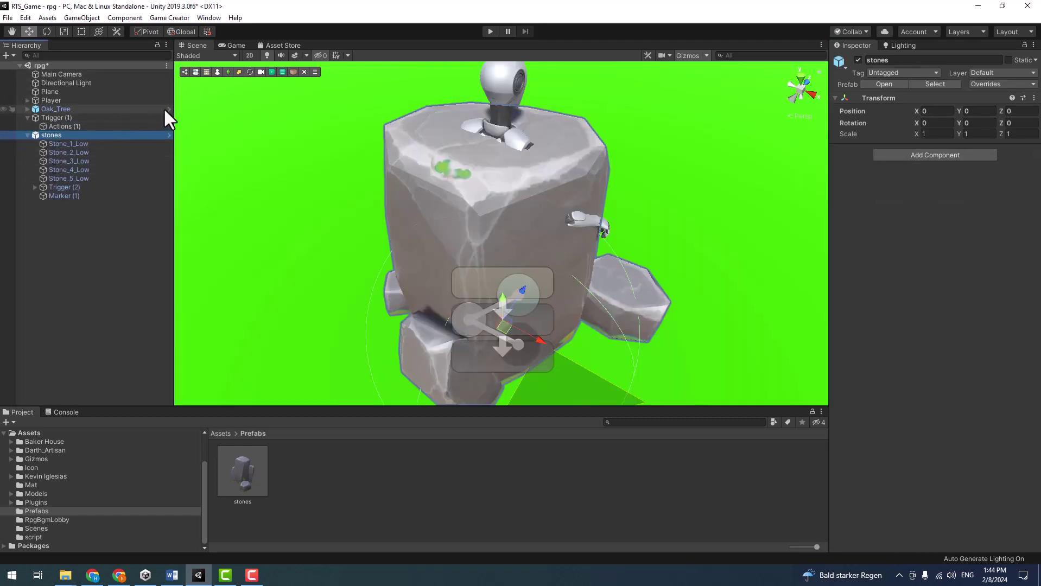
- Copy the Actions object from the Oak_Tree prefab
{"action": "left_click", "coordinate": [169, 108]}
{"action": "left_click", "coordinate": [49, 96]}
{"action": "right_click", "coordinate": [48, 96]}
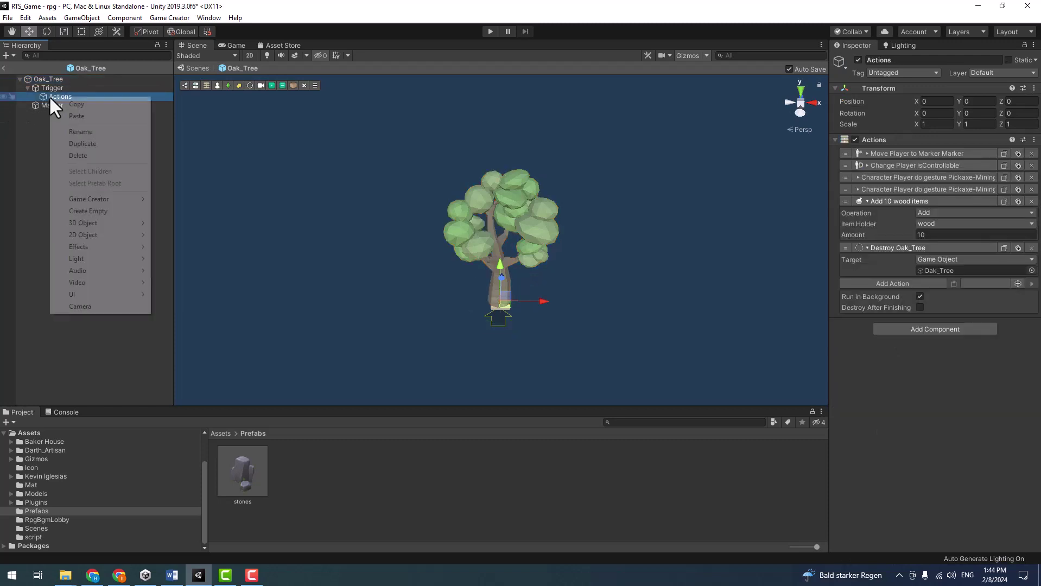
{"action": "left_click", "coordinate": [80, 104]}
{"action": "left_click", "coordinate": [4, 68]}
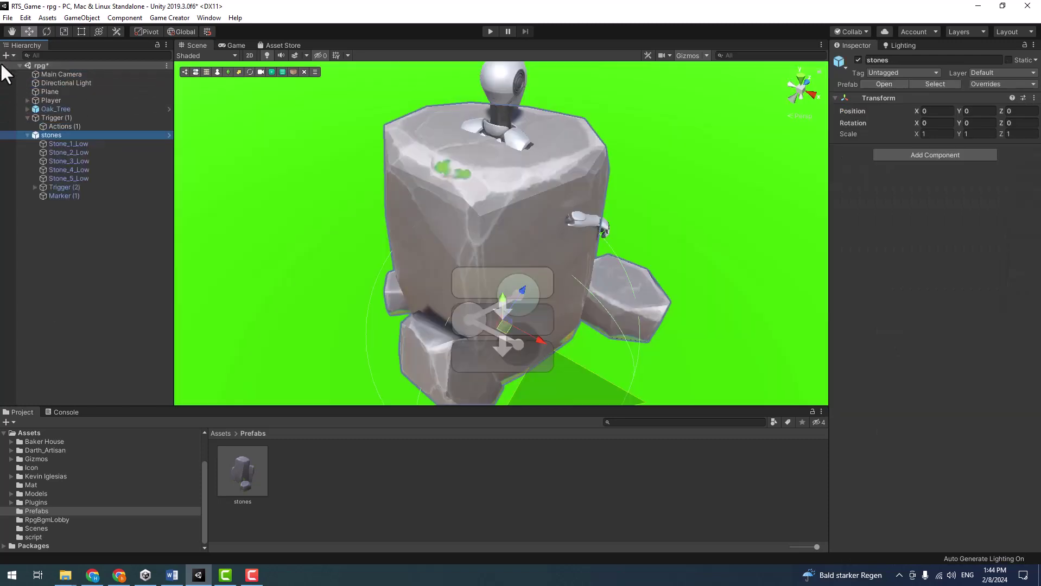
- In the stones prefab, replace Actions (2) with the pasted Actions under Trigger (2) and link it to the trigger
{"action": "left_click", "coordinate": [168, 135]}
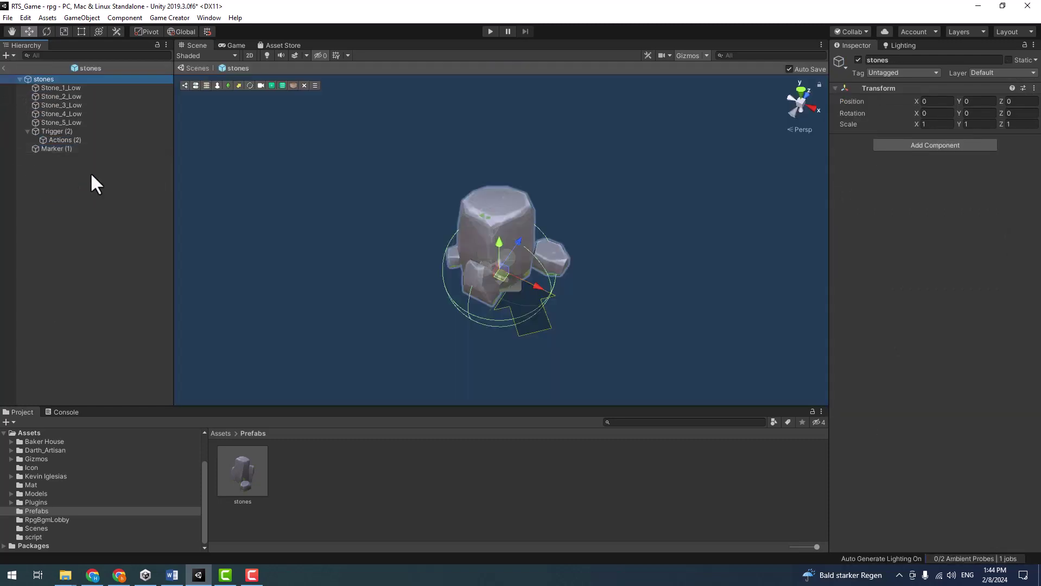
{"action": "left_click", "coordinate": [58, 140]}
{"action": "key", "text": "Delete"}
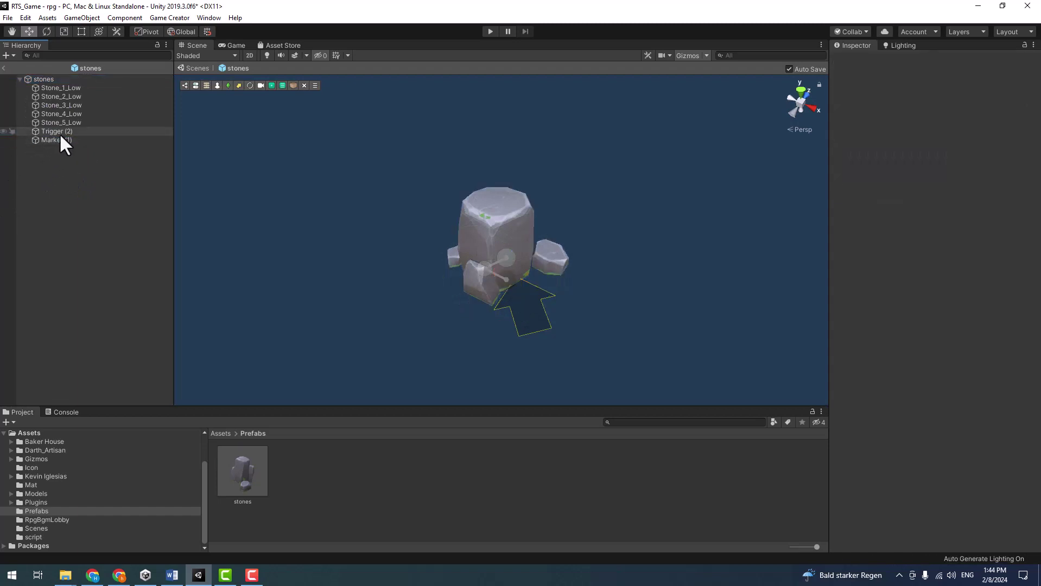
{"action": "right_click", "coordinate": [59, 133]}
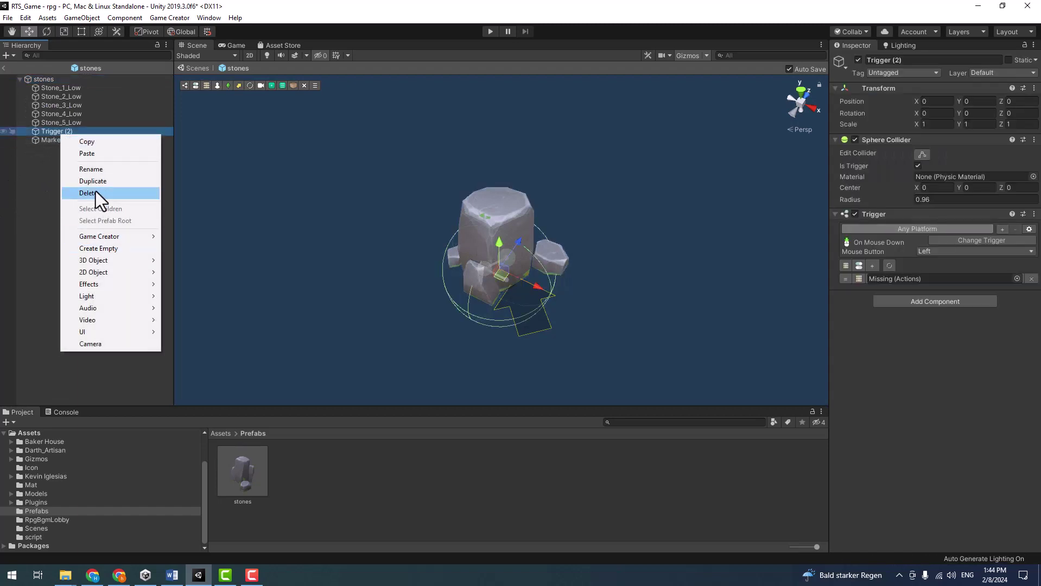
{"action": "left_click", "coordinate": [93, 156]}
{"action": "left_click_drag", "start_coordinate": [47, 149], "coordinate": [65, 129]}
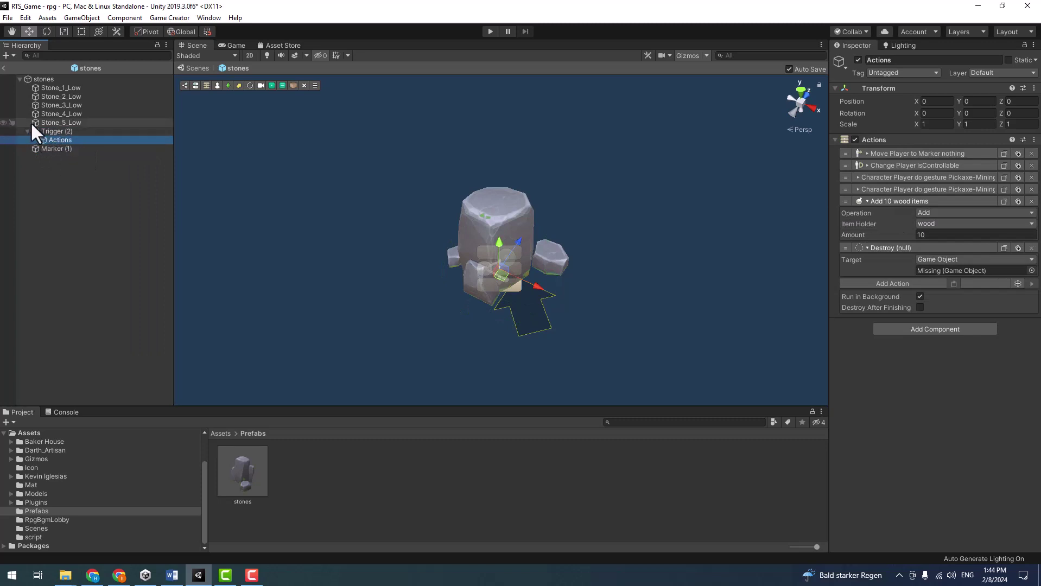
{"action": "left_click", "coordinate": [44, 130]}
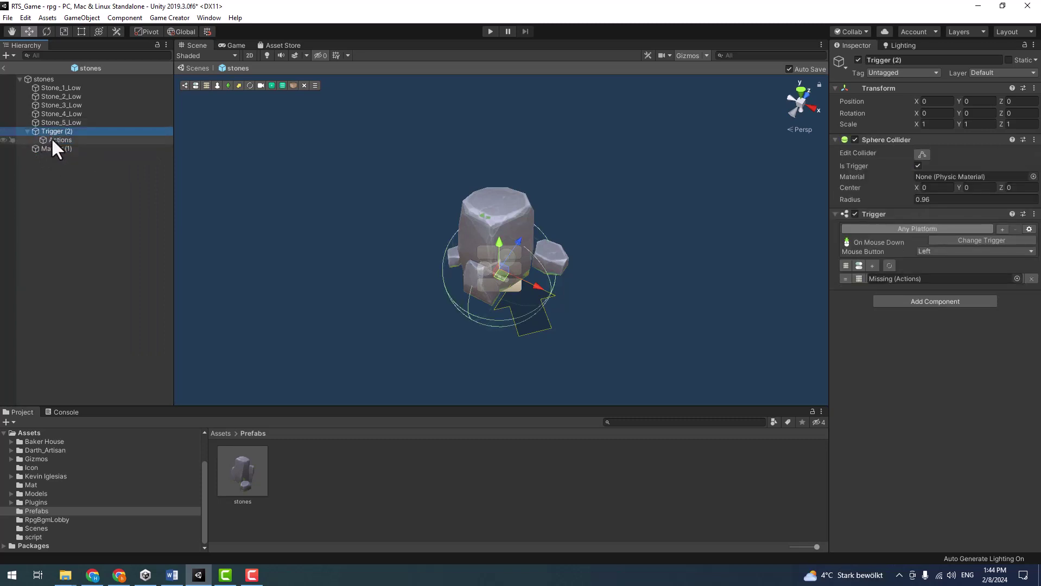
{"action": "left_click_drag", "start_coordinate": [52, 139], "coordinate": [922, 281]}
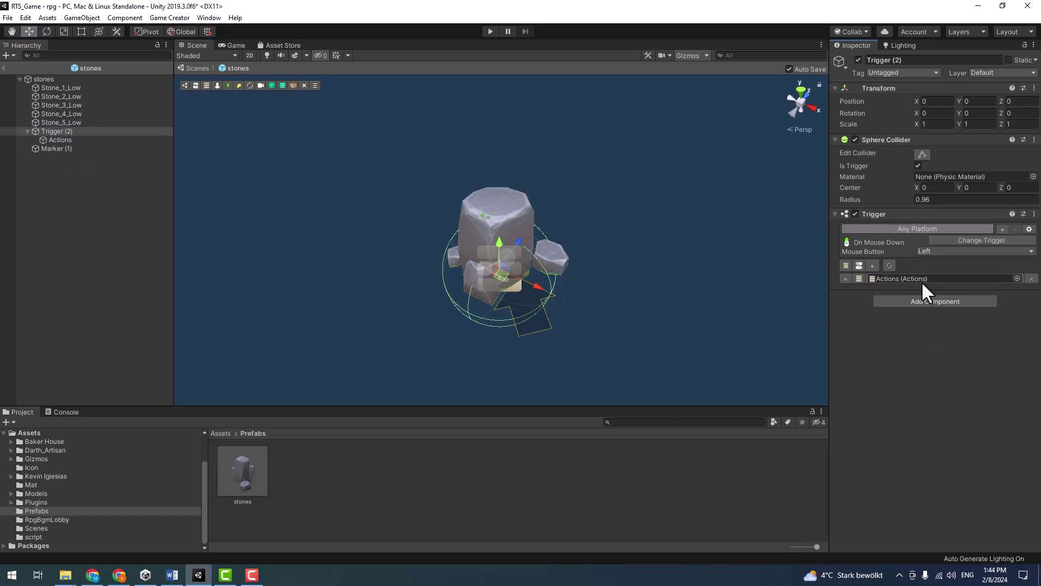
{"action": "left_click", "coordinate": [56, 140]}
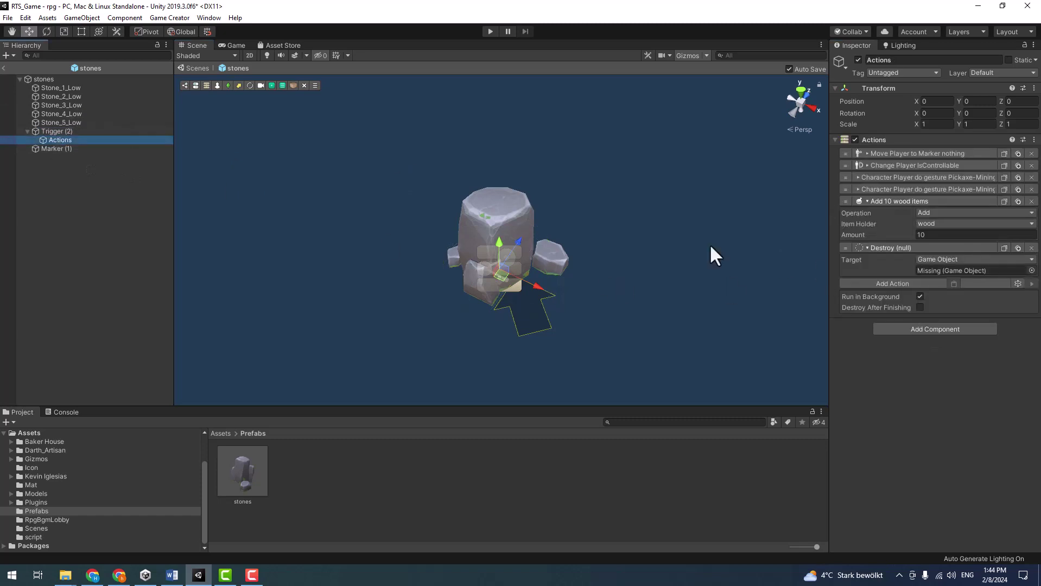
- Set Marker (1) as the move-to destination in the stones actions
{"action": "left_click", "coordinate": [923, 154]}
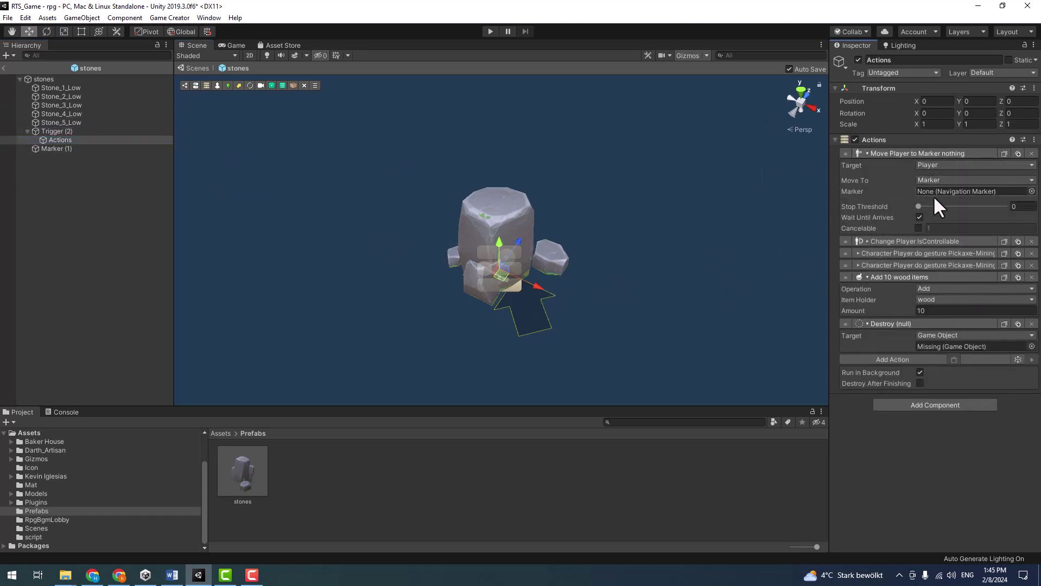
{"action": "left_click_drag", "start_coordinate": [71, 149], "coordinate": [961, 191]}
{"action": "left_click", "coordinate": [901, 152]}
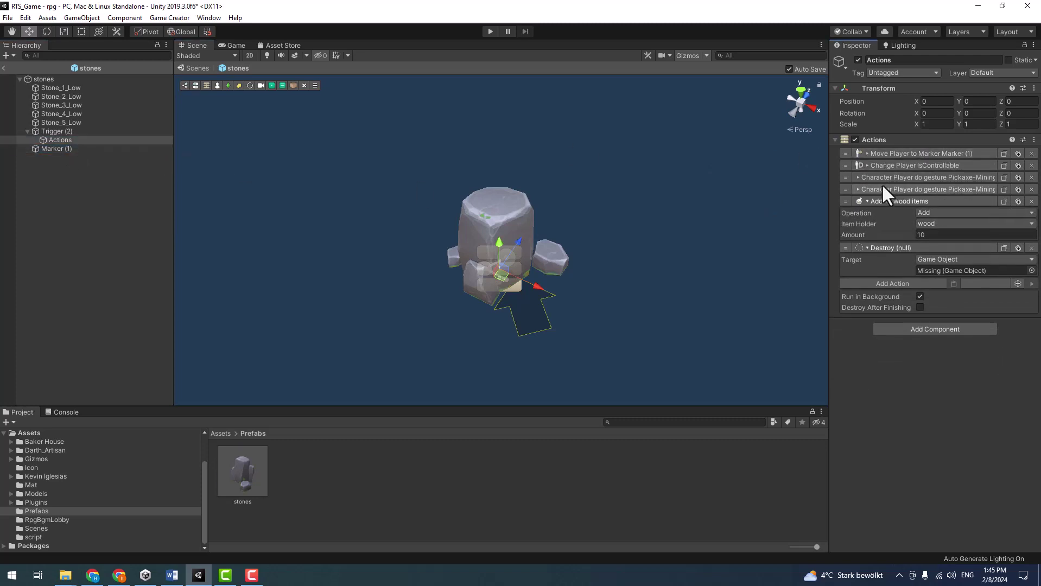
{"action": "left_click", "coordinate": [903, 165]}
{"action": "left_click", "coordinate": [903, 164]}
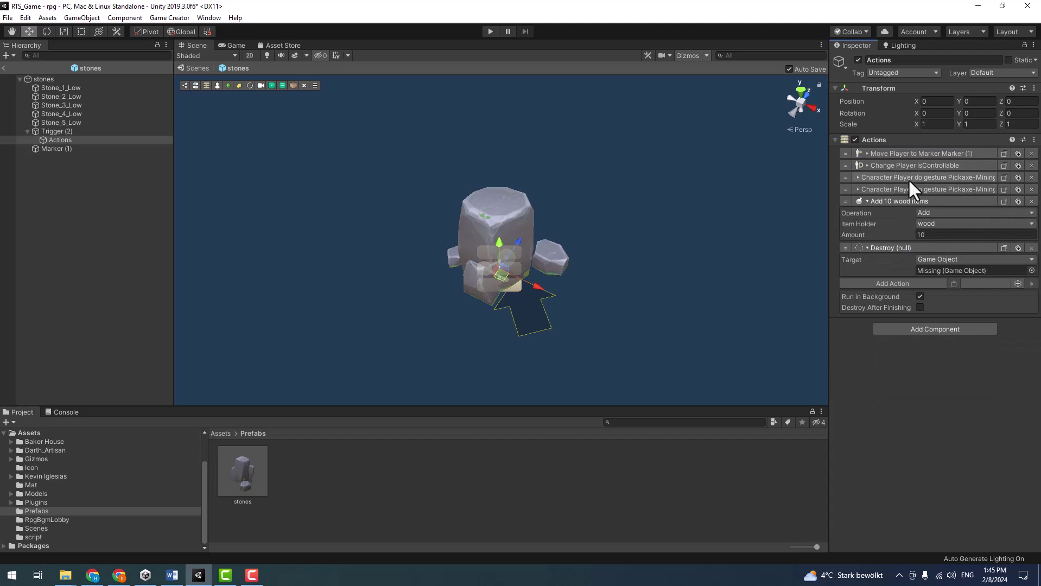
- Switch the two gesture clips to Villager@Hammer-Working01_A and Villager@Hammer-Working01_B
{"action": "left_click", "coordinate": [907, 178]}
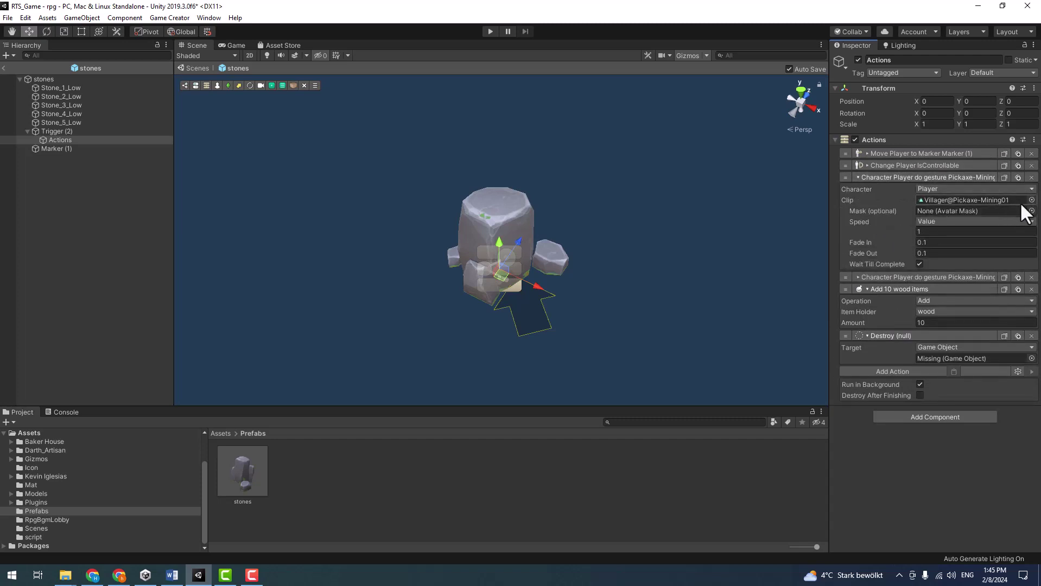
{"action": "left_click", "coordinate": [997, 202]}
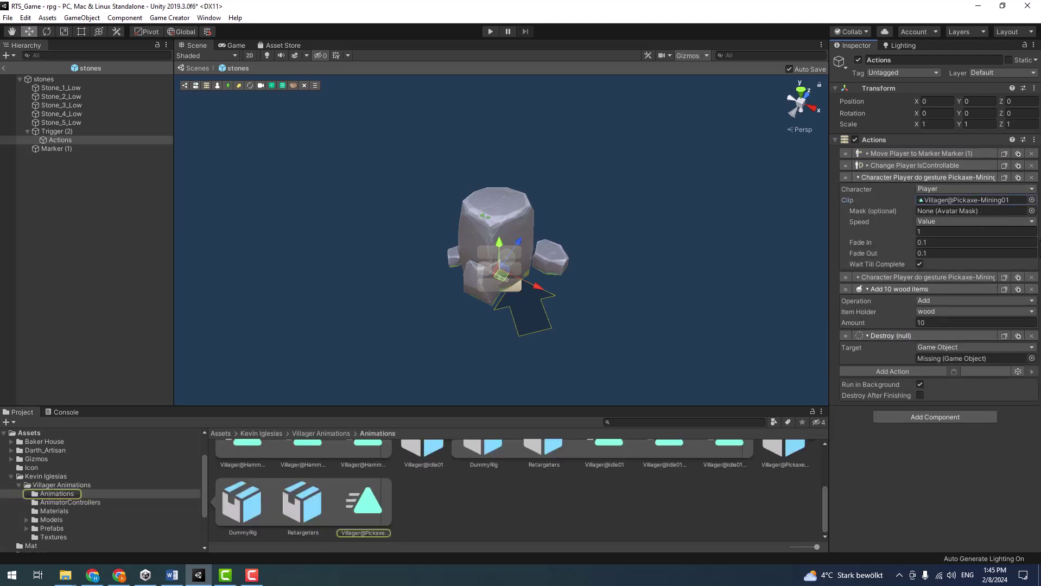
{"action": "left_click", "coordinate": [1031, 200]}
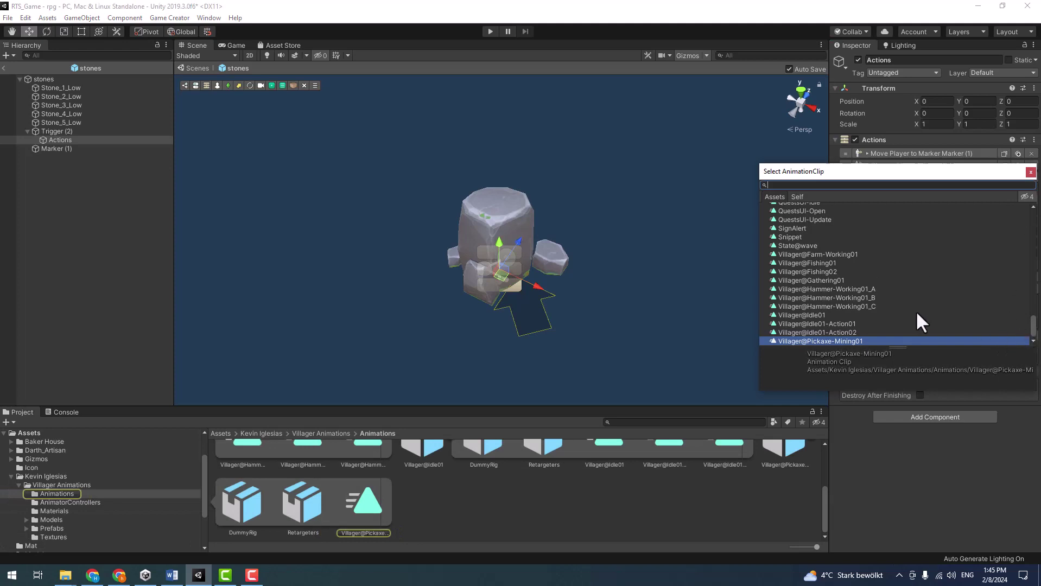
{"action": "left_click", "coordinate": [868, 288]}
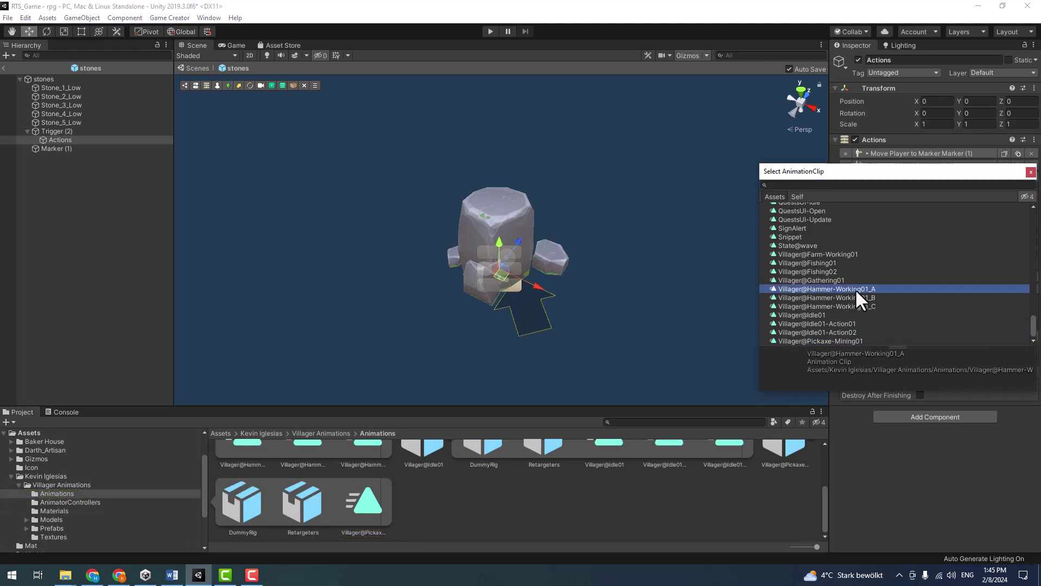
{"action": "double_click", "coordinate": [855, 289]}
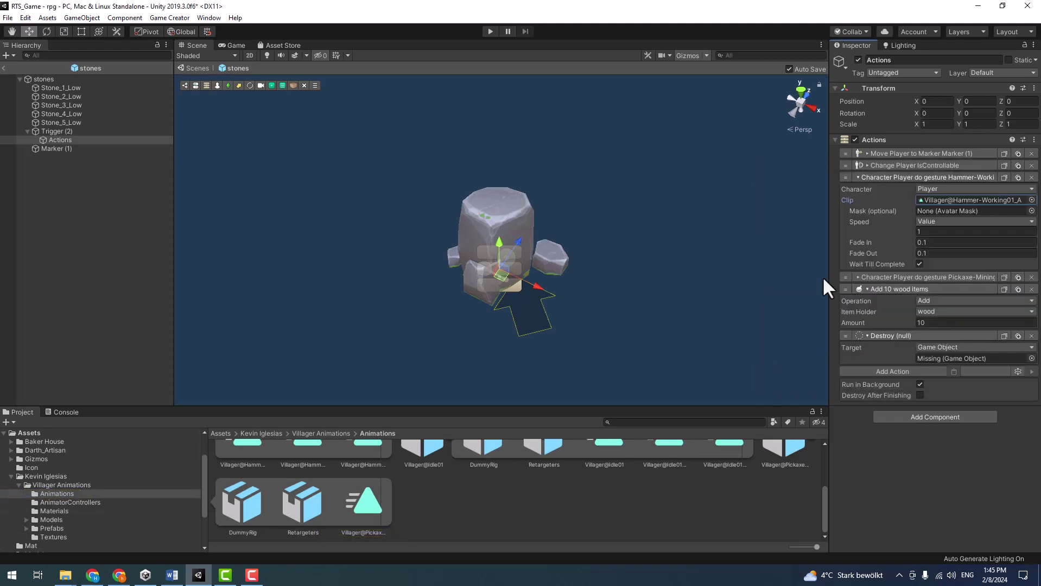
{"action": "left_click", "coordinate": [970, 278]}
{"action": "left_click", "coordinate": [991, 197]}
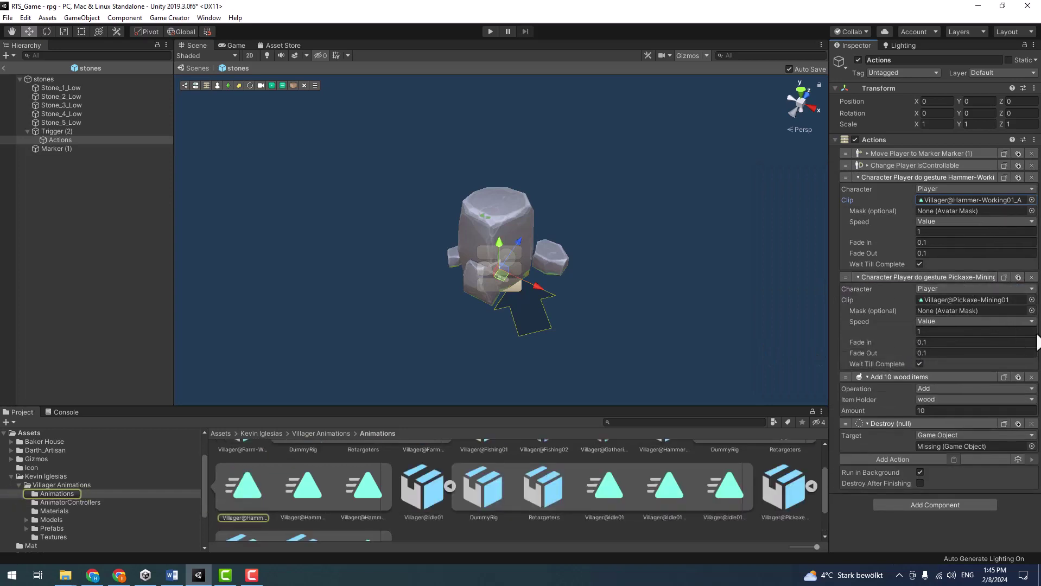
{"action": "left_click", "coordinate": [1032, 299]}
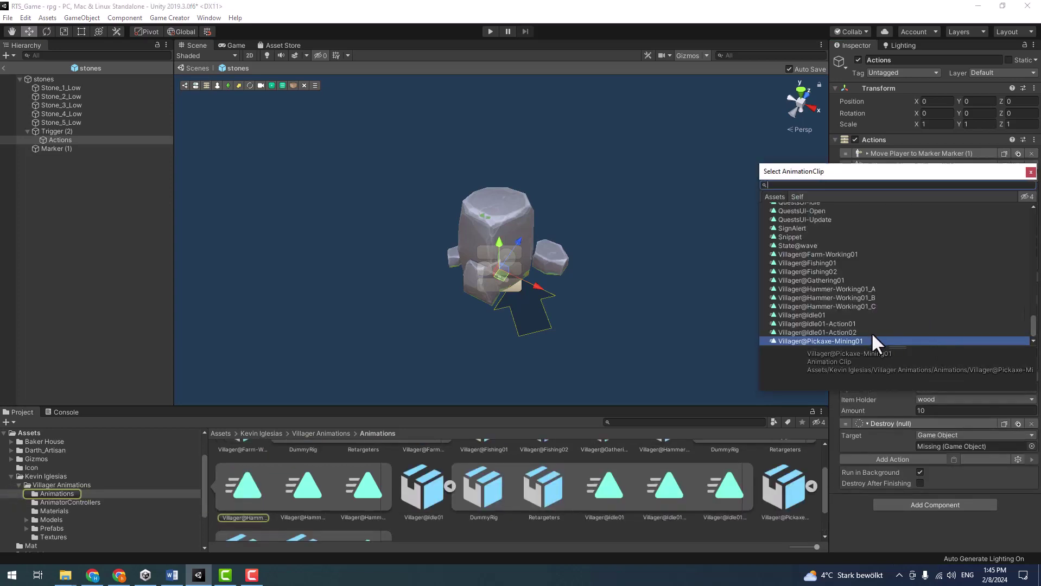
{"action": "double_click", "coordinate": [883, 298]}
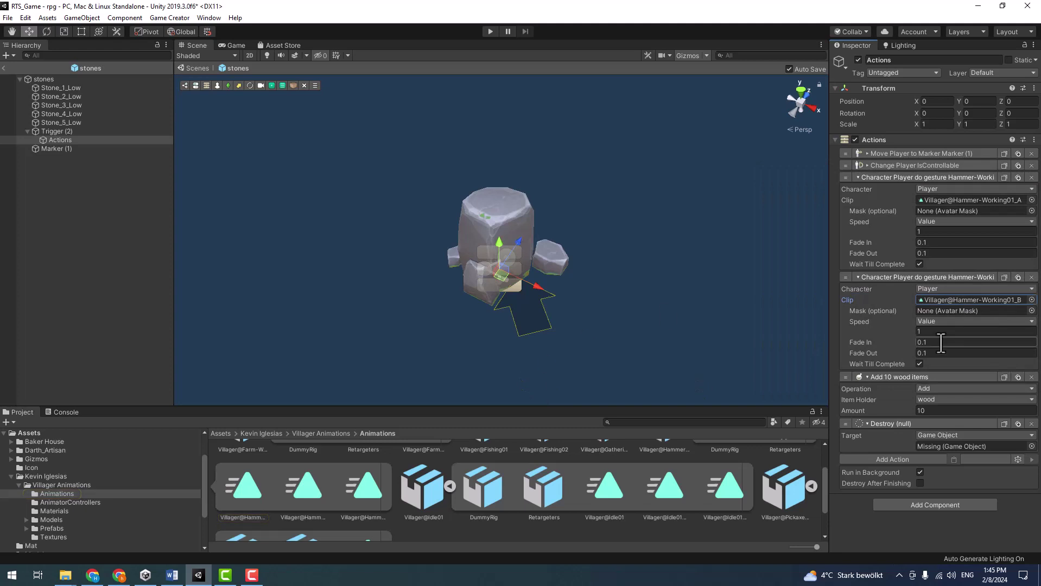
{"action": "left_click", "coordinate": [901, 176]}
{"action": "left_click", "coordinate": [897, 189]}
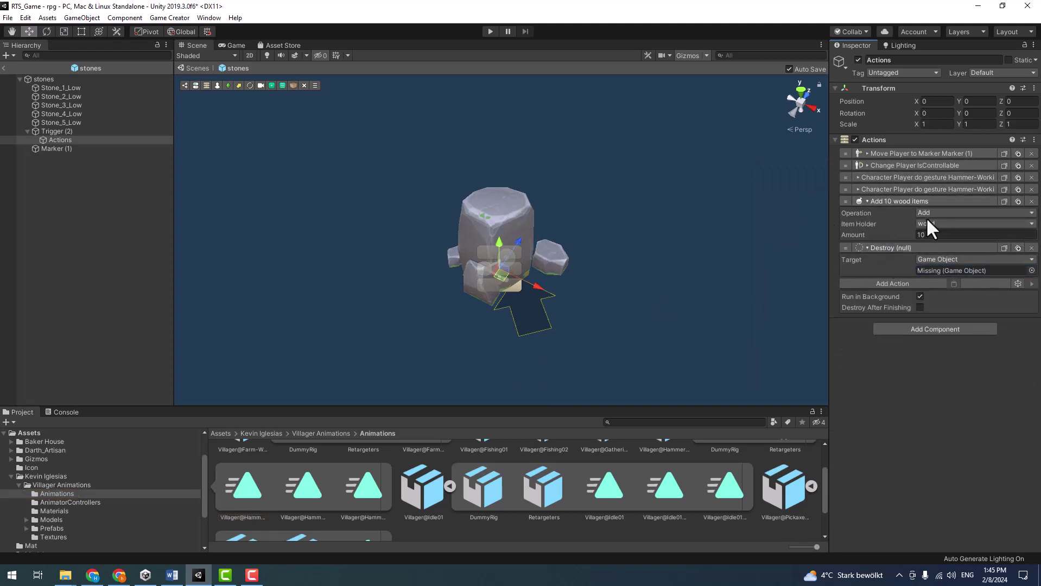
- Make the action add stone items and set the Destroy target to stones
{"action": "left_click", "coordinate": [931, 223]}
{"action": "left_click", "coordinate": [935, 273]}
{"action": "left_click_drag", "start_coordinate": [44, 88], "coordinate": [960, 270]}
- Return from the prefab to the rpg scene and briefly enter and exit Play mode
{"action": "left_click", "coordinate": [197, 65]}
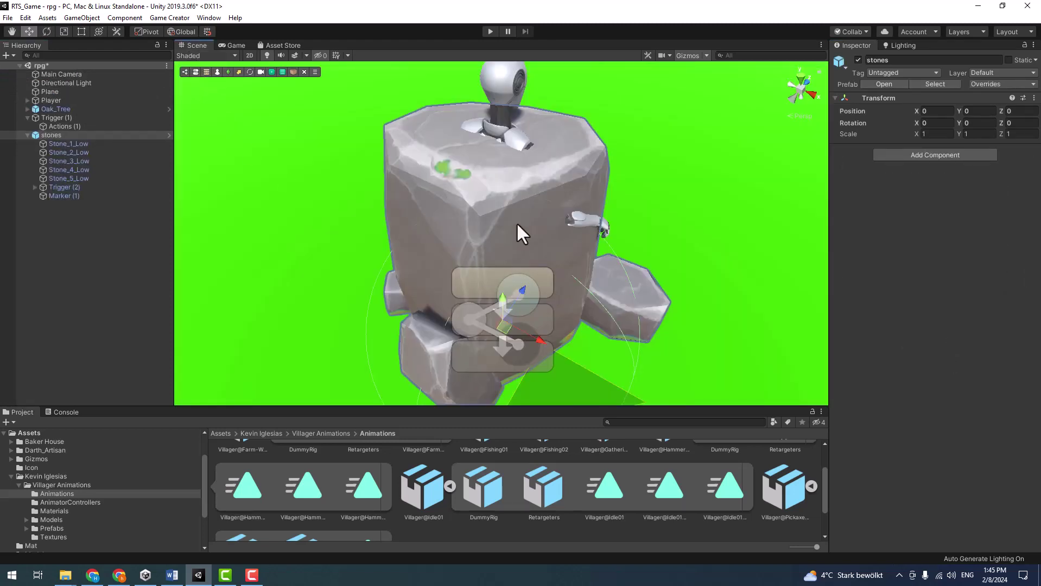
{"action": "left_click", "coordinate": [492, 32]}
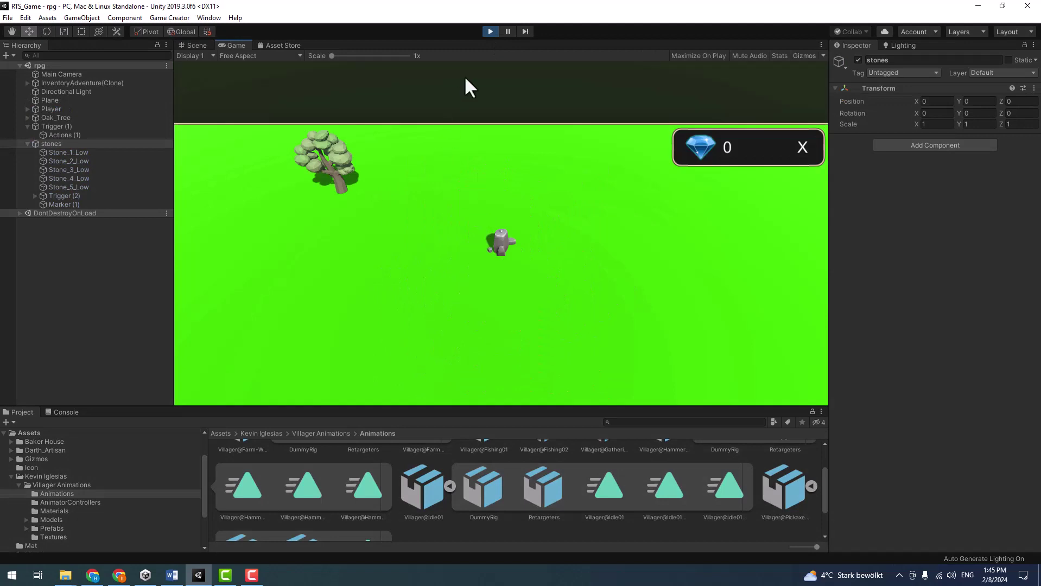
{"action": "left_click", "coordinate": [486, 31]}
- Move the stones to the left of the player and rotate them around their vertical axis
{"action": "scroll", "coordinate": [494, 280], "scroll_direction": "down", "scroll_amount": 3}
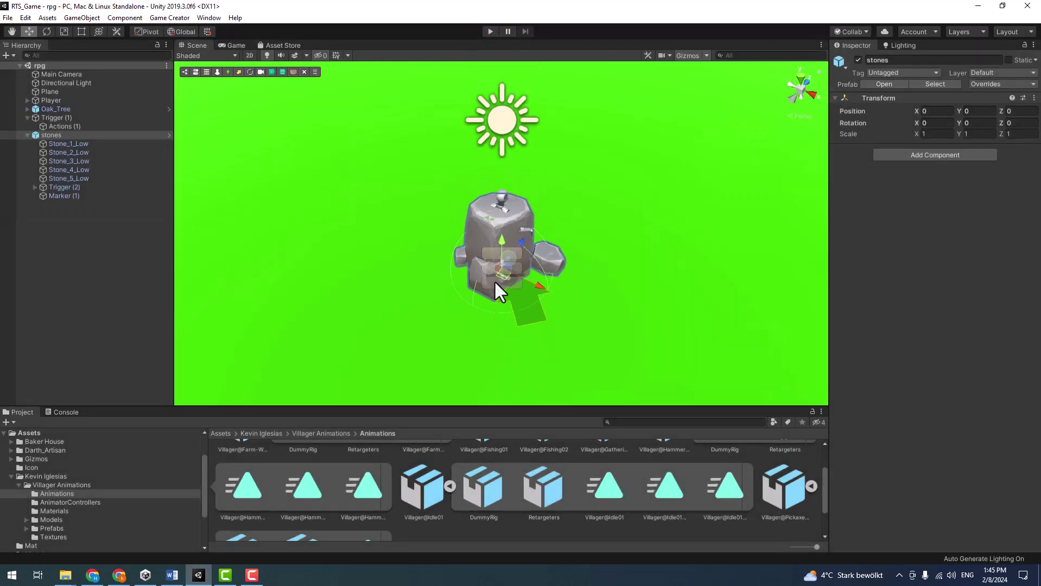
{"action": "scroll", "coordinate": [501, 273], "scroll_direction": "down", "scroll_amount": 1}
{"action": "left_click_drag", "start_coordinate": [501, 273], "coordinate": [240, 244]}
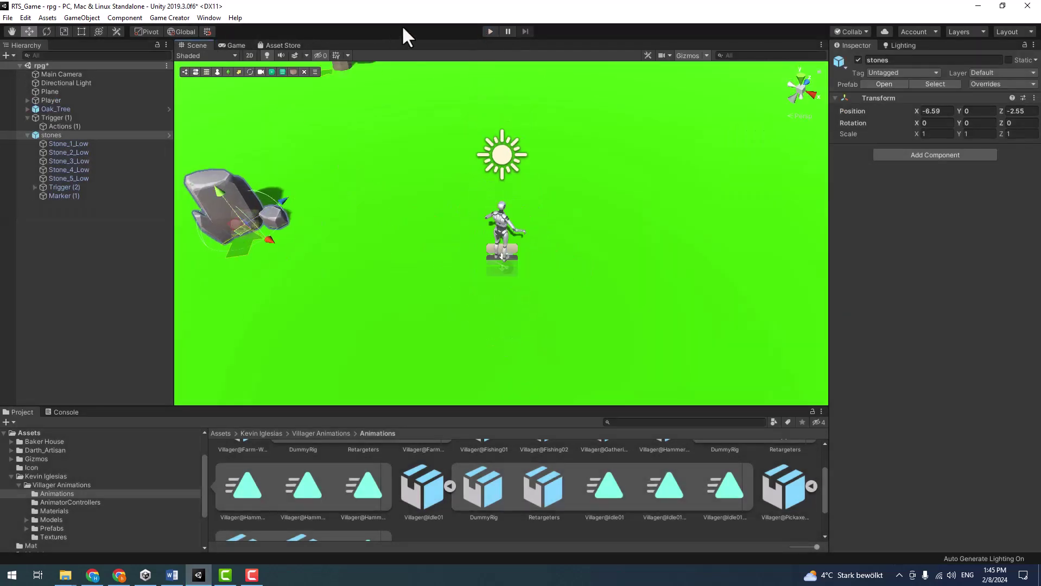
{"action": "scroll", "coordinate": [239, 217], "scroll_direction": "down", "scroll_amount": 1}
{"action": "key", "text": "e"}
{"action": "mouse_move", "coordinate": [298, 252]}
{"action": "left_mouse_down"}
{"action": "mouse_move", "coordinate": [547, 201]}
{"action": "mouse_move", "coordinate": [430, 248]}
{"action": "mouse_move", "coordinate": [532, 183]}
{"action": "mouse_move", "coordinate": [507, 207]}
{"action": "mouse_move", "coordinate": [519, 179]}
{"action": "left_mouse_up"}
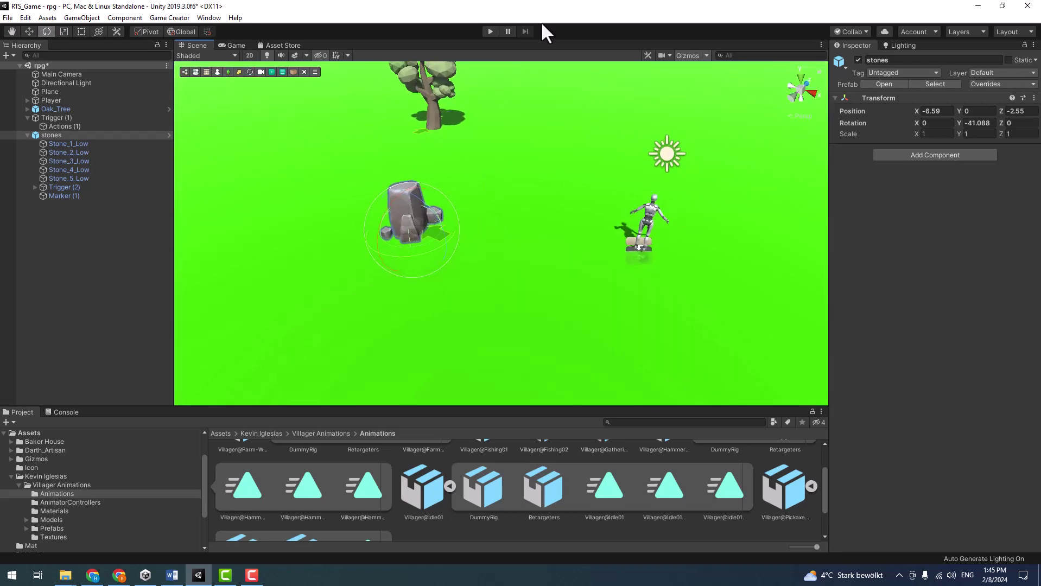
- Play-test by harvesting the stones and tree, collecting 10 stone and 10 wood
{"action": "left_click", "coordinate": [486, 33]}
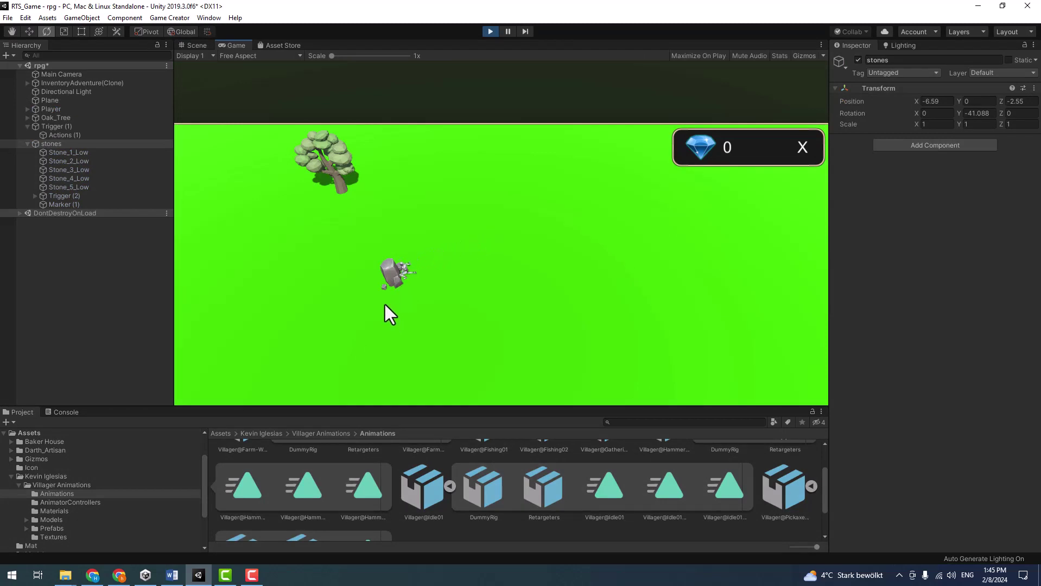
{"action": "left_click", "coordinate": [333, 181]}
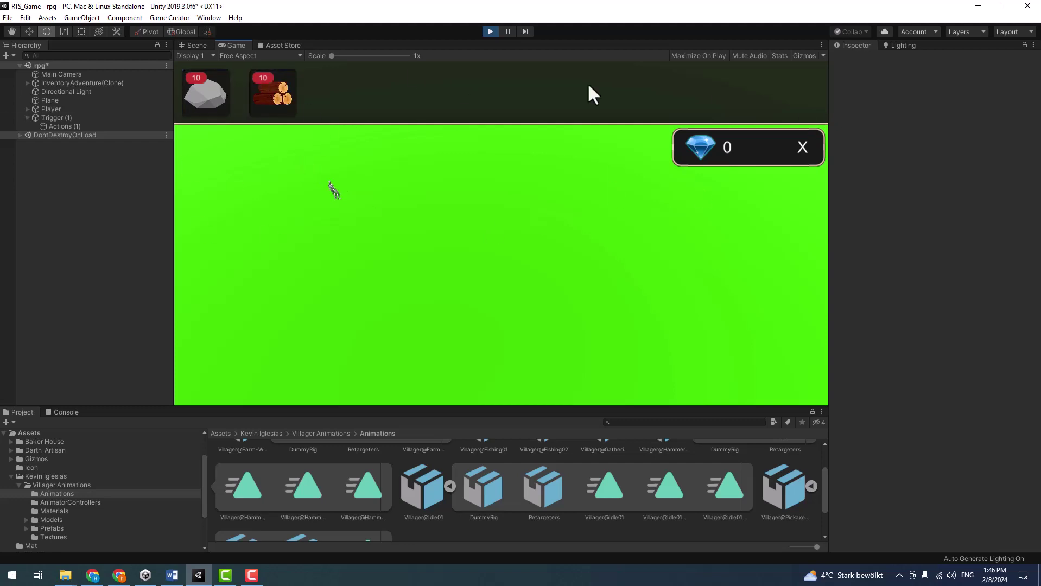
{"action": "left_click", "coordinate": [491, 31]}
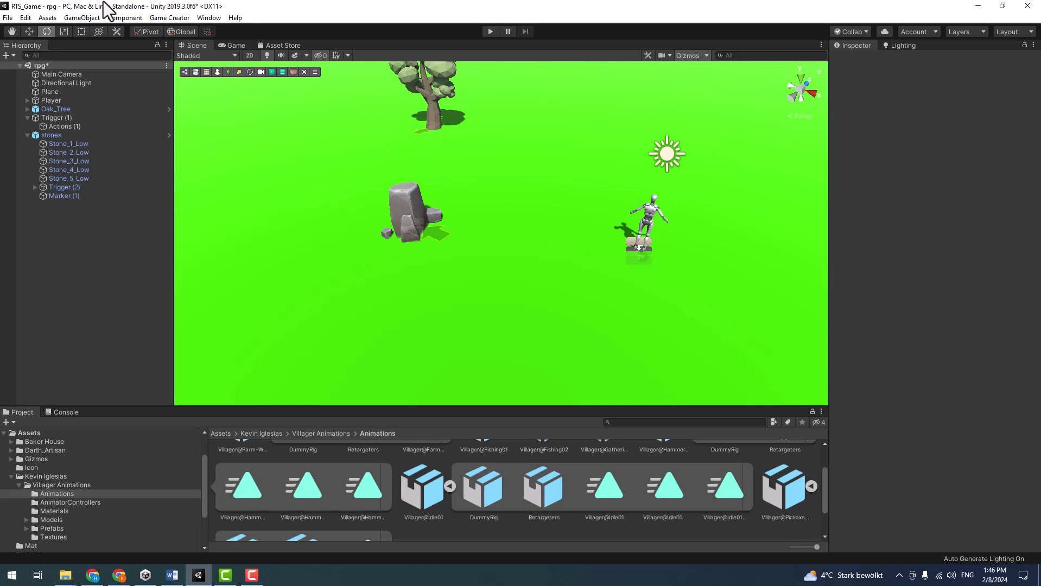
- Collapse the stones and Trigger (1) hierarchy entries and save the scene
{"action": "left_click", "coordinate": [27, 135]}
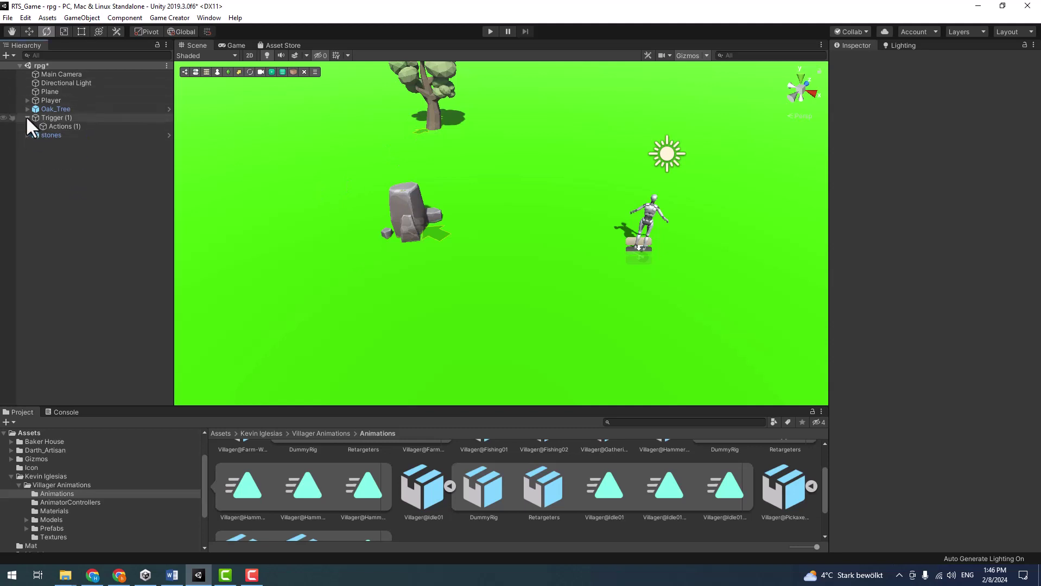
{"action": "left_click", "coordinate": [28, 118]}
{"action": "key", "text": "ctrl+s"}
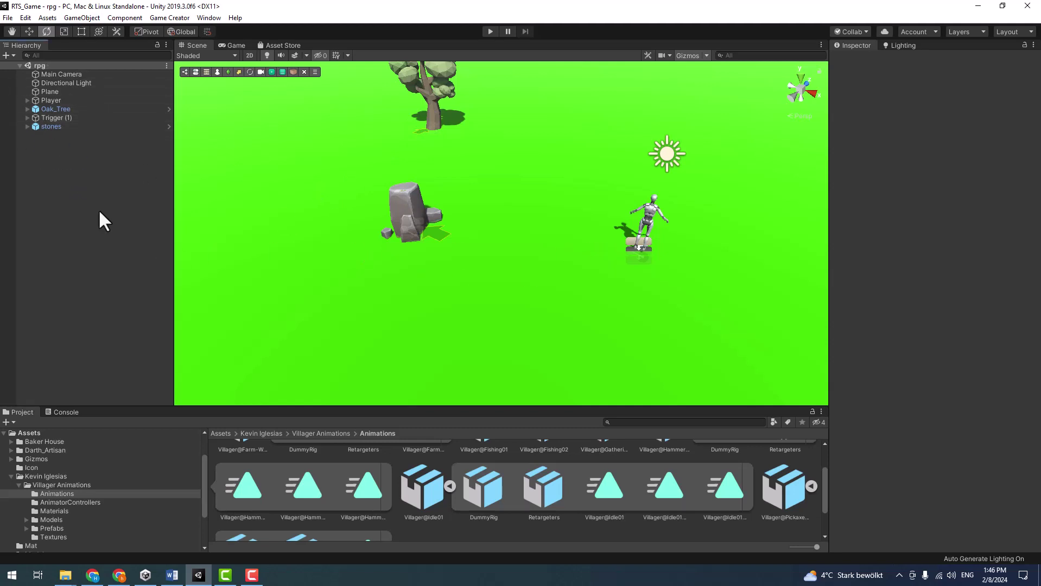
- Create a Cube and position it near the player at X 2.98, Z 5.43
{"action": "right_click", "coordinate": [99, 211]}
{"action": "mouse_move", "coordinate": [156, 341]}
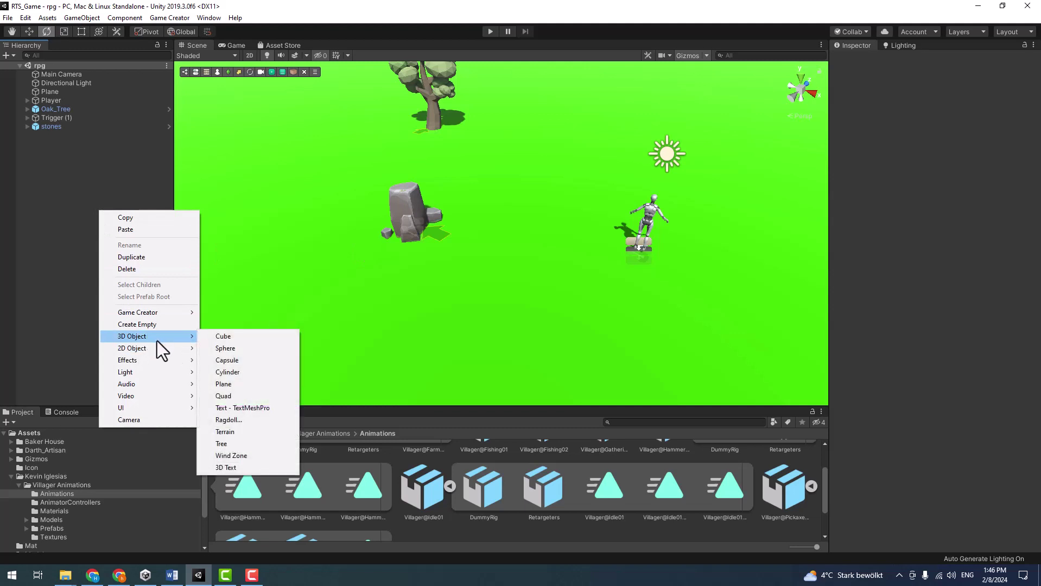
{"action": "left_click", "coordinate": [217, 337]}
{"action": "left_click_drag", "start_coordinate": [461, 319], "coordinate": [695, 173], "text": "alt"}
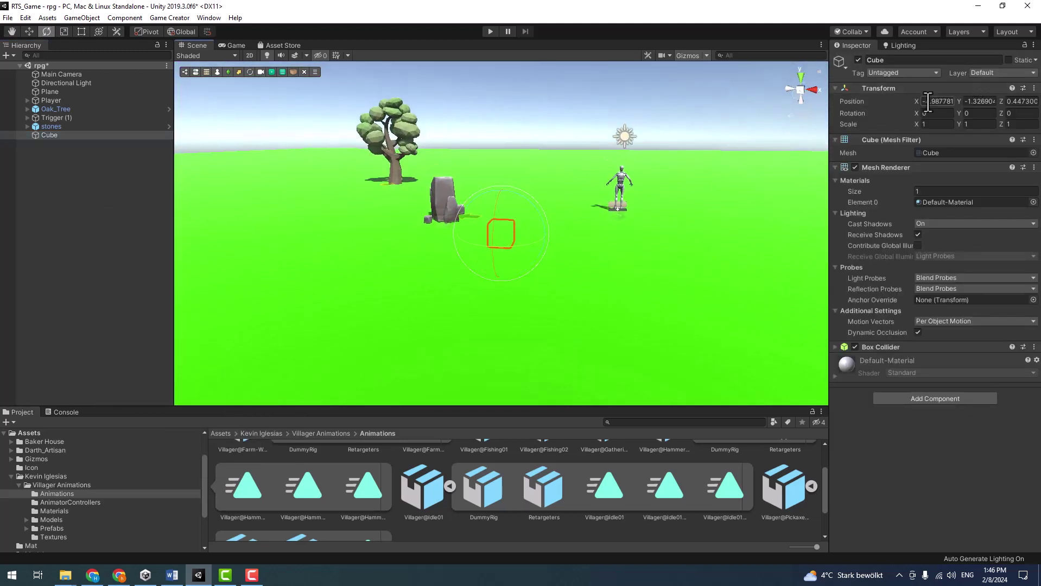
{"action": "left_click", "coordinate": [928, 102]}
{"action": "type", "text": "0"}
{"action": "key", "text": "Tab"}
{"action": "type", "text": "0"}
{"action": "key", "text": "Tab"}
{"action": "type", "text": "0"}
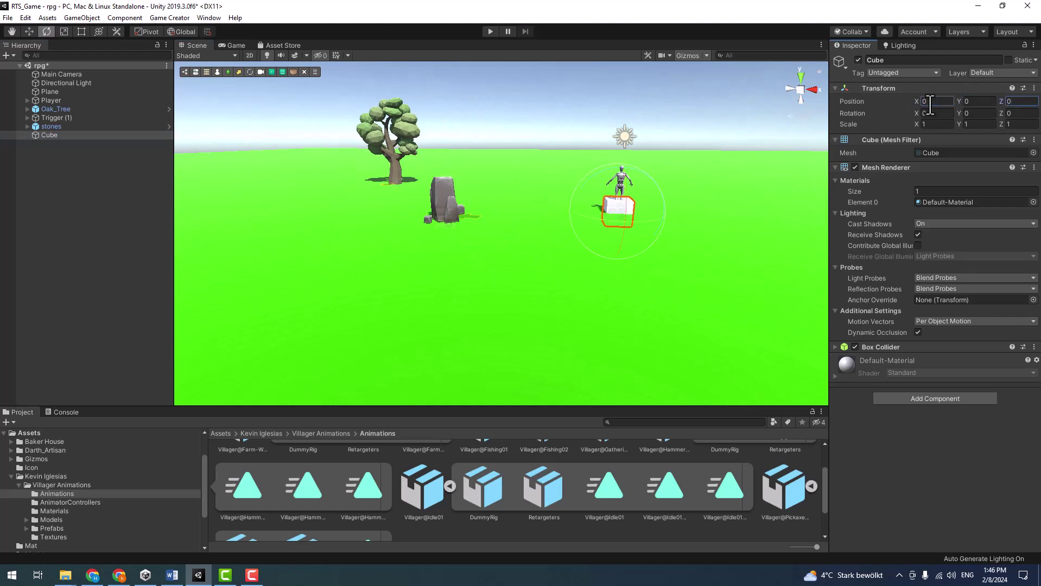
{"action": "mouse_move", "coordinate": [646, 198]}
{"action": "left_mouse_down", "text": "alt"}
{"action": "mouse_move", "coordinate": [597, 287]}
{"action": "mouse_move", "coordinate": [730, 256]}
{"action": "left_mouse_up", "text": "alt"}
{"action": "key", "text": "w"}
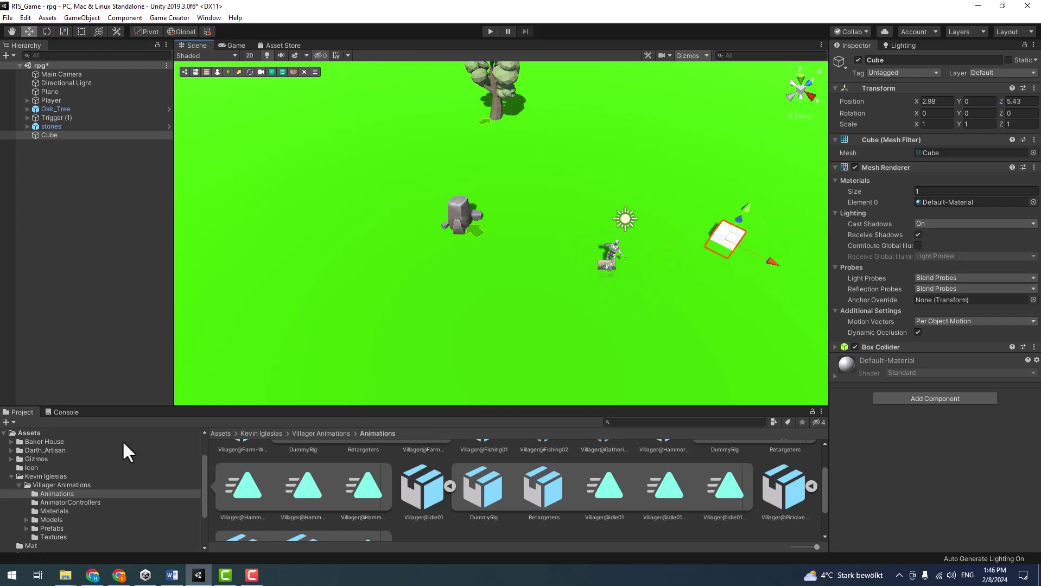
- Browse the Project assets to the Baker House Models folder
{"action": "left_click", "coordinate": [50, 450]}
{"action": "left_click", "coordinate": [50, 443]}
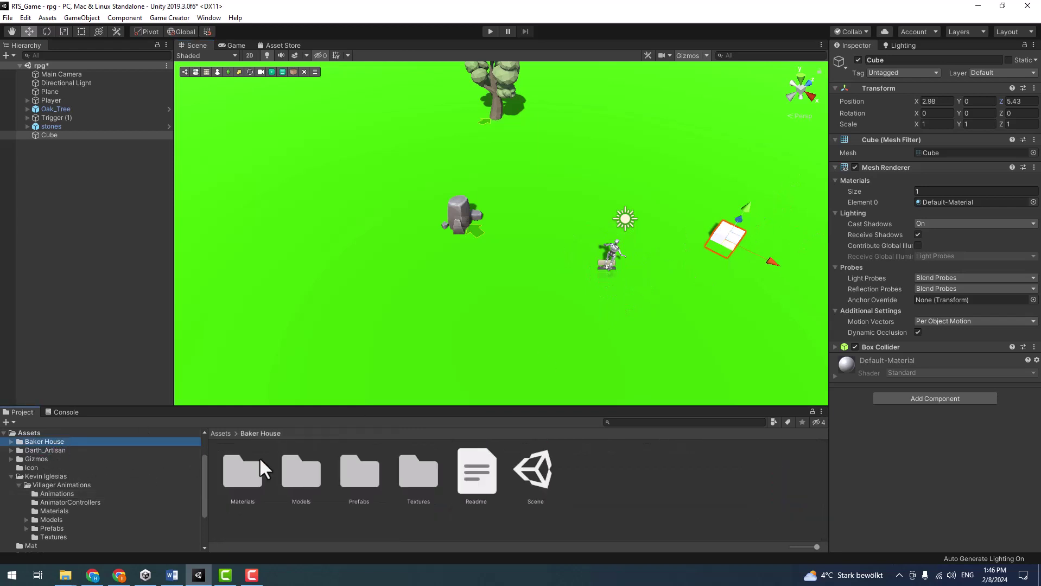
{"action": "double_click", "coordinate": [300, 476]}
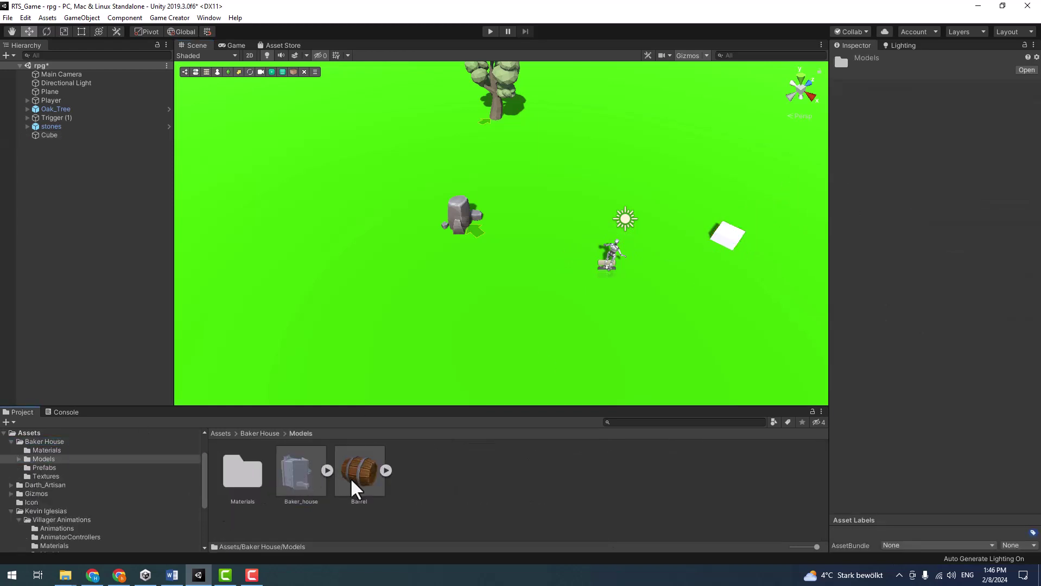
- Place the Baker_house model in the scene and scale it up to about 0.55
{"action": "left_click", "coordinate": [293, 478]}
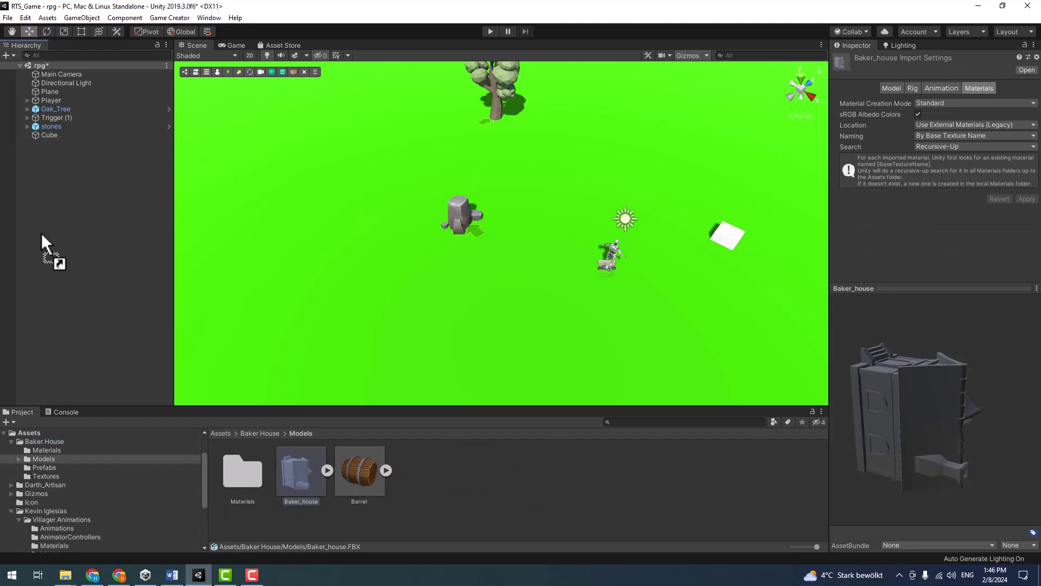
{"action": "left_click_drag", "start_coordinate": [296, 483], "coordinate": [41, 233]}
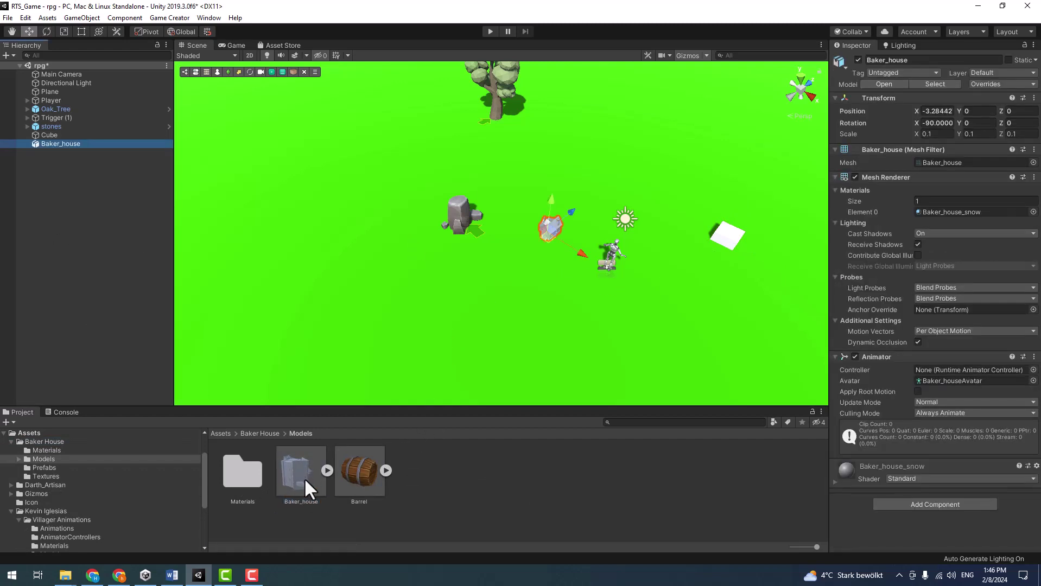
{"action": "left_click", "coordinate": [325, 471]}
{"action": "key", "text": "ctrl+z"}
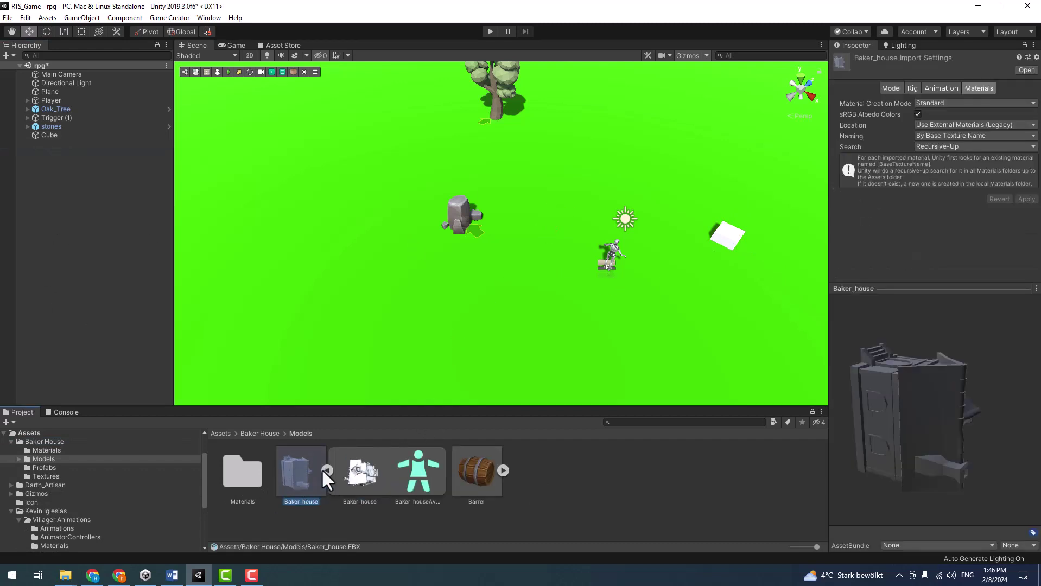
{"action": "mouse_move", "coordinate": [296, 478]}
{"action": "left_mouse_down"}
{"action": "mouse_move", "coordinate": [717, 226]}
{"action": "mouse_move", "coordinate": [961, 207]}
{"action": "left_mouse_up"}
{"action": "key", "text": "r"}
{"action": "left_click_drag", "start_coordinate": [690, 263], "coordinate": [730, 198], "text": "alt"}
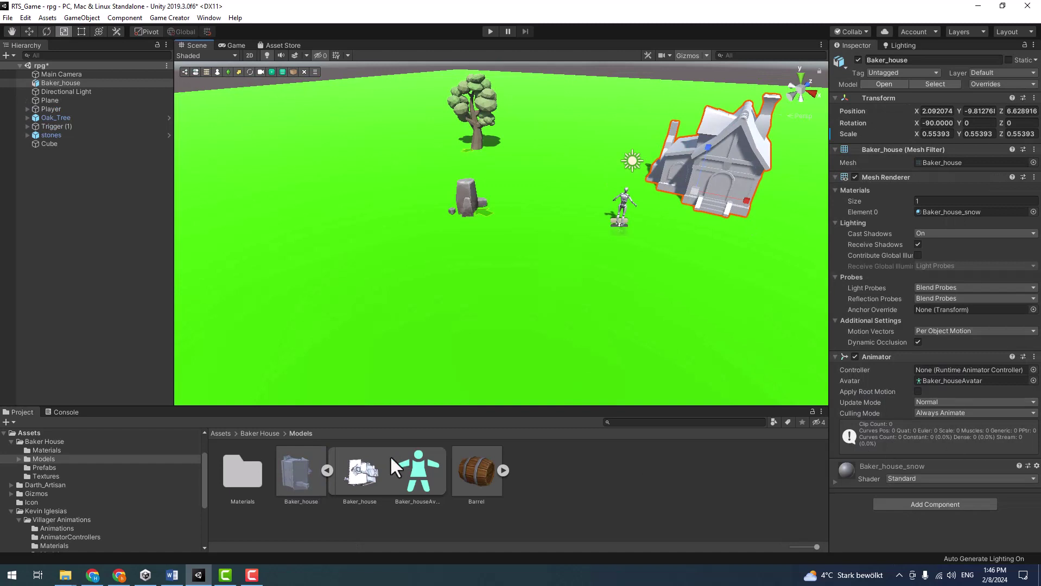
- Apply the Baker_house texture from the Textures folder to the house
{"action": "double_click", "coordinate": [252, 474]}
{"action": "left_click", "coordinate": [47, 485]}
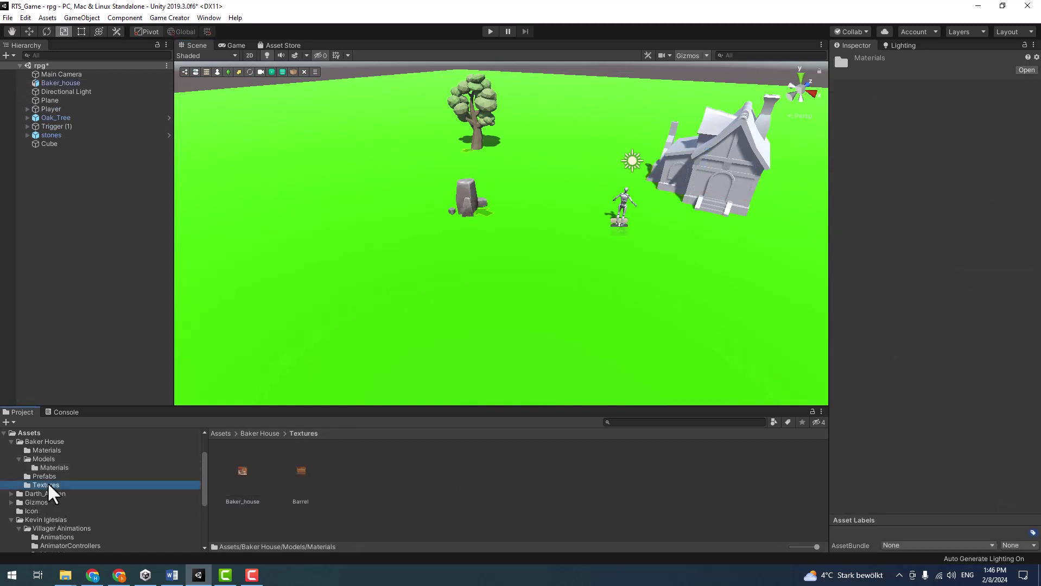
{"action": "mouse_move", "coordinate": [236, 475]}
{"action": "left_mouse_down"}
{"action": "mouse_move", "coordinate": [742, 168]}
{"action": "mouse_move", "coordinate": [535, 278]}
{"action": "mouse_move", "coordinate": [460, 293]}
{"action": "left_mouse_up"}
{"action": "left_click", "coordinate": [535, 278]}
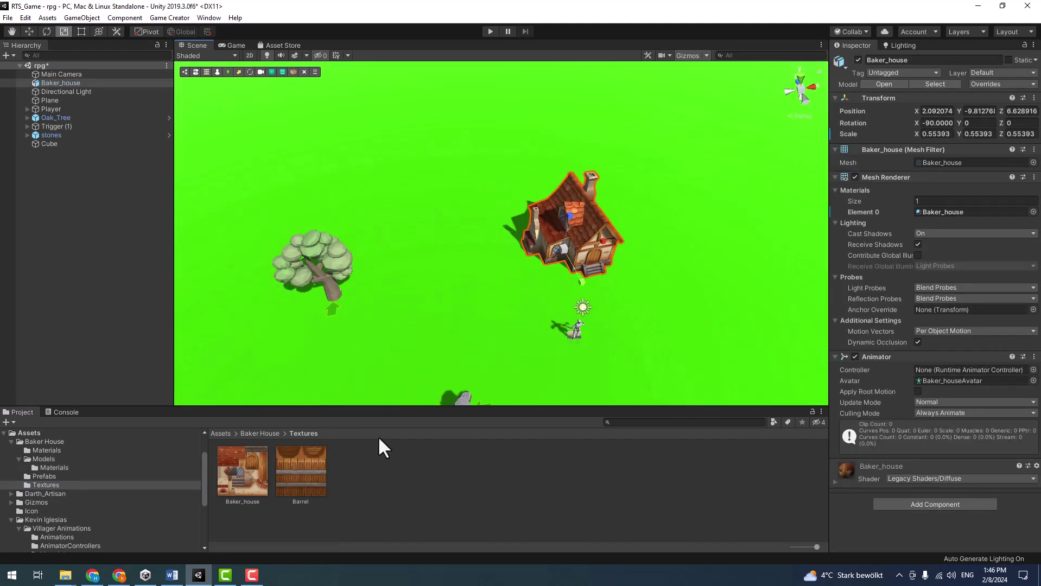
{"action": "left_click_drag", "start_coordinate": [472, 328], "coordinate": [689, 227], "text": "alt"}
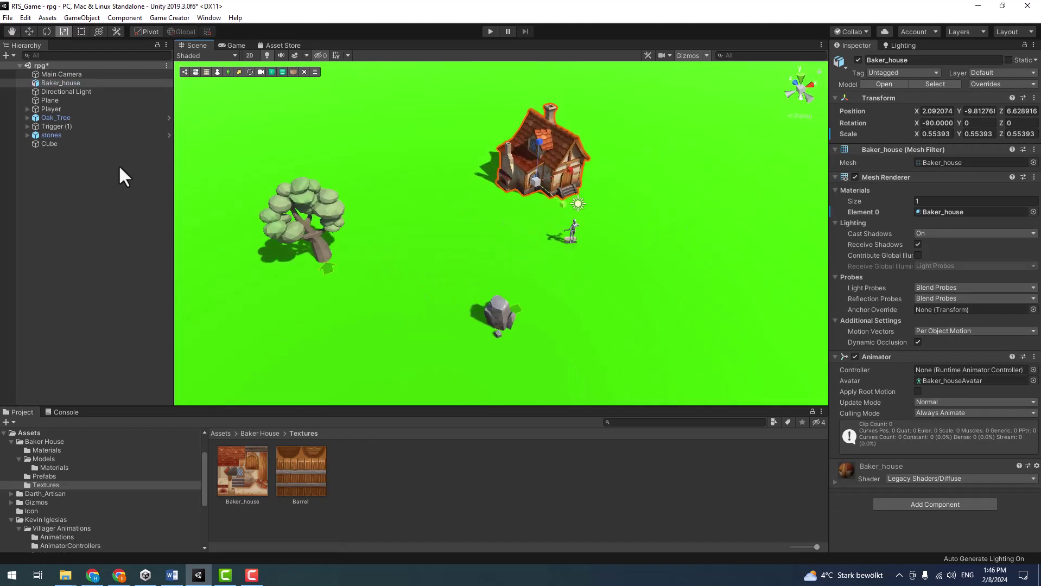
- Scale the Cube up, move it onto the house's spot, and stretch it along X
{"action": "left_click", "coordinate": [47, 144]}
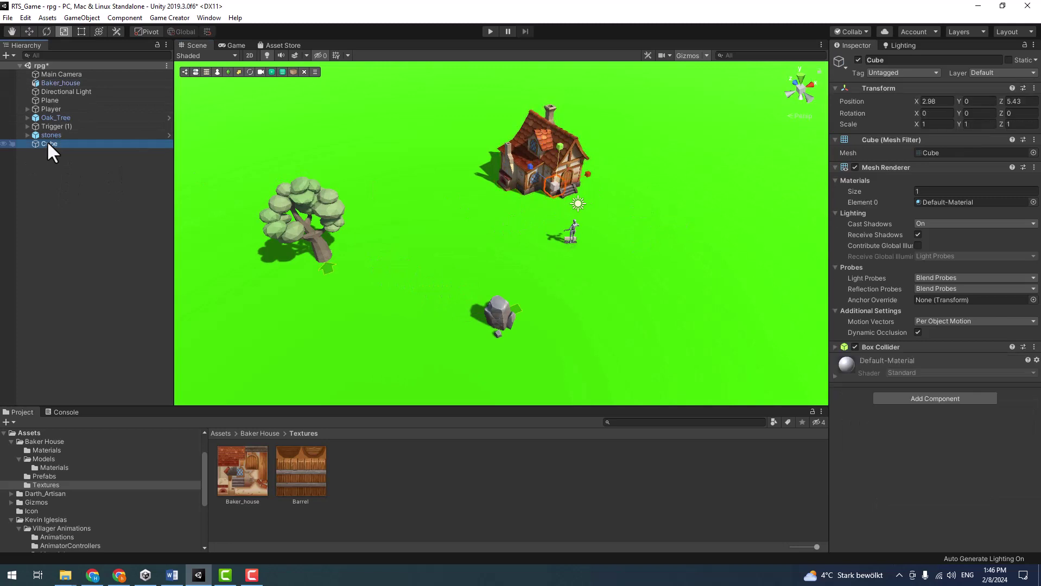
{"action": "left_click_drag", "start_coordinate": [554, 190], "coordinate": [593, 171]}
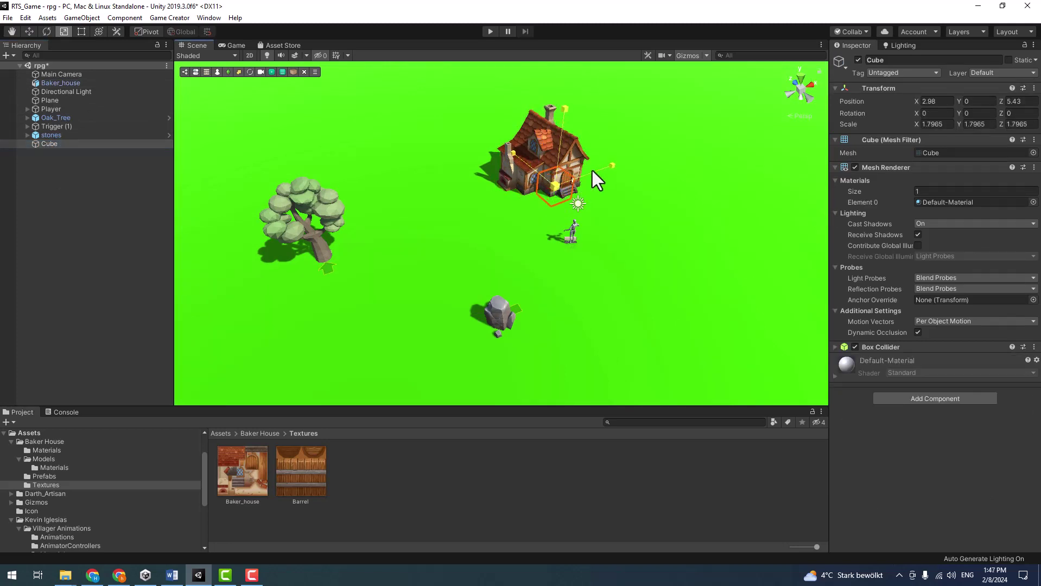
{"action": "key", "text": "w"}
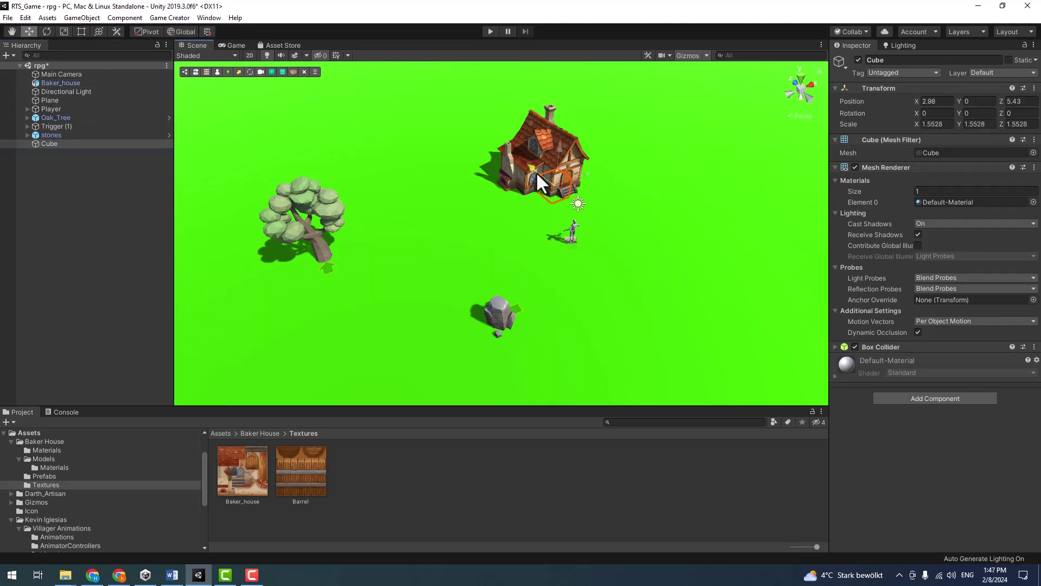
{"action": "left_click_drag", "start_coordinate": [536, 172], "coordinate": [536, 135]}
{"action": "key", "text": "r"}
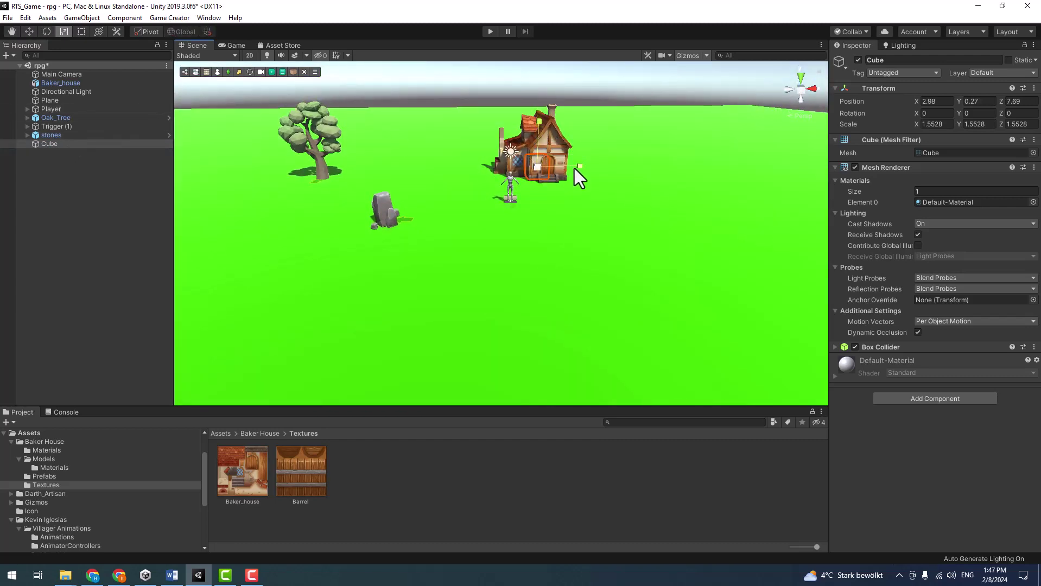
{"action": "left_click_drag", "start_coordinate": [577, 168], "coordinate": [679, 163]}
- Stretch the Cube along Z and X and center it, reaching about 6.99 × 1.55 × 7.03
{"action": "mouse_move", "coordinate": [634, 111]}
{"action": "left_mouse_down", "text": "alt"}
{"action": "mouse_move", "coordinate": [748, 203]}
{"action": "mouse_move", "coordinate": [572, 186]}
{"action": "left_mouse_up", "text": "alt"}
{"action": "mouse_move", "coordinate": [491, 152]}
{"action": "left_mouse_down"}
{"action": "mouse_move", "coordinate": [342, 143]}
{"action": "mouse_move", "coordinate": [484, 132]}
{"action": "mouse_move", "coordinate": [535, 112]}
{"action": "mouse_move", "coordinate": [534, 123]}
{"action": "left_mouse_up"}
{"action": "key", "text": "w"}
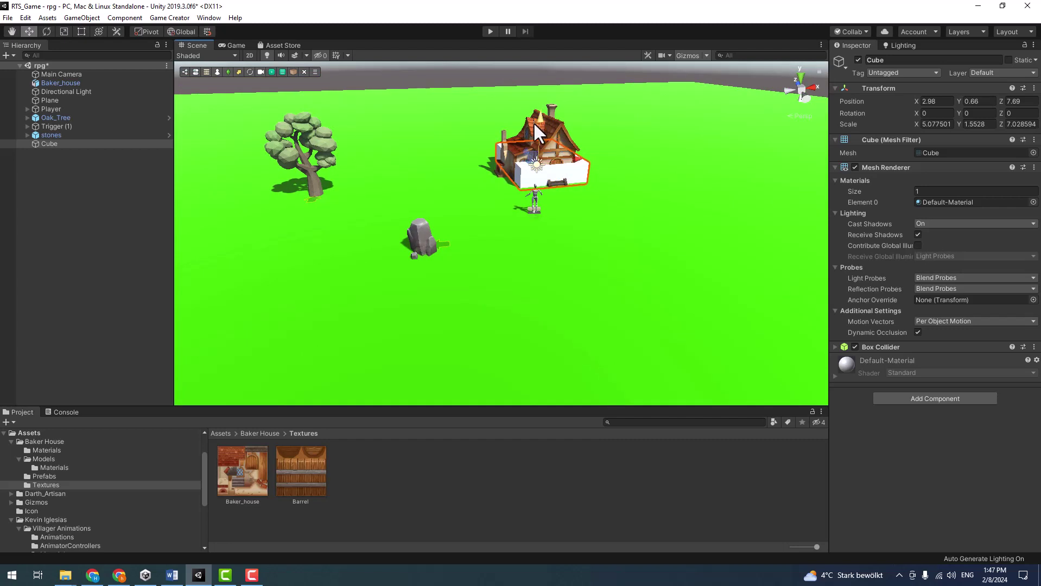
{"action": "key", "text": "r"}
{"action": "mouse_move", "coordinate": [580, 163]}
{"action": "left_mouse_down"}
{"action": "mouse_move", "coordinate": [591, 159]}
{"action": "mouse_move", "coordinate": [665, 274]}
{"action": "left_mouse_up"}
{"action": "key", "text": "w"}
{"action": "left_click_drag", "start_coordinate": [530, 170], "coordinate": [535, 178]}
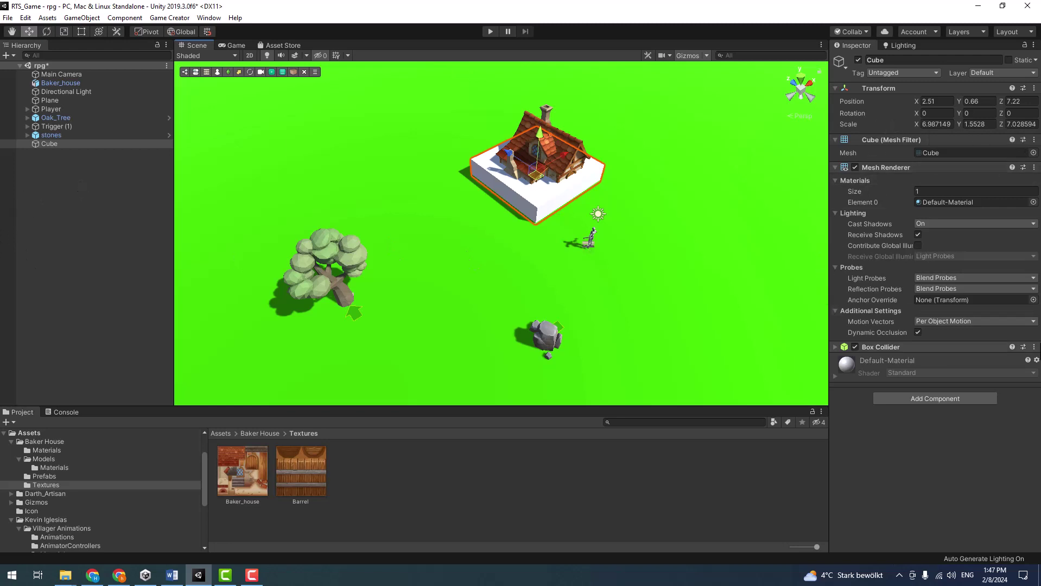
- Remove the Cube's Box Collider component
{"action": "right_click", "coordinate": [891, 348]}
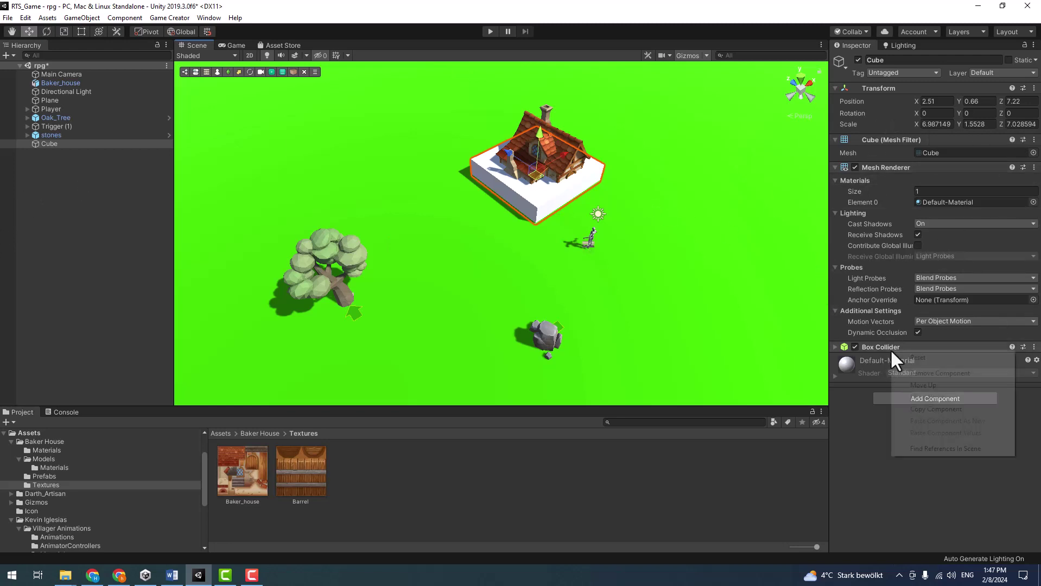
{"action": "left_click", "coordinate": [925, 373]}
{"action": "right_click", "coordinate": [910, 167]}
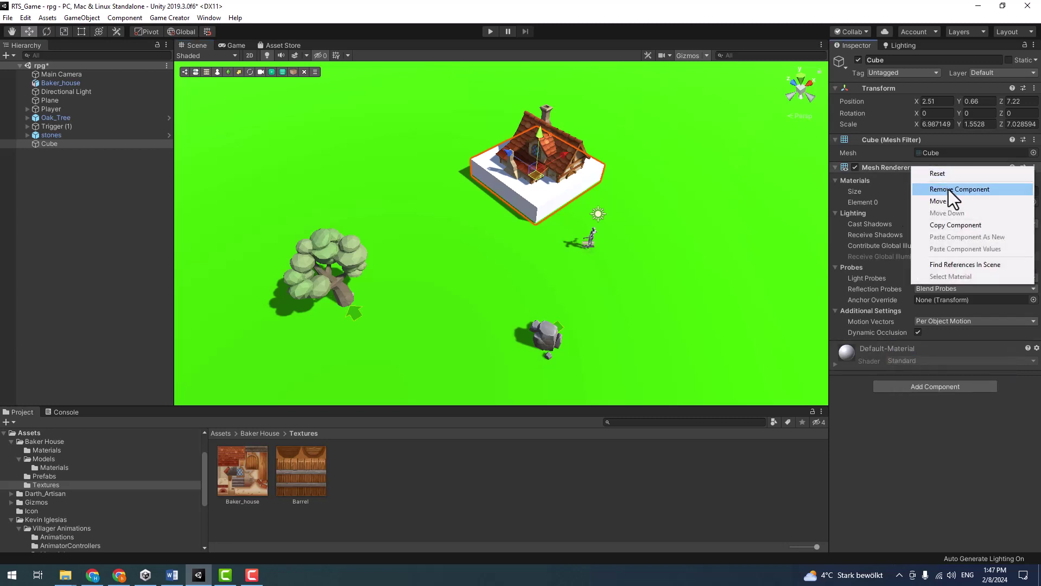
{"action": "left_click", "coordinate": [80, 161]}
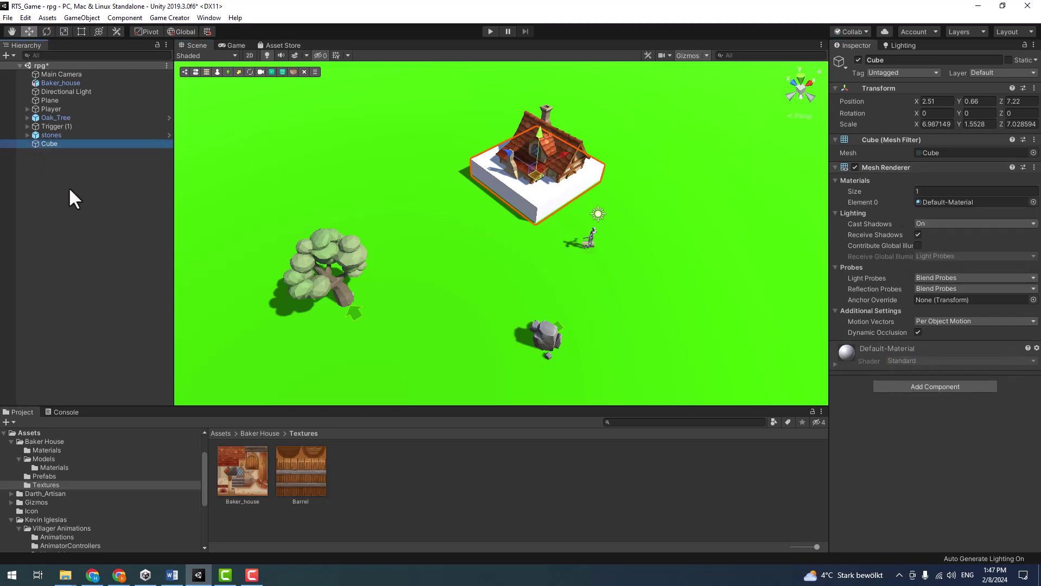
- Create an empty GameObject in the Hierarchy with scale 1, 1, 1
{"action": "left_click", "coordinate": [50, 175]}
{"action": "right_click", "coordinate": [54, 159]}
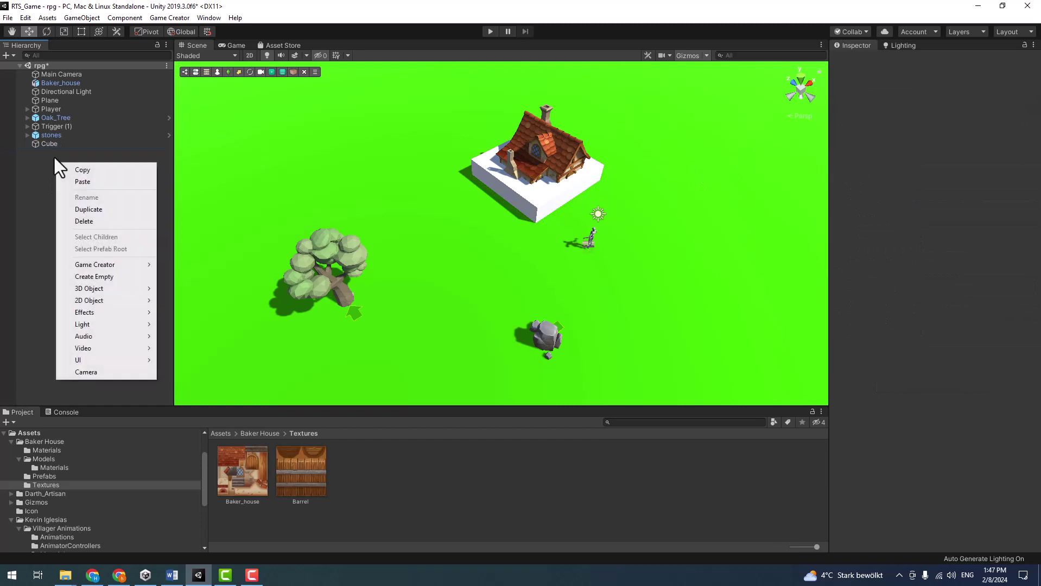
{"action": "right_click", "coordinate": [47, 143]}
{"action": "right_click", "coordinate": [48, 142]}
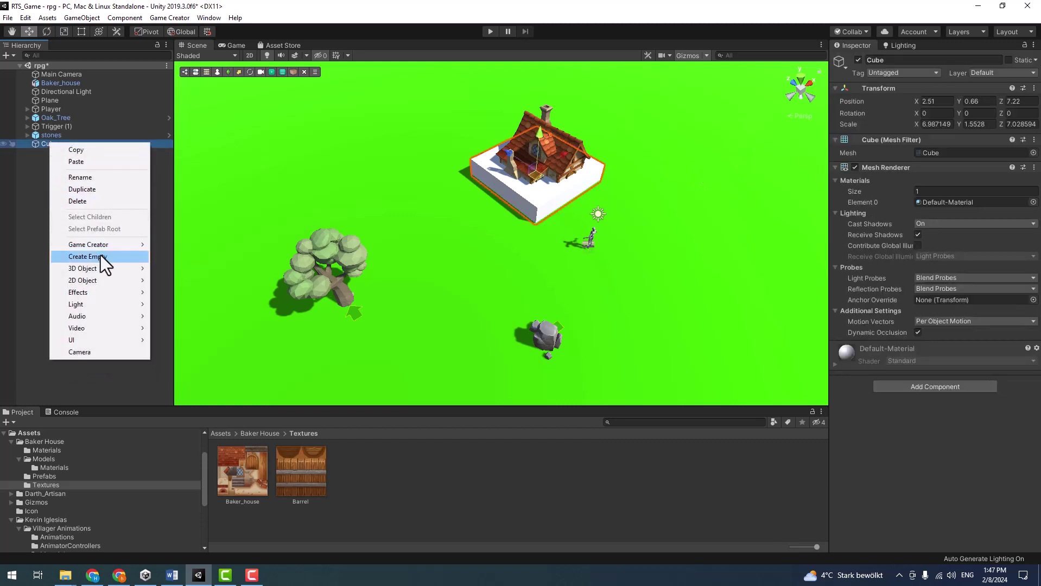
{"action": "left_click", "coordinate": [100, 256]}
{"action": "left_click", "coordinate": [68, 142]}
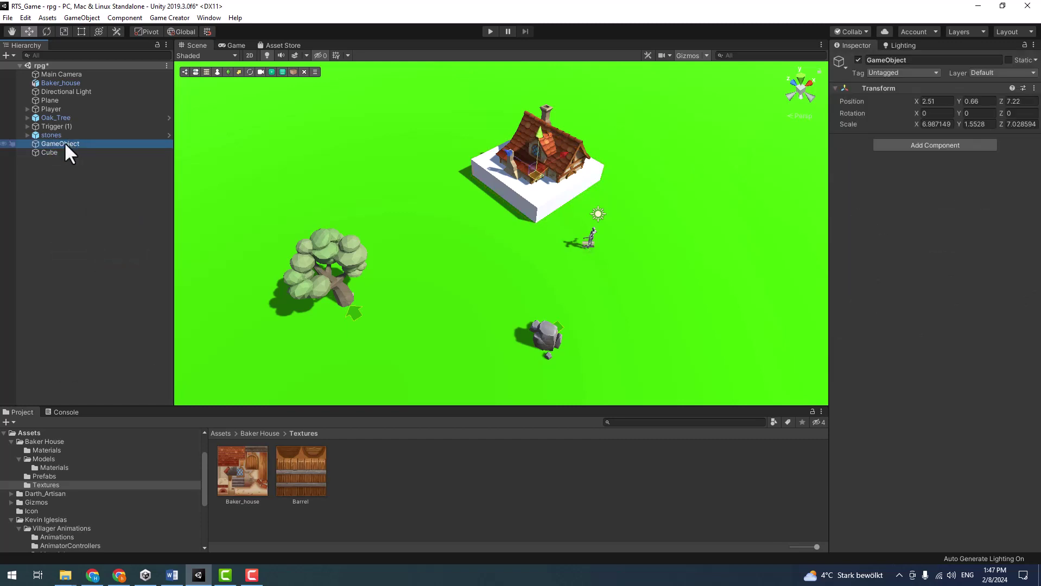
{"action": "left_click", "coordinate": [939, 102]}
{"action": "type", "text": "1"}
{"action": "key", "text": "Tab"}
{"action": "type", "text": "1"}
{"action": "key", "text": "Tab"}
{"action": "type", "text": "1"}
{"action": "key", "text": "Return"}
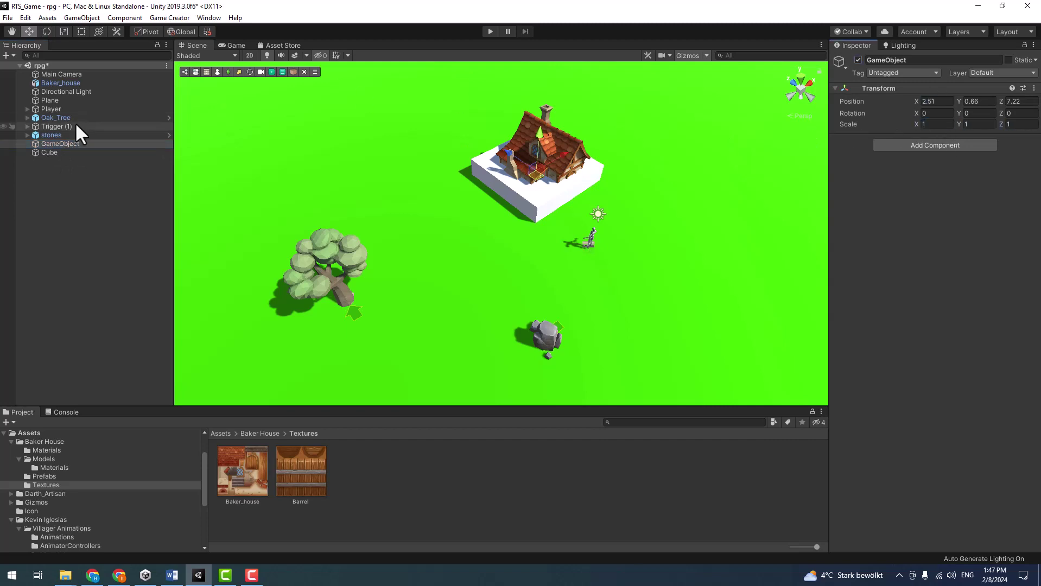
- Rename the empty object 'House Area' and parent Cube and Baker_house under it
{"action": "left_click_drag", "start_coordinate": [51, 152], "coordinate": [64, 145]}
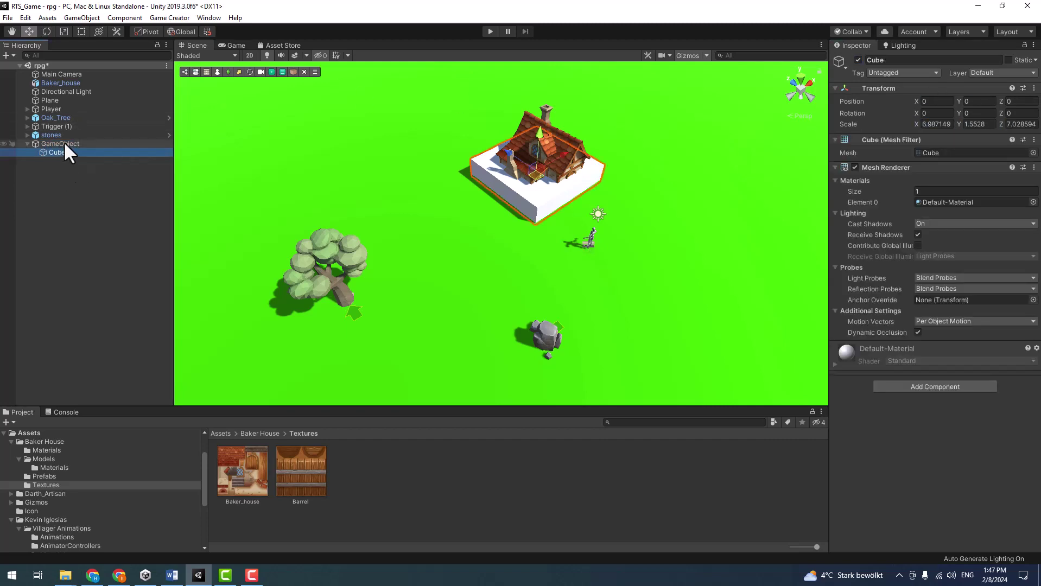
{"action": "left_click", "coordinate": [63, 144]}
{"action": "left_click", "coordinate": [929, 60]}
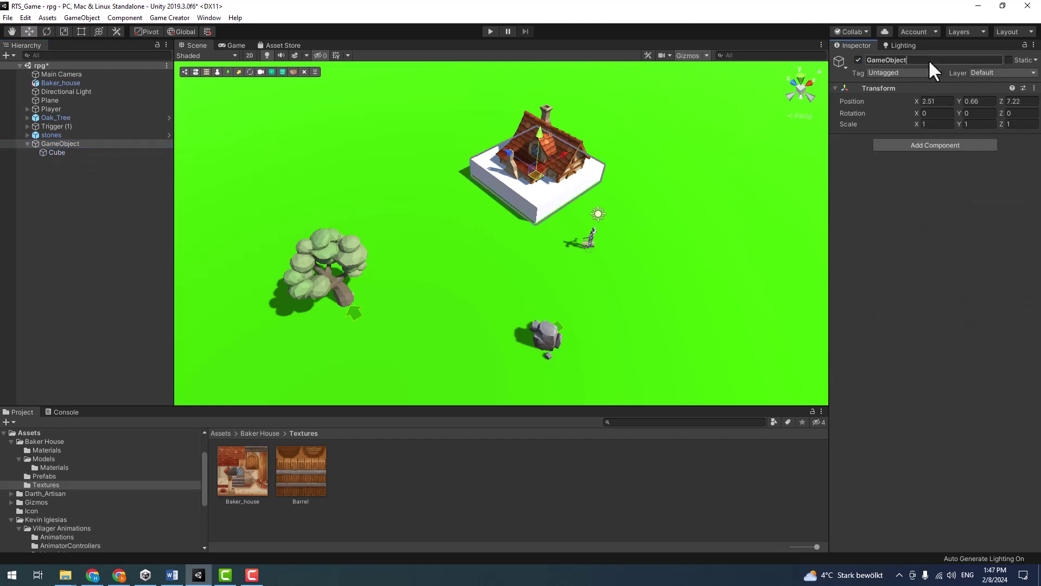
{"action": "key", "text": "ctrl+a"}
{"action": "type", "text": "House "}
{"action": "type", "text": "Area"}
{"action": "key", "text": "Return"}
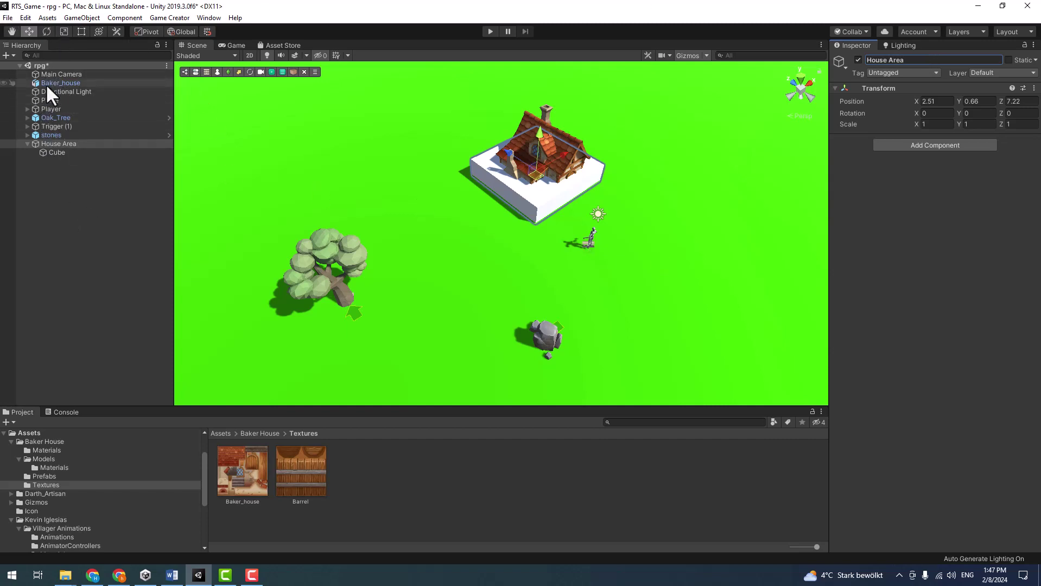
{"action": "left_click_drag", "start_coordinate": [64, 82], "coordinate": [62, 149]}
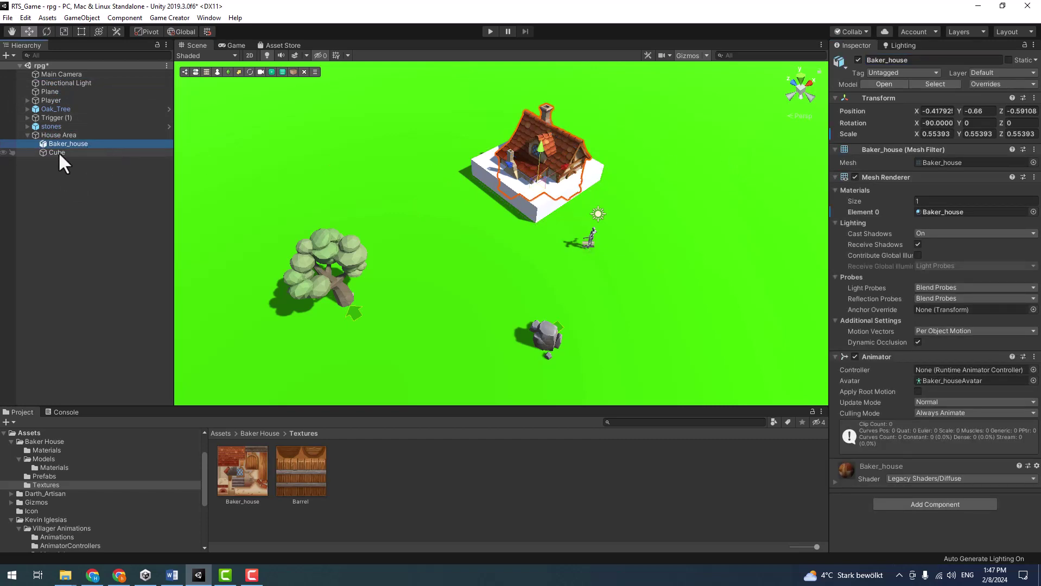
- Assign the blue material to the Cube's Element 0 slot
{"action": "left_click", "coordinate": [58, 152]}
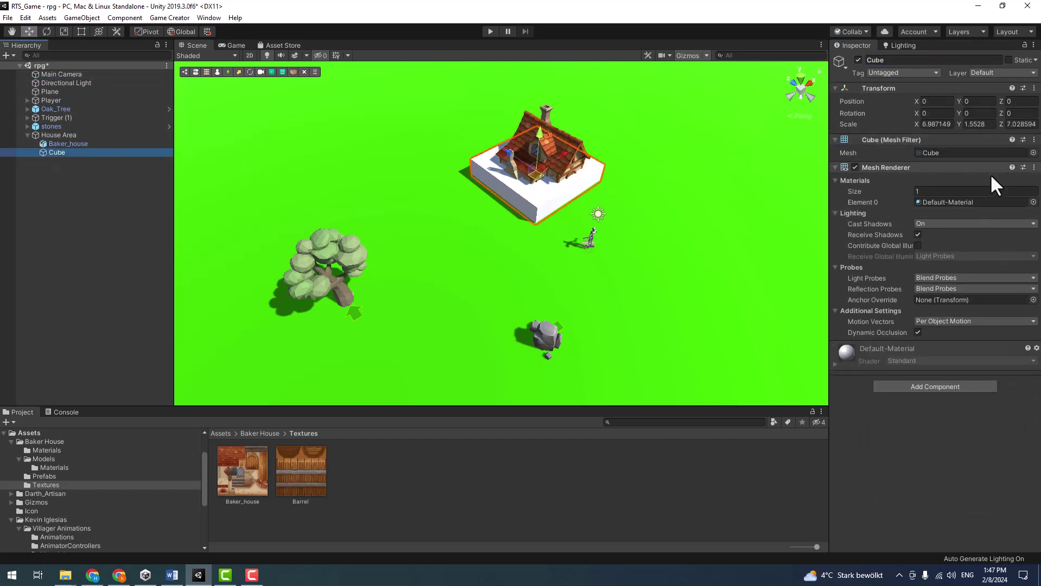
{"action": "left_click", "coordinate": [1033, 202]}
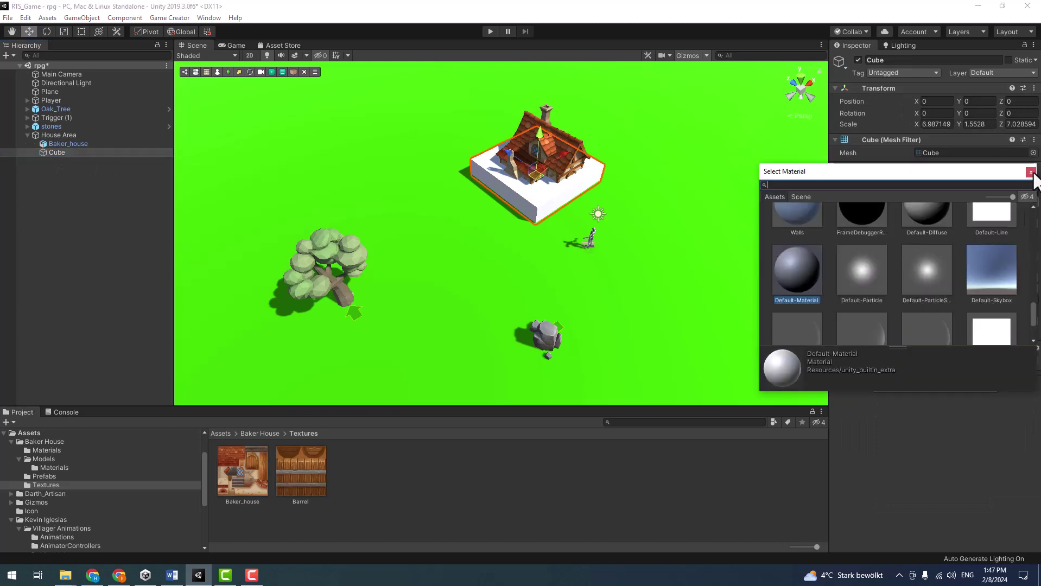
{"action": "type", "text": "bl"}
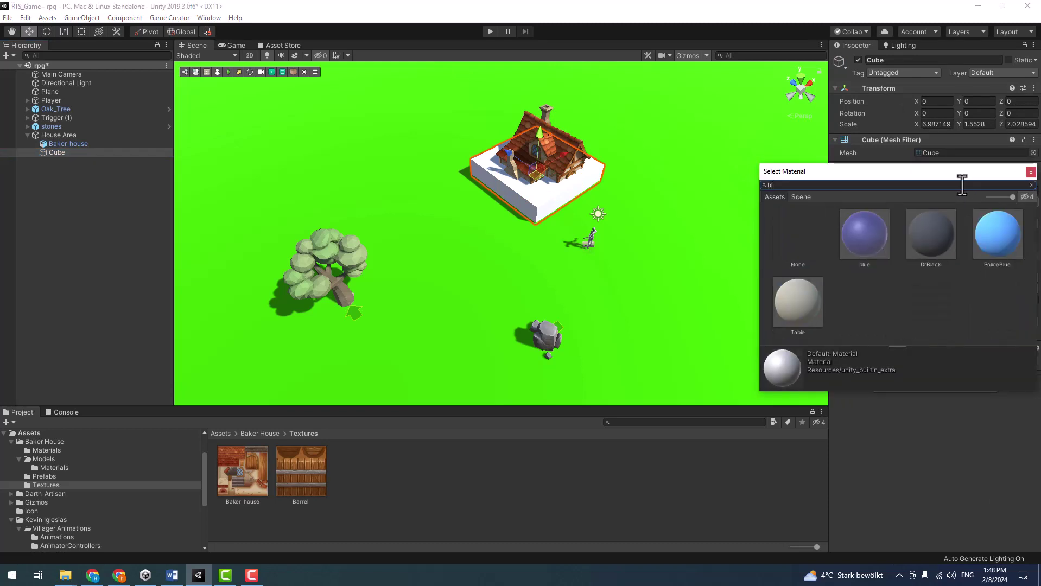
{"action": "type", "text": "ue"}
{"action": "double_click", "coordinate": [847, 245]}
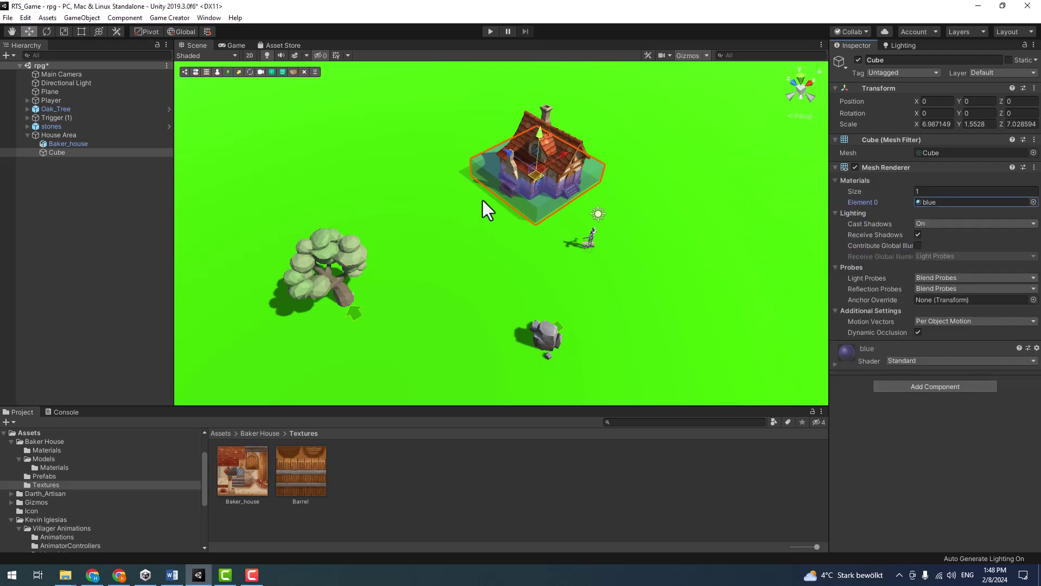
{"action": "left_click_drag", "start_coordinate": [483, 200], "coordinate": [520, 229], "text": "alt"}
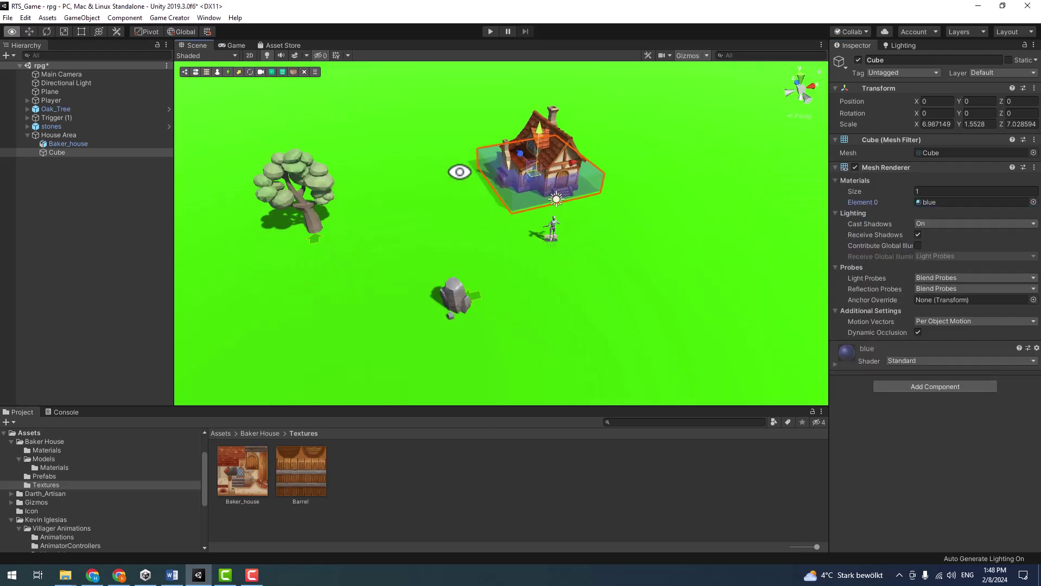
- Deactivate the Baker_house object so the house is hidden
{"action": "left_click", "coordinate": [76, 143]}
{"action": "left_click", "coordinate": [858, 60]}
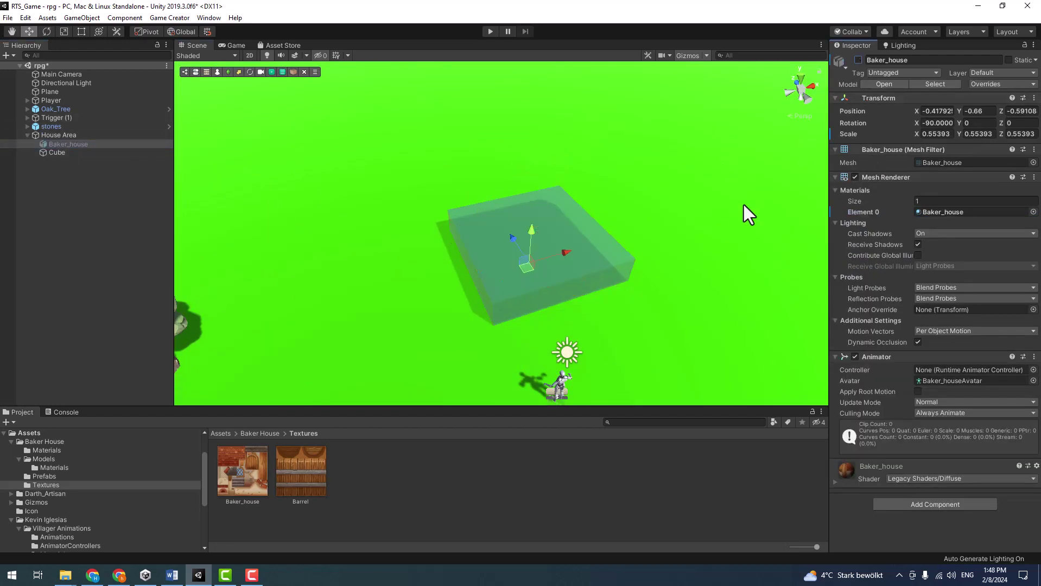
{"action": "left_click_drag", "start_coordinate": [605, 267], "coordinate": [680, 230], "text": "alt"}
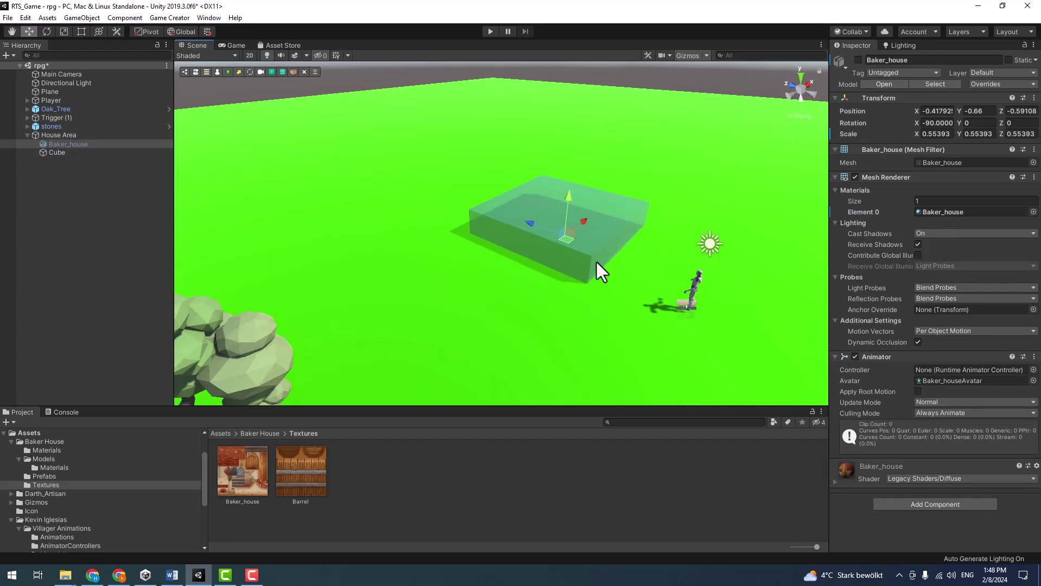
- Collapse the Models, Baker House and Kevin Iglesias folders and open Prefabs
{"action": "left_click", "coordinate": [19, 458]}
{"action": "left_click", "coordinate": [11, 442]}
{"action": "left_click", "coordinate": [9, 468]}
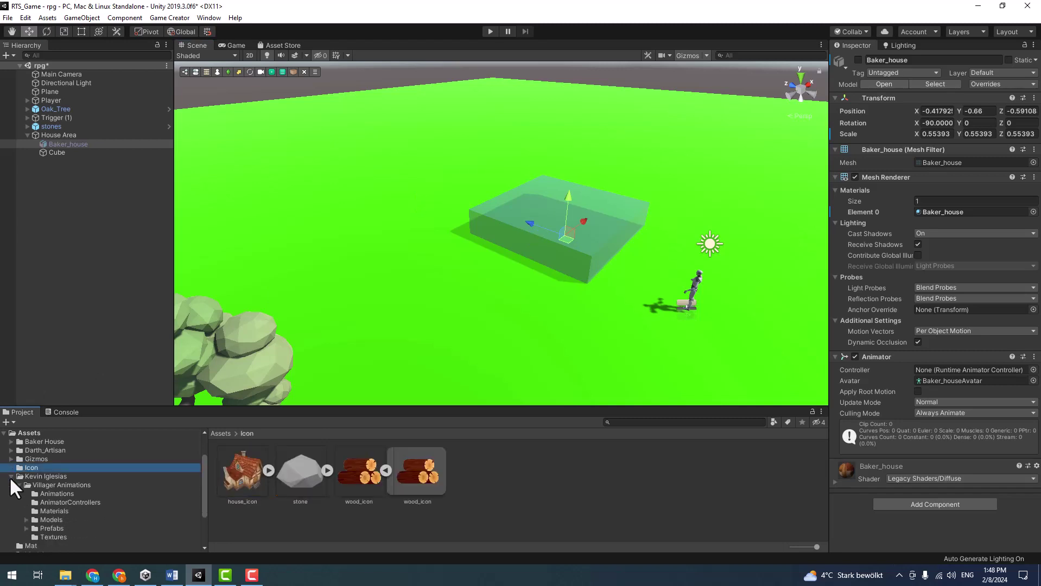
{"action": "left_click", "coordinate": [10, 477]}
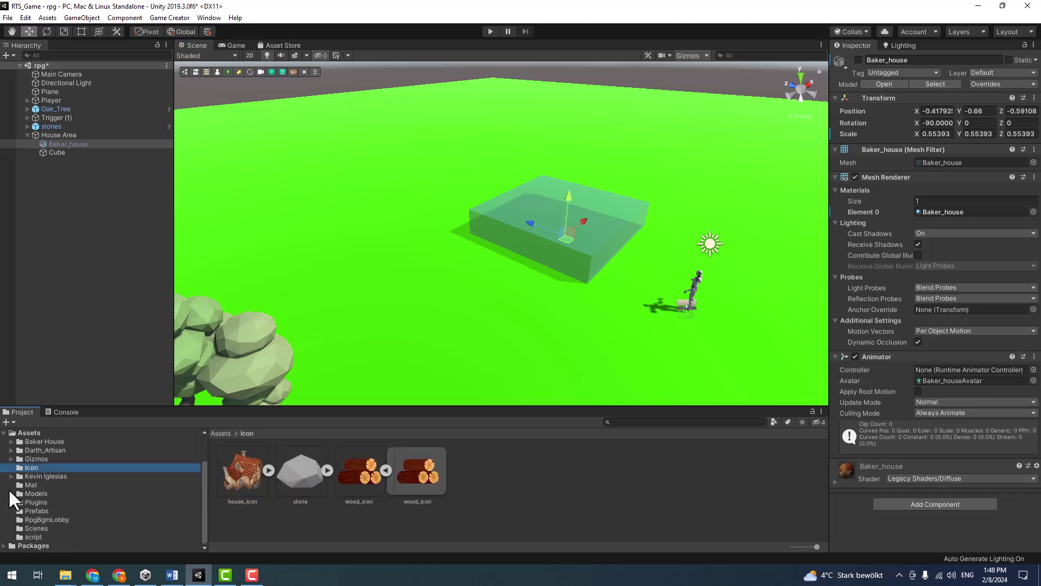
{"action": "left_click", "coordinate": [40, 511]}
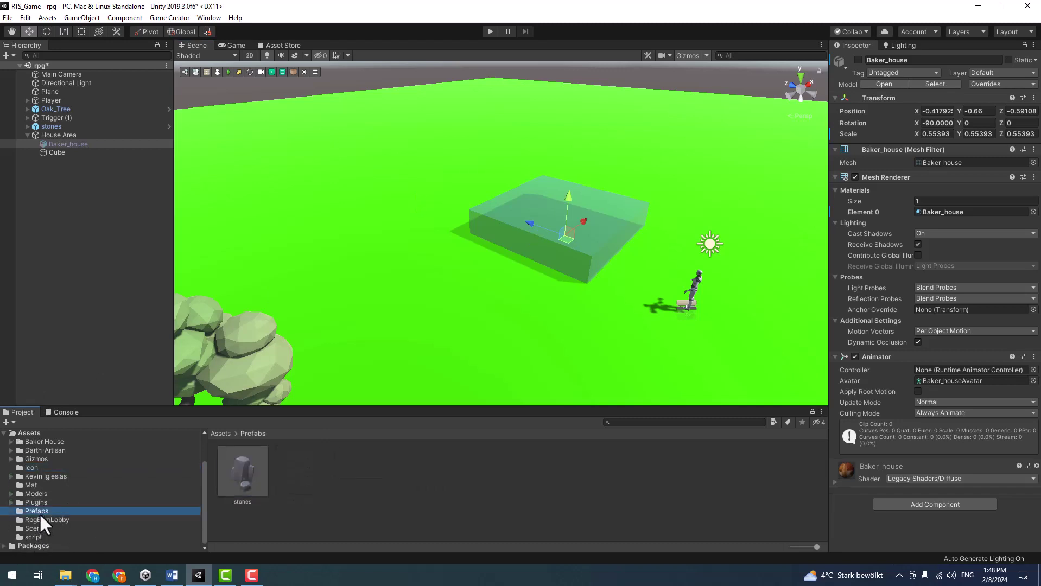
- Drag House Area into Assets/Prefabs, open the new prefab, and select its Cube
{"action": "left_click", "coordinate": [63, 135]}
{"action": "left_click_drag", "start_coordinate": [49, 135], "coordinate": [357, 522]}
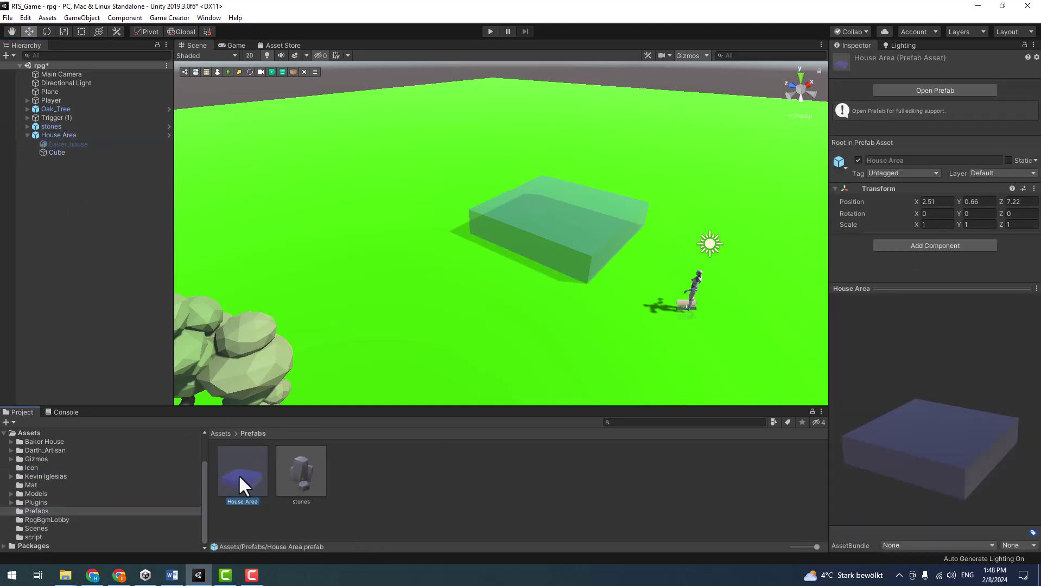
{"action": "double_click", "coordinate": [239, 474]}
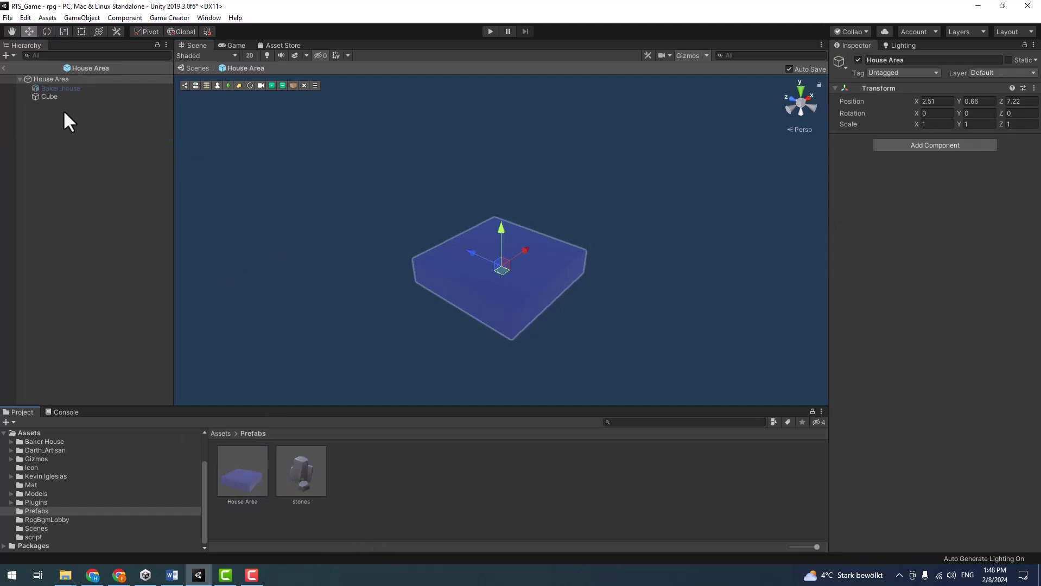
{"action": "mouse_move", "coordinate": [442, 286]}
{"action": "left_mouse_down", "text": "alt"}
{"action": "mouse_move", "coordinate": [354, 282]}
{"action": "mouse_move", "coordinate": [412, 319]}
{"action": "left_mouse_up", "text": "alt"}
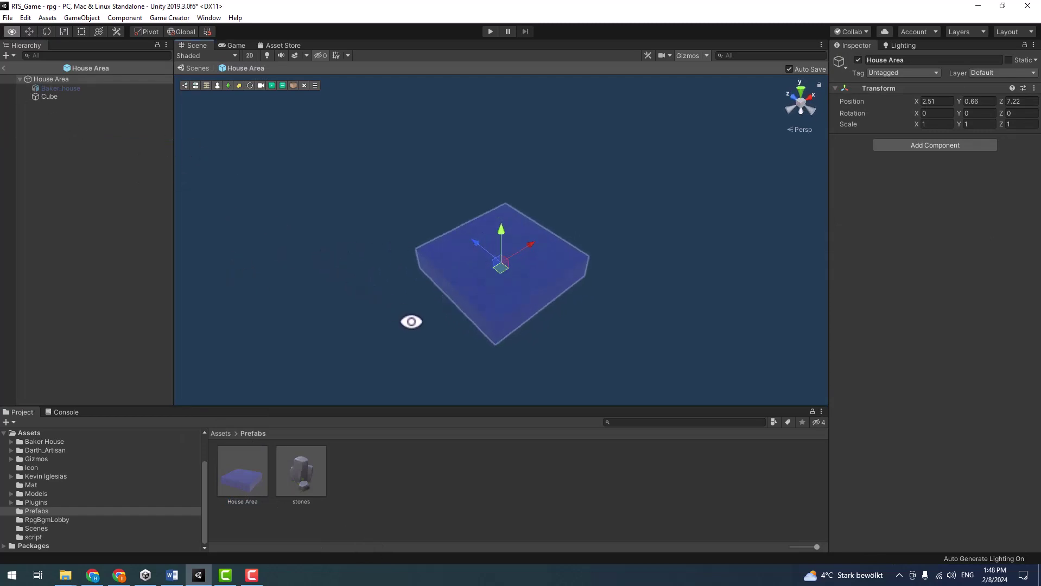
{"action": "left_click", "coordinate": [48, 96]}
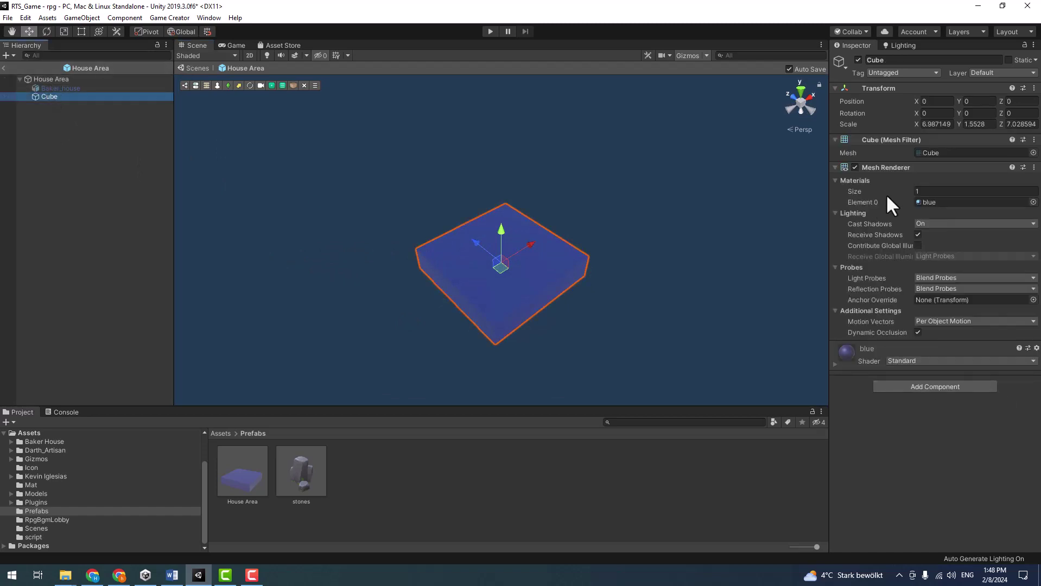
- Add a Box Collider to the Cube with Is Trigger enabled
{"action": "left_click", "coordinate": [938, 384]}
{"action": "type", "text": "box"}
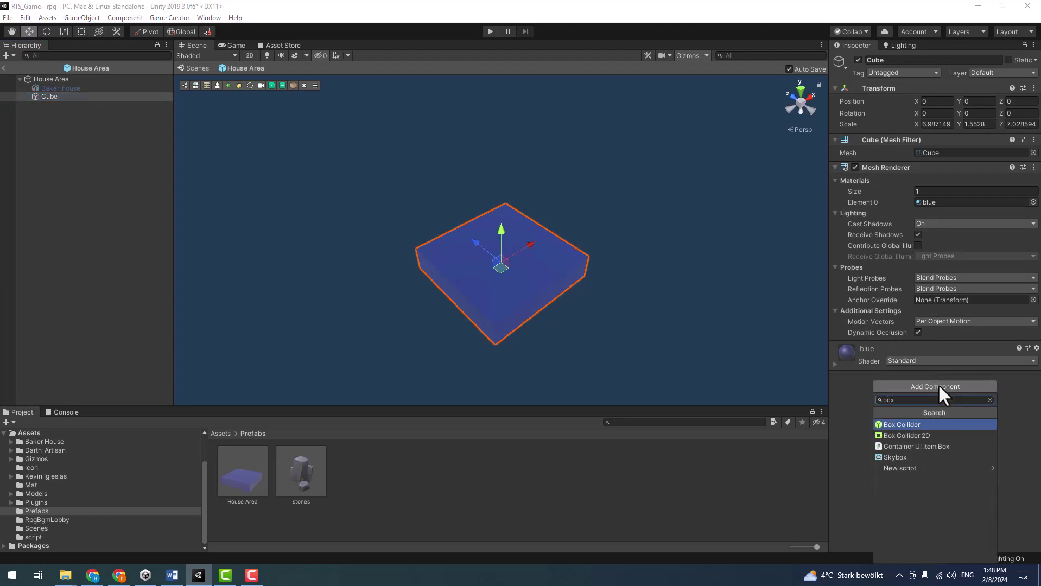
{"action": "key", "text": "Return"}
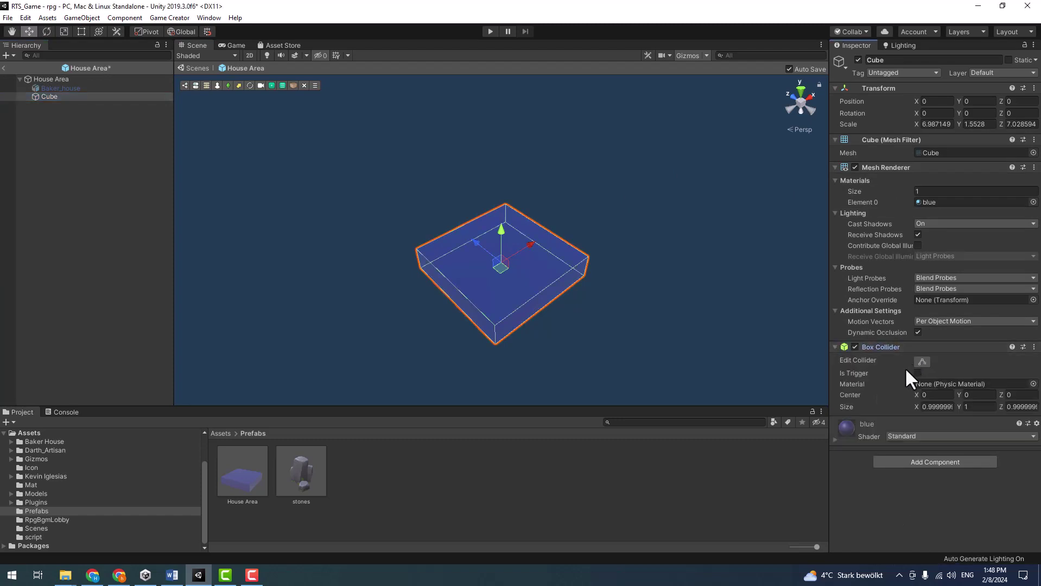
{"action": "left_click", "coordinate": [918, 373]}
- Add a Trigger component set to fire On Mouse Down with the Left button
{"action": "left_click", "coordinate": [913, 461]}
{"action": "type", "text": "tri"}
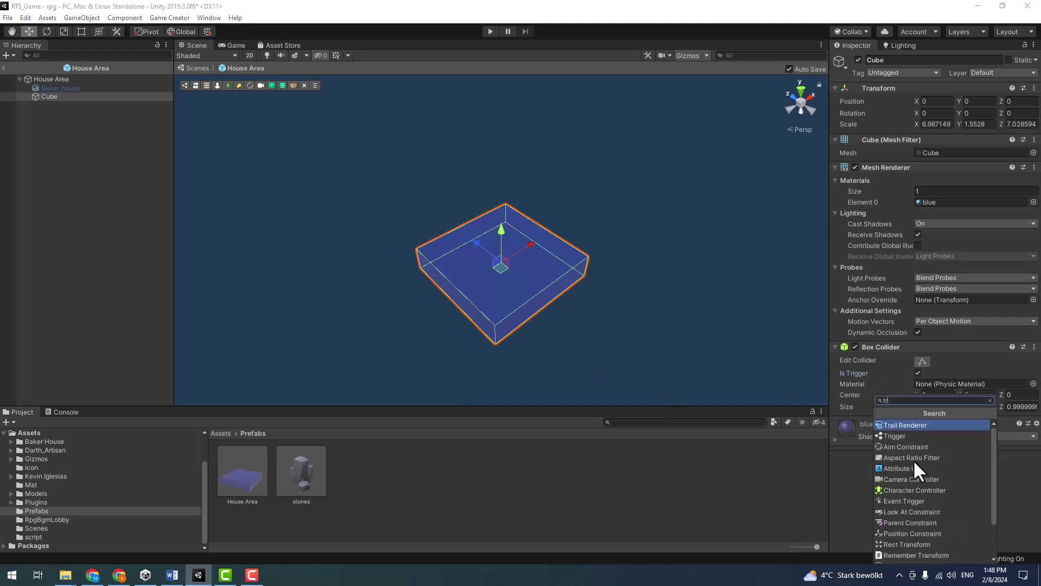
{"action": "key", "text": "Return"}
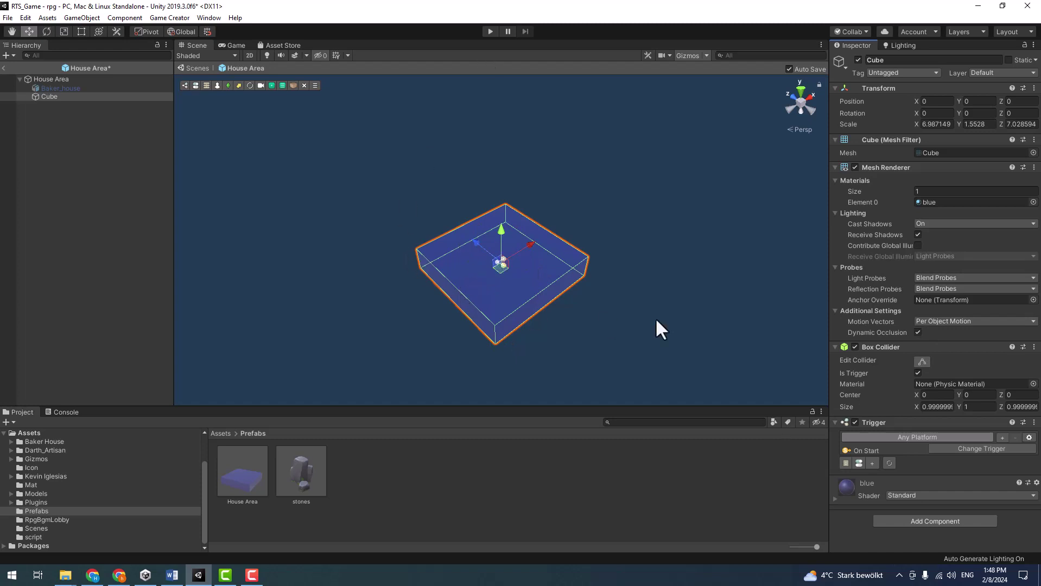
{"action": "left_click", "coordinate": [1002, 448]}
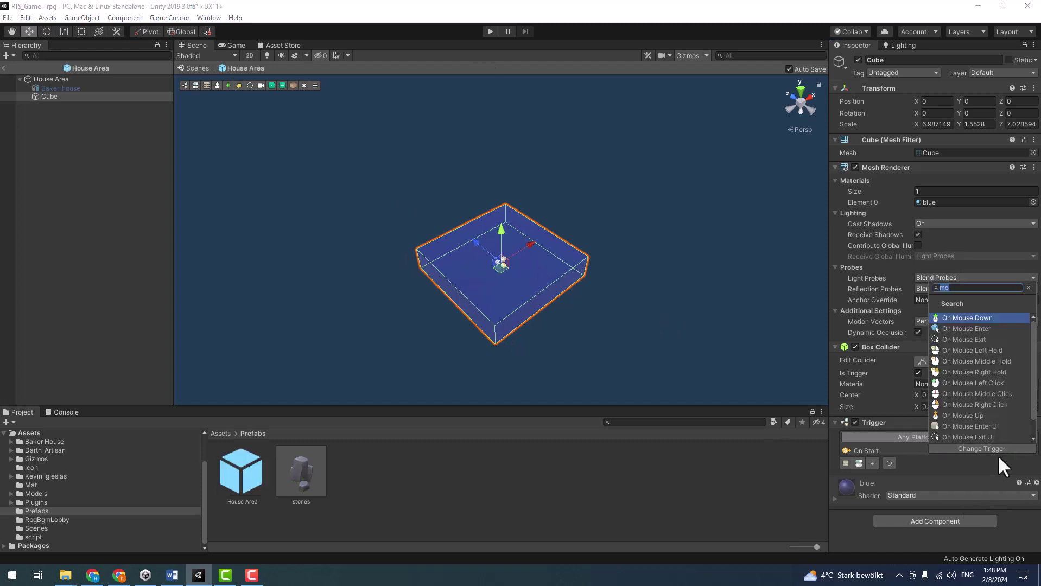
{"action": "left_click", "coordinate": [979, 319]}
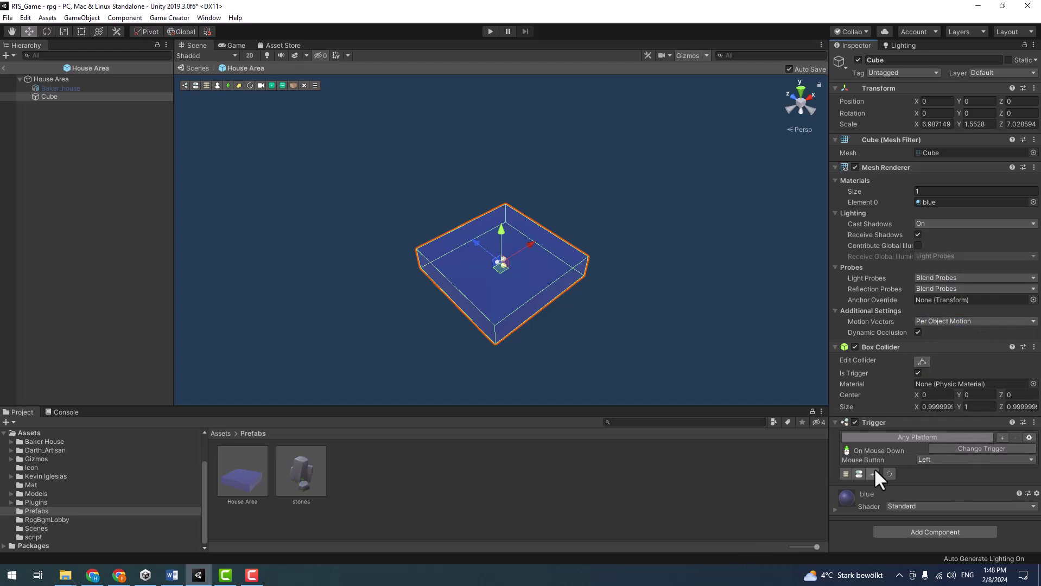
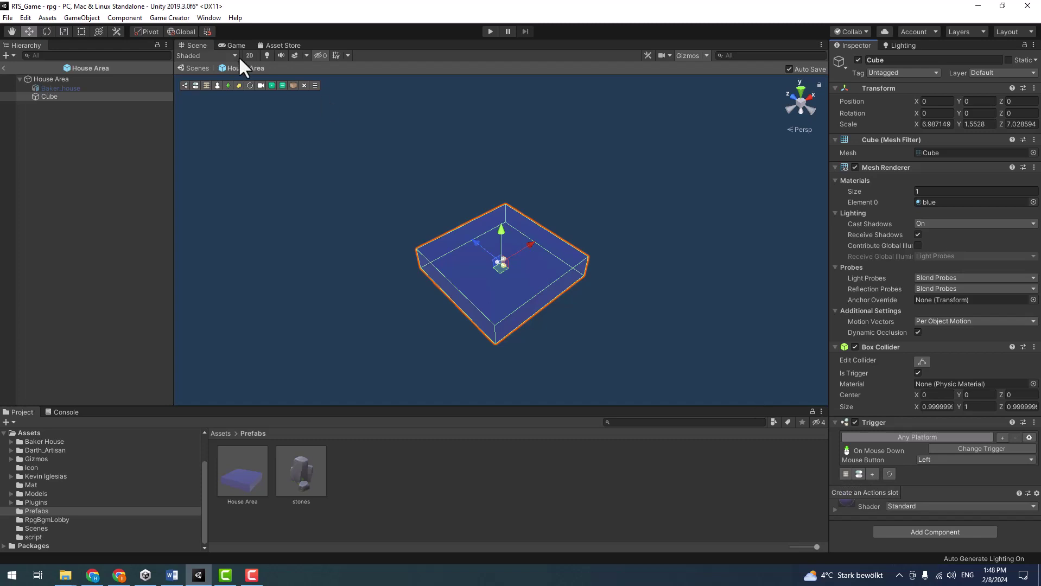
- Select the House Area's Cube and create a new Conditions object for its Trigger component
{"action": "key", "text": "alt"}
{"action": "left_click_drag", "start_coordinate": [649, 299], "coordinate": [616, 231], "text": "alt"}
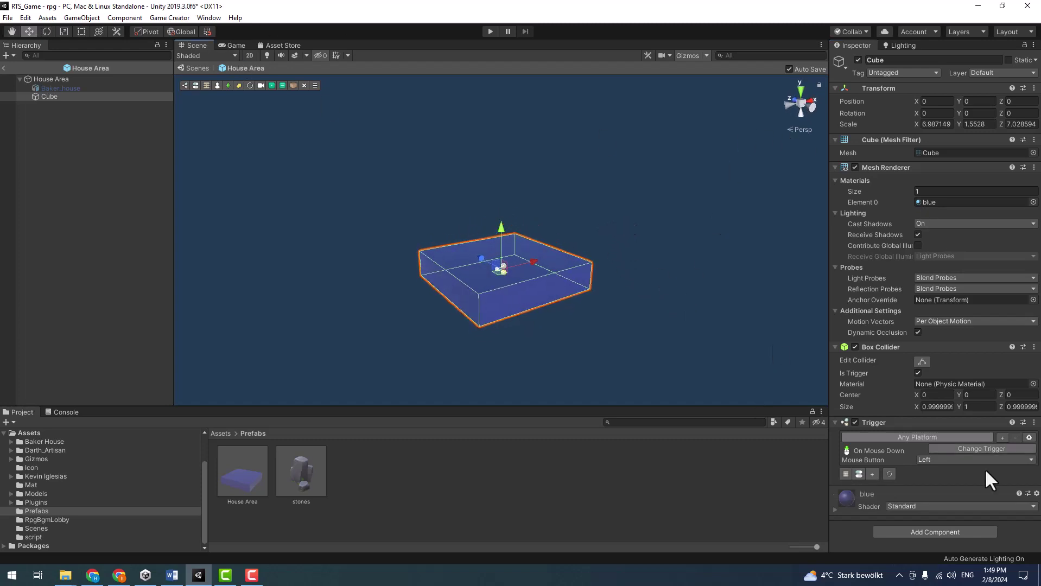
{"action": "left_click", "coordinate": [68, 128]}
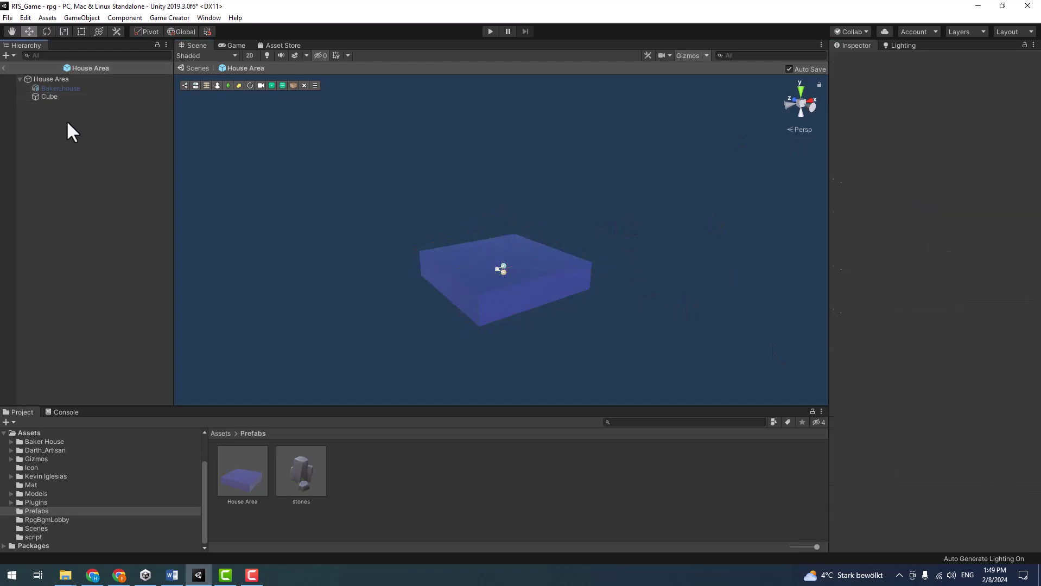
{"action": "left_click", "coordinate": [51, 79]}
{"action": "key", "text": "alt"}
{"action": "left_click_drag", "start_coordinate": [475, 202], "coordinate": [532, 272], "text": "alt"}
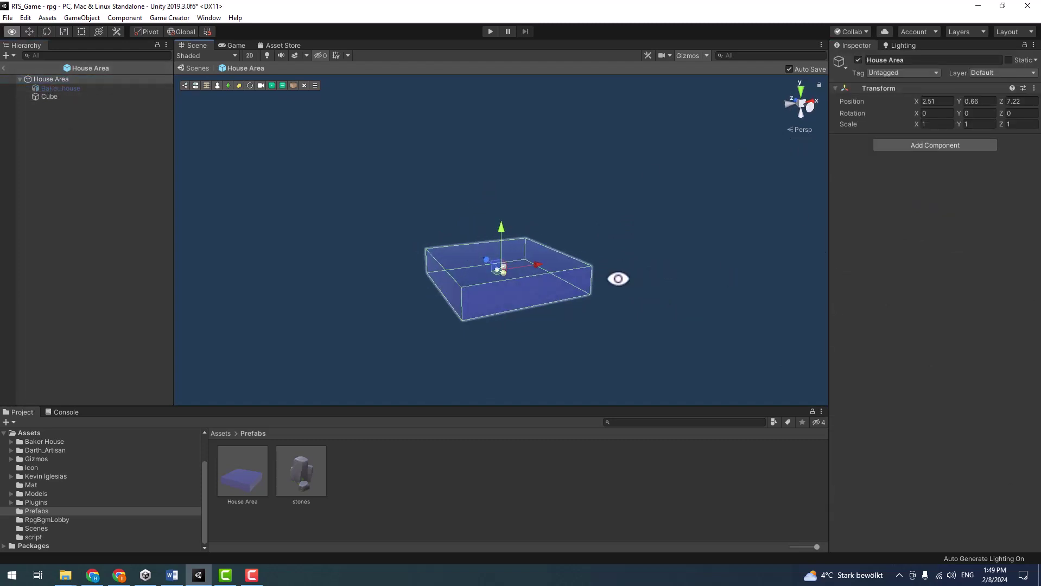
{"action": "left_click", "coordinate": [50, 97]}
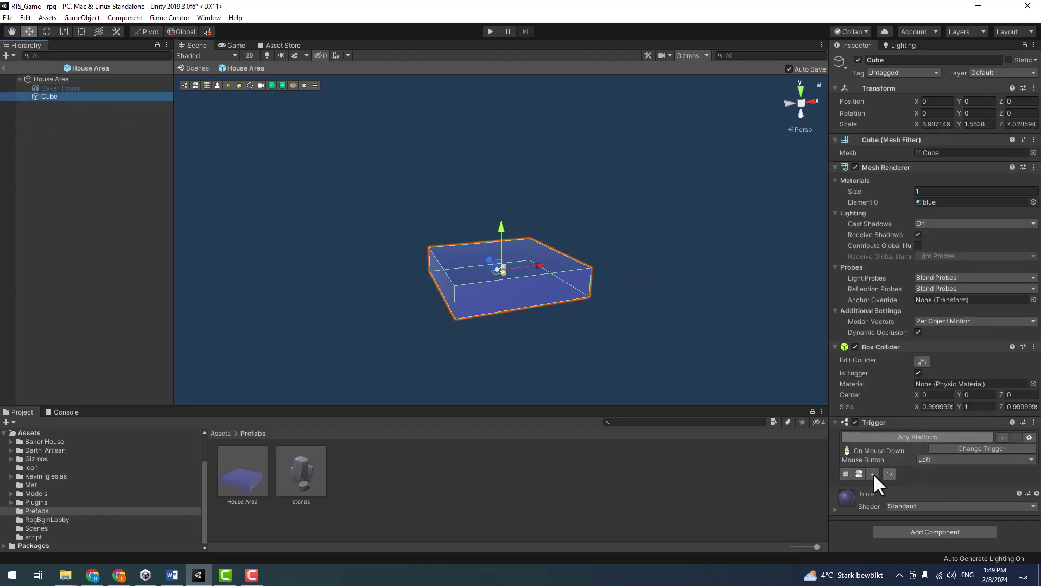
{"action": "left_click", "coordinate": [858, 474]}
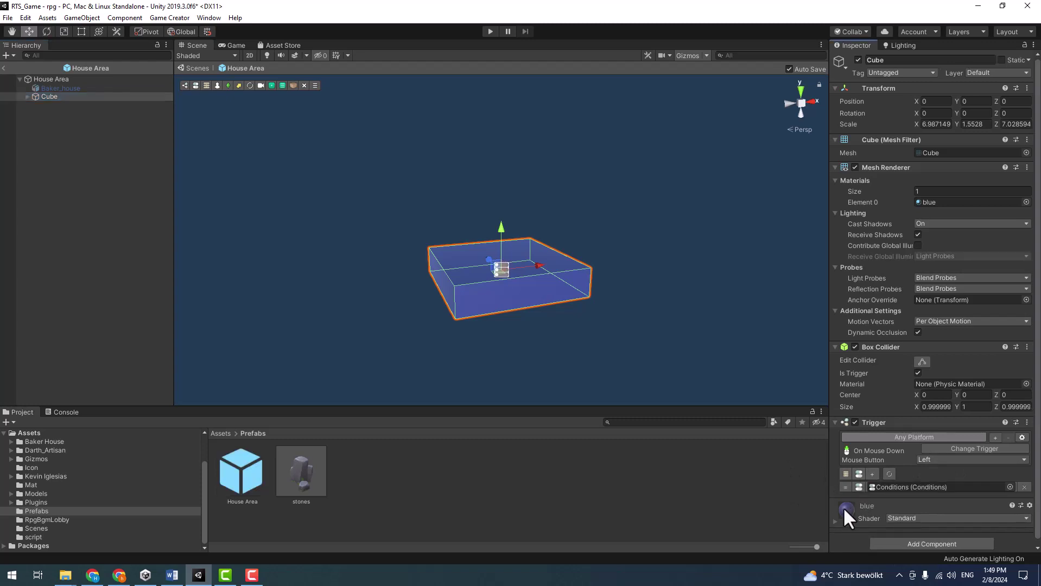
- Add a clause with an Item in Inventory condition requiring at least 10 wood
{"action": "left_click", "coordinate": [57, 106]}
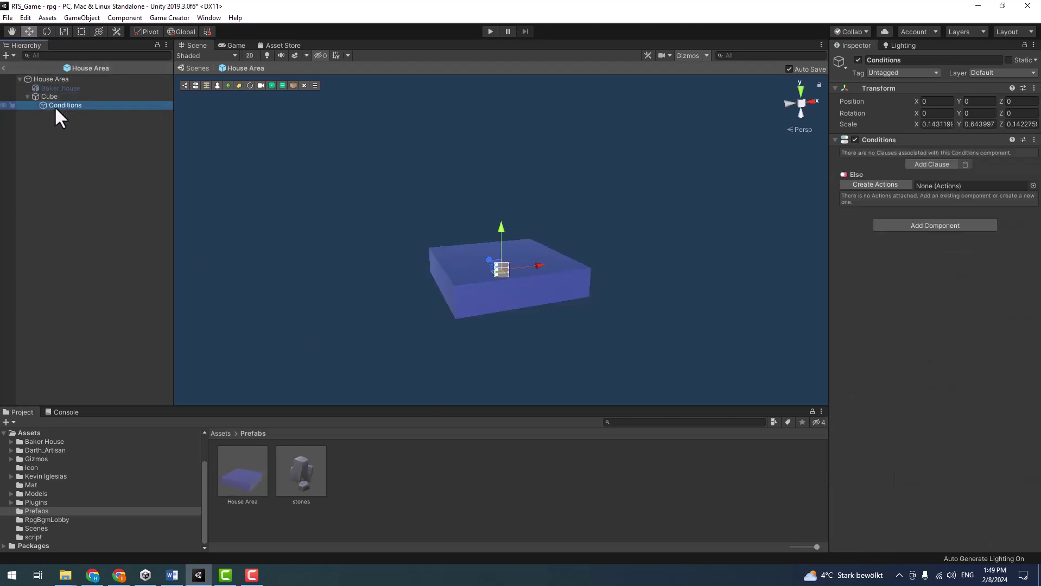
{"action": "left_click", "coordinate": [922, 163]}
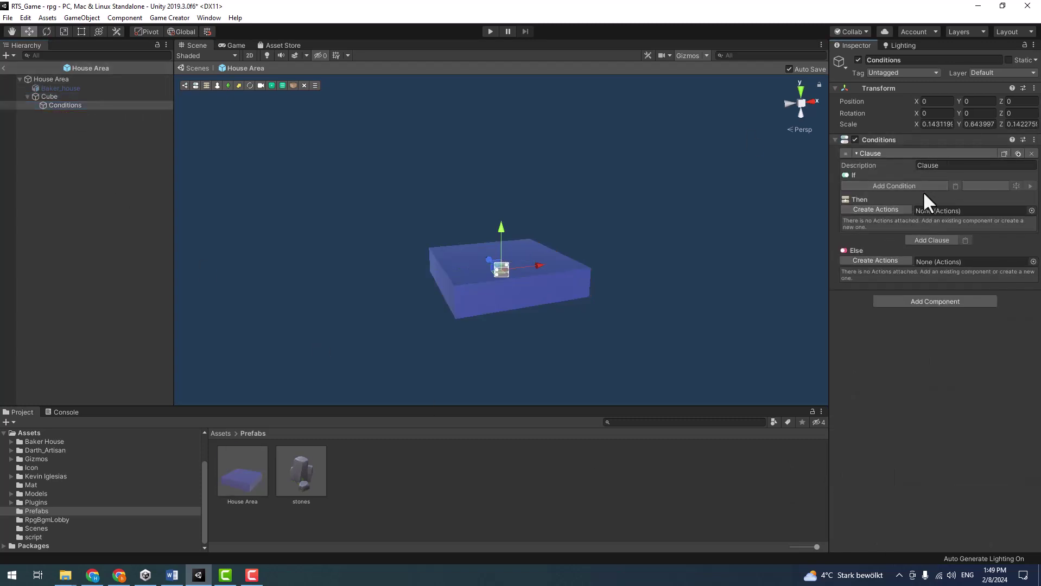
{"action": "left_click", "coordinate": [922, 187]}
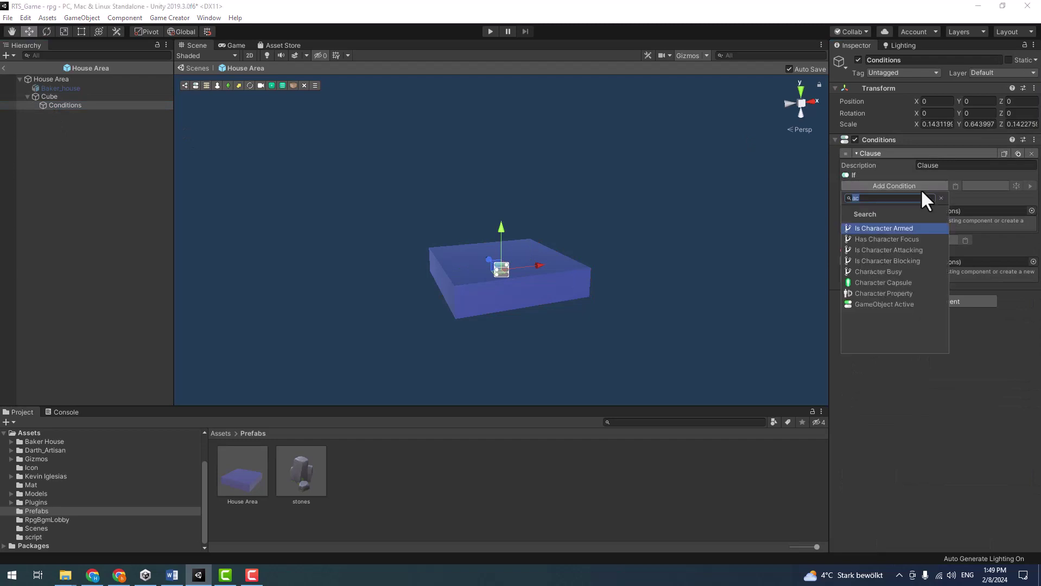
{"action": "type", "text": "item"}
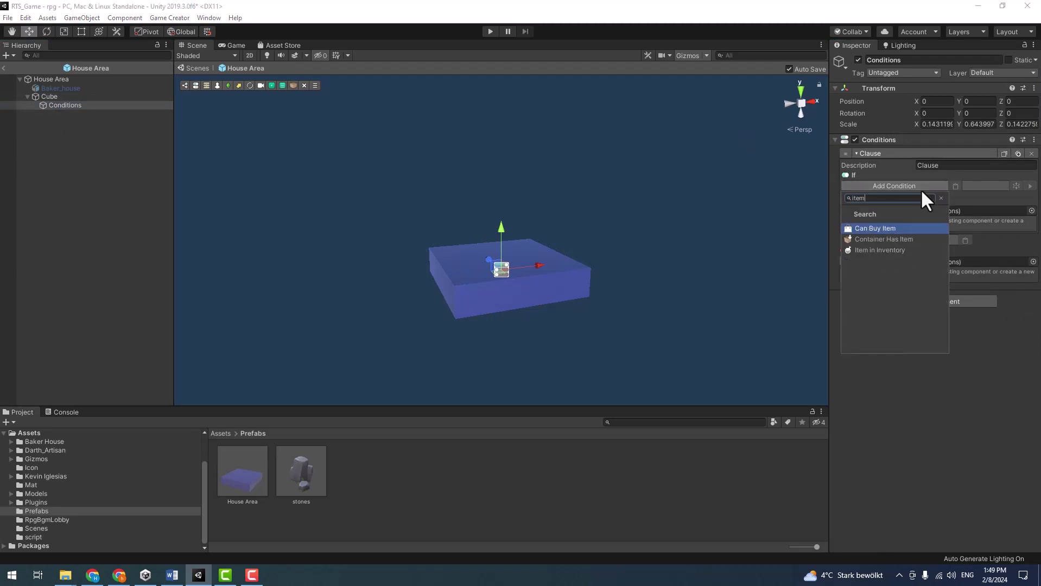
{"action": "left_click", "coordinate": [902, 250]}
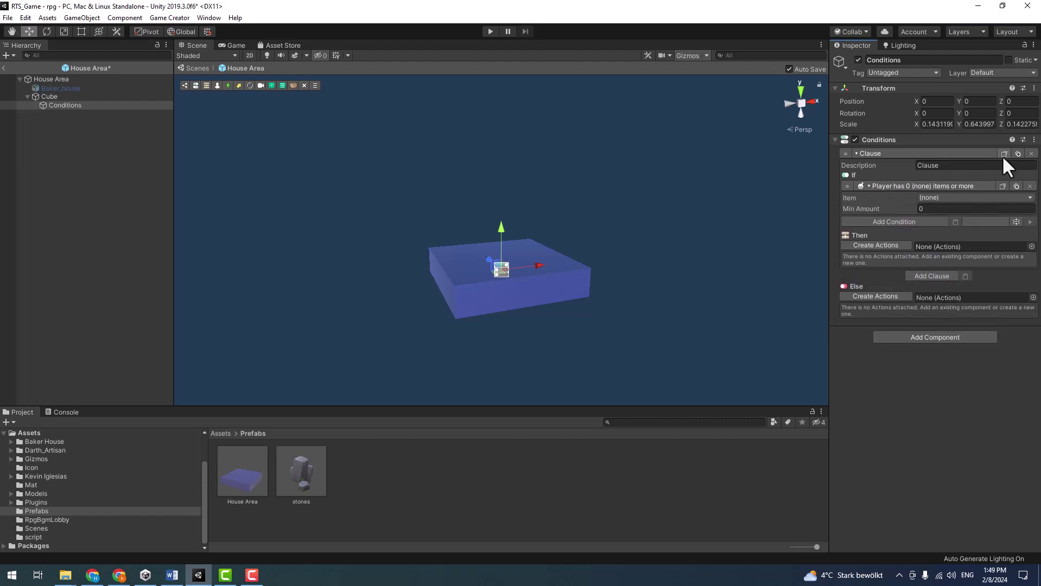
{"action": "left_click", "coordinate": [935, 199]}
{"action": "left_click", "coordinate": [937, 241]}
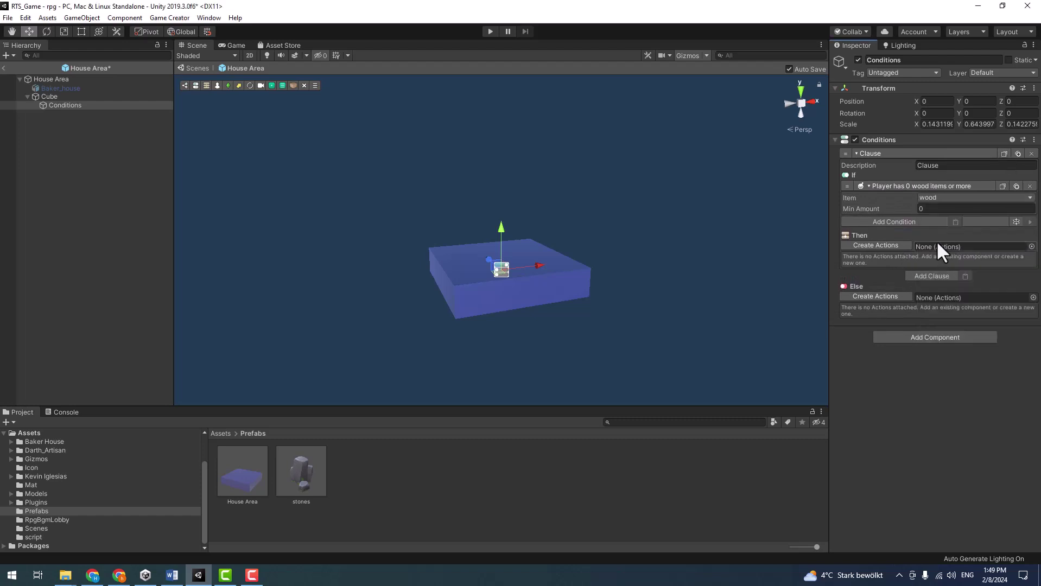
{"action": "left_click", "coordinate": [966, 212]}
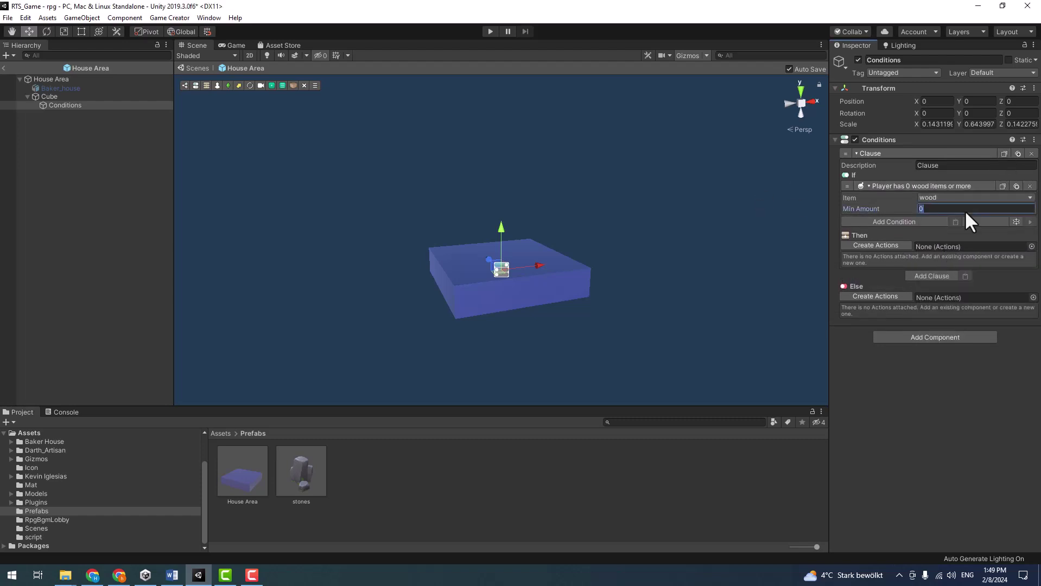
{"action": "type", "text": "10"}
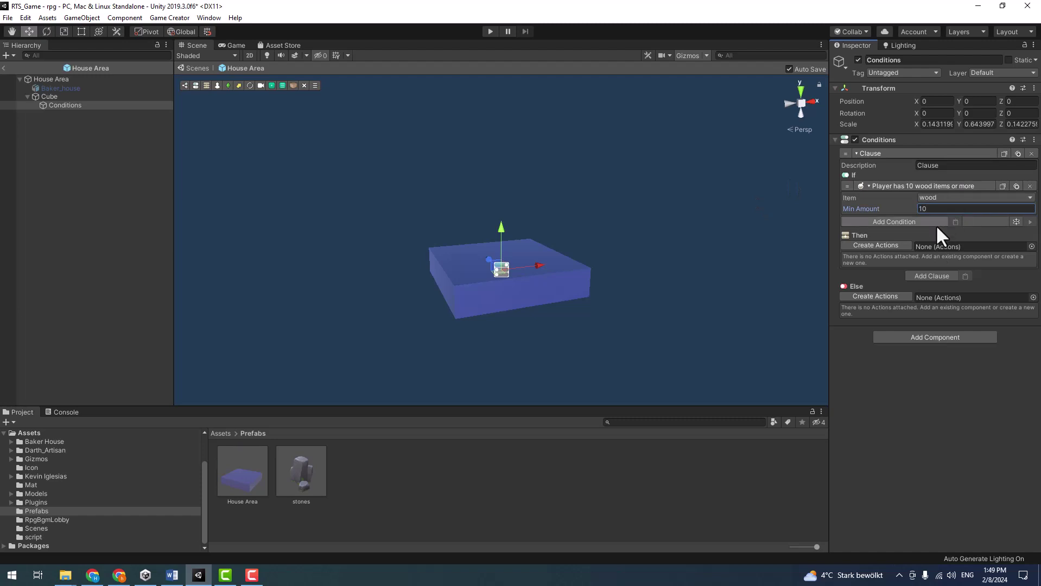
- Duplicate the condition for stone with minimum 10, and create Actions for the Then branch
{"action": "left_click", "coordinate": [935, 223]}
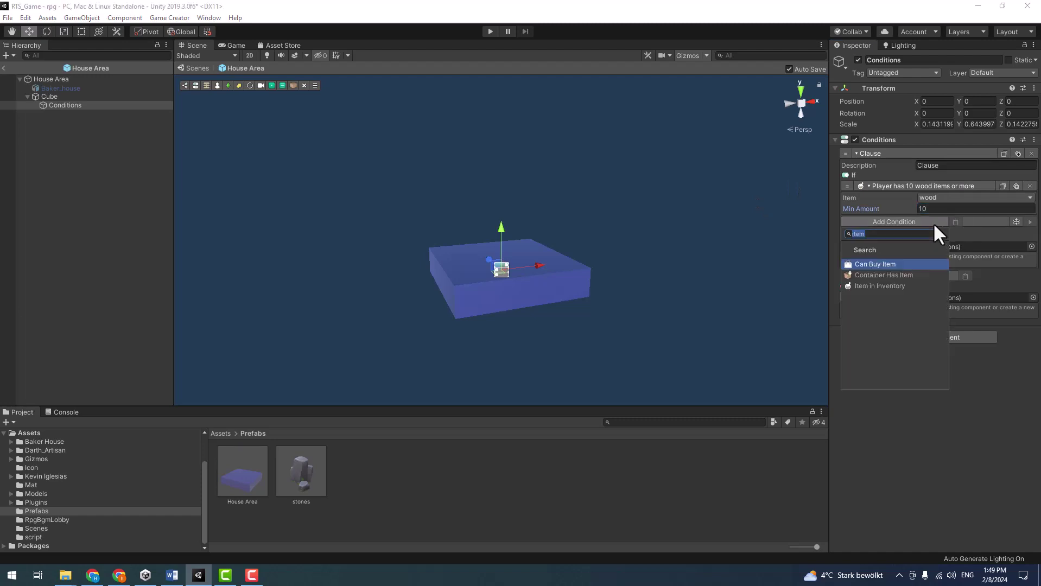
{"action": "left_click", "coordinate": [1012, 185]}
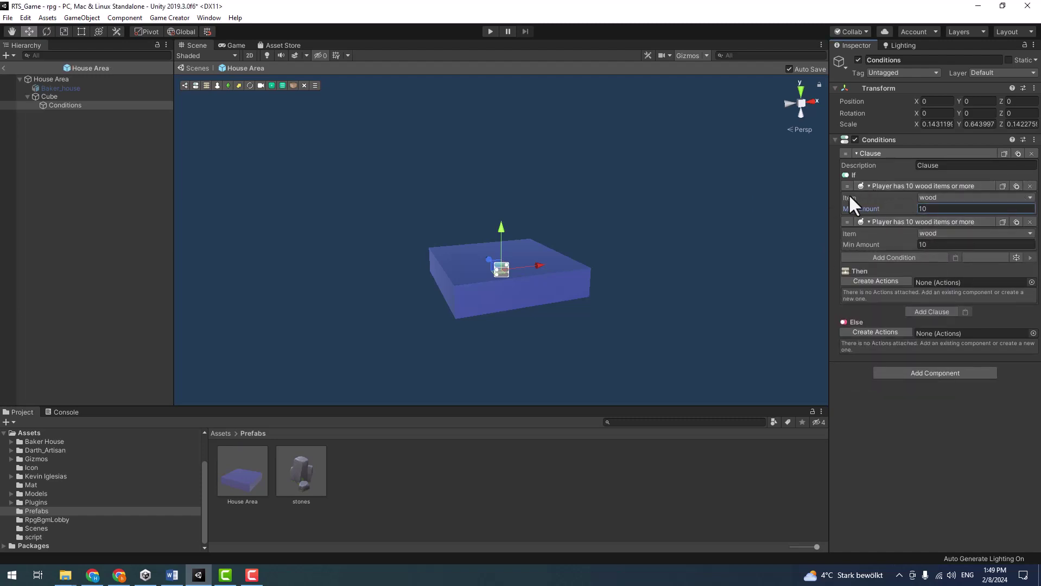
{"action": "left_click", "coordinate": [950, 235]}
{"action": "left_click", "coordinate": [945, 280]}
{"action": "left_click", "coordinate": [939, 209]}
{"action": "key", "text": "Tab"}
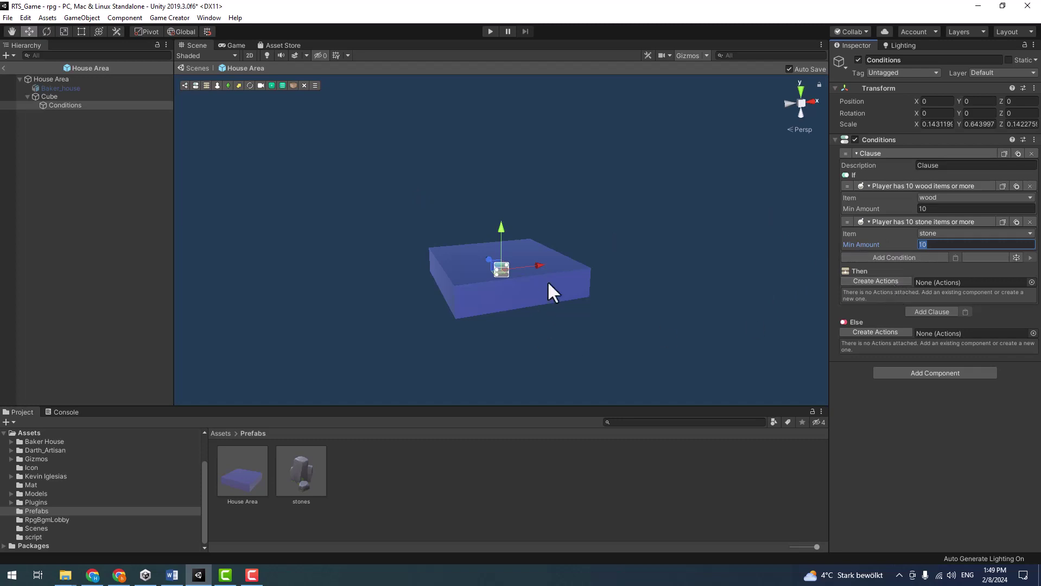
{"action": "left_click", "coordinate": [885, 281]}
- Delete the Then branch's Actions object and create an Actions object under Else instead
{"action": "left_click", "coordinate": [959, 282]}
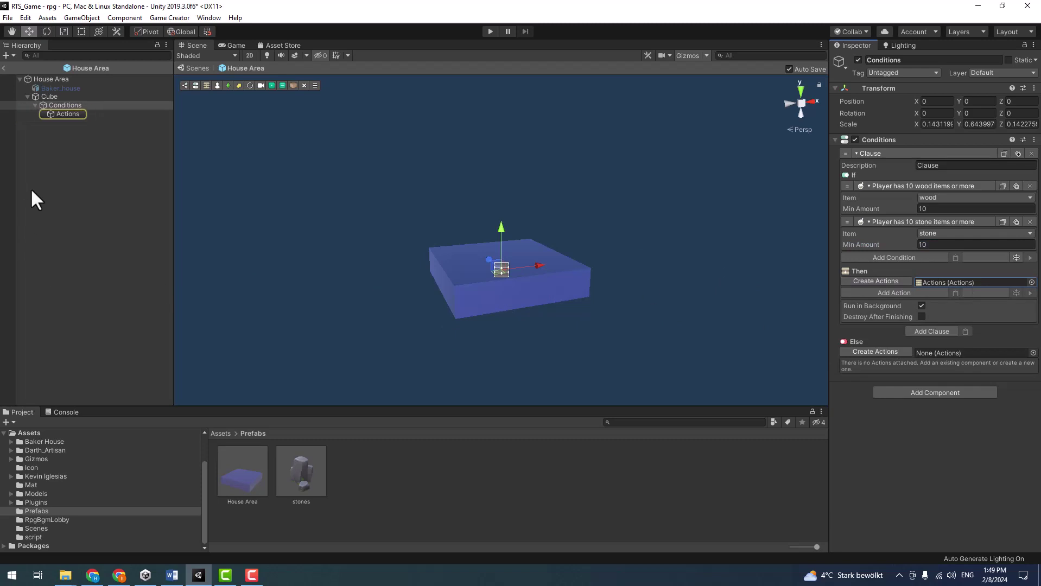
{"action": "left_click", "coordinate": [61, 114]}
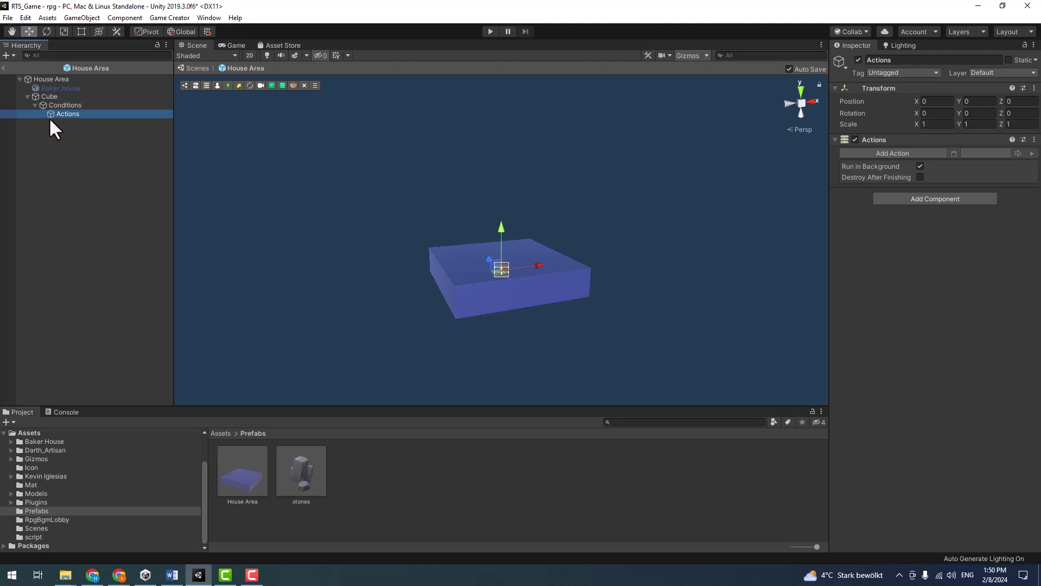
{"action": "key", "text": "Delete"}
{"action": "left_click", "coordinate": [33, 104]}
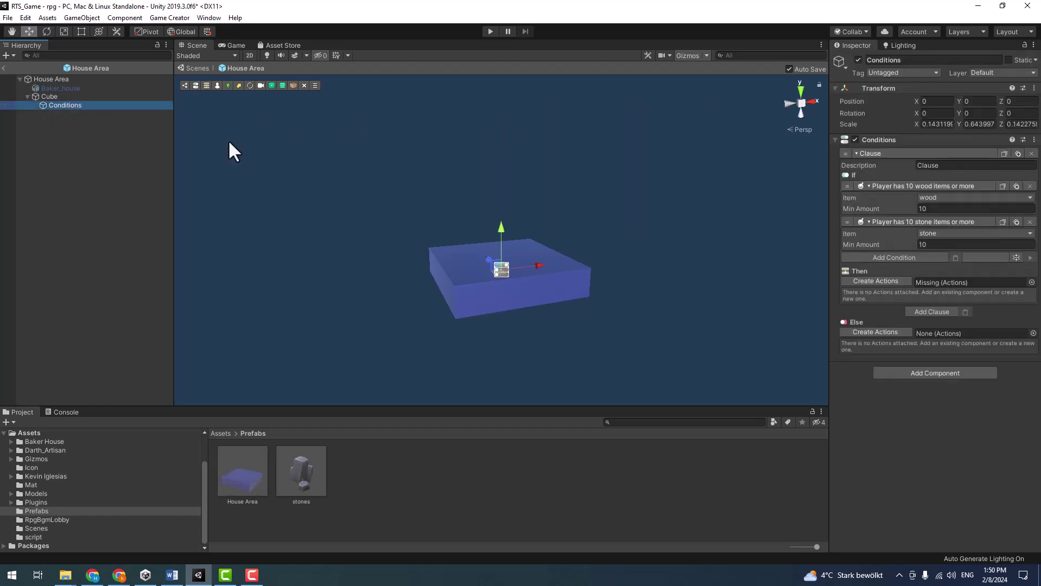
{"action": "left_click", "coordinate": [868, 331]}
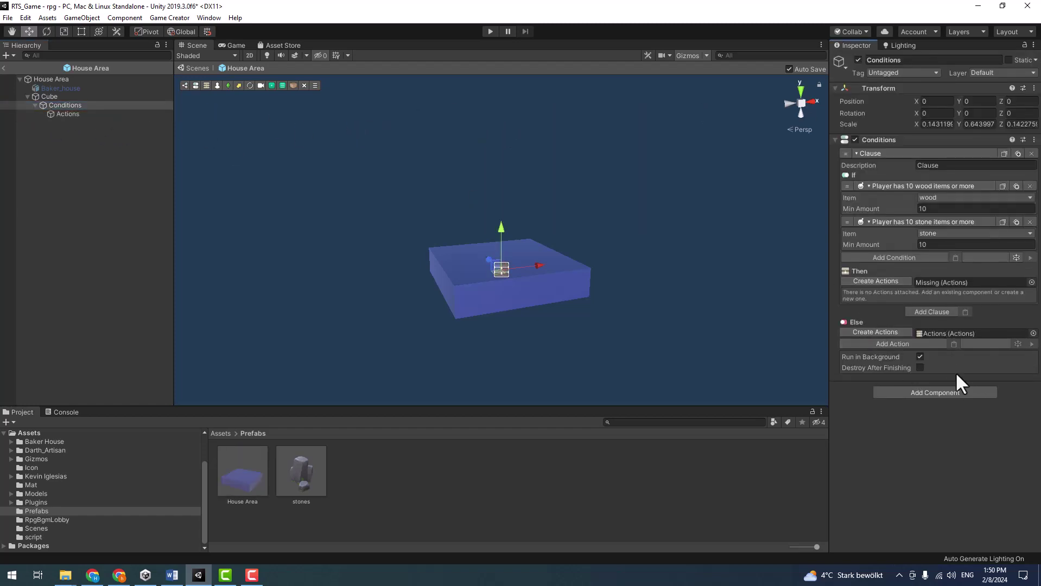
- Add a Play Sound action to Else using the Block audio clip
{"action": "left_click", "coordinate": [947, 333]}
{"action": "left_click", "coordinate": [912, 345]}
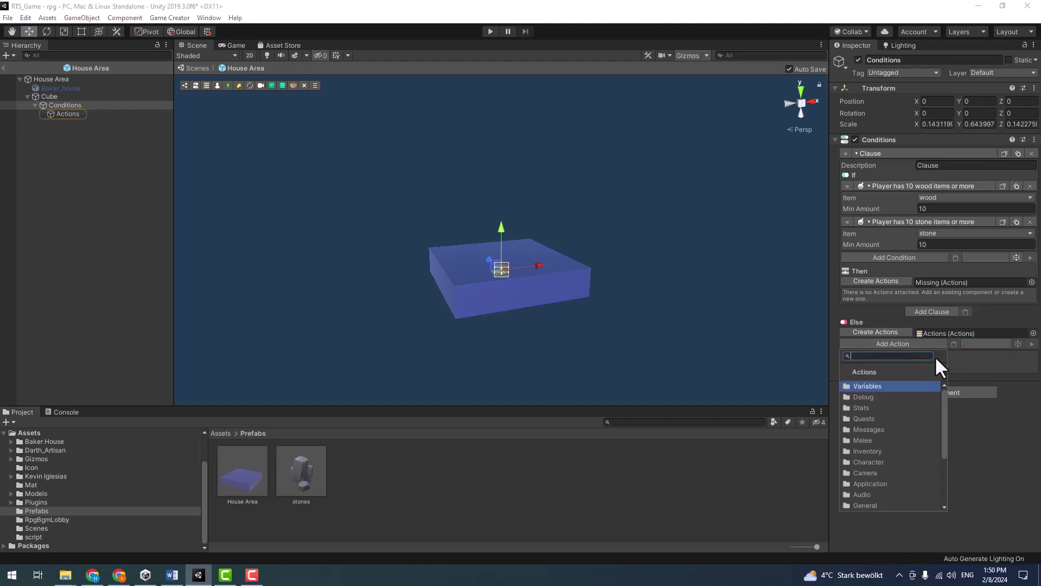
{"action": "type", "text": "pla"}
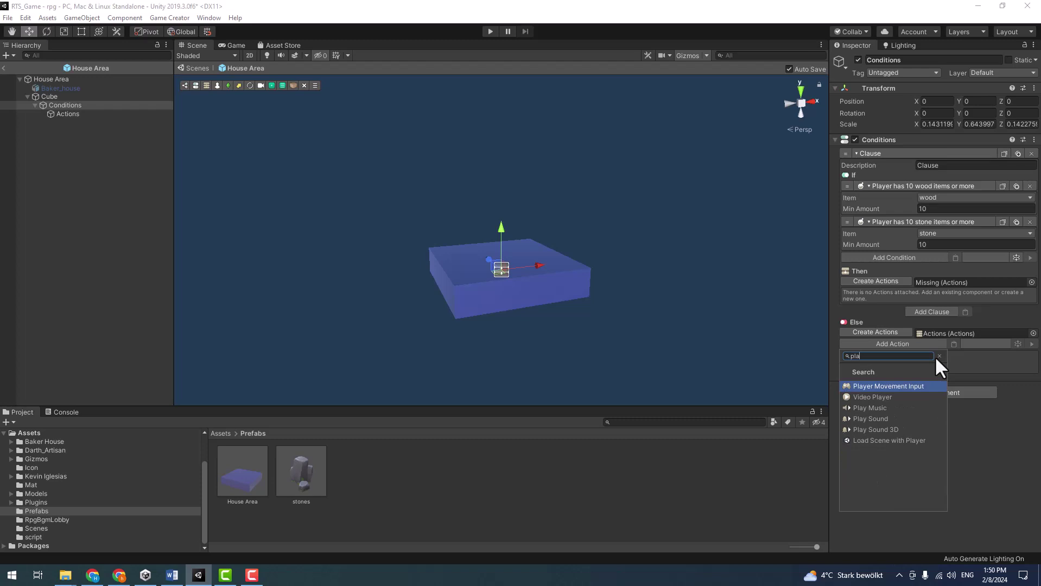
{"action": "left_click", "coordinate": [892, 419]}
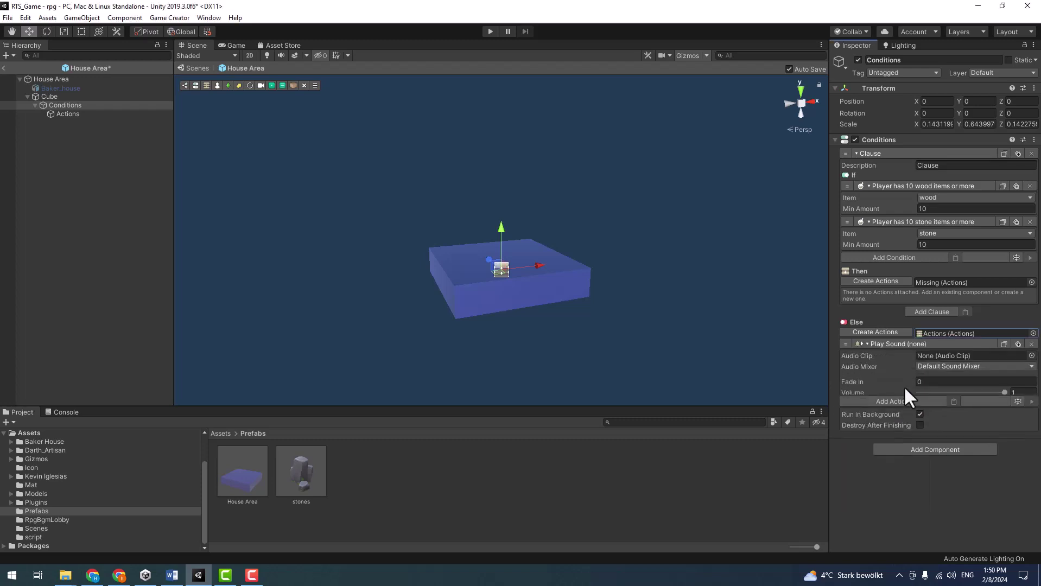
{"action": "left_click", "coordinate": [1032, 356]}
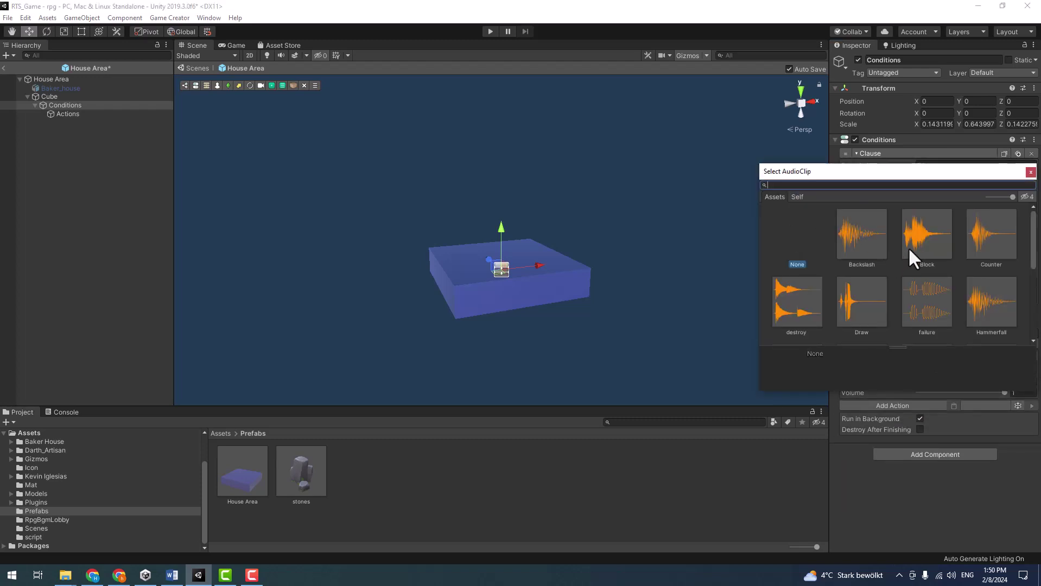
{"action": "double_click", "coordinate": [907, 250]}
- Add a Floating Message action reading 'you cant'
{"action": "left_click", "coordinate": [895, 405]}
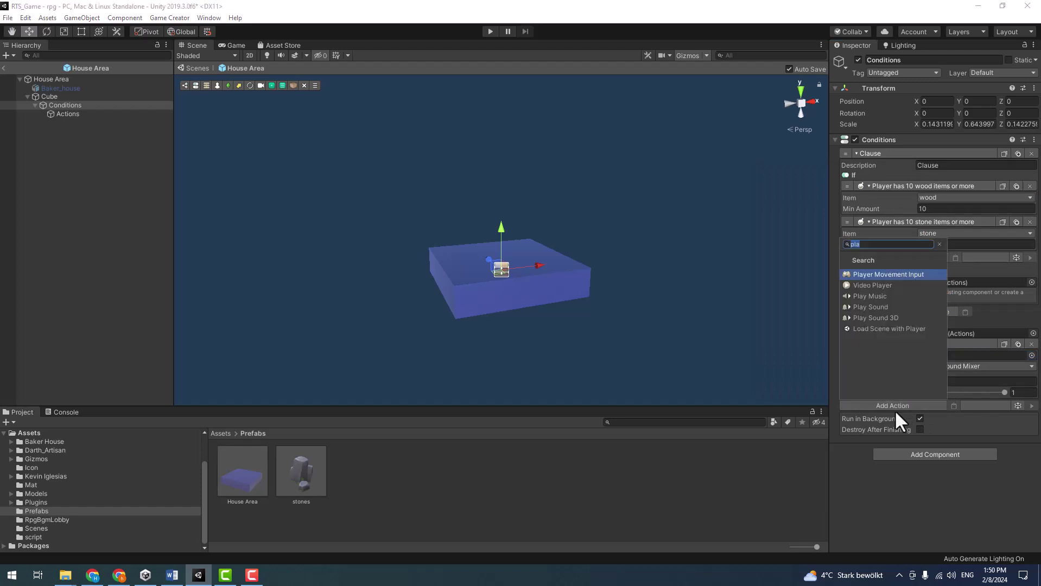
{"action": "type", "text": "message"}
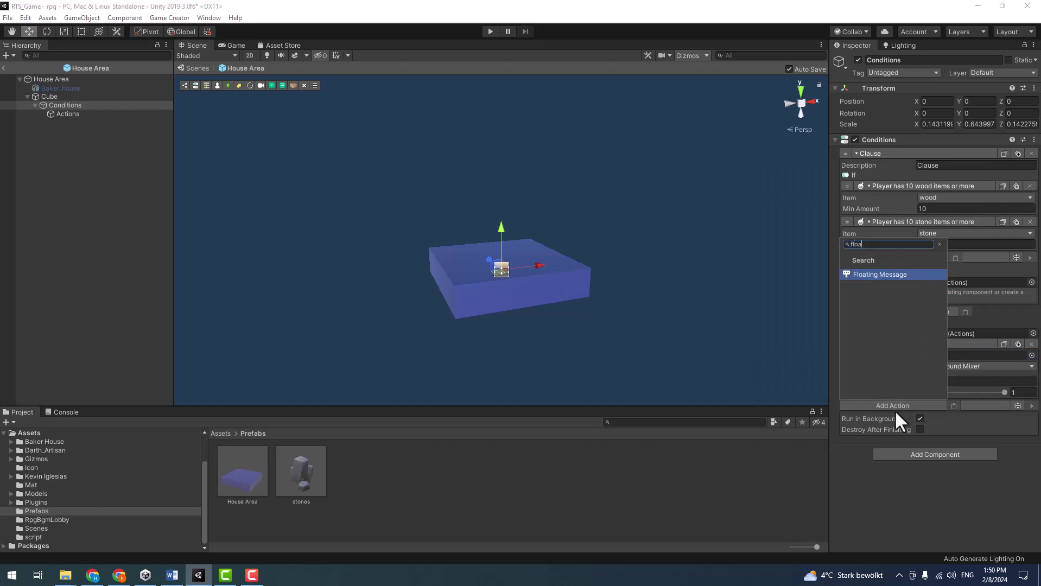
{"action": "key", "text": "Return"}
{"action": "left_click", "coordinate": [941, 418]}
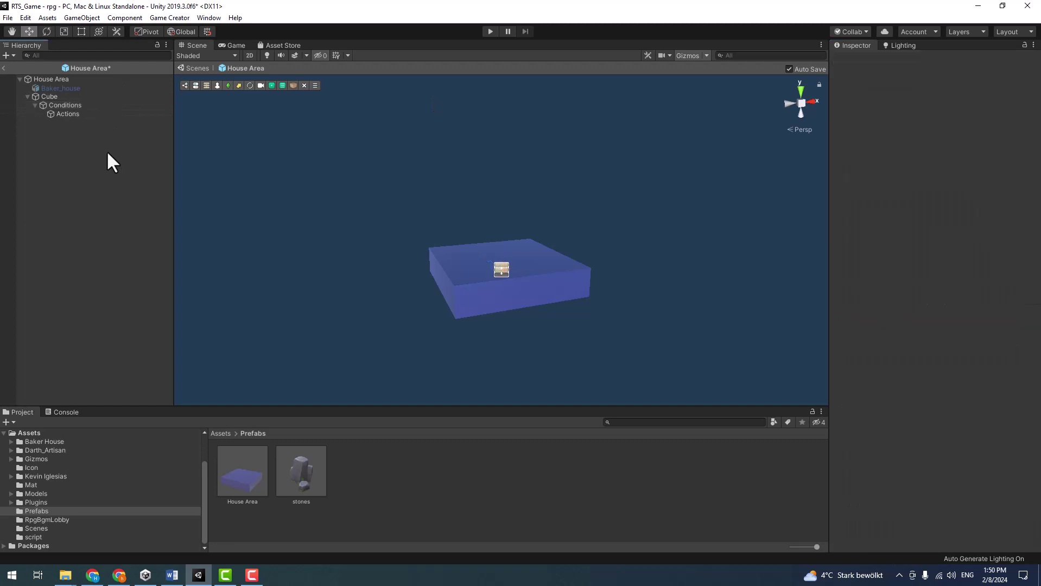
- Briefly play-test the scene, then reopen the House Area prefab in Prefab Mode
{"action": "left_click", "coordinate": [74, 105]}
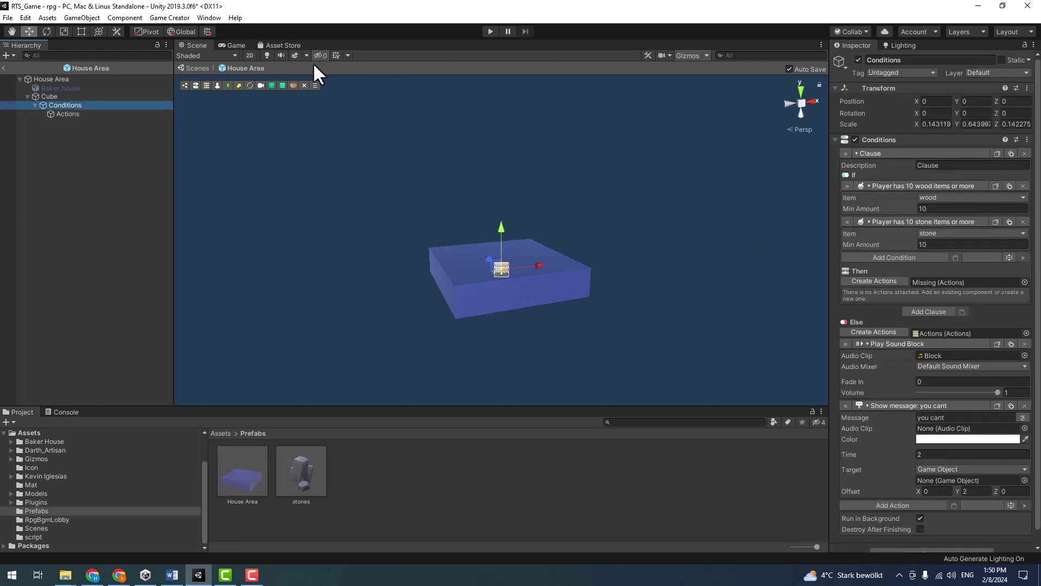
{"action": "left_click", "coordinate": [489, 34]}
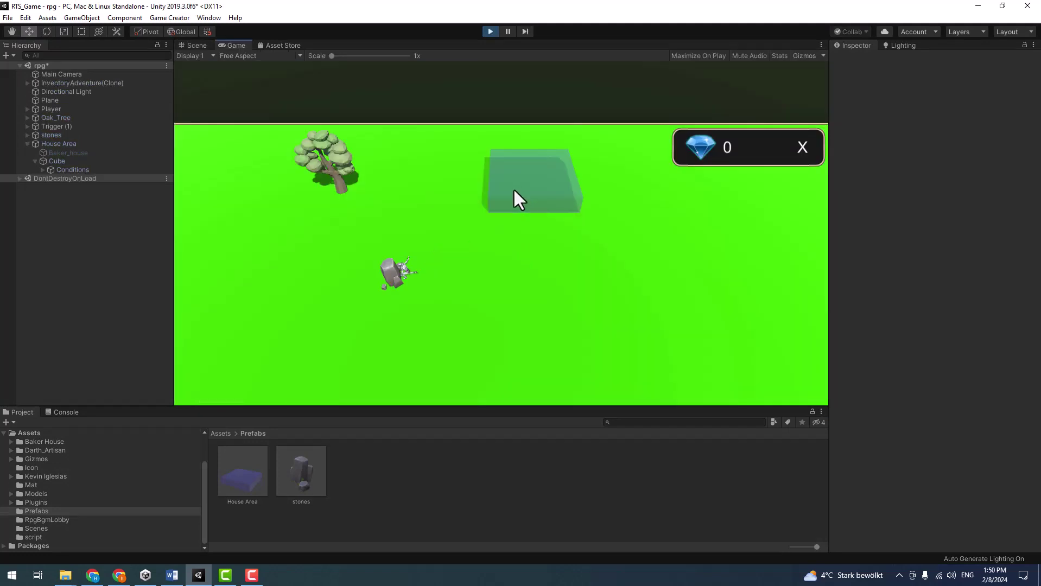
{"action": "left_click", "coordinate": [490, 31]}
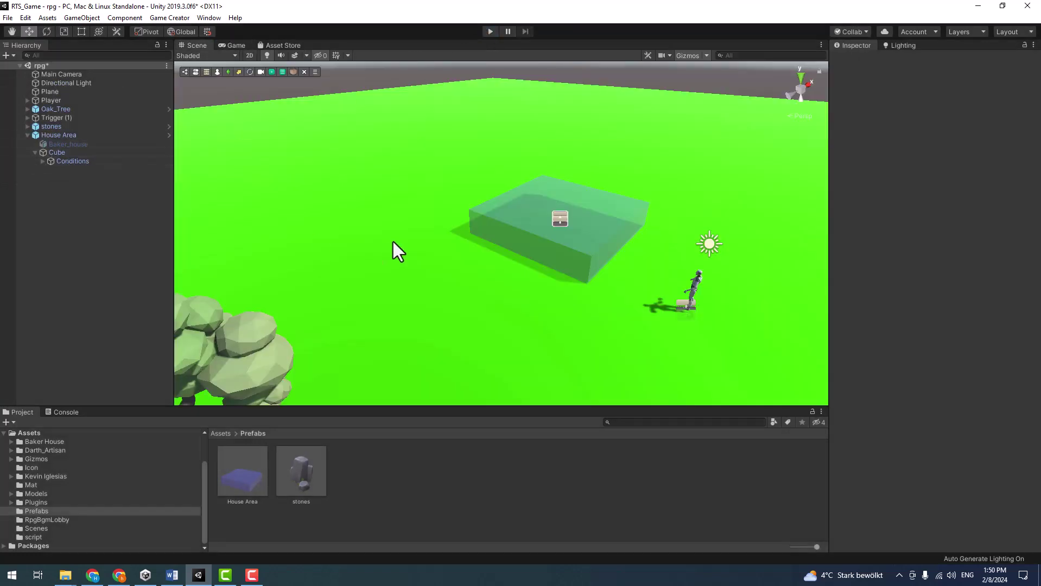
{"action": "left_click", "coordinate": [82, 135]}
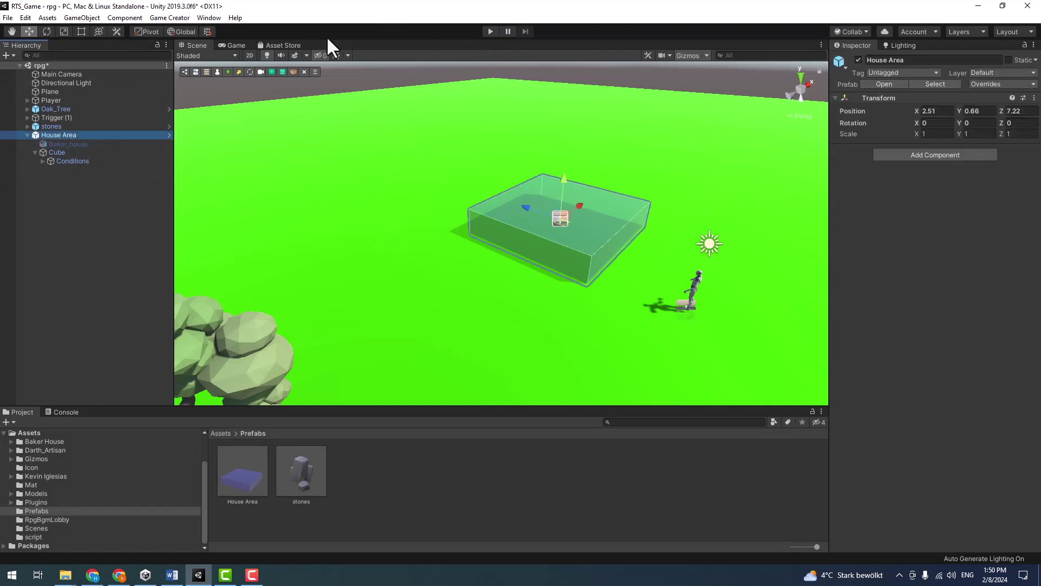
{"action": "left_click_drag", "start_coordinate": [464, 217], "coordinate": [458, 242], "text": "alt"}
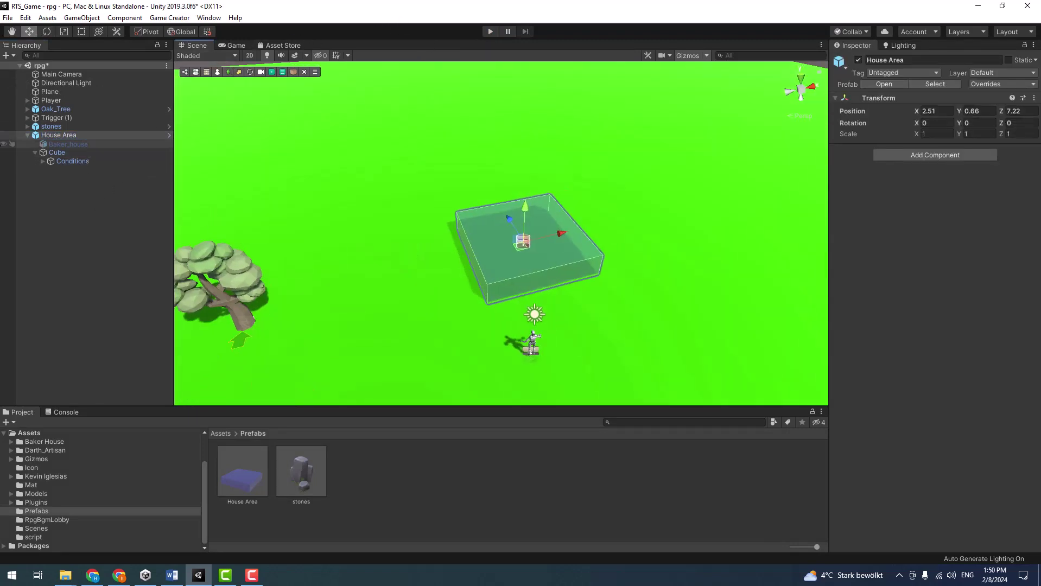
{"action": "left_click", "coordinate": [168, 135]}
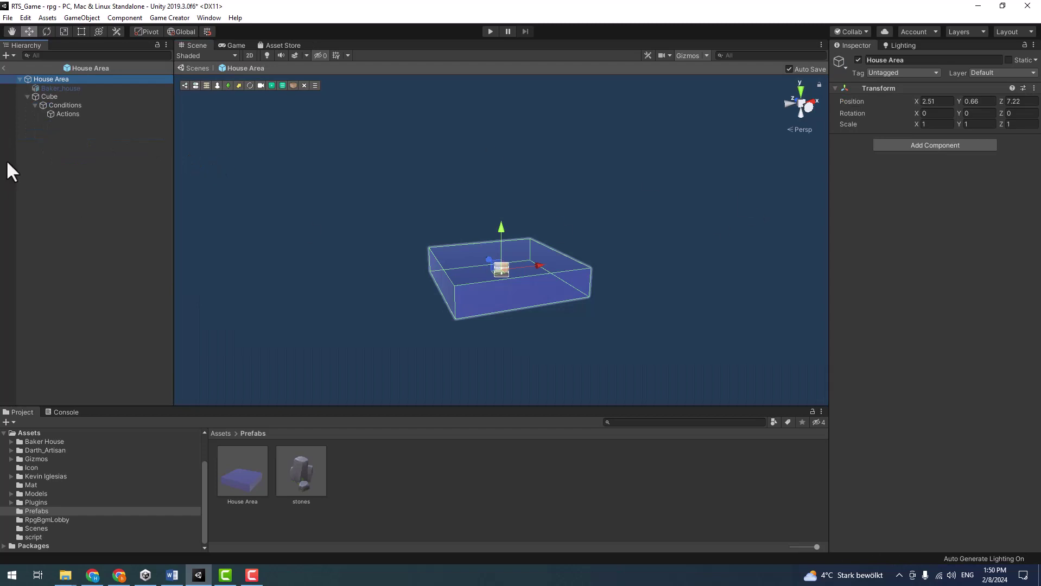
- Change the Cube's trigger to On Mouse Left Click with Single Click, then start Play mode
{"action": "left_click", "coordinate": [53, 105]}
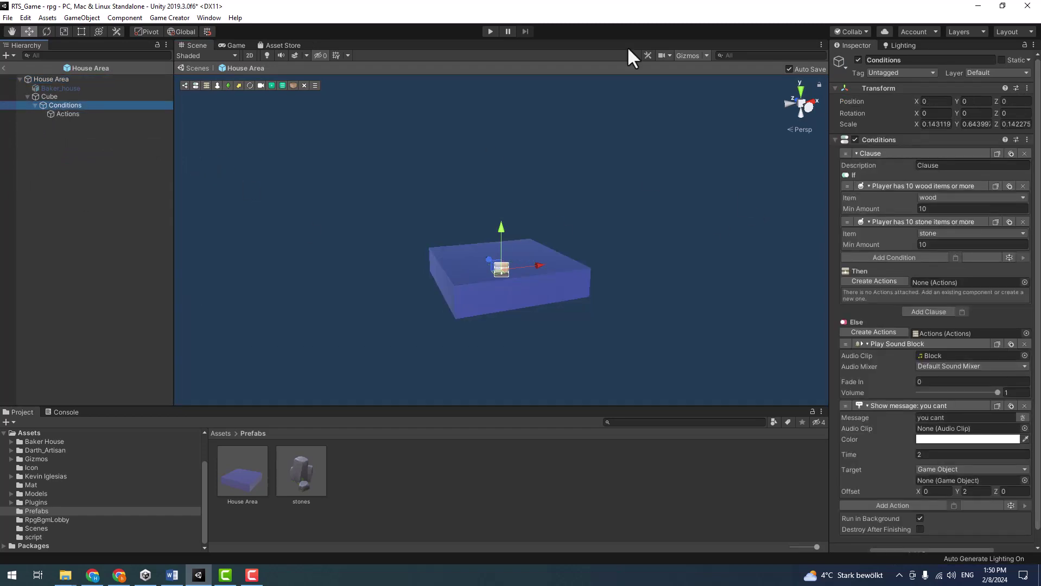
{"action": "left_click", "coordinate": [46, 96]}
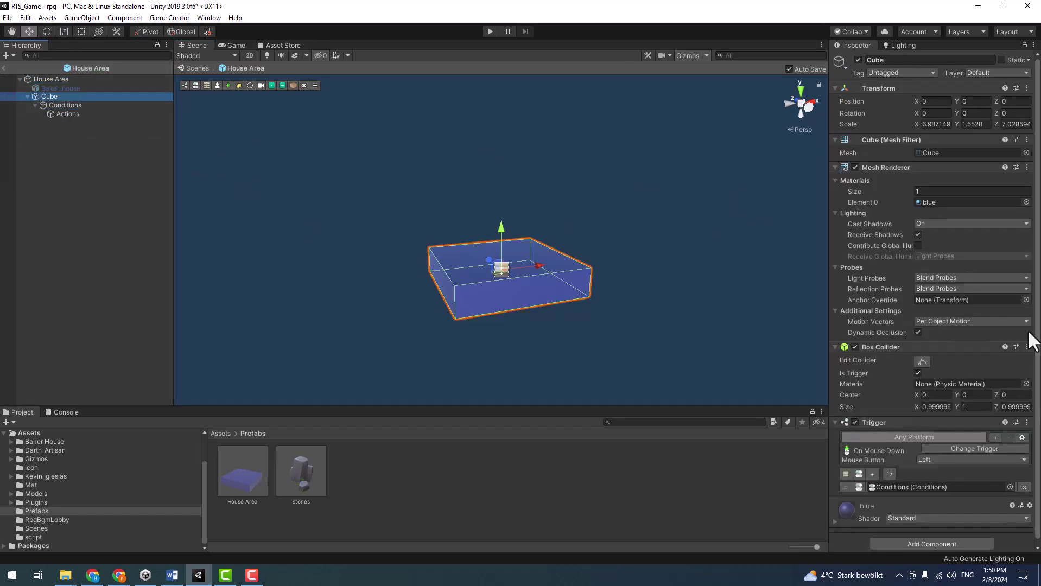
{"action": "scroll", "coordinate": [998, 446], "scroll_direction": "down", "scroll_amount": 1}
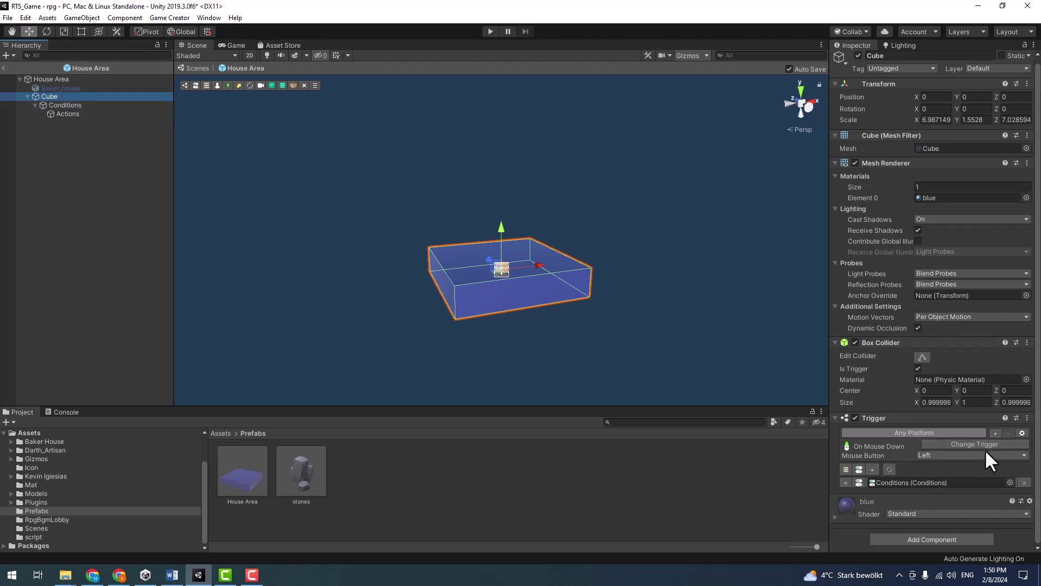
{"action": "left_click", "coordinate": [1000, 443]}
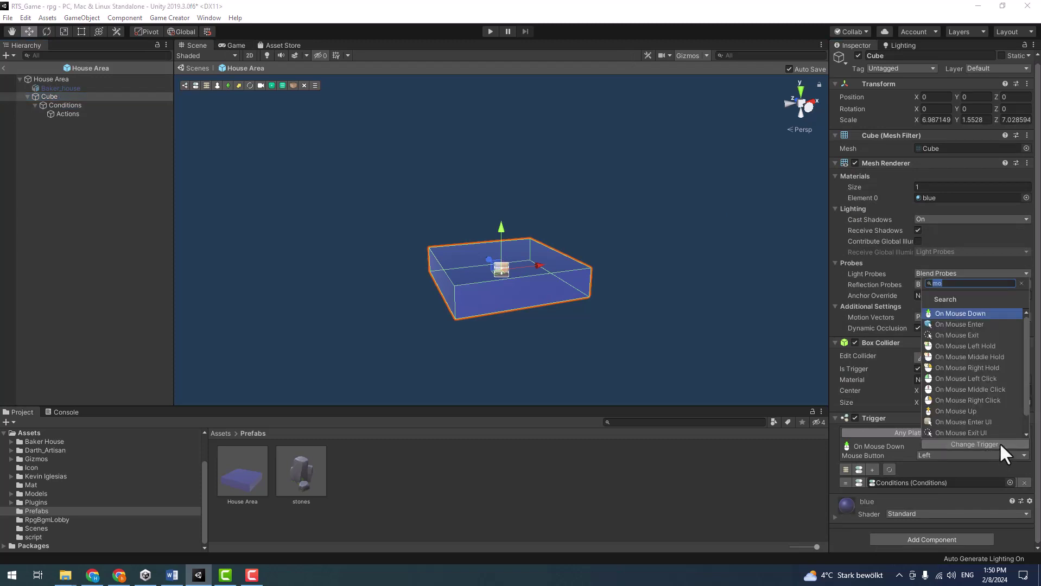
{"action": "left_click", "coordinate": [991, 379]}
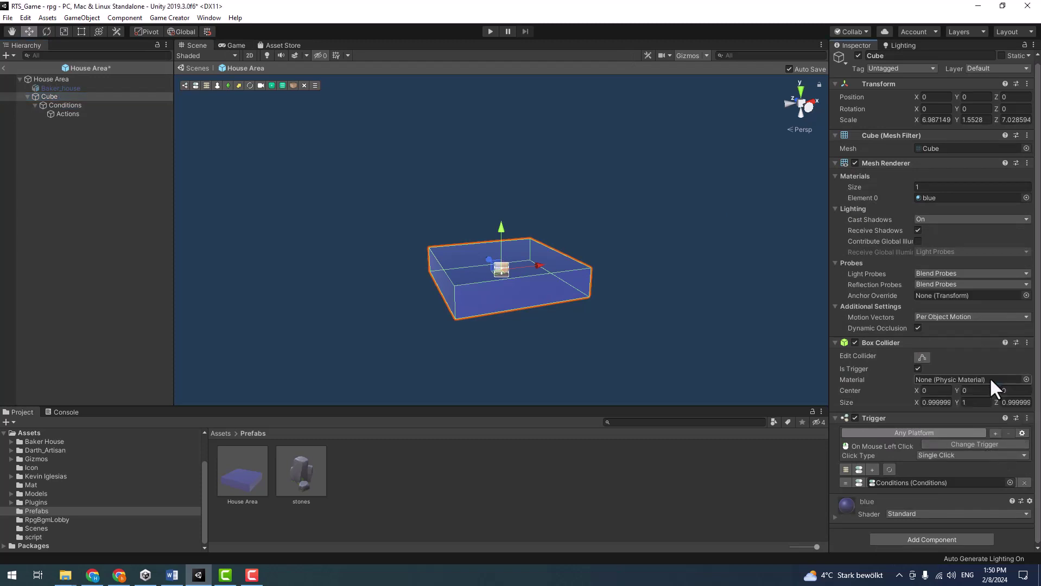
{"action": "left_click", "coordinate": [957, 455]}
{"action": "left_click", "coordinate": [959, 462]}
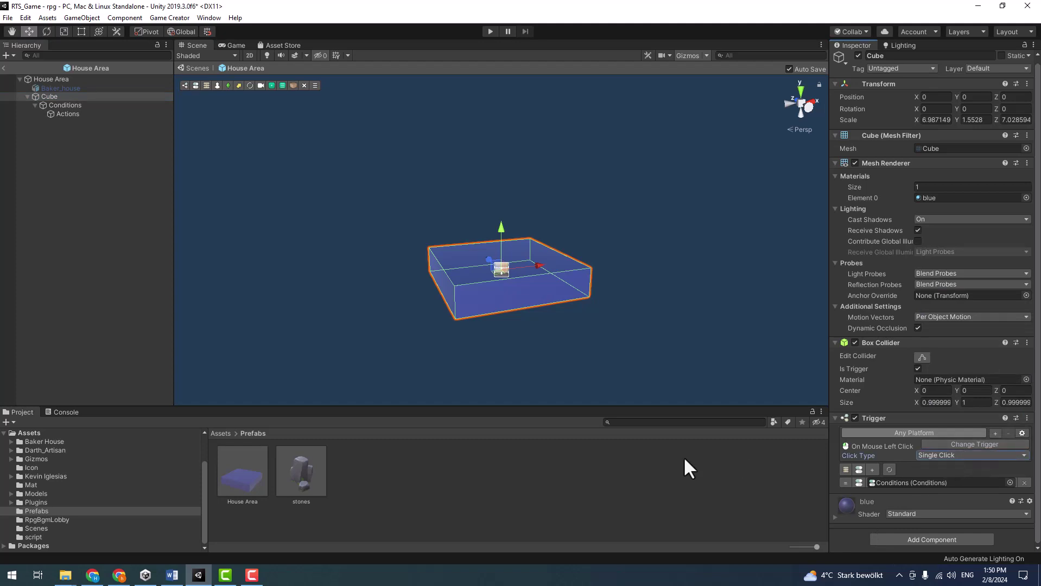
{"action": "left_click", "coordinate": [490, 29]}
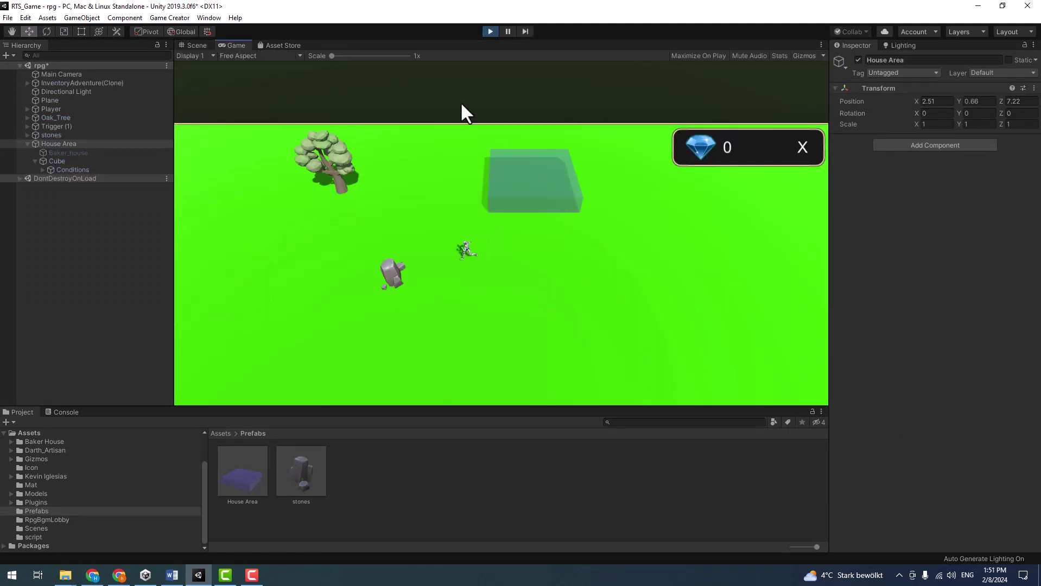
- Stop Play and switch the stones prefab's Trigger (2) to On Mouse Left Click
{"action": "left_click", "coordinate": [488, 32]}
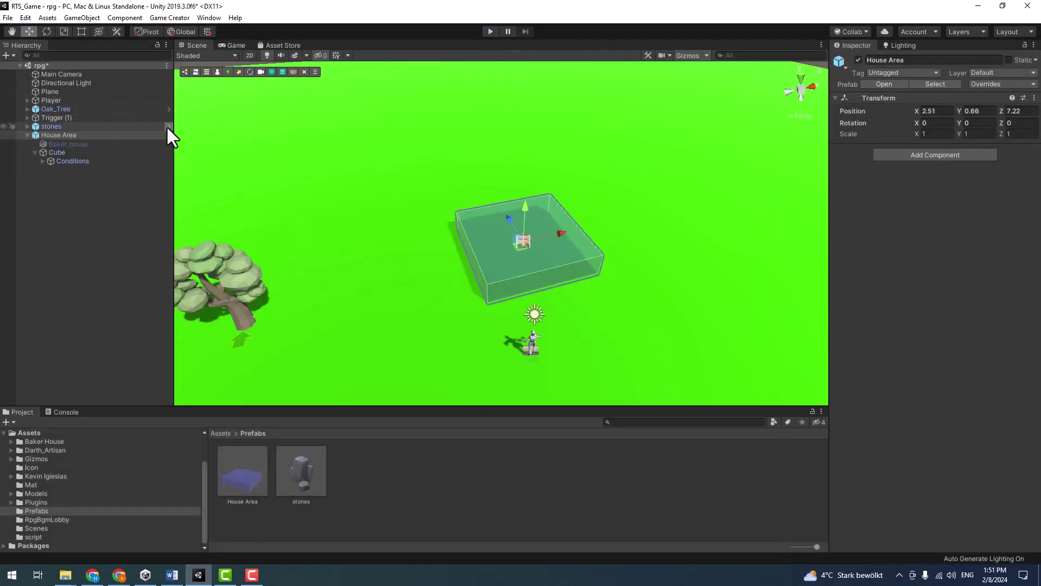
{"action": "left_click", "coordinate": [167, 134]}
{"action": "left_click", "coordinate": [59, 131]}
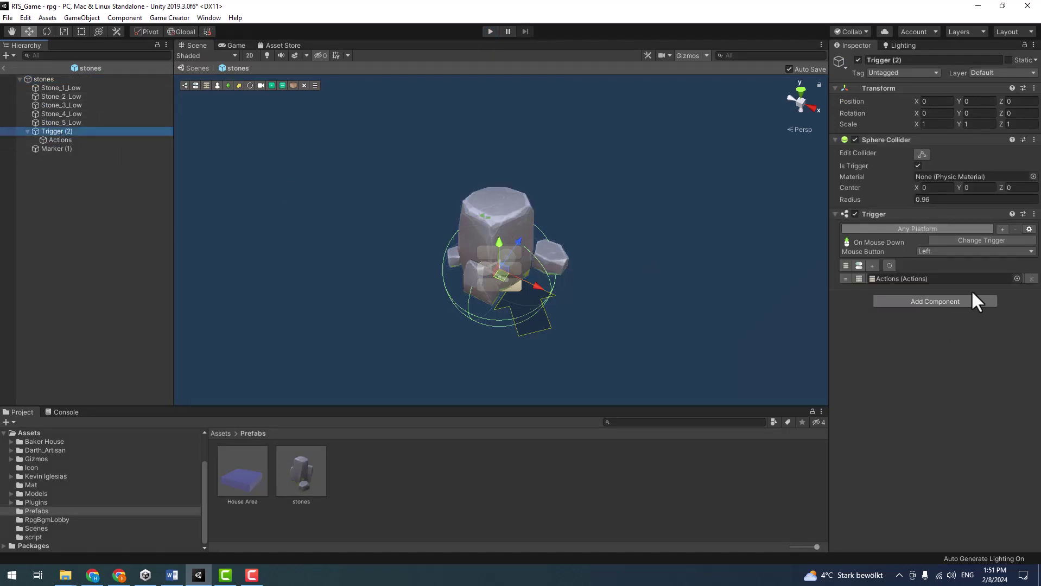
{"action": "left_click", "coordinate": [1006, 238]}
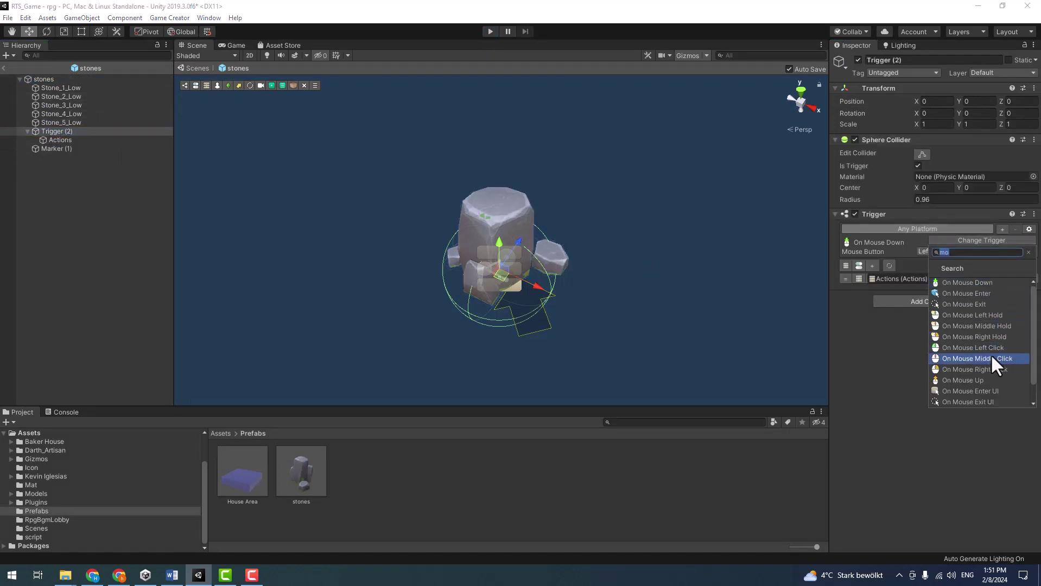
{"action": "left_click", "coordinate": [992, 359]}
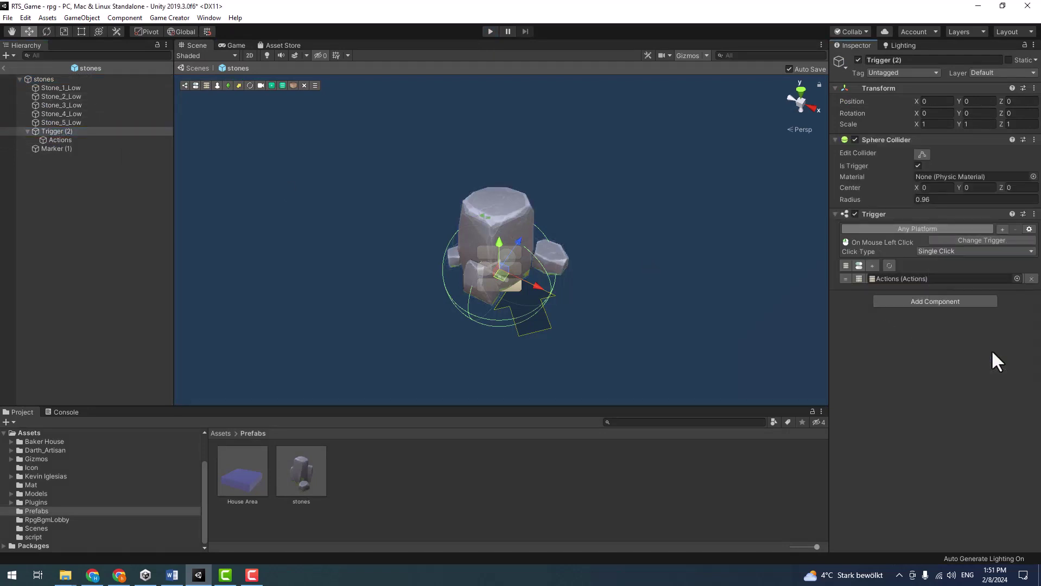
{"action": "left_click", "coordinate": [206, 70]}
- Play the scene and walk the character into and past the house area
{"action": "left_click", "coordinate": [491, 31]}
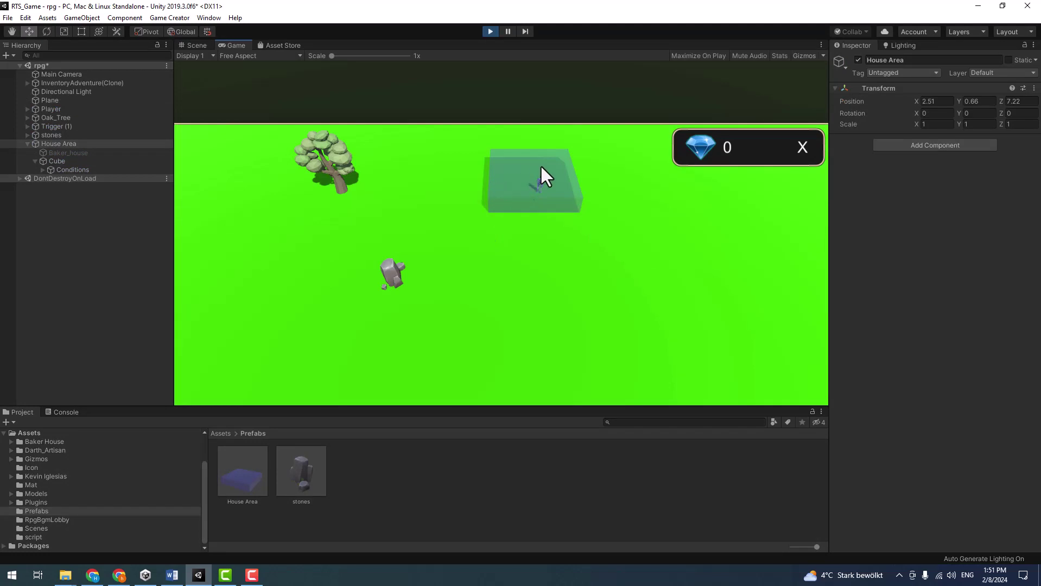
{"action": "left_click", "coordinate": [569, 229]}
{"action": "left_click", "coordinate": [498, 229]}
{"action": "left_click", "coordinate": [463, 237]}
- Stop Play and remove the floating 'you cant' message from the House Area prefab's Actions
{"action": "left_click", "coordinate": [491, 31]}
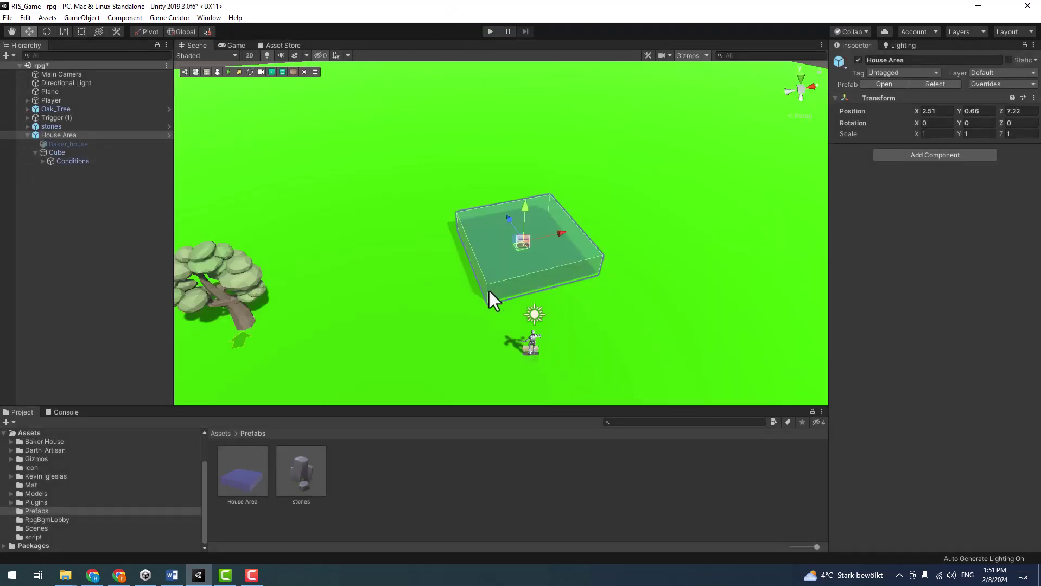
{"action": "left_click", "coordinate": [84, 162]}
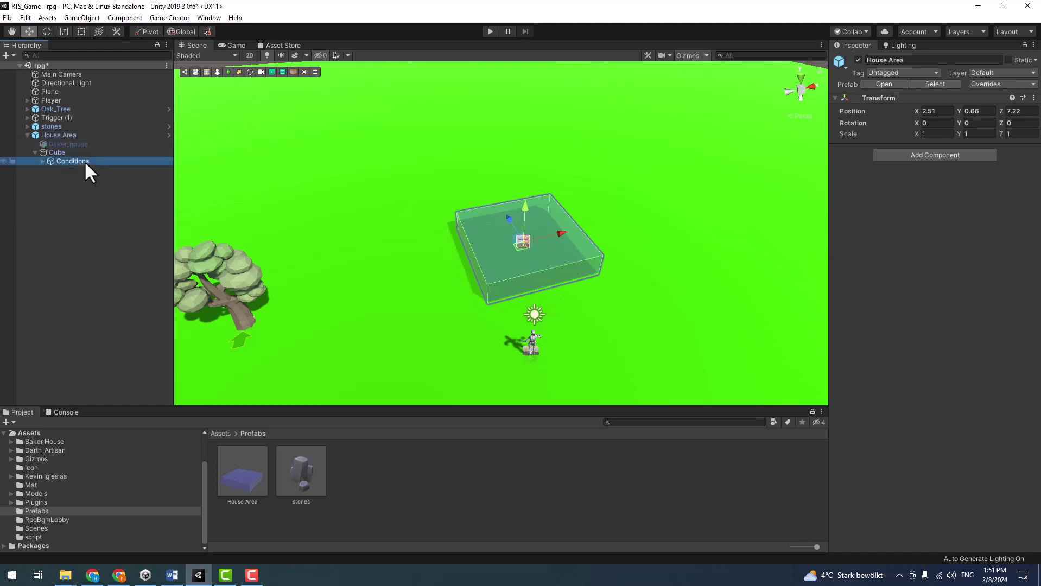
{"action": "left_click", "coordinate": [83, 135]}
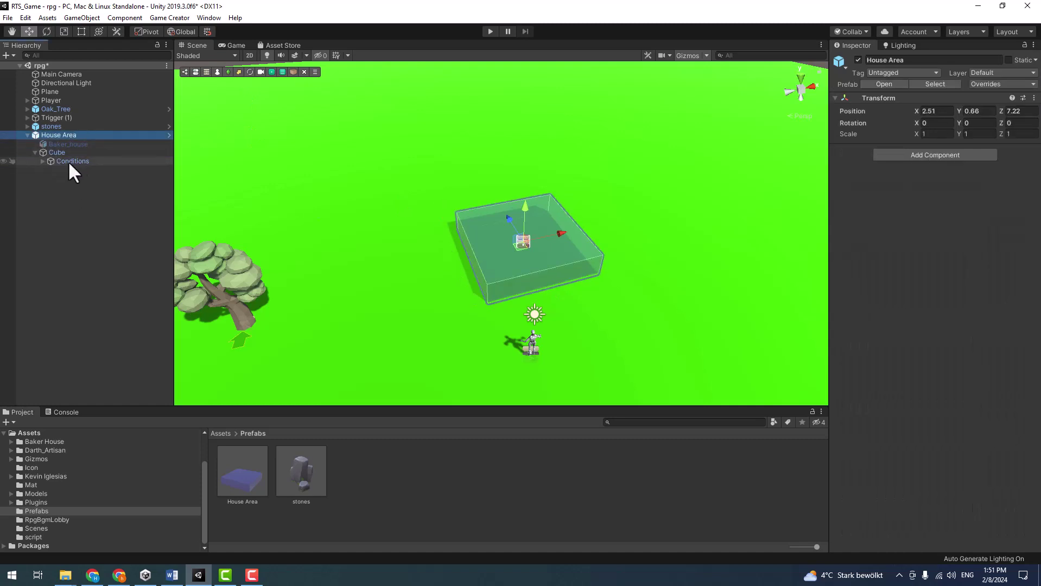
{"action": "left_click", "coordinate": [167, 134]}
{"action": "left_click", "coordinate": [64, 114]}
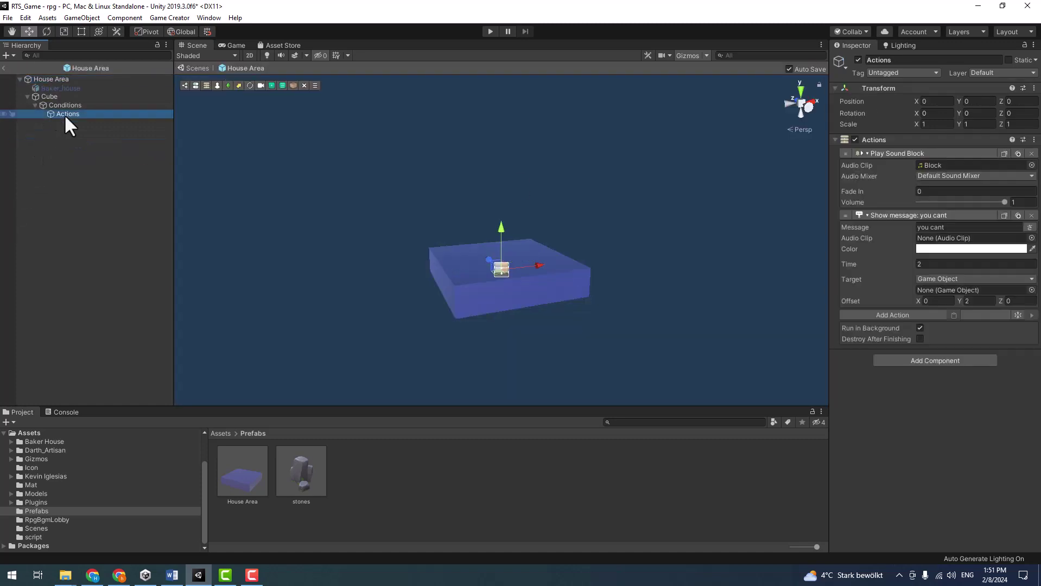
{"action": "left_click", "coordinate": [1031, 216]}
- Add a Simple Message action reading 'you cant, you need 10 wood and st…', then exit the prefab
{"action": "left_click", "coordinate": [902, 217]}
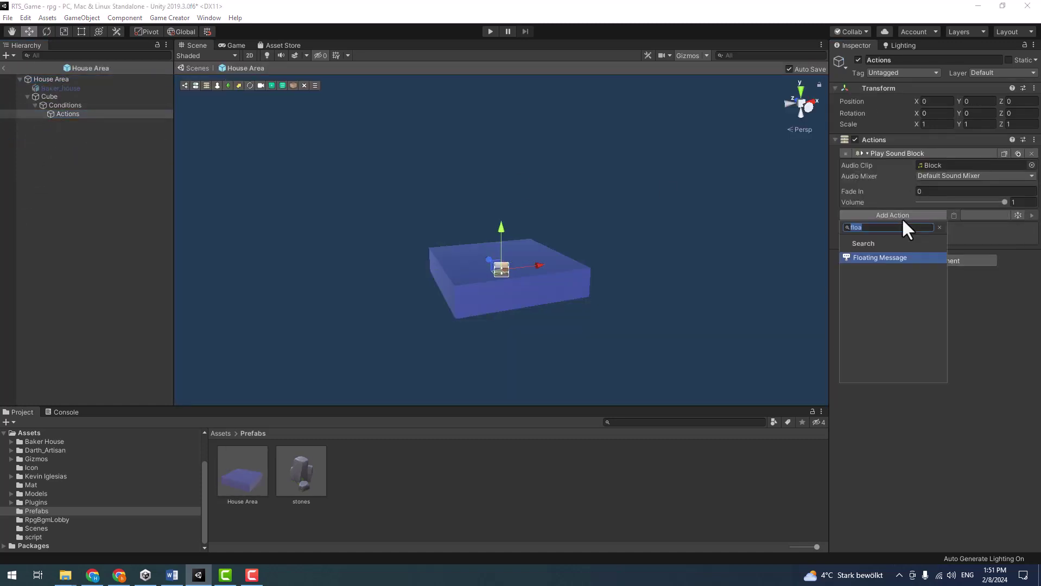
{"action": "type", "text": "sim"}
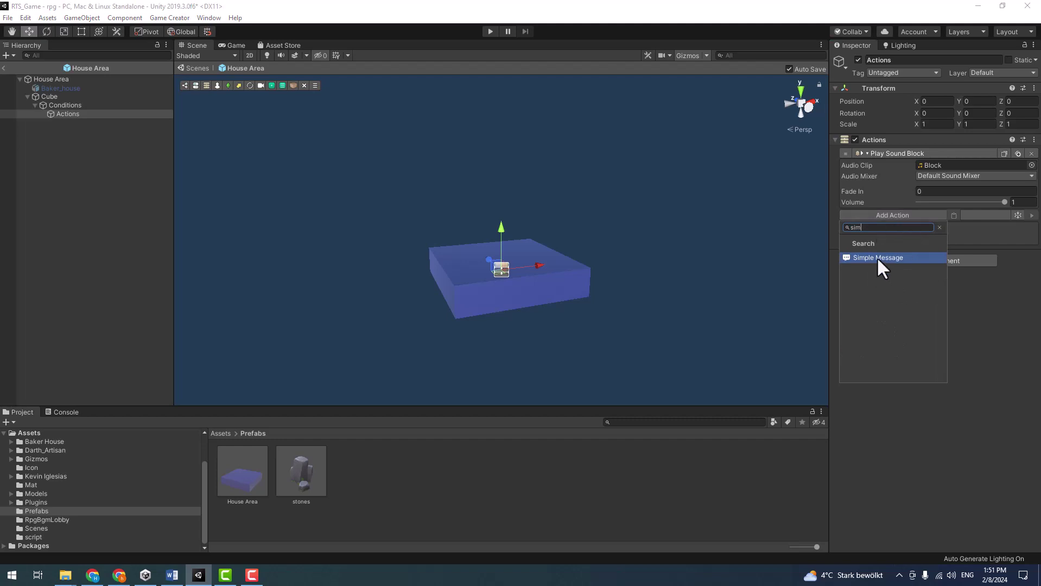
{"action": "left_click", "coordinate": [876, 257]}
{"action": "left_click", "coordinate": [925, 227]}
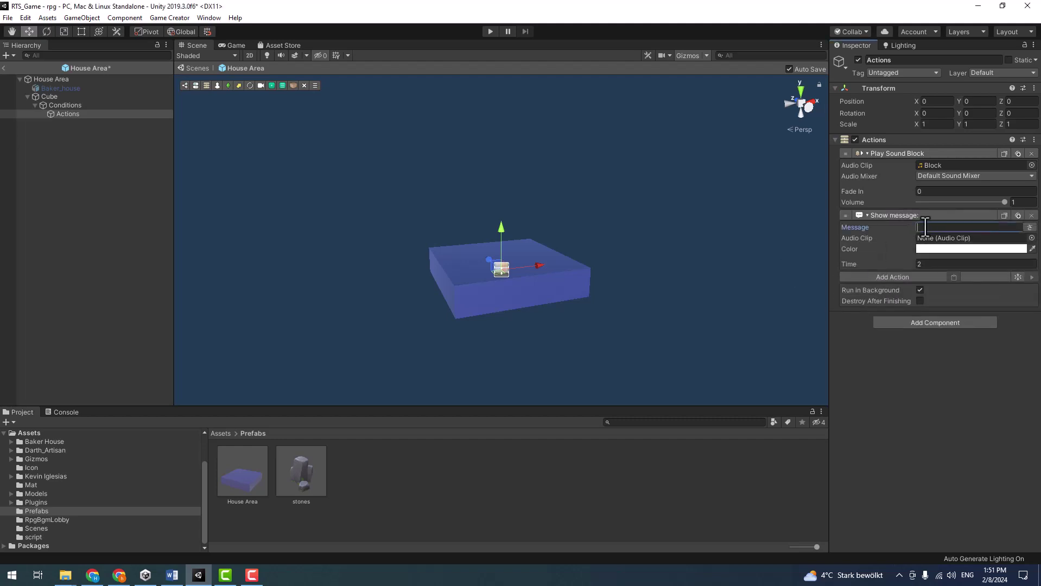
{"action": "type", "text": "you cant, y"}
{"action": "type", "text": "ou n"}
{"action": "type", "text": "ed"}
{"action": "key", "text": "BackSpace"}
{"action": "key", "text": "BackSpace"}
{"action": "type", "text": "ed"}
{"action": "type", "text": "0"}
{"action": "type", "text": "wood an"}
{"action": "type", "text": "sti"}
{"action": "type", "text": "cks"}
{"action": "key", "text": "Return"}
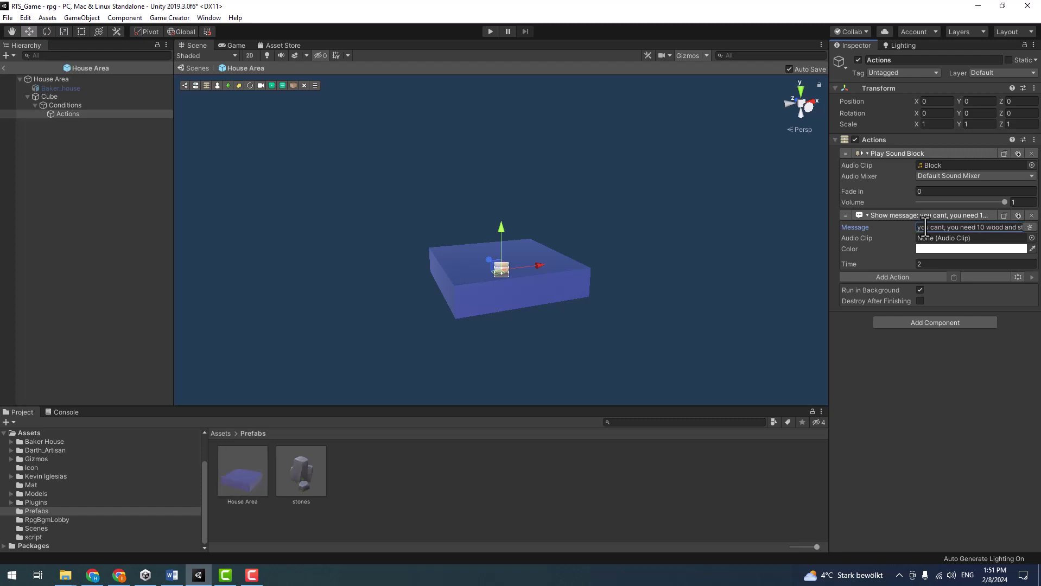
{"action": "left_click", "coordinate": [490, 31]}
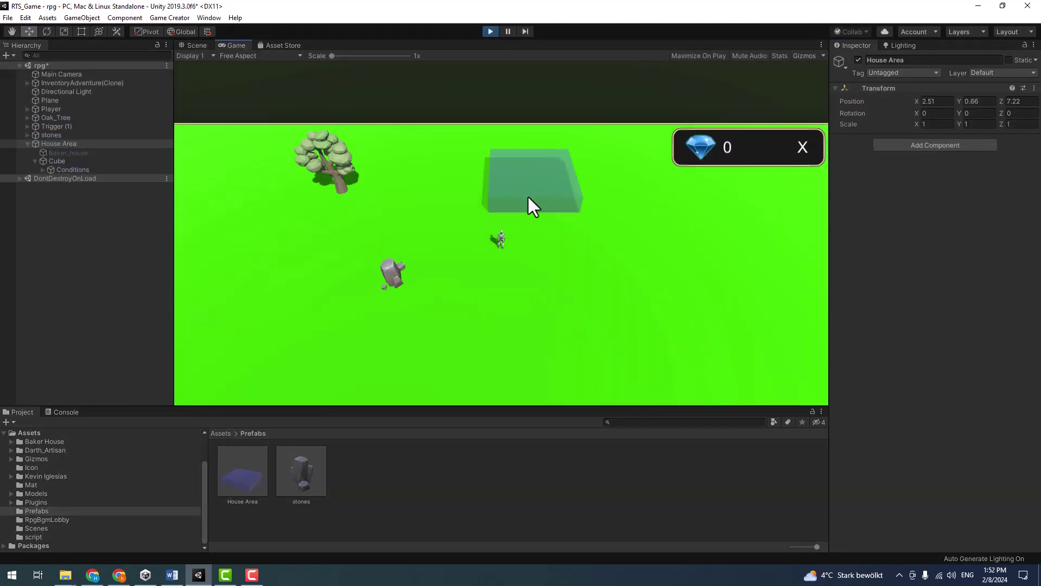
- Play the game, walk into the house area to see the message, then stop
{"action": "left_click", "coordinate": [527, 195]}
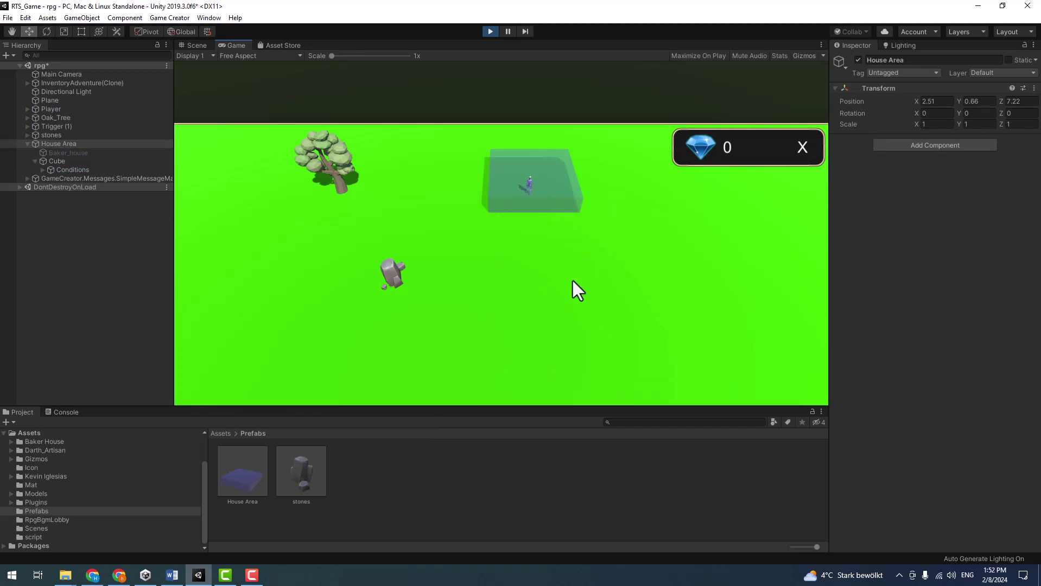
{"action": "left_click", "coordinate": [462, 273]}
{"action": "left_click", "coordinate": [583, 294]}
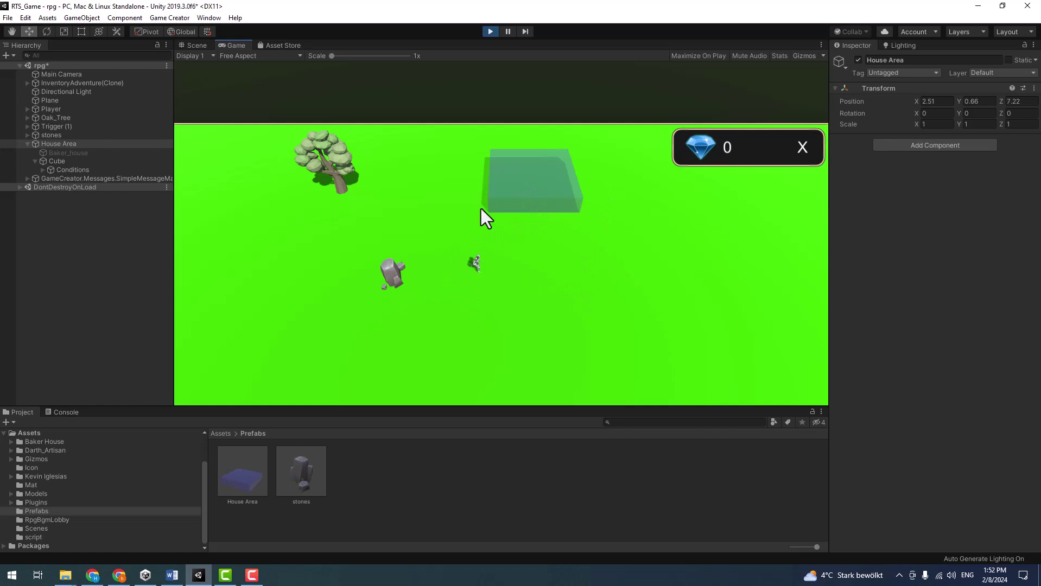
{"action": "left_click", "coordinate": [495, 31]}
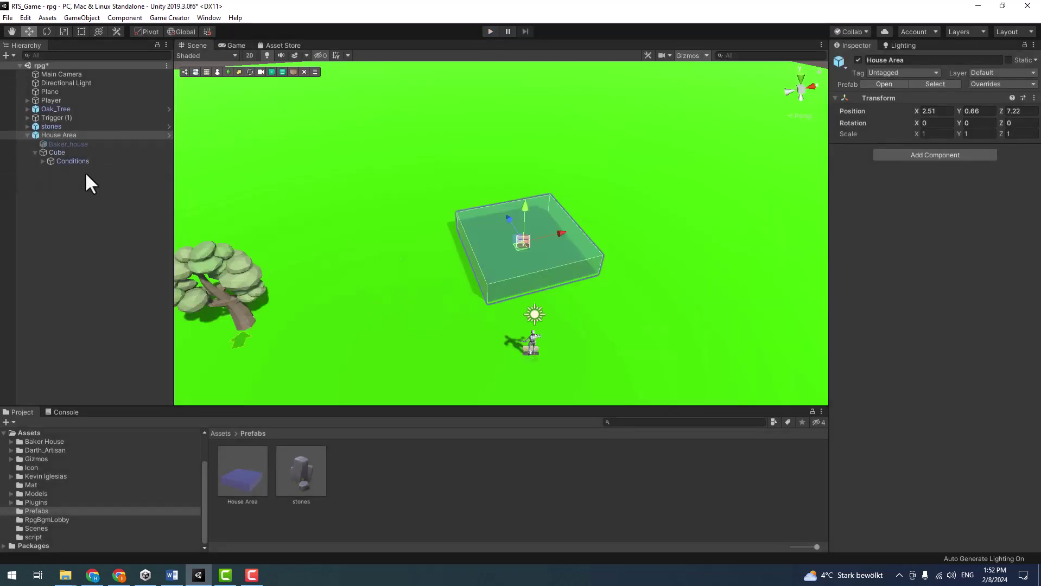
- Reopen the House Area prefab and select its Conditions' empty Then actions slot
{"action": "left_click", "coordinate": [169, 135]}
{"action": "left_click", "coordinate": [68, 104]}
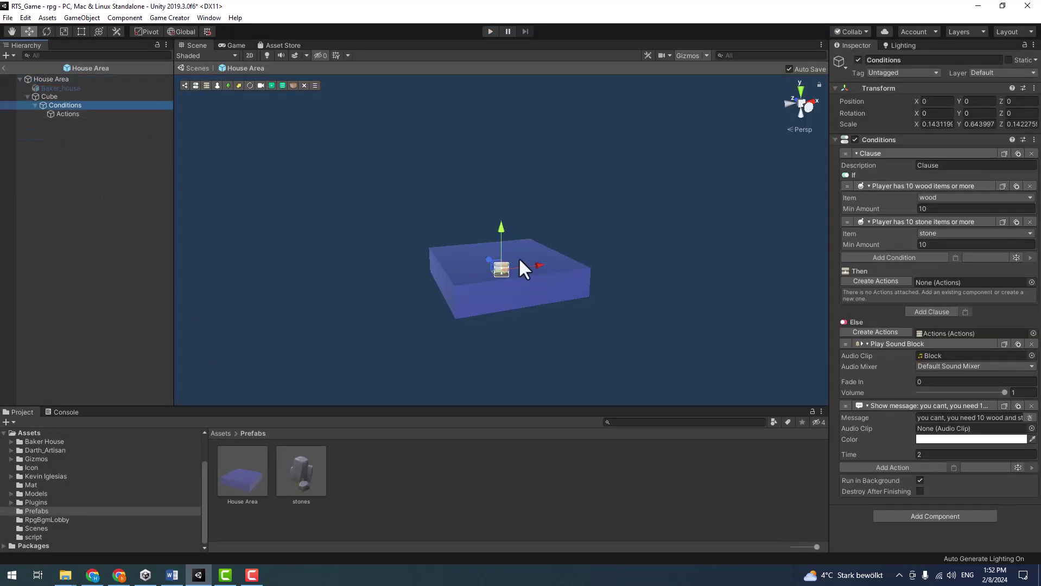
{"action": "left_click", "coordinate": [951, 280]}
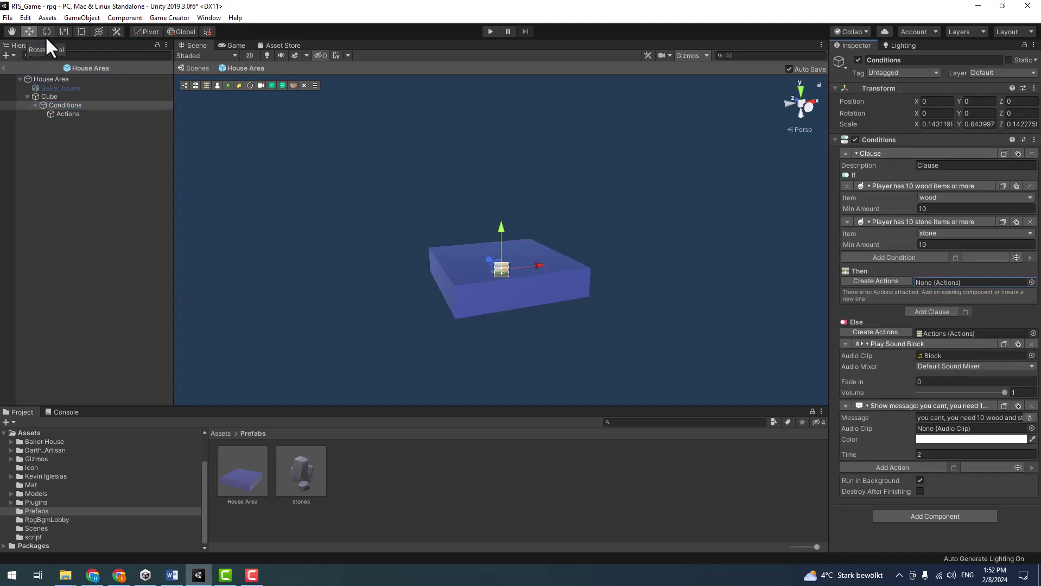
- Add a UI Panel on a new Canvas under the House Area object
{"action": "left_click", "coordinate": [50, 79]}
{"action": "right_click", "coordinate": [50, 79]}
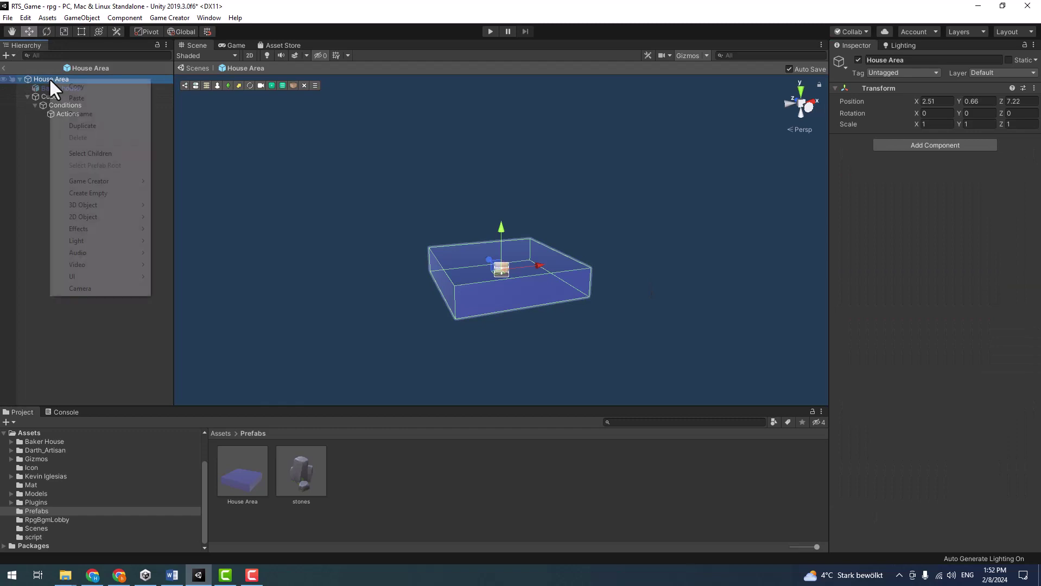
{"action": "mouse_move", "coordinate": [131, 179]}
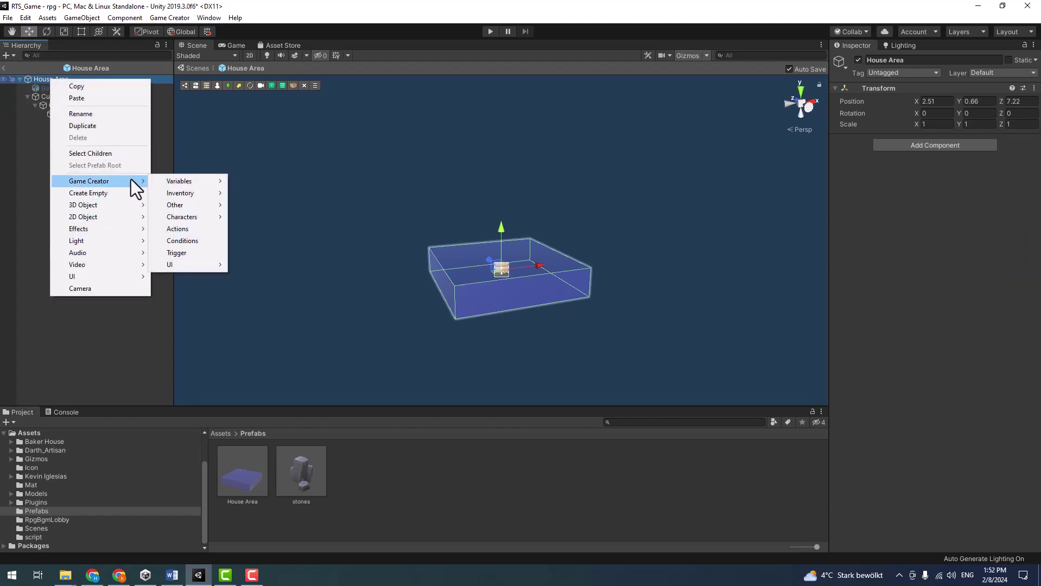
{"action": "mouse_move", "coordinate": [96, 276]}
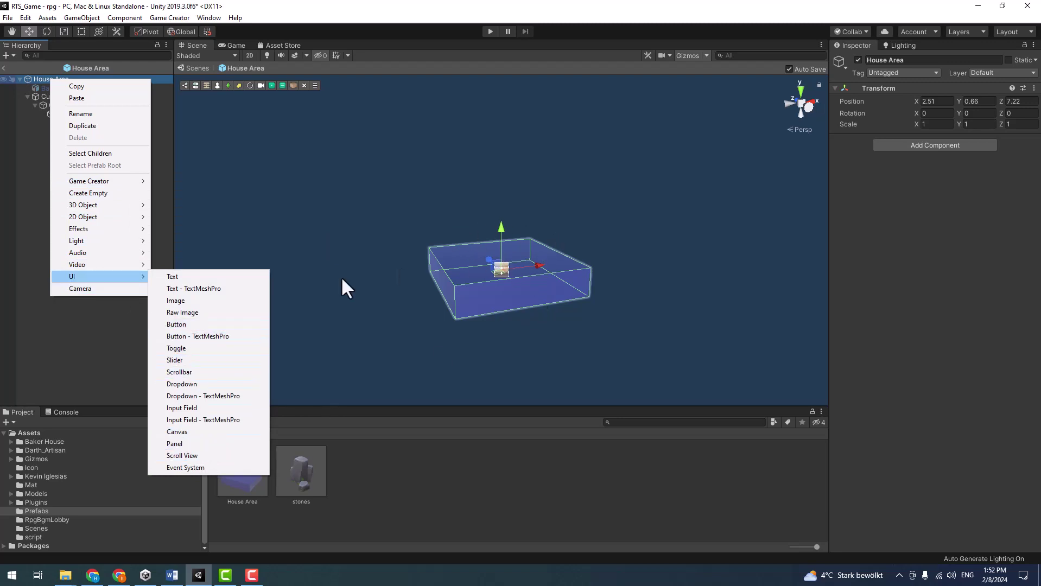
{"action": "left_click", "coordinate": [205, 444]}
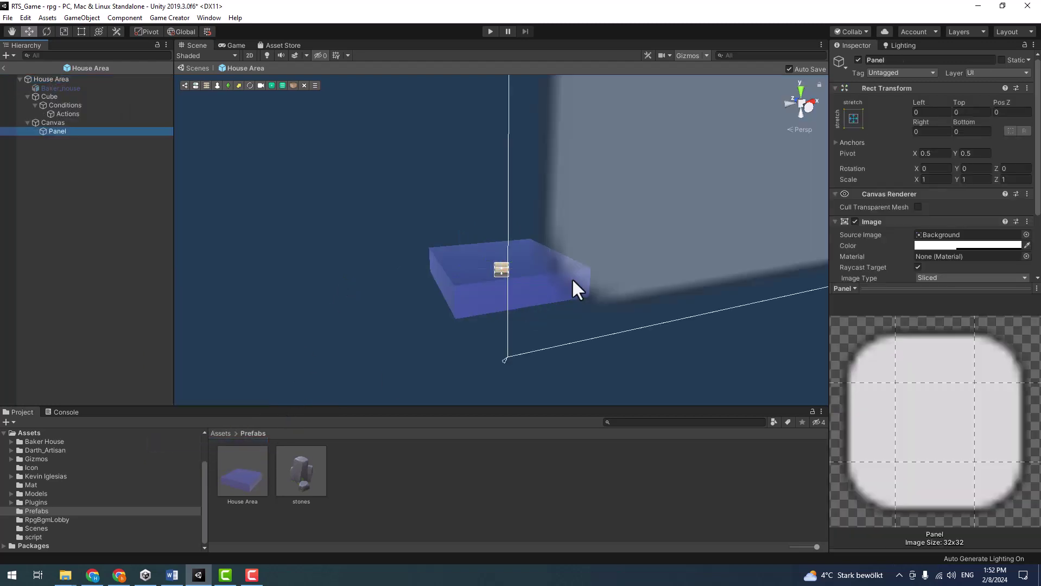
{"action": "scroll", "coordinate": [635, 239], "scroll_direction": "down", "scroll_amount": 2}
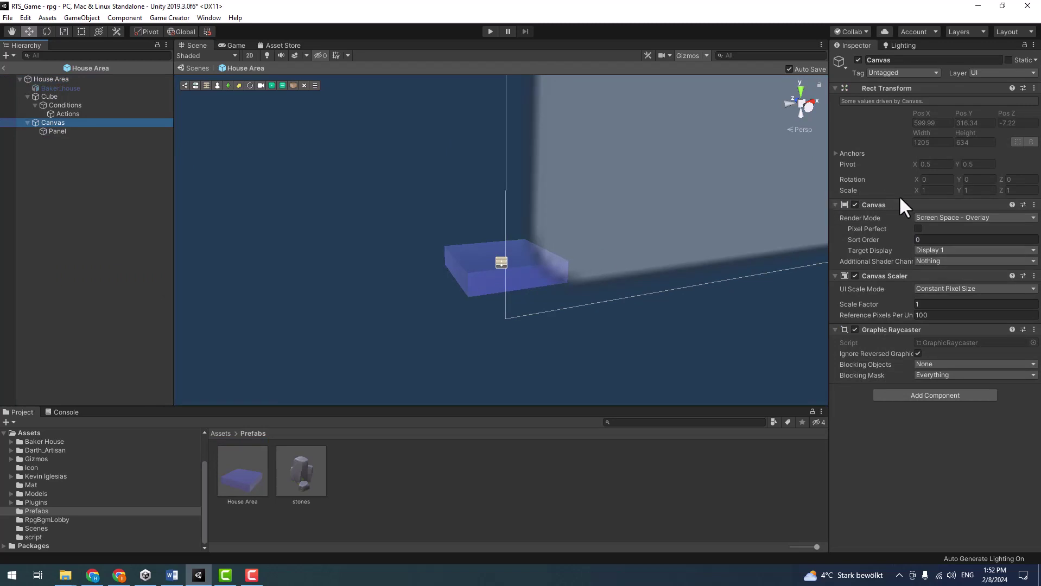
{"action": "left_click_drag", "start_coordinate": [440, 216], "coordinate": [595, 238], "text": "alt"}
- Set the Canvas to World Space with width/height 10 and position 0, 0, 0
{"action": "left_click", "coordinate": [975, 219]}
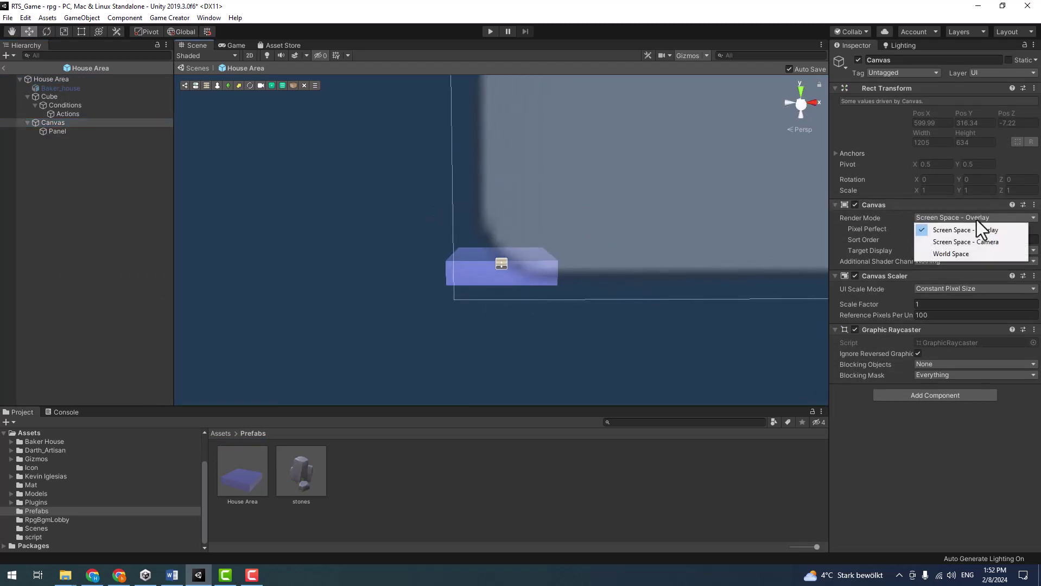
{"action": "left_click", "coordinate": [961, 253]}
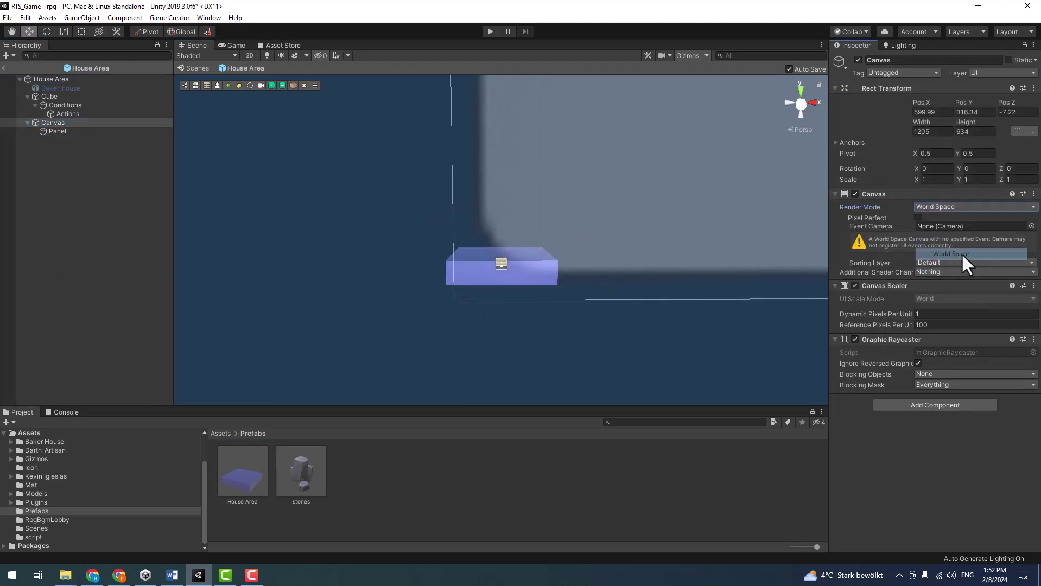
{"action": "left_click", "coordinate": [940, 131]}
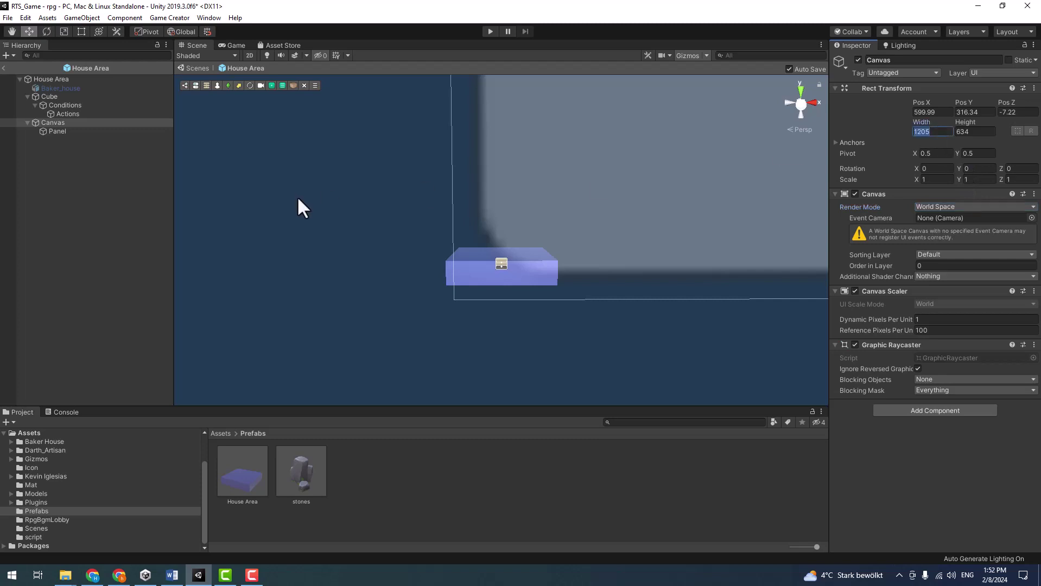
{"action": "type", "text": "1"}
{"action": "type", "text": "0"}
{"action": "key", "text": "Tab"}
{"action": "type", "text": "1"}
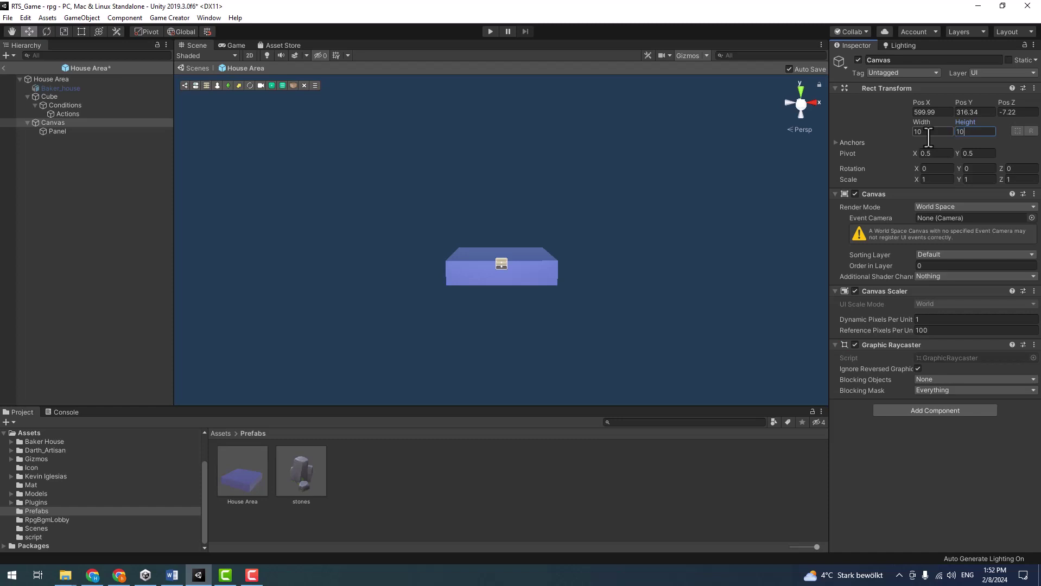
{"action": "left_click", "coordinate": [926, 109]}
{"action": "type", "text": "0"}
{"action": "key", "text": "Tab"}
{"action": "type", "text": "0"}
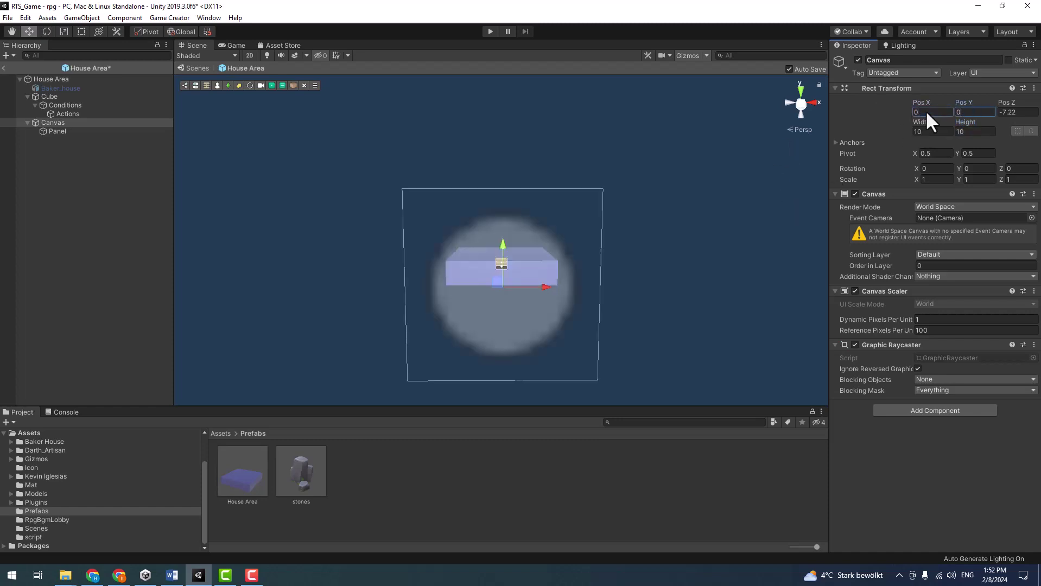
{"action": "key", "text": "Tab"}
{"action": "type", "text": "0"}
- Scale the canvas down to about 0.2, raise it above the box and widen it to 31.54
{"action": "left_click_drag", "start_coordinate": [537, 201], "coordinate": [523, 237], "text": "alt"}
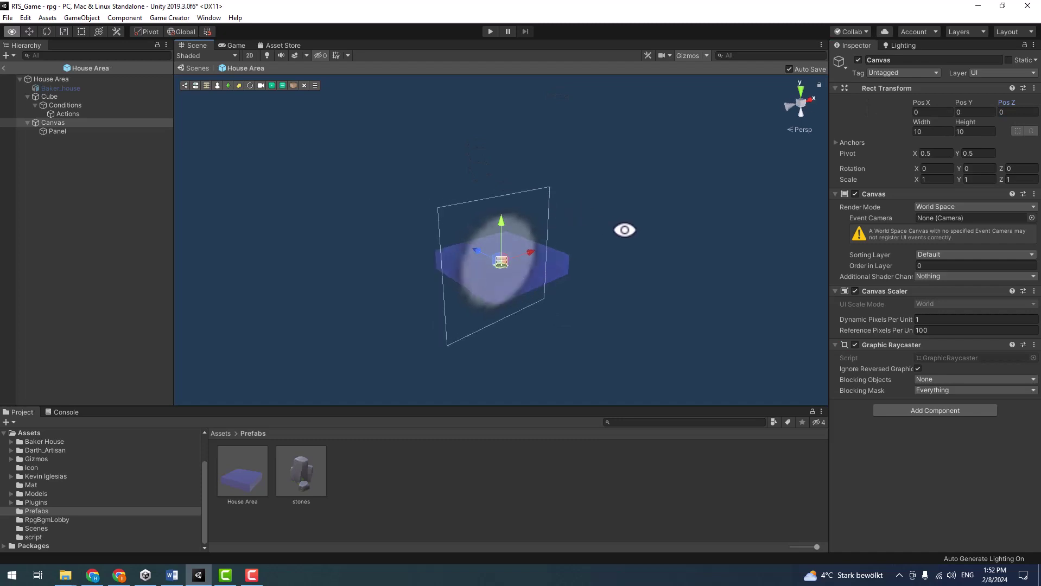
{"action": "key", "text": "r"}
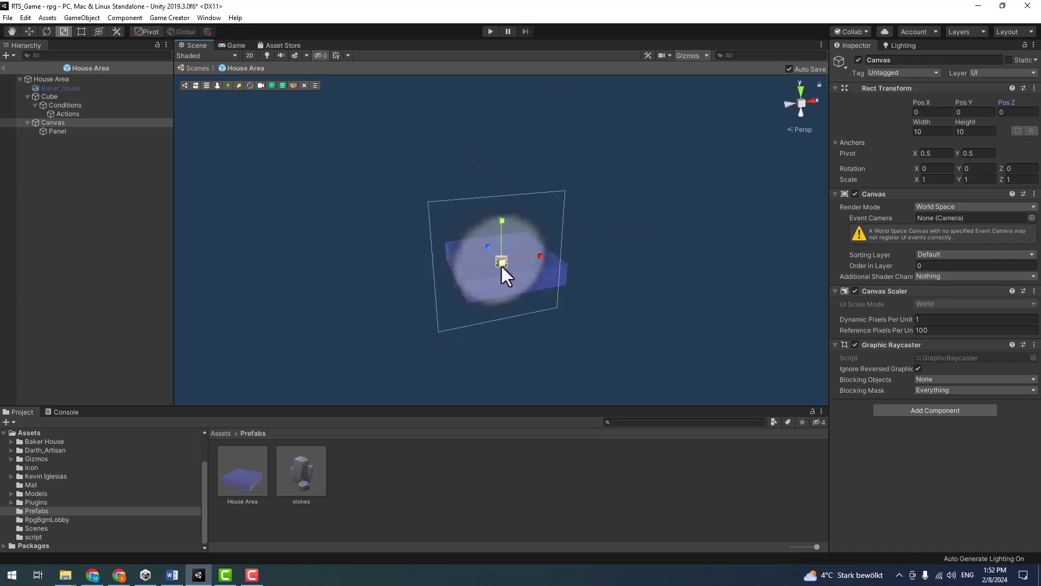
{"action": "left_click_drag", "start_coordinate": [501, 265], "coordinate": [483, 299]}
{"action": "key", "text": "w"}
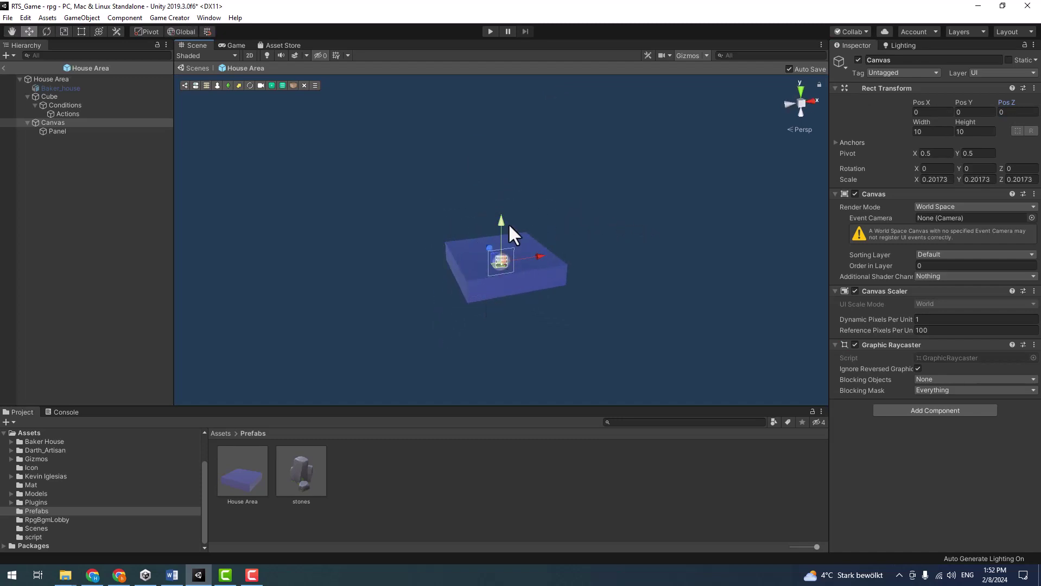
{"action": "left_click_drag", "start_coordinate": [501, 224], "coordinate": [499, 191]}
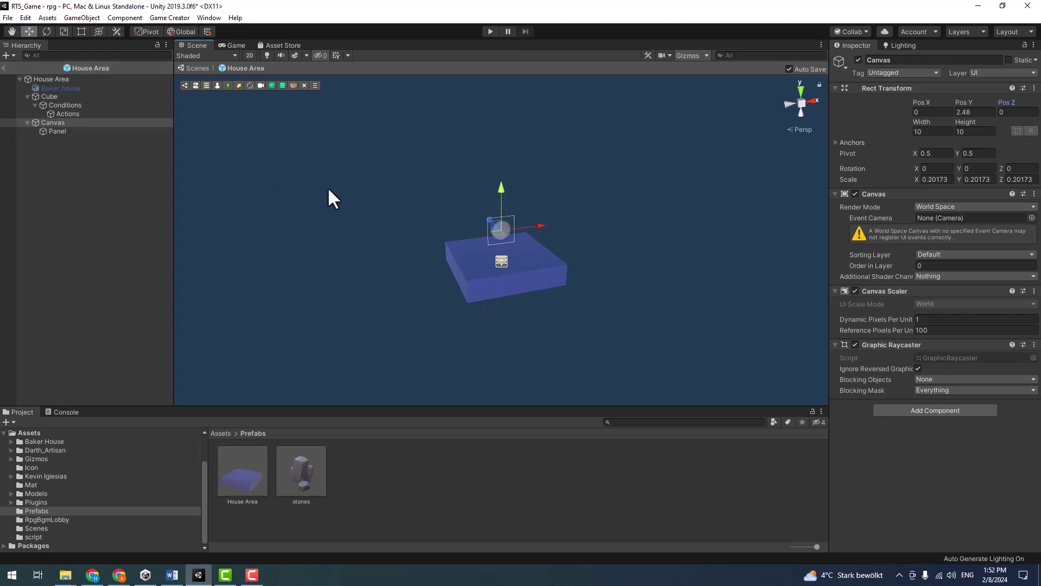
{"action": "left_click_drag", "start_coordinate": [925, 122], "coordinate": [974, 121]}
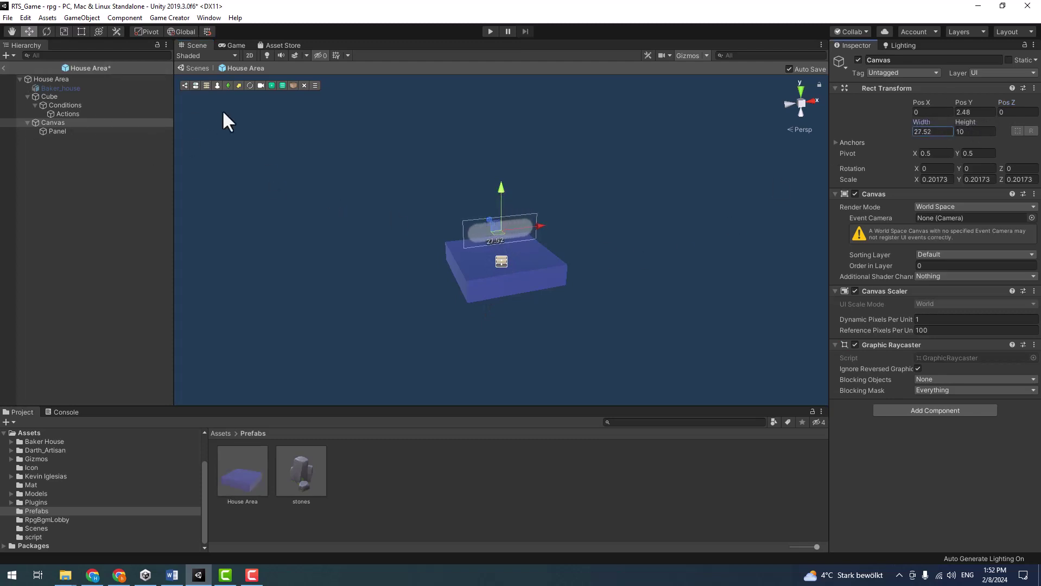
{"action": "scroll", "coordinate": [505, 229], "scroll_direction": "up", "scroll_amount": 5}
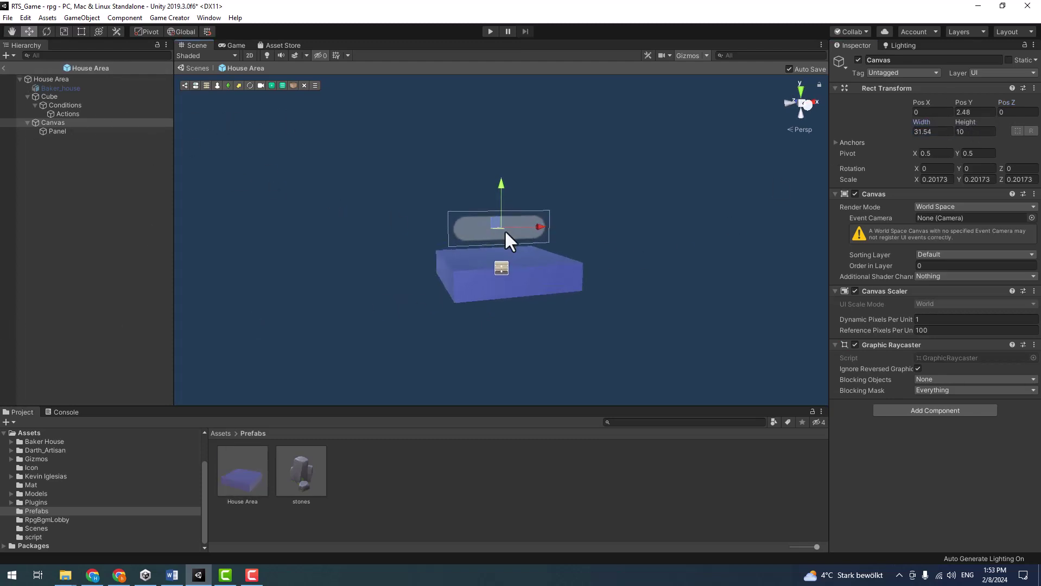
{"action": "scroll", "coordinate": [507, 212], "scroll_direction": "up", "scroll_amount": 2}
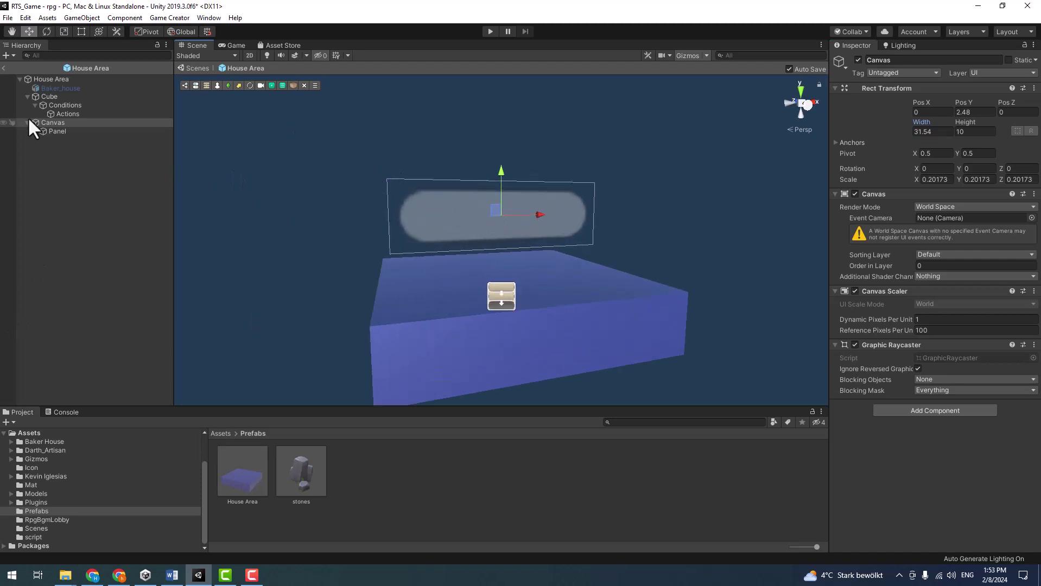
{"action": "left_click", "coordinate": [53, 128]}
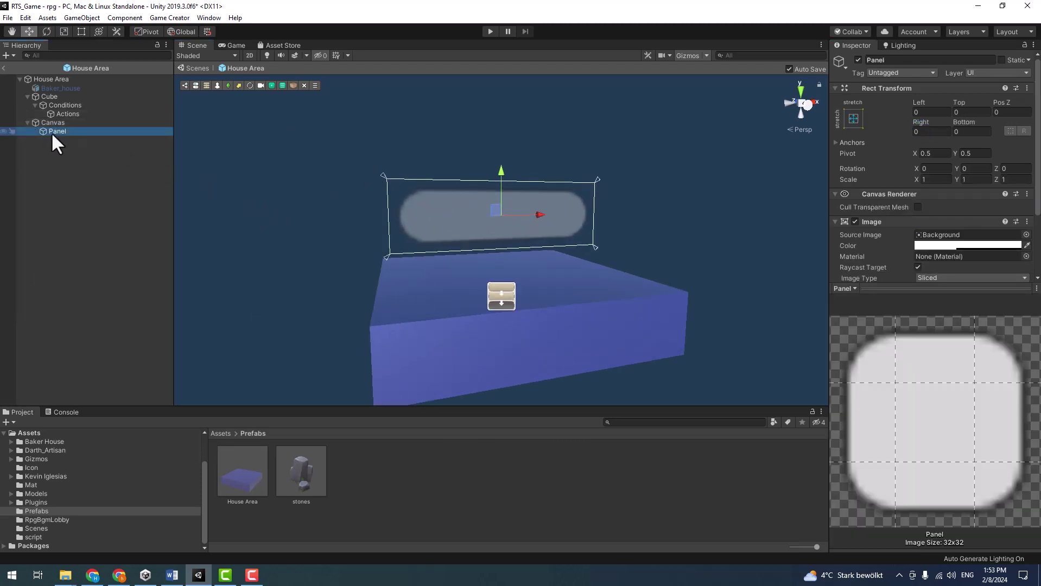
- Create a Text (Variable) object under the Panel
{"action": "right_click", "coordinate": [52, 130]}
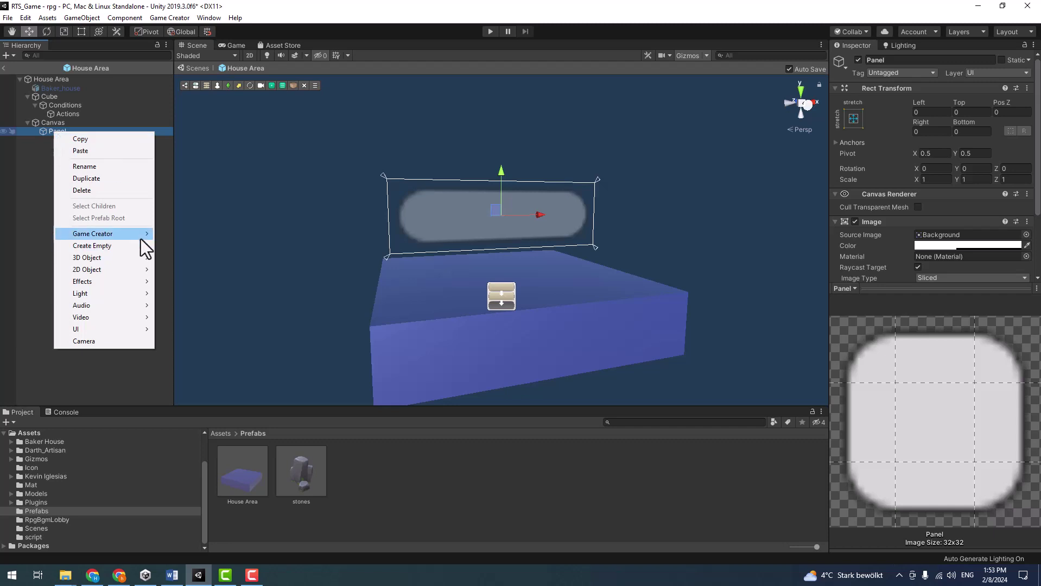
{"action": "mouse_move", "coordinate": [141, 235]}
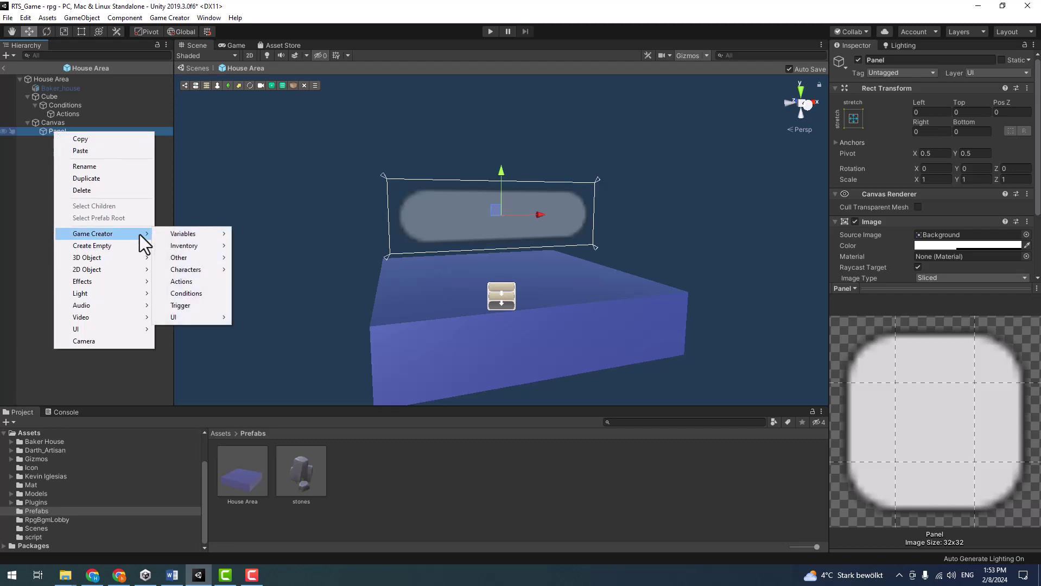
{"action": "mouse_move", "coordinate": [211, 318]}
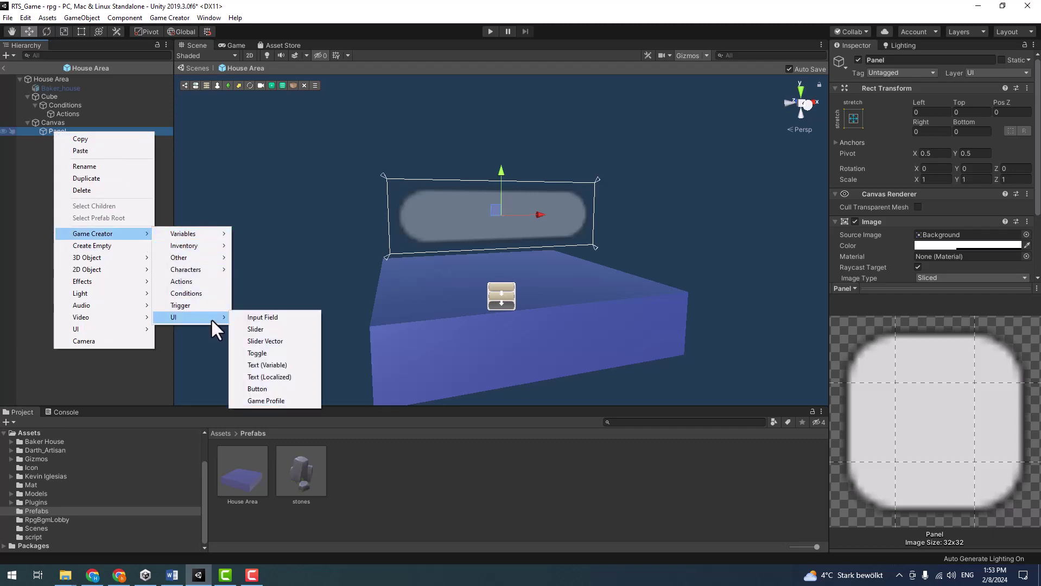
{"action": "left_click", "coordinate": [304, 367]}
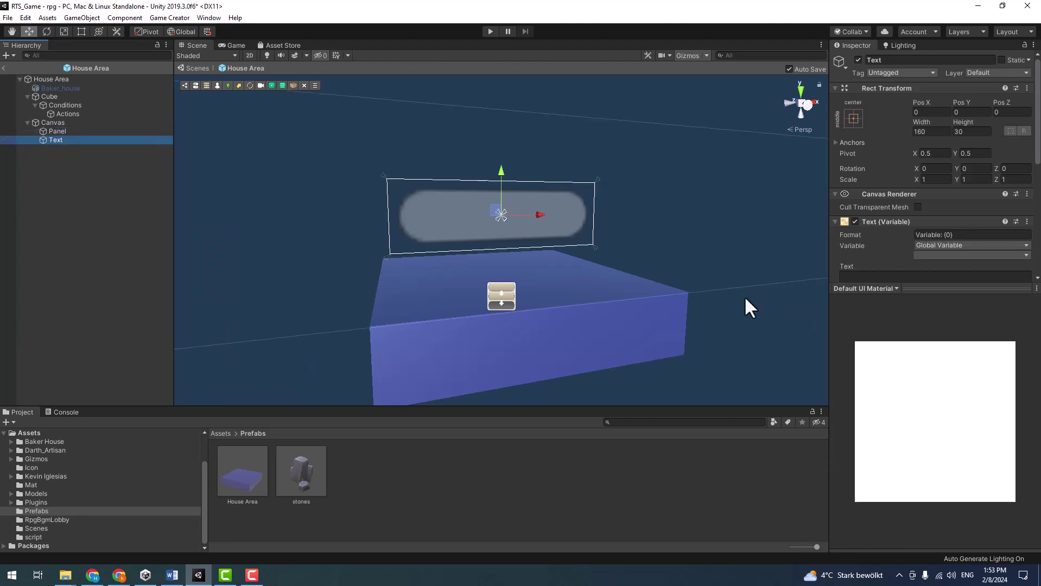
{"action": "scroll", "coordinate": [542, 183], "scroll_direction": "down", "scroll_amount": 5}
{"action": "left_click_drag", "start_coordinate": [543, 185], "coordinate": [553, 195], "text": "alt"}
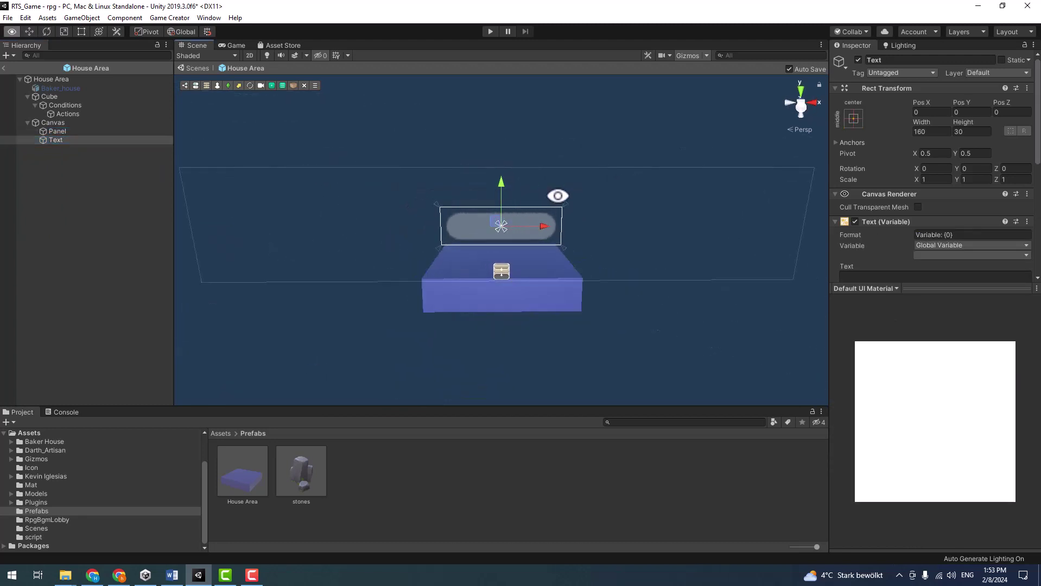
- Set the text content to the timer value 00:01:00
{"action": "left_click", "coordinate": [865, 276]}
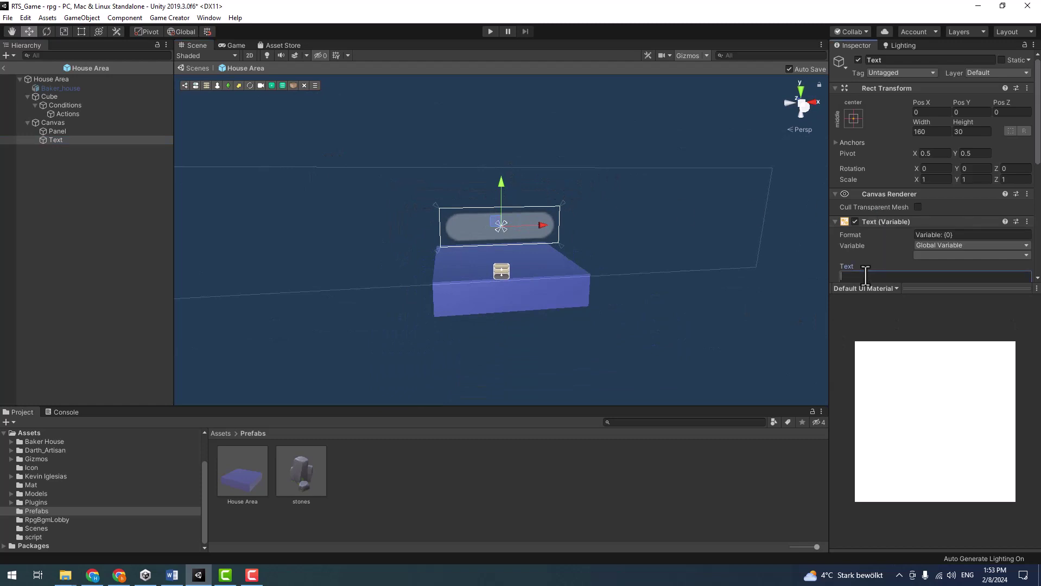
{"action": "scroll", "coordinate": [646, 213], "scroll_direction": "down", "scroll_amount": 1}
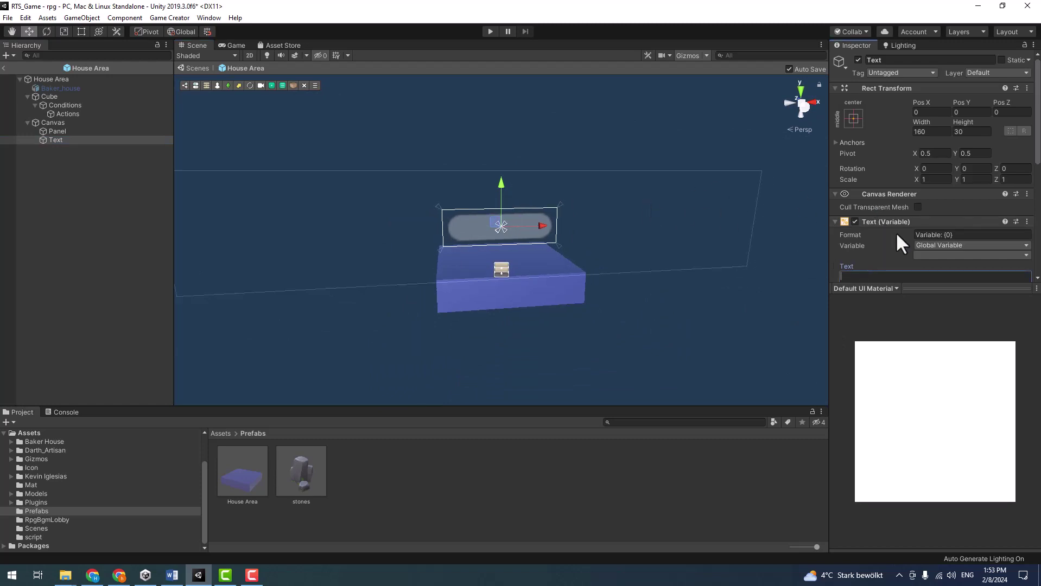
{"action": "type", "text": "1"}
{"action": "key", "text": "BackSpace"}
{"action": "type", "text": "0:"}
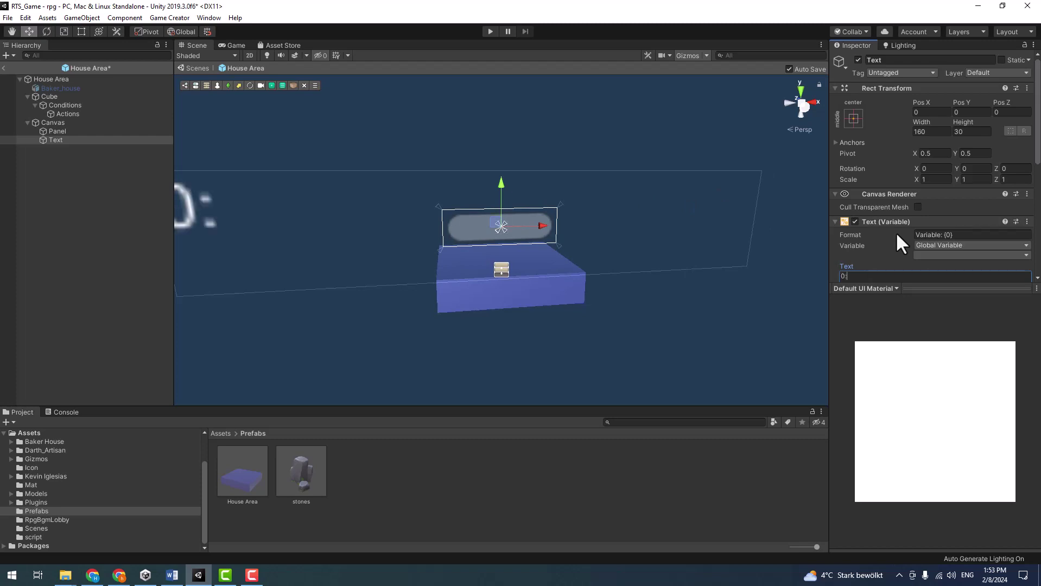
{"action": "key", "text": "BackSpace"}
{"action": "type", "text": "0:"}
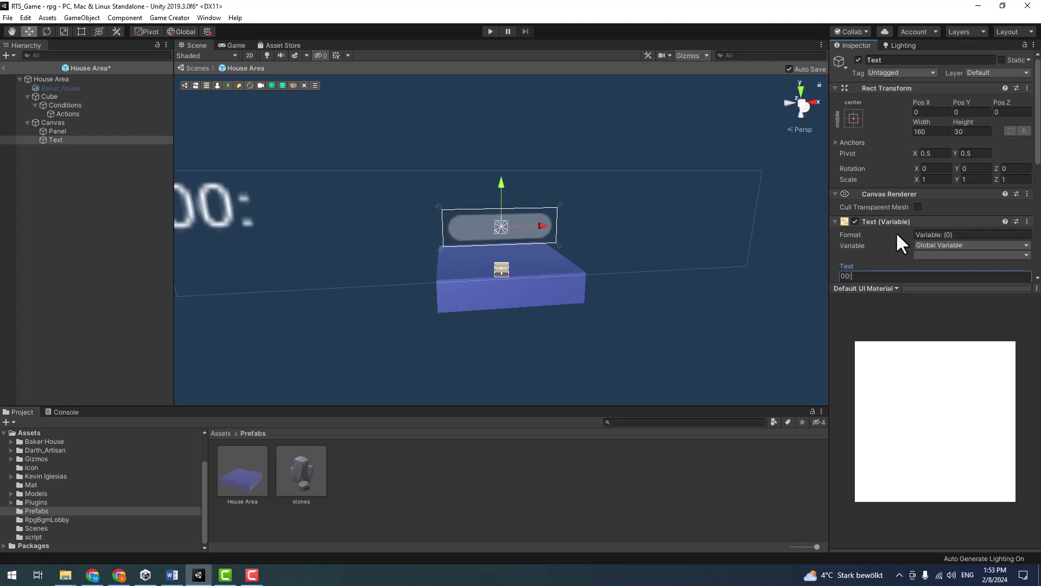
{"action": "type", "text": "1"}
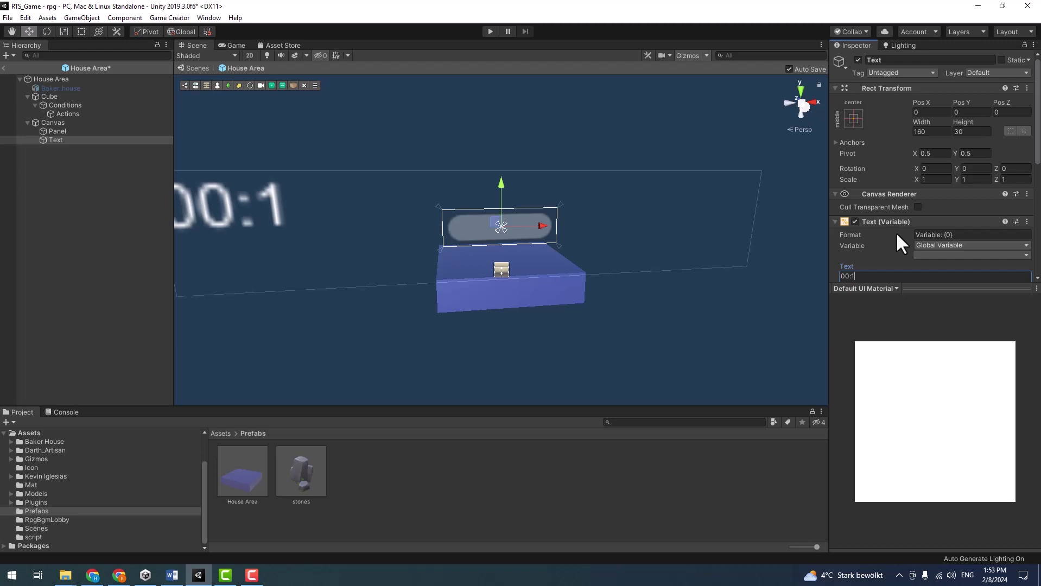
{"action": "key", "text": "BackSpace"}
{"action": "type", "text": "01:"}
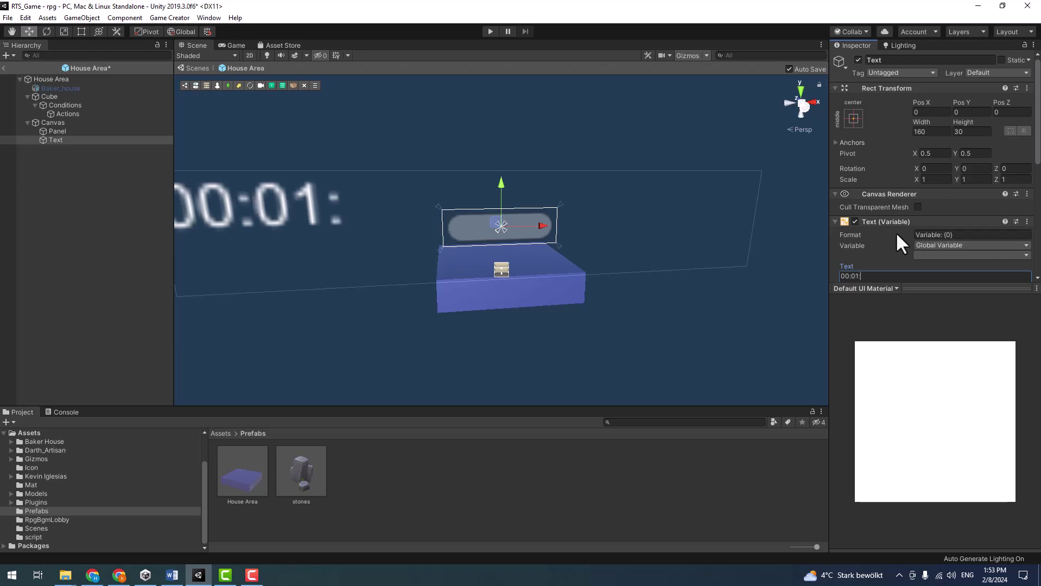
{"action": "type", "text": "00"}
- Shrink the timer text to about 0.23 scale and centre it horizontally and vertically
{"action": "left_click_drag", "start_coordinate": [668, 168], "coordinate": [647, 161], "text": "alt"}
{"action": "key", "text": "r"}
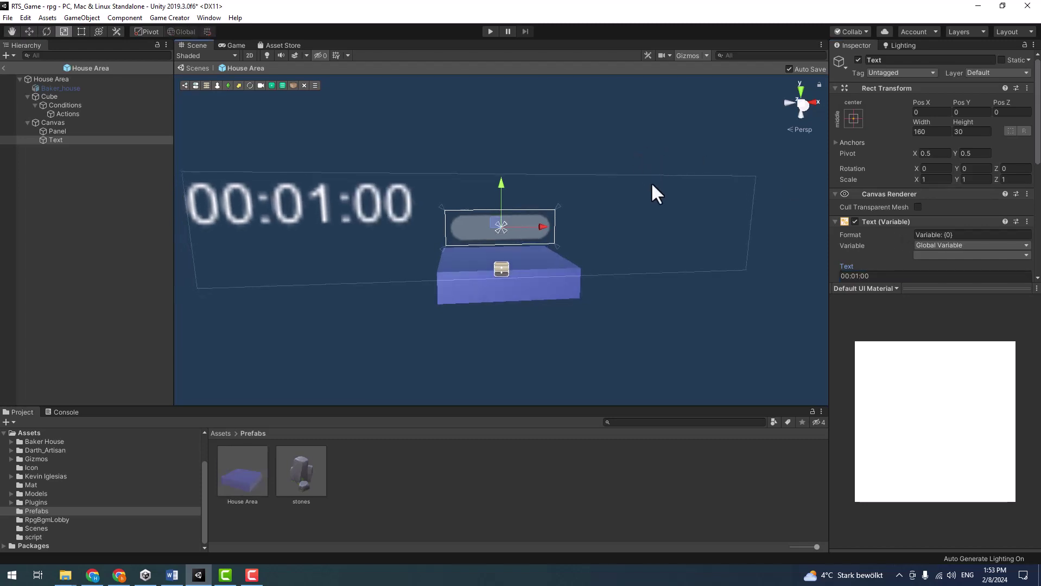
{"action": "left_click_drag", "start_coordinate": [501, 230], "coordinate": [474, 250]}
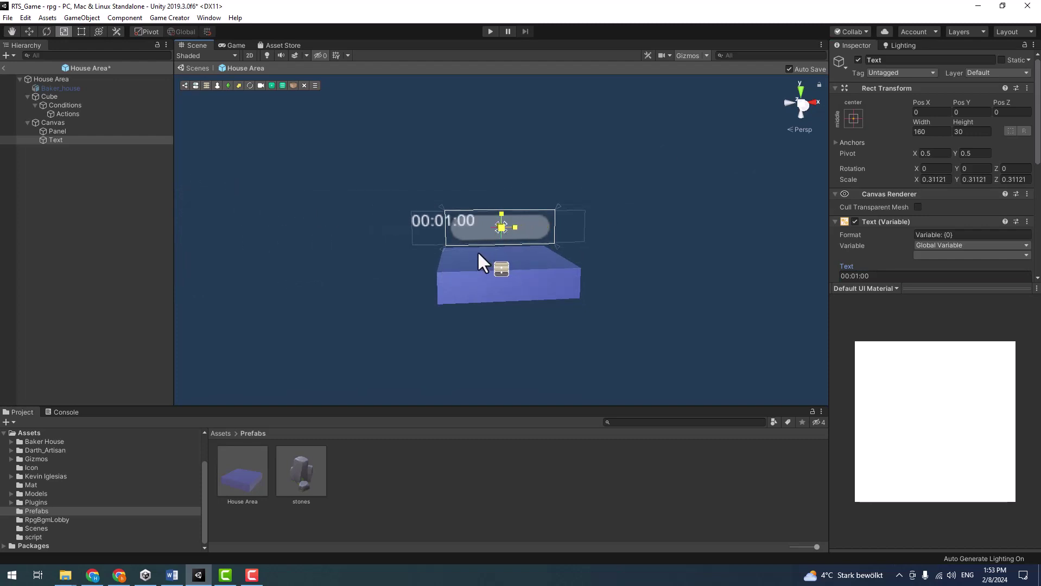
{"action": "scroll", "coordinate": [993, 200], "scroll_direction": "down", "scroll_amount": 5}
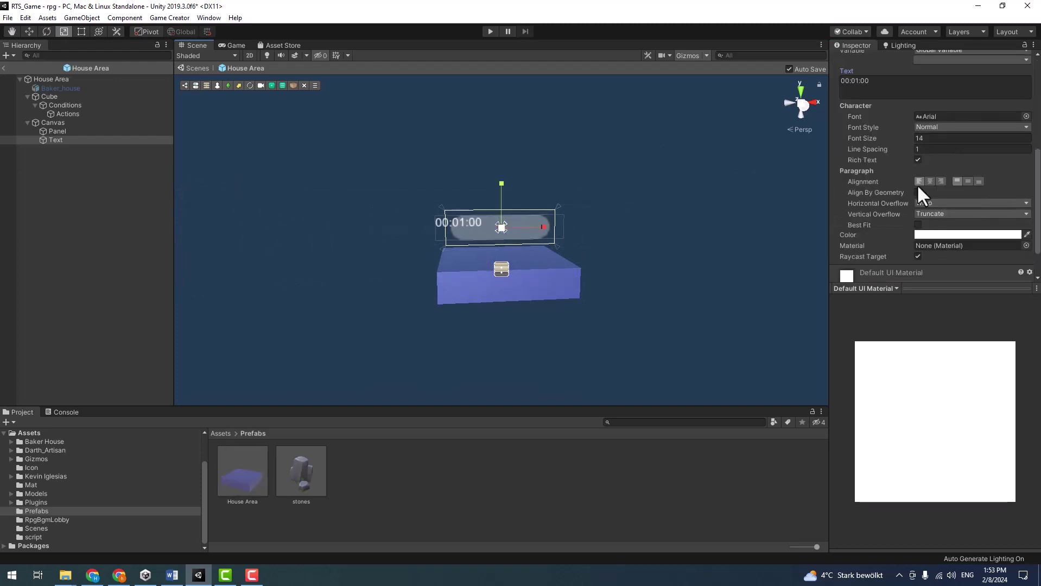
{"action": "left_click", "coordinate": [930, 181]}
{"action": "left_click", "coordinate": [968, 181]}
{"action": "scroll", "coordinate": [502, 196], "scroll_direction": "up", "scroll_amount": 2}
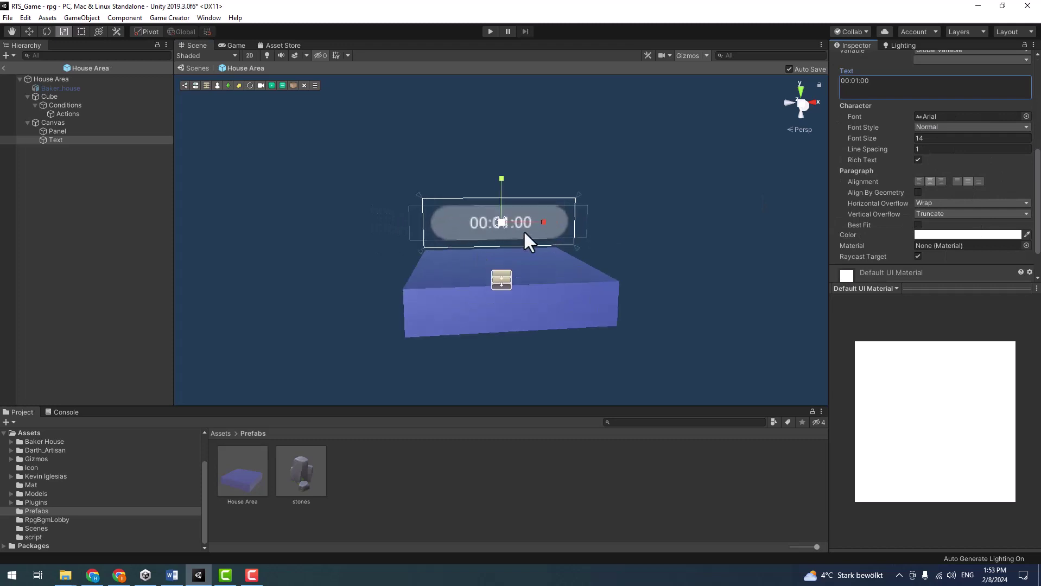
{"action": "scroll", "coordinate": [523, 231], "scroll_direction": "up", "scroll_amount": 2}
{"action": "scroll", "coordinate": [543, 219], "scroll_direction": "up", "scroll_amount": 2}
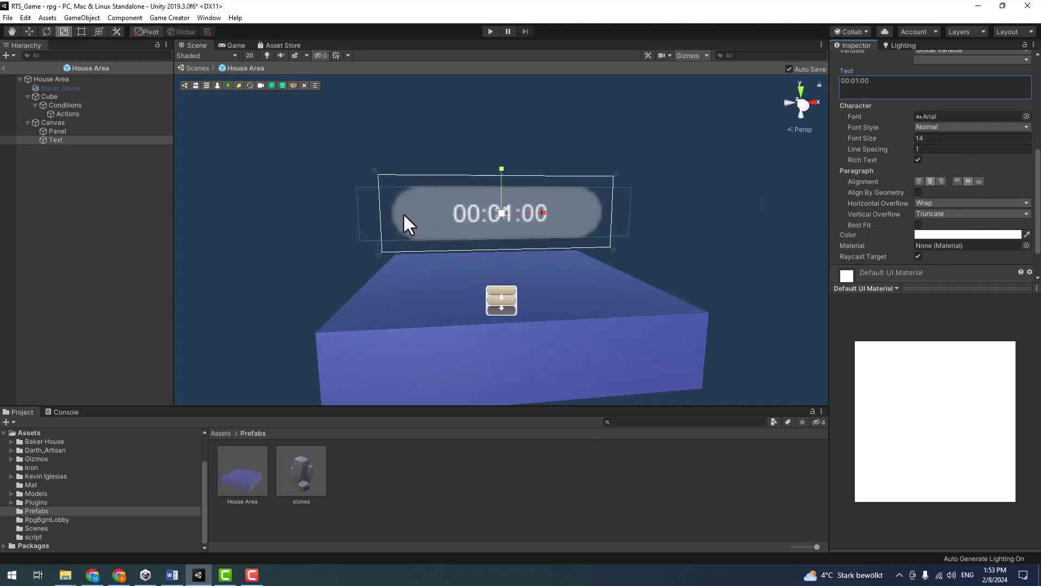
{"action": "left_click_drag", "start_coordinate": [407, 223], "coordinate": [544, 269], "text": "alt"}
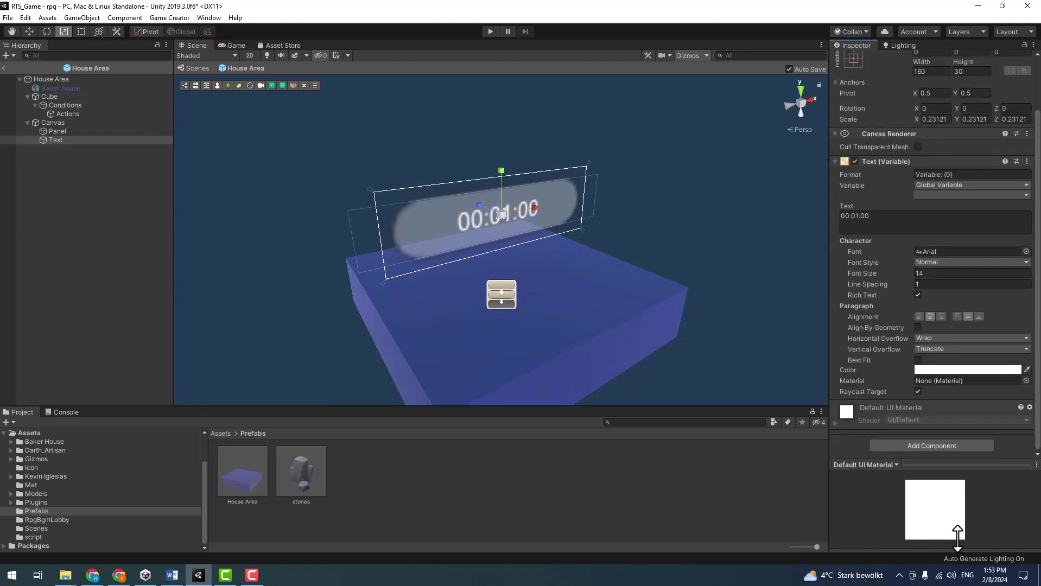
- Set the Text (Variable)'s Variable source to Local Variable
{"action": "left_click_drag", "start_coordinate": [999, 287], "coordinate": [962, 548]}
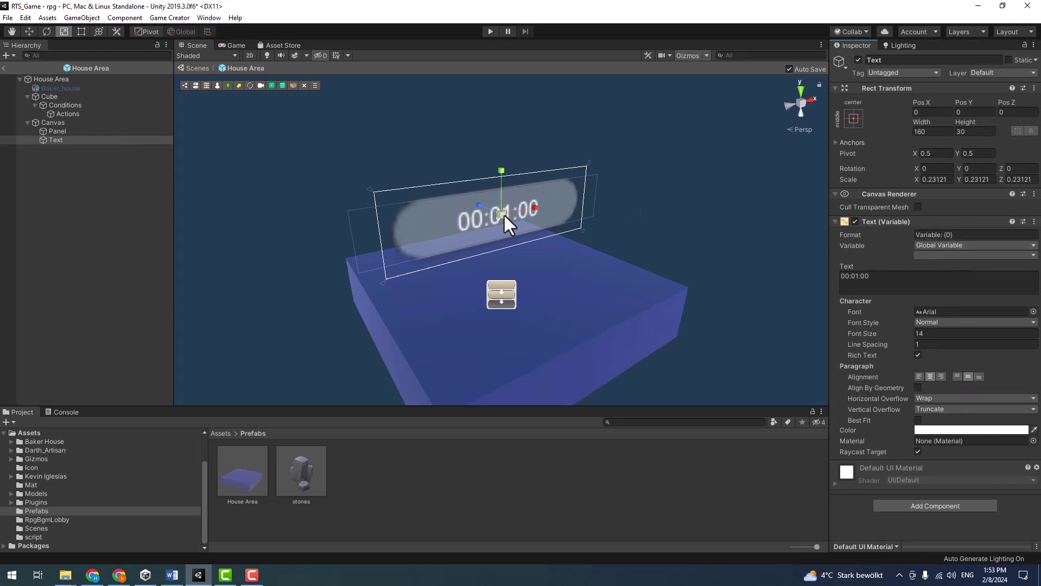
{"action": "left_click", "coordinate": [953, 244]}
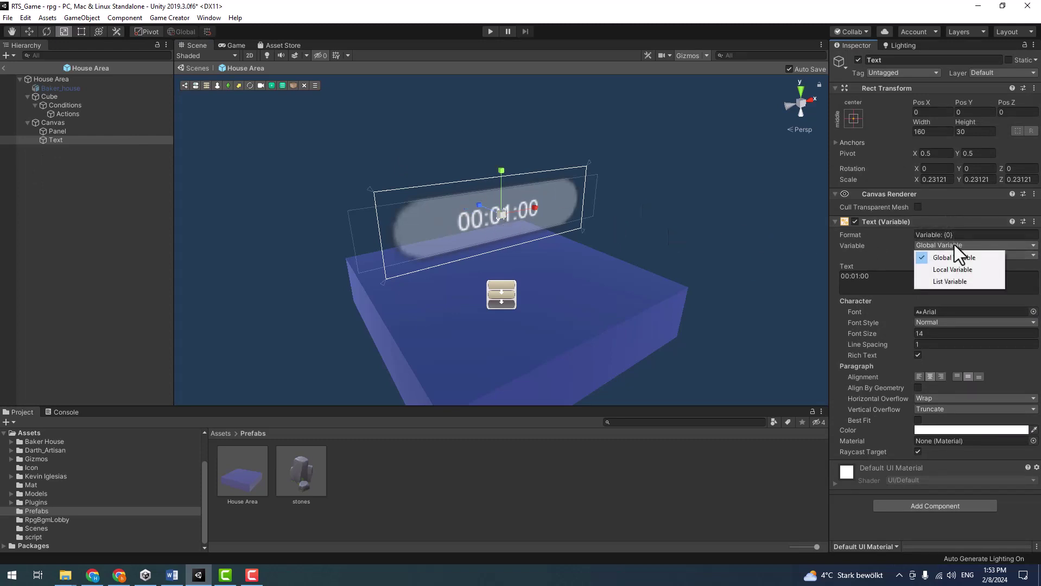
{"action": "left_click", "coordinate": [967, 272]}
- Add a Local Variables component to the House Area root object
{"action": "left_click", "coordinate": [55, 80]}
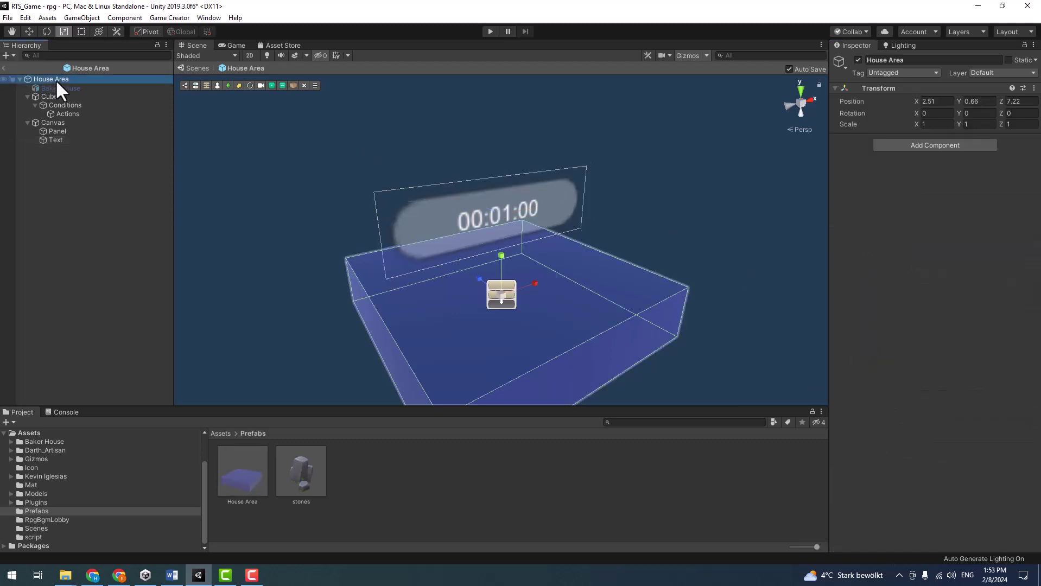
{"action": "left_click", "coordinate": [957, 147]}
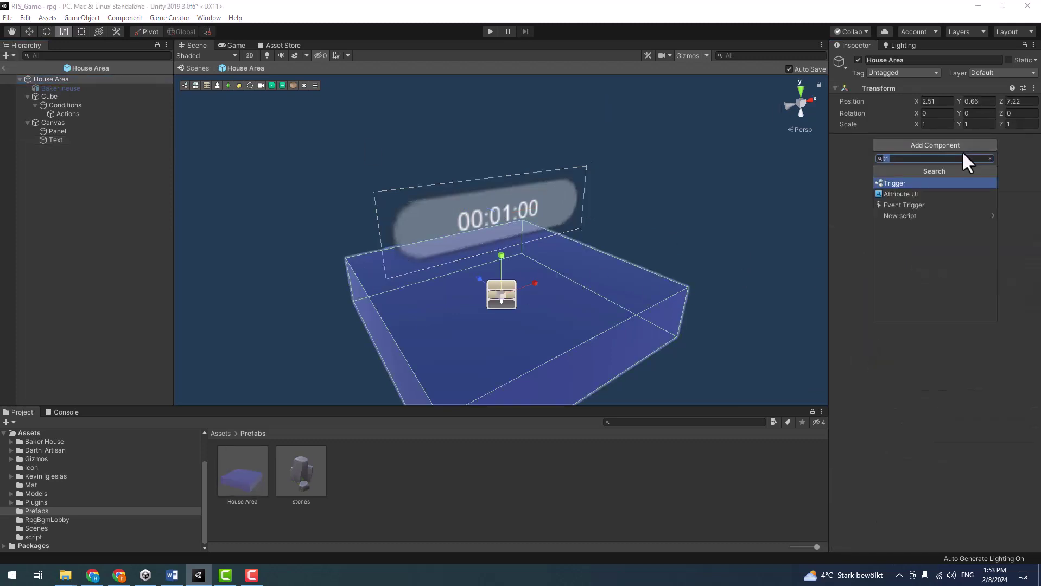
{"action": "type", "text": "local"}
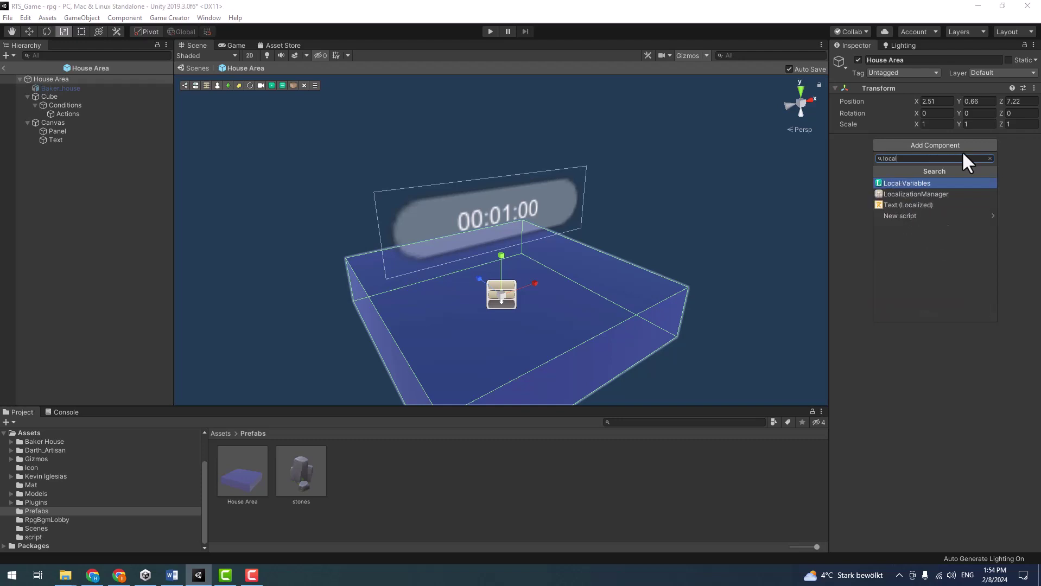
{"action": "key", "text": "Return"}
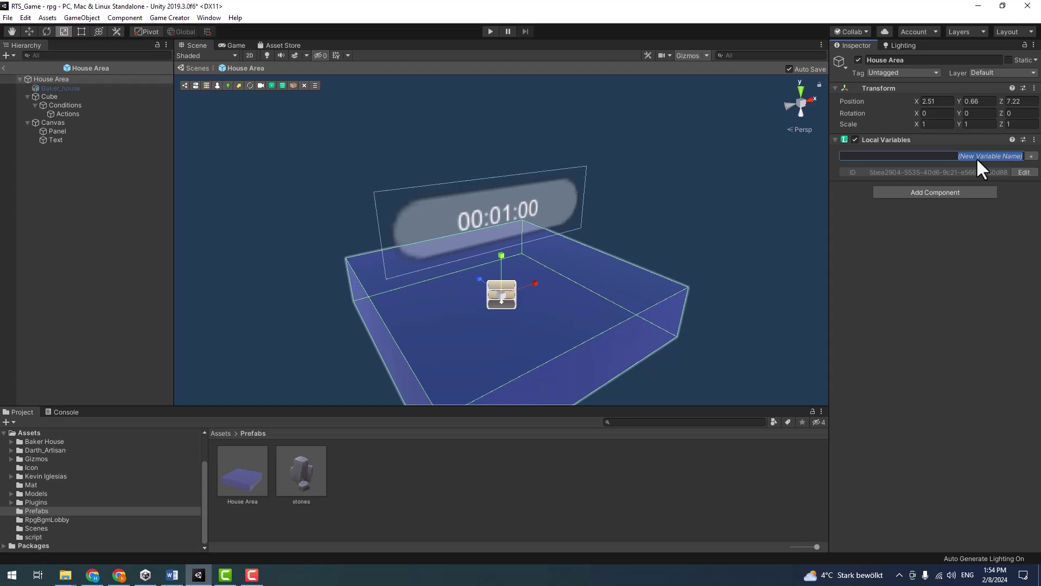
- Create a time_end variable of type Number with value 30
{"action": "type", "text": "ti"}
{"action": "type", "text": "me_"}
{"action": "type", "text": "end"}
{"action": "key", "text": "Return"}
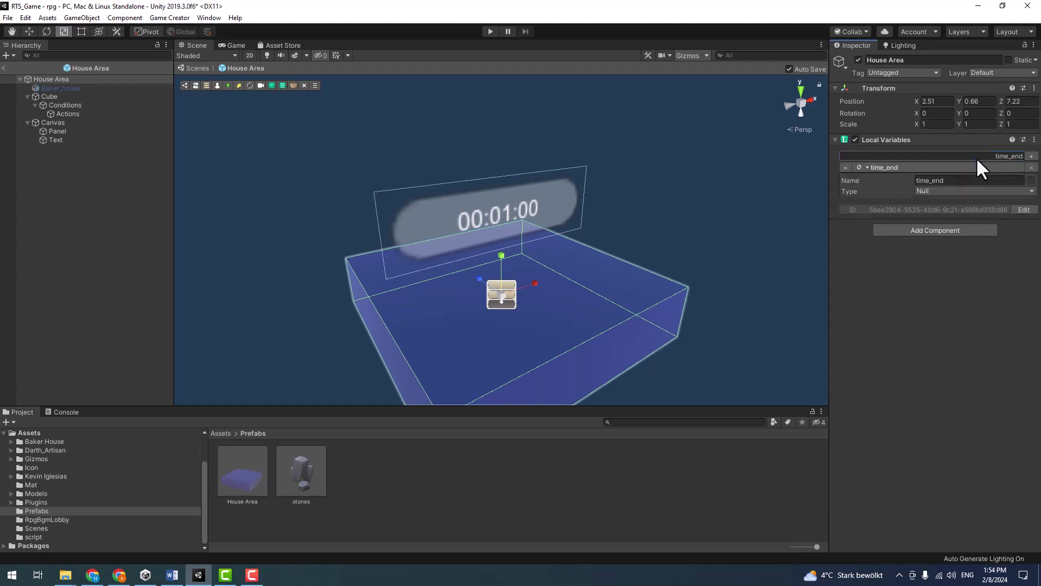
{"action": "left_click", "coordinate": [946, 194]}
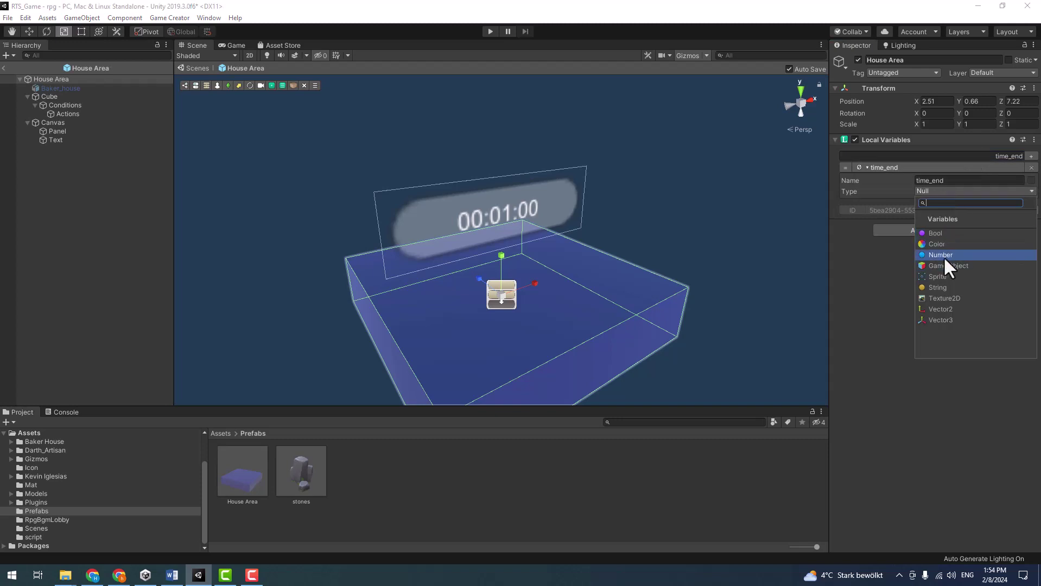
{"action": "left_click", "coordinate": [945, 257]}
{"action": "left_click", "coordinate": [944, 203]}
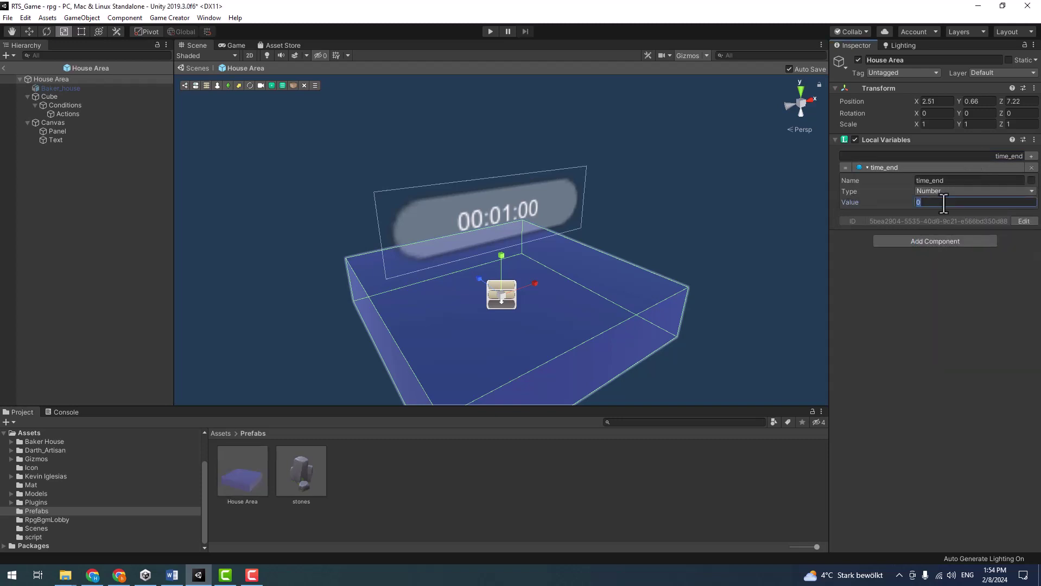
{"action": "type", "text": "60"}
{"action": "key", "text": "BackSpace"}
{"action": "key", "text": "BackSpace"}
{"action": "type", "text": "30"}
{"action": "left_click", "coordinate": [958, 181]}
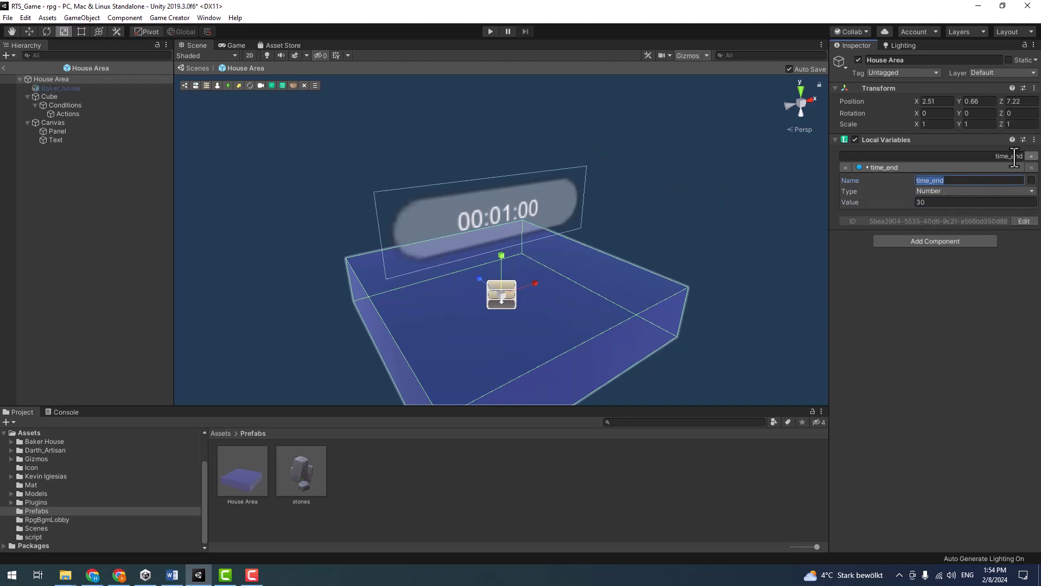
- Add a time_show String variable, then select the Text's 00:01:00 placeholder
{"action": "left_click_drag", "start_coordinate": [1011, 156], "coordinate": [1024, 157]}
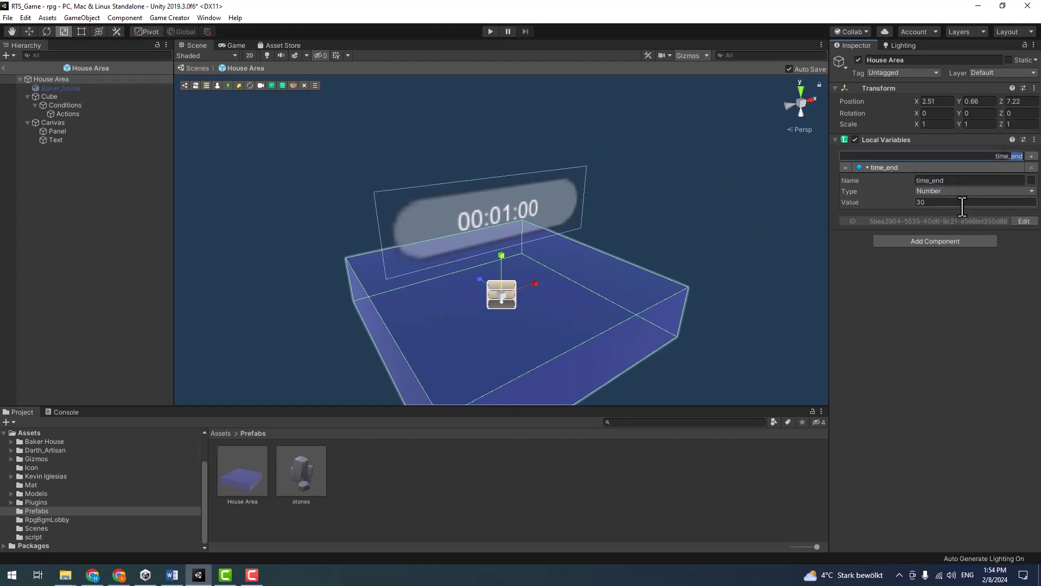
{"action": "type", "text": "show"}
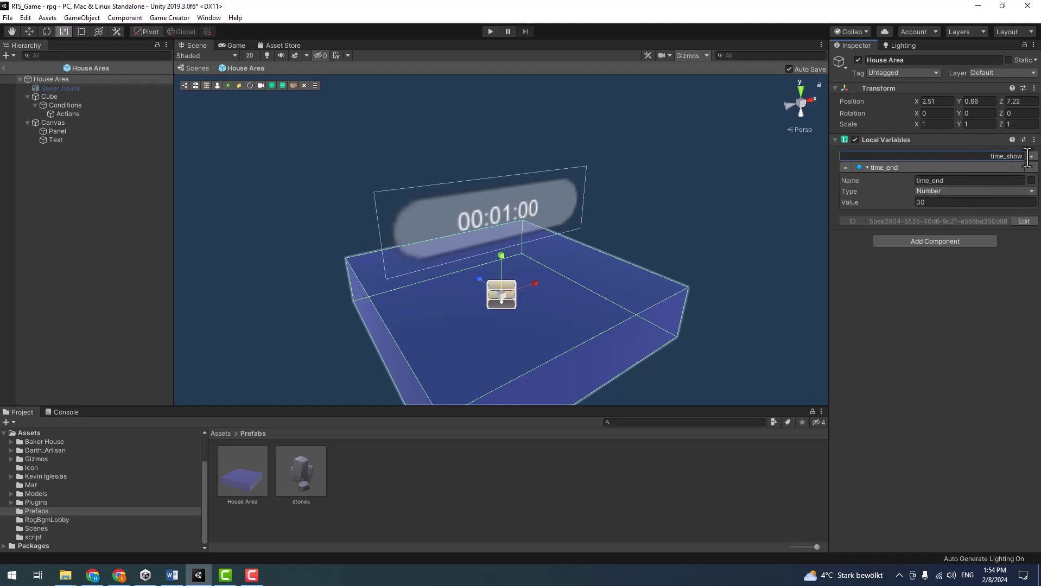
{"action": "left_click", "coordinate": [1031, 157]}
{"action": "left_click", "coordinate": [949, 240]}
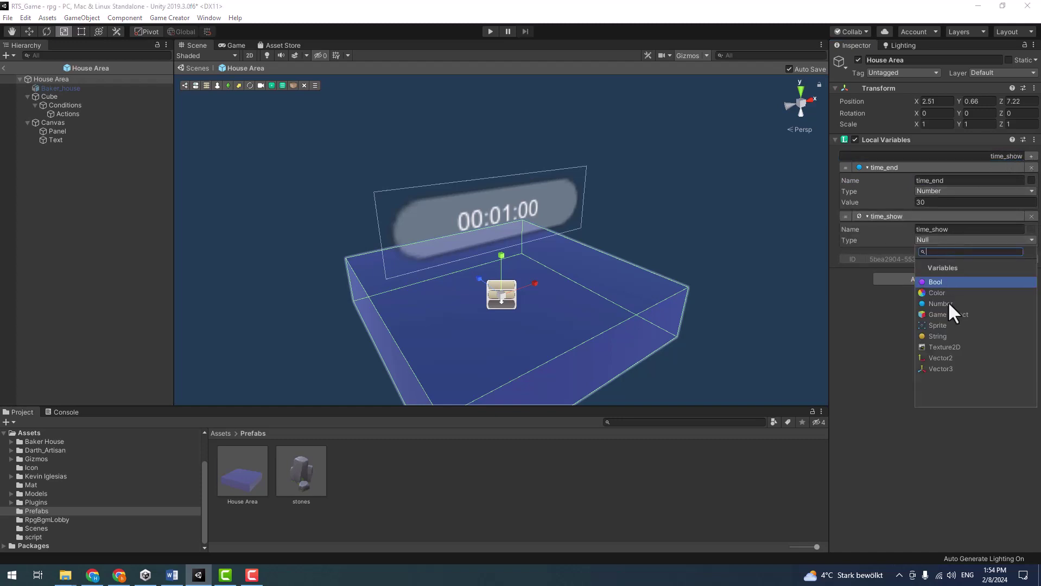
{"action": "left_click", "coordinate": [951, 336]}
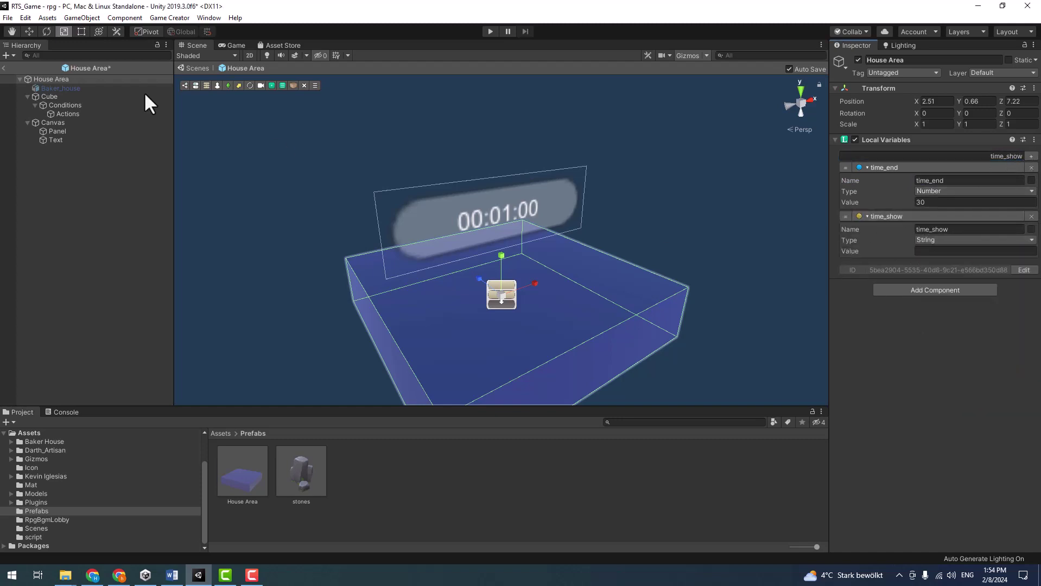
{"action": "left_click", "coordinate": [49, 140]}
{"action": "left_click", "coordinate": [890, 290]}
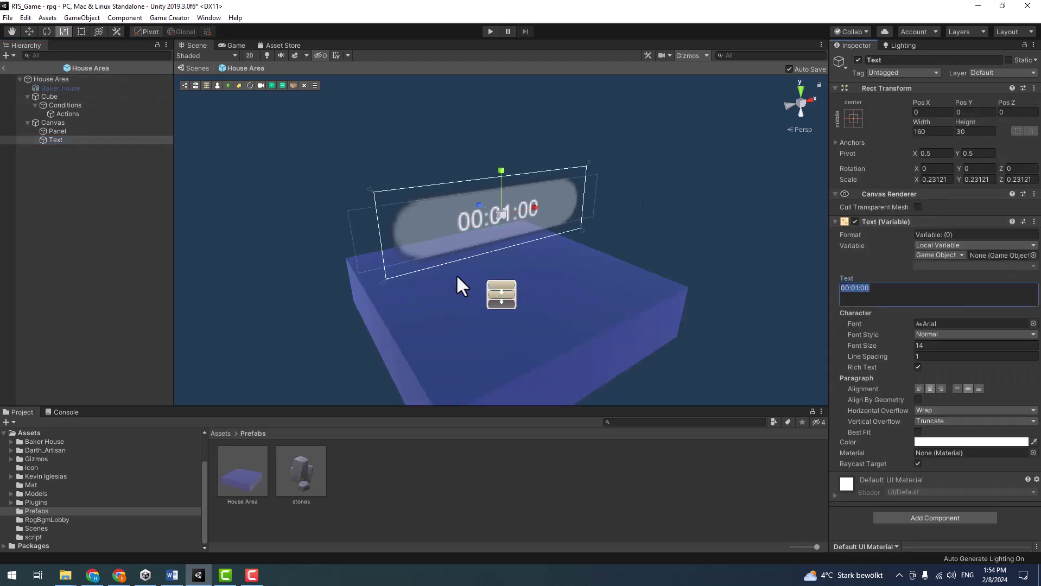
- Clear the Text's 00:01:00 placeholder and enter 00:01:00 as time_show's value
{"action": "key", "text": "BackSpace"}
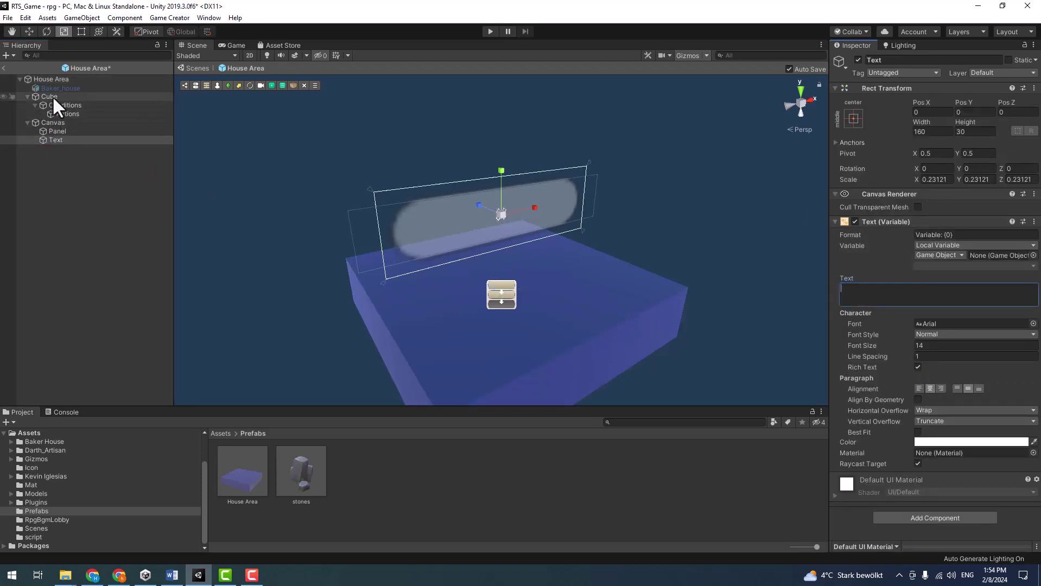
{"action": "left_click", "coordinate": [51, 79]}
{"action": "left_click", "coordinate": [943, 252]}
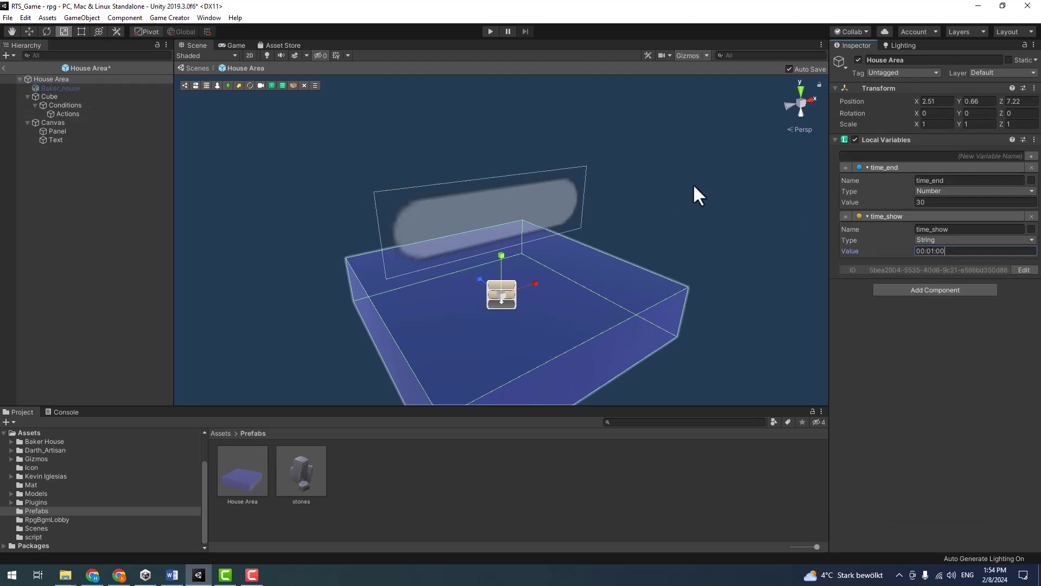
- Bind the Text to House Area's time_show variable and run the game to test
{"action": "left_click", "coordinate": [57, 122]}
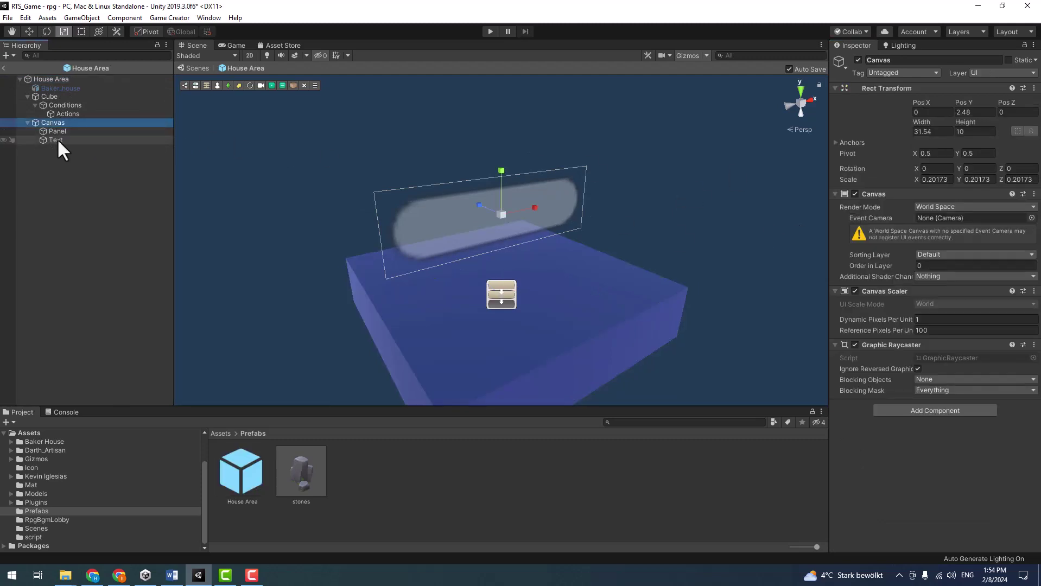
{"action": "left_click", "coordinate": [57, 140]}
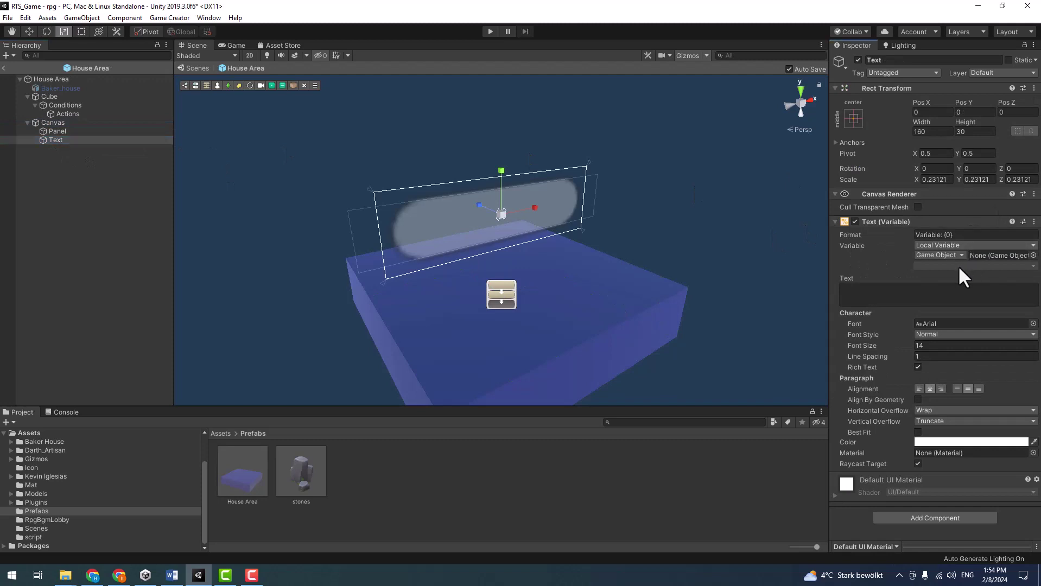
{"action": "mouse_move", "coordinate": [33, 89]}
{"action": "left_mouse_down"}
{"action": "mouse_move", "coordinate": [1019, 265]}
{"action": "mouse_move", "coordinate": [1013, 258]}
{"action": "left_mouse_up"}
{"action": "left_click", "coordinate": [979, 266]}
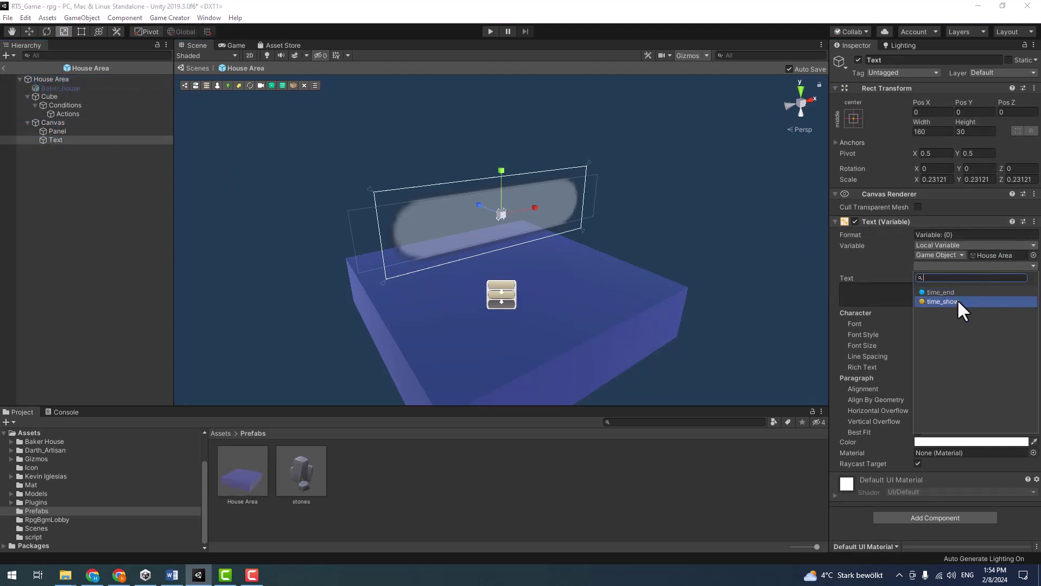
{"action": "left_click", "coordinate": [930, 301]}
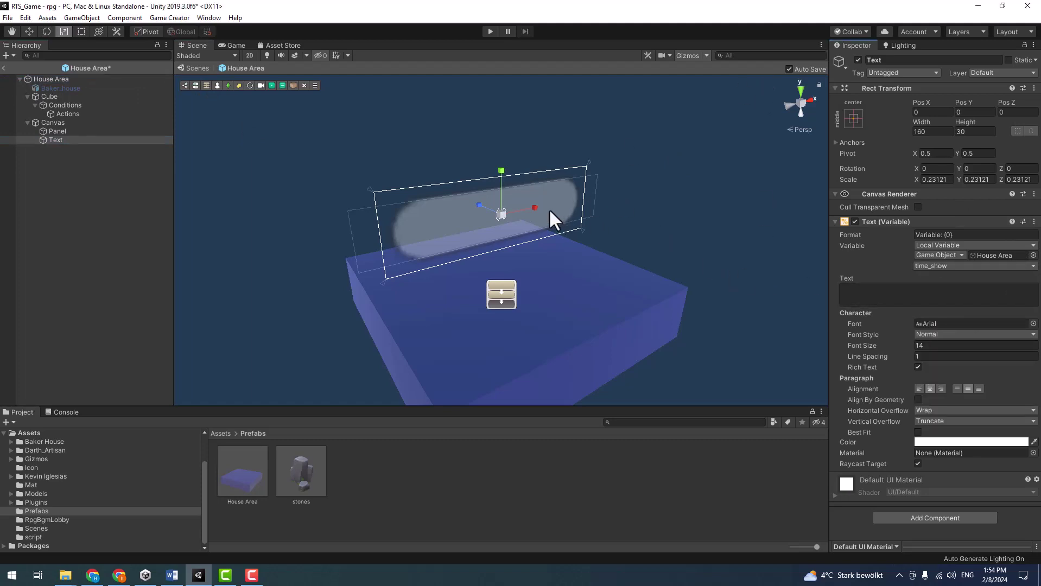
{"action": "left_click", "coordinate": [490, 31]}
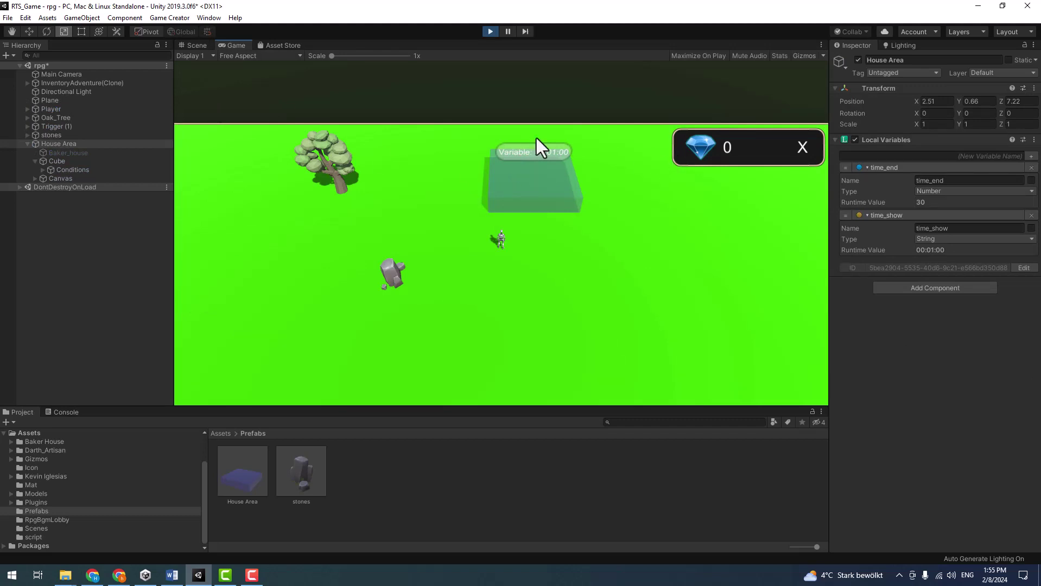
{"action": "left_click", "coordinate": [491, 32]}
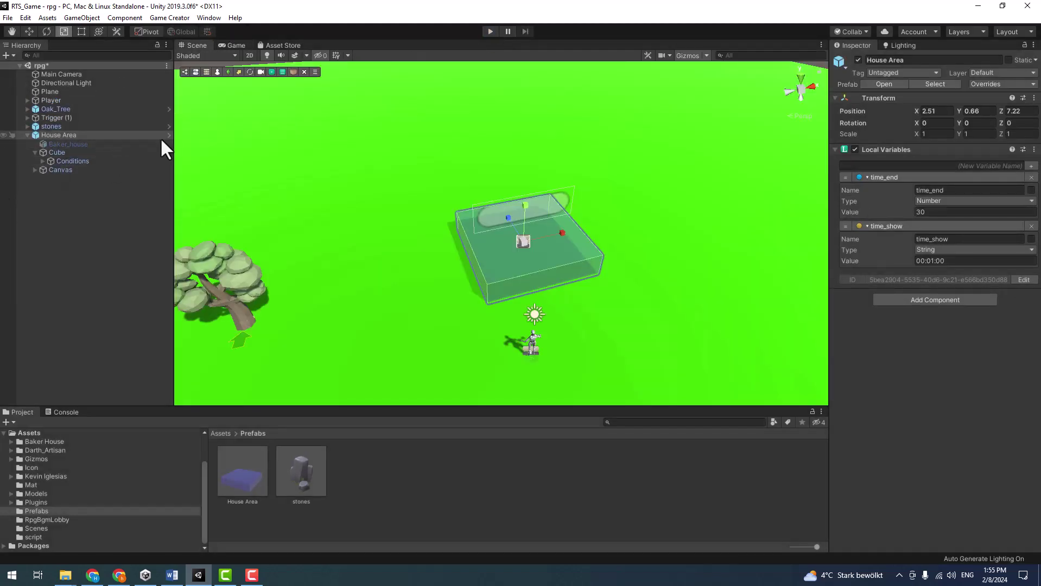
{"action": "left_click", "coordinate": [169, 135]}
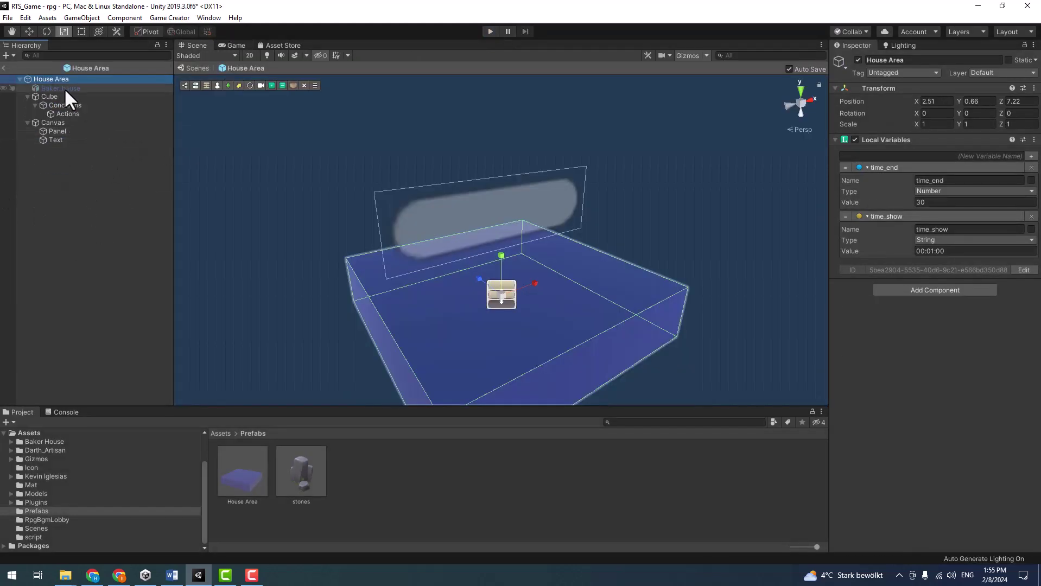
{"action": "left_click", "coordinate": [53, 140]}
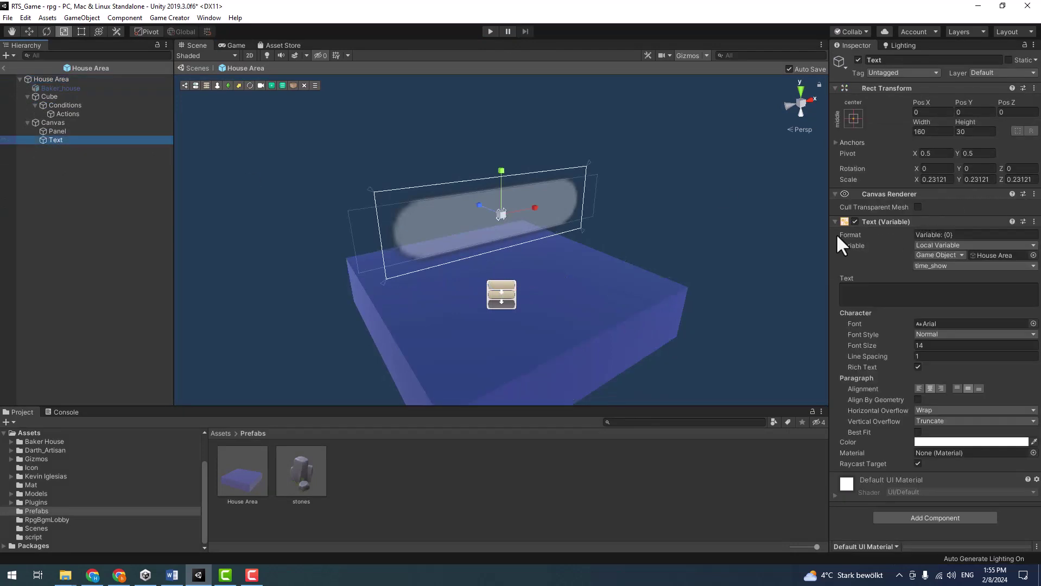
- Trim the Text (Variable) format from 'Variable: {0}' to just {0}
{"action": "double_click", "coordinate": [931, 235]}
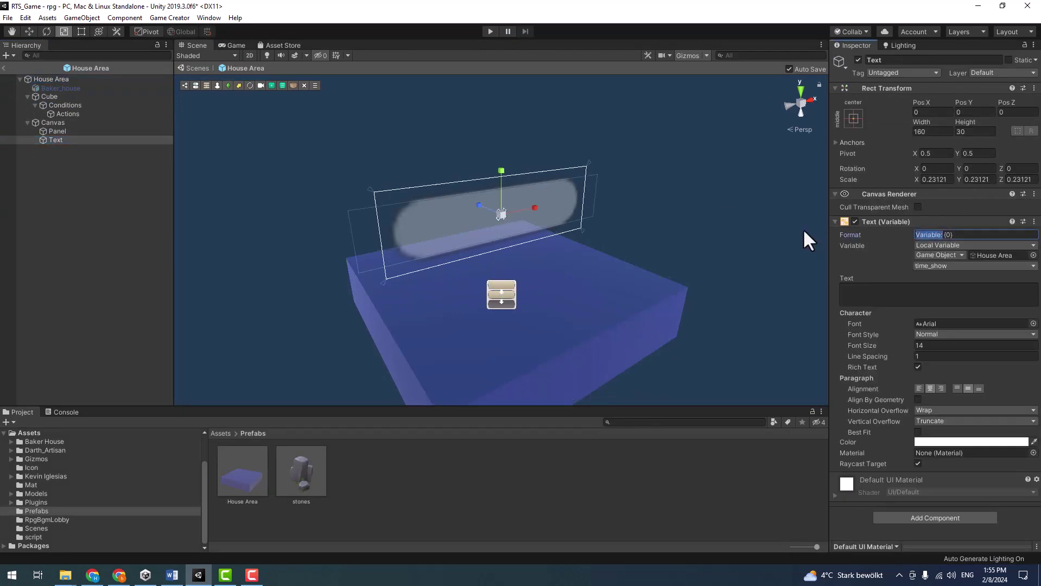
{"action": "key", "text": "BackSpace"}
{"action": "key", "text": "Return"}
- Create a new Actions object for the Conditions clause's Then branch
{"action": "left_click", "coordinate": [74, 114]}
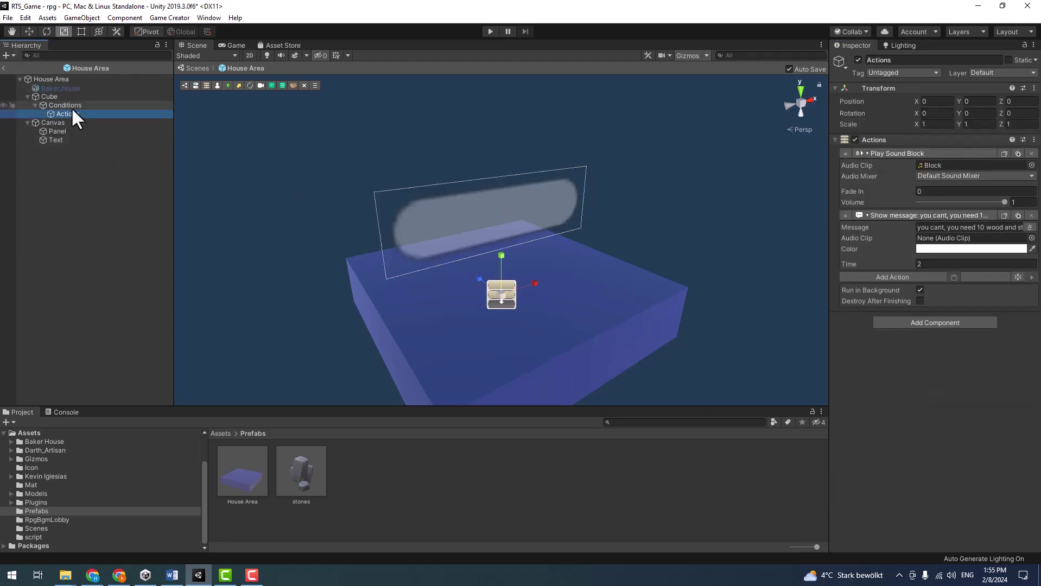
{"action": "left_click", "coordinate": [71, 105]}
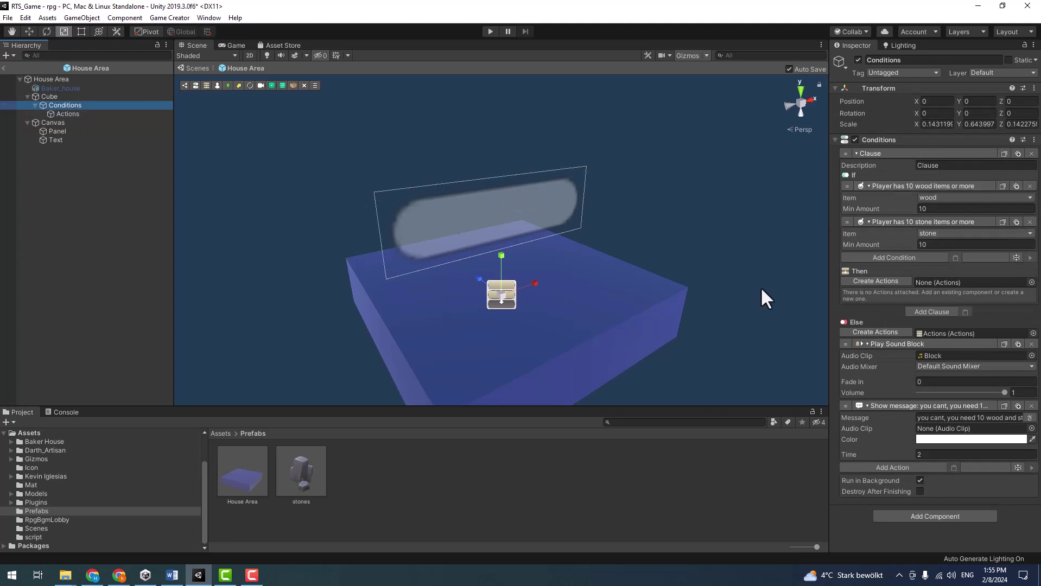
{"action": "left_click", "coordinate": [999, 284]}
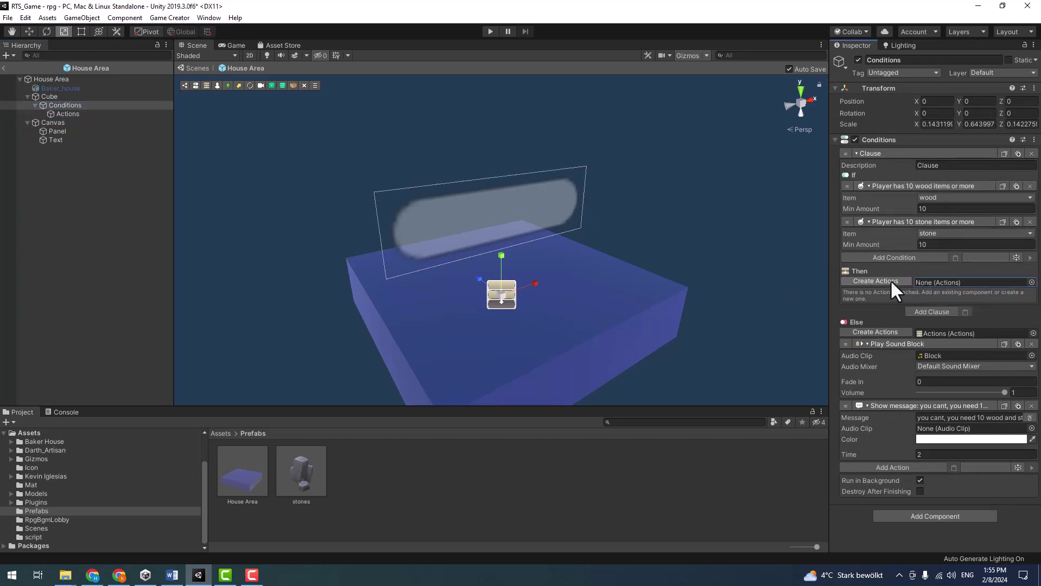
{"action": "left_click", "coordinate": [71, 112]}
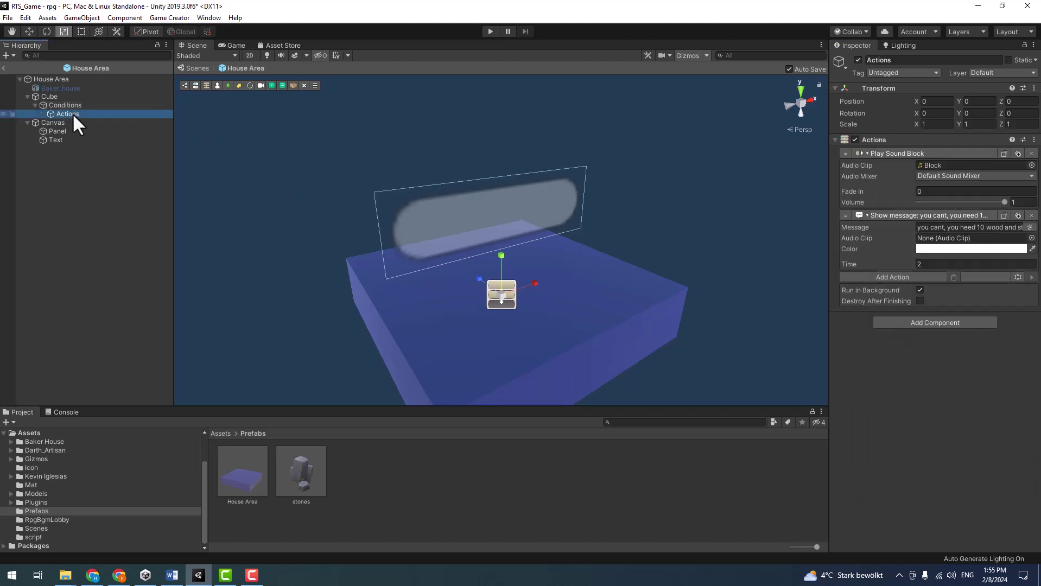
{"action": "left_click", "coordinate": [67, 104]}
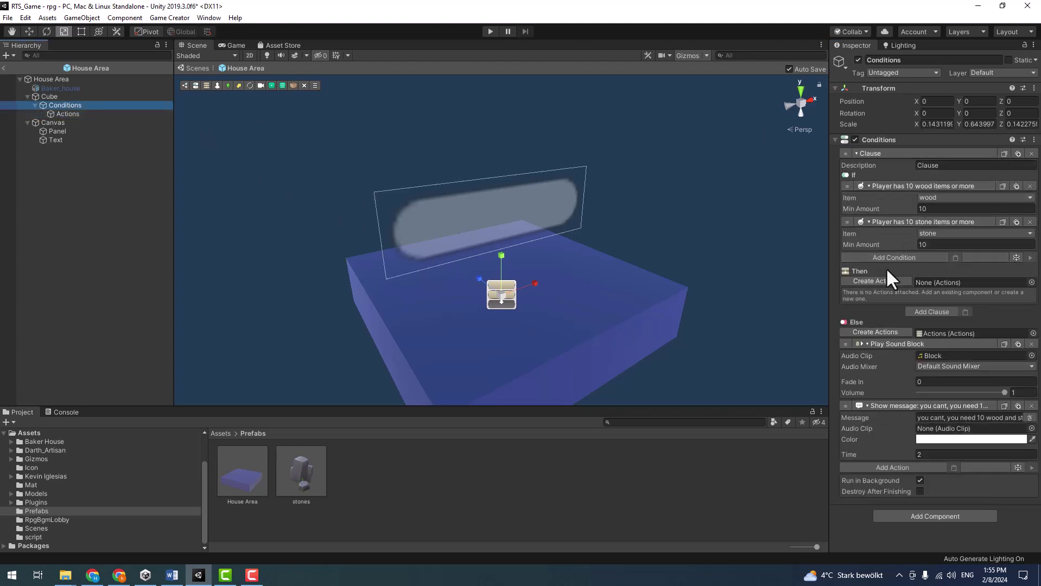
{"action": "left_click", "coordinate": [877, 282]}
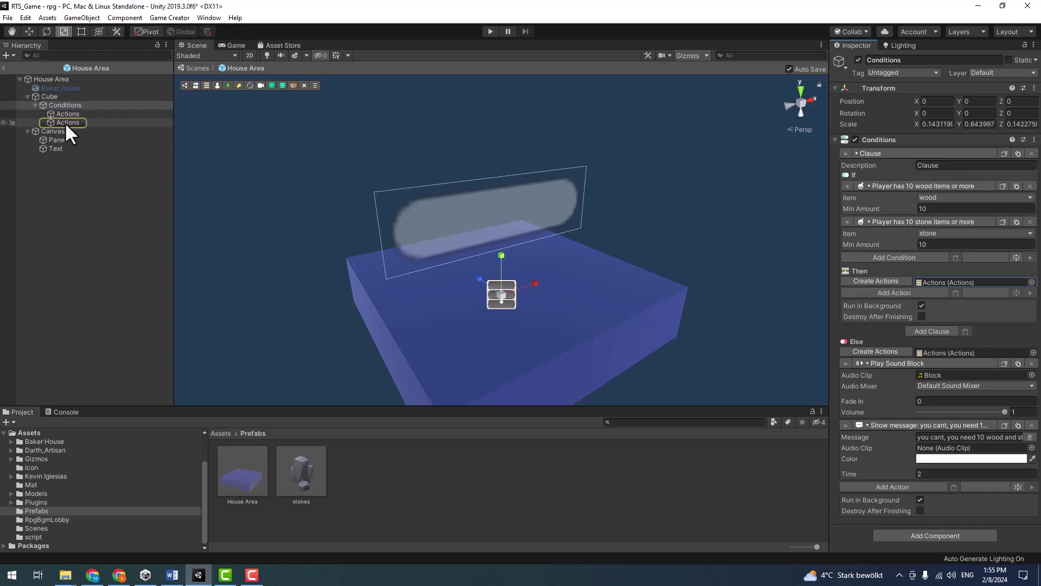
- Rename the second Actions object to 'Actions Do'
{"action": "left_click", "coordinate": [64, 122]}
{"action": "left_click", "coordinate": [935, 61]}
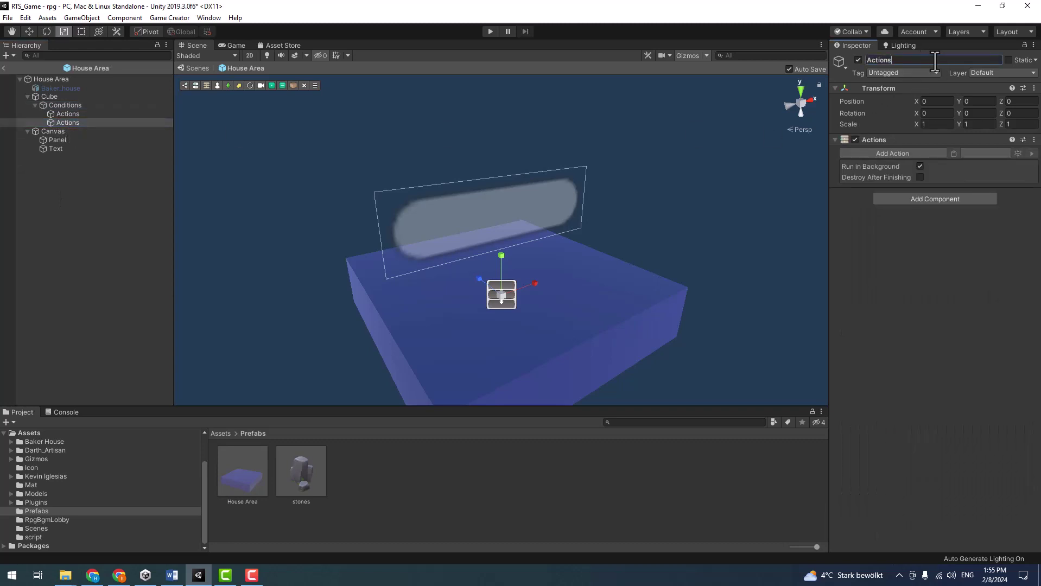
{"action": "type", "text": " Do"}
{"action": "key", "text": "Return"}
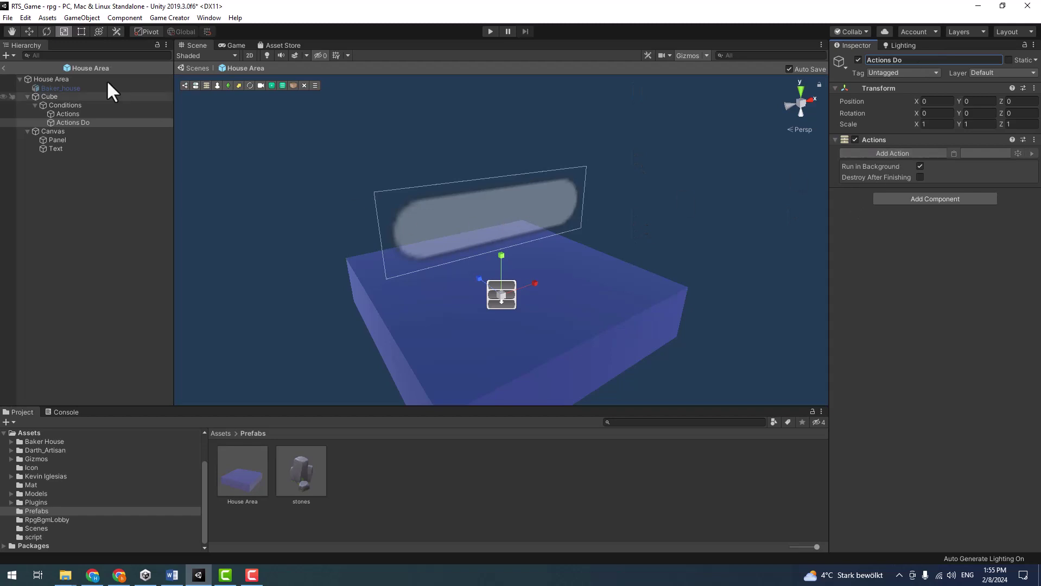
{"action": "left_click", "coordinate": [58, 79]}
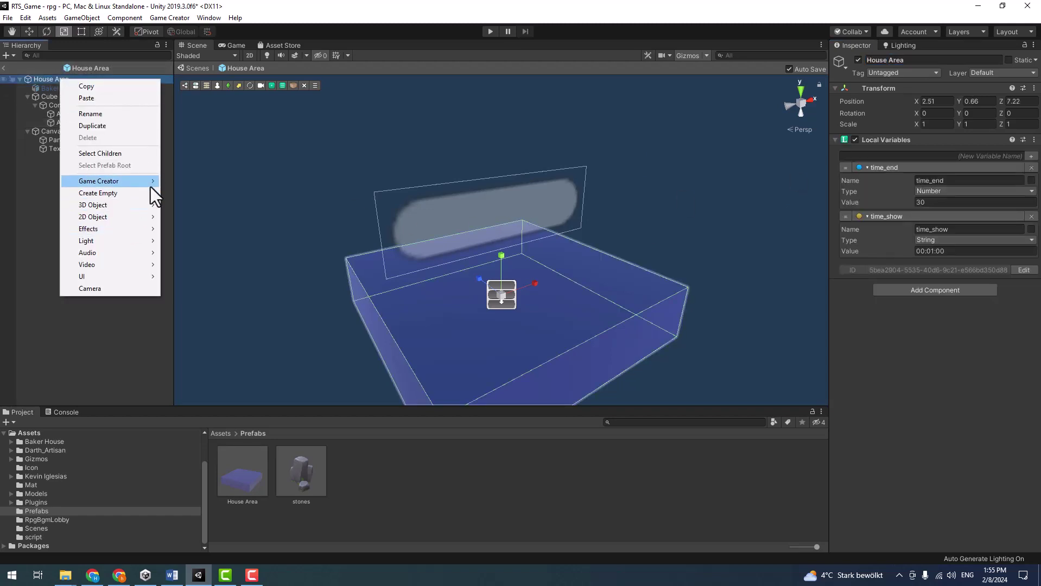
- Add a Marker under House Area at X -4.1, Y -0.7, rotated 90° around Y
{"action": "mouse_move", "coordinate": [150, 185]}
{"action": "mouse_move", "coordinate": [218, 210]}
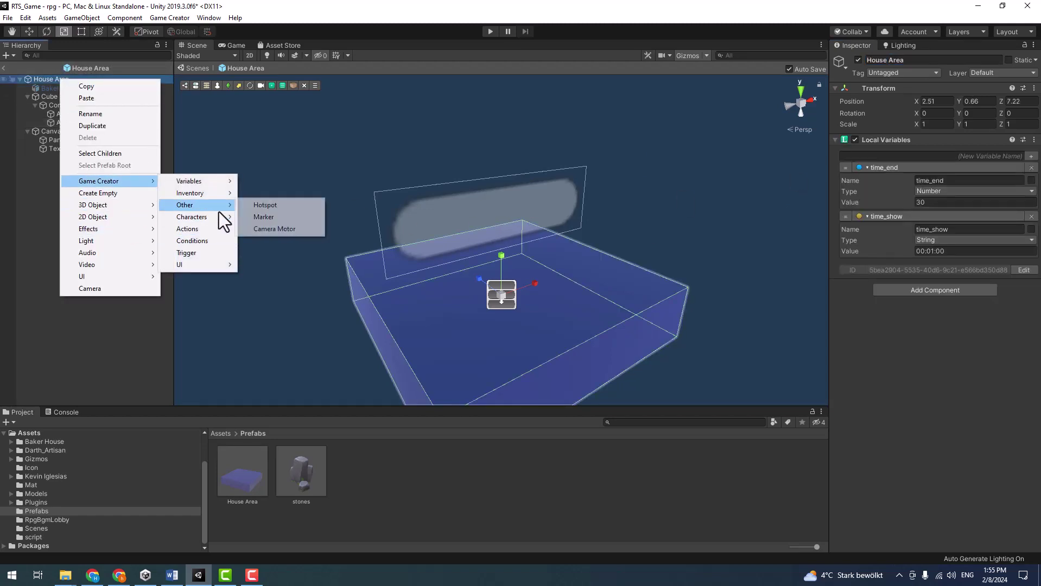
{"action": "left_click", "coordinate": [294, 220]}
{"action": "key", "text": "w"}
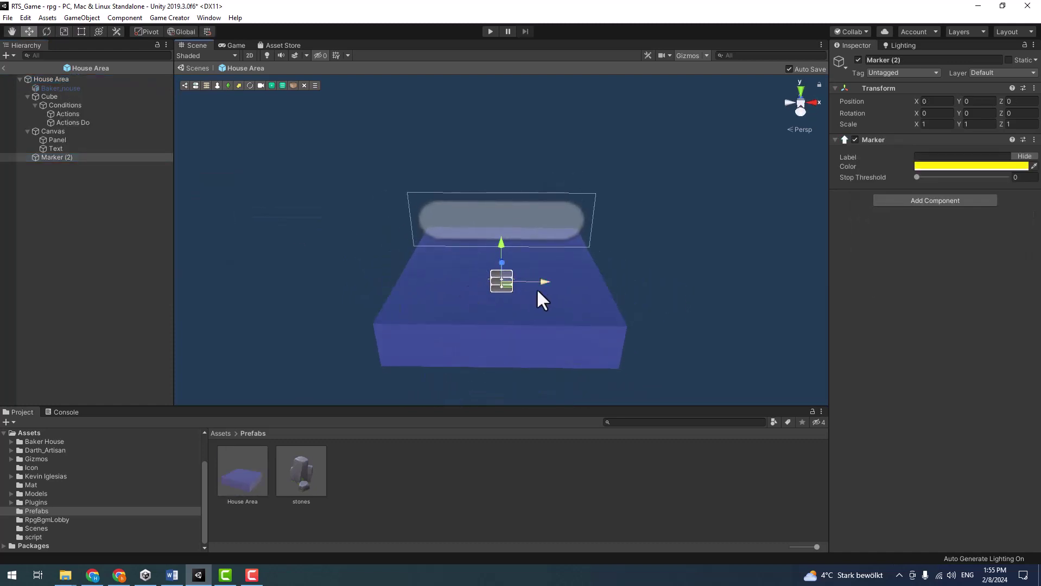
{"action": "mouse_move", "coordinate": [535, 284]}
{"action": "left_mouse_down"}
{"action": "mouse_move", "coordinate": [390, 287]}
{"action": "mouse_move", "coordinate": [373, 357]}
{"action": "mouse_move", "coordinate": [397, 286]}
{"action": "mouse_move", "coordinate": [279, 323]}
{"action": "mouse_move", "coordinate": [691, 229]}
{"action": "mouse_move", "coordinate": [704, 163]}
{"action": "left_mouse_up"}
{"action": "key", "text": "e"}
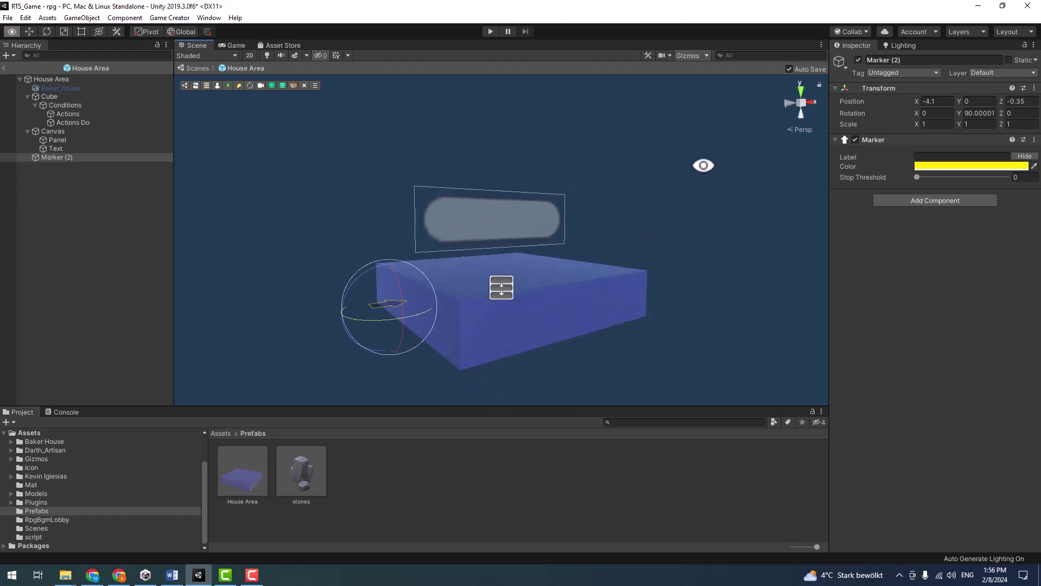
{"action": "key", "text": "w"}
{"action": "mouse_move", "coordinate": [390, 265]}
{"action": "left_mouse_down"}
{"action": "mouse_move", "coordinate": [390, 291]}
{"action": "mouse_move", "coordinate": [426, 214]}
{"action": "mouse_move", "coordinate": [387, 246]}
{"action": "left_mouse_up"}
- Orbit the view to check the marker, then bring up Actions Do's action list
{"action": "mouse_move", "coordinate": [325, 149]}
{"action": "left_mouse_down", "text": "alt"}
{"action": "mouse_move", "coordinate": [541, 279]}
{"action": "mouse_move", "coordinate": [572, 237]}
{"action": "mouse_move", "coordinate": [346, 198]}
{"action": "left_mouse_up", "text": "alt"}
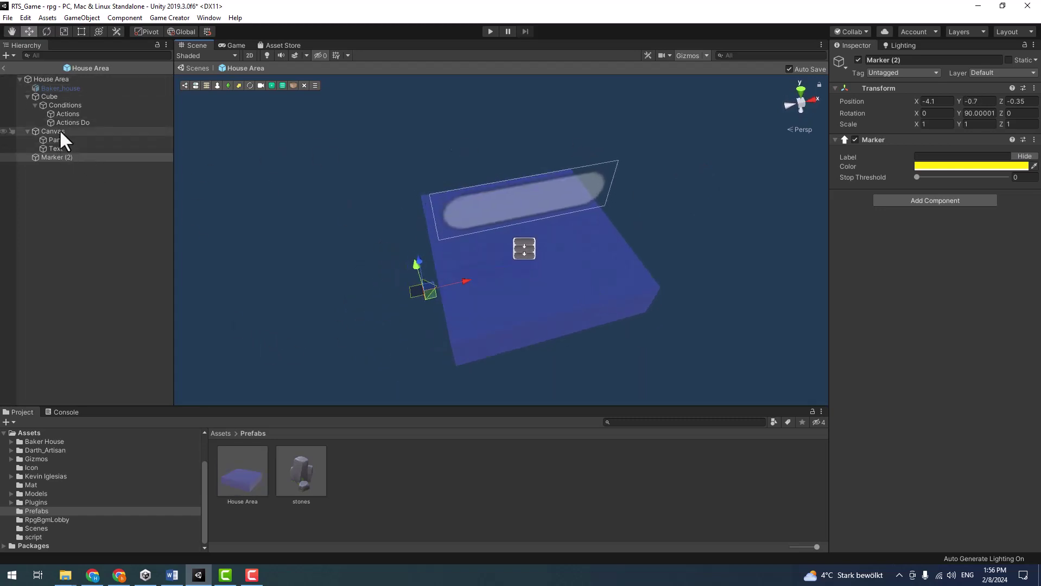
{"action": "key", "text": "alt"}
{"action": "left_click_drag", "start_coordinate": [438, 255], "coordinate": [412, 251], "text": "alt"}
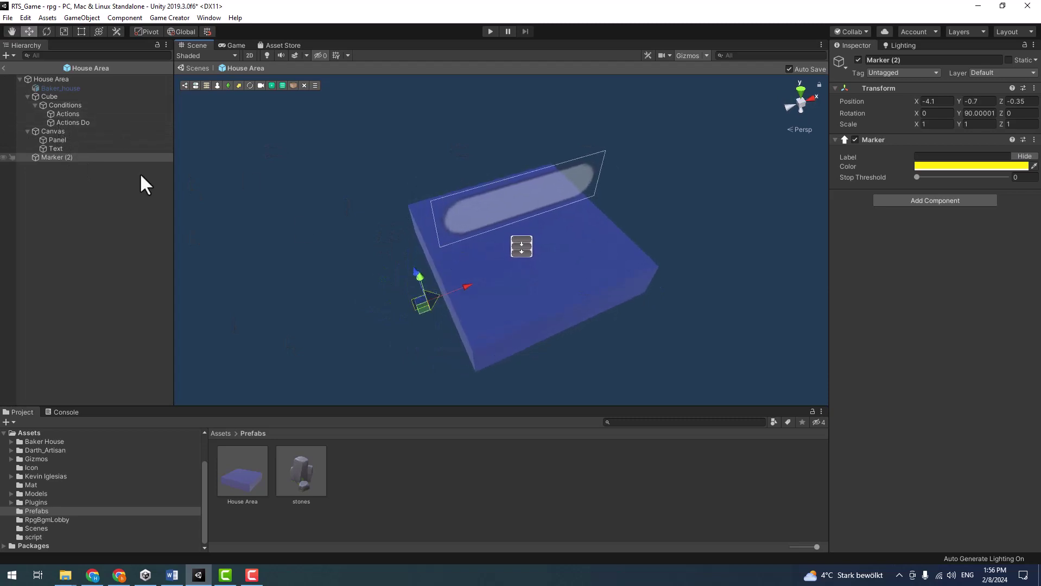
{"action": "left_click", "coordinate": [75, 122]}
{"action": "left_click", "coordinate": [923, 154]}
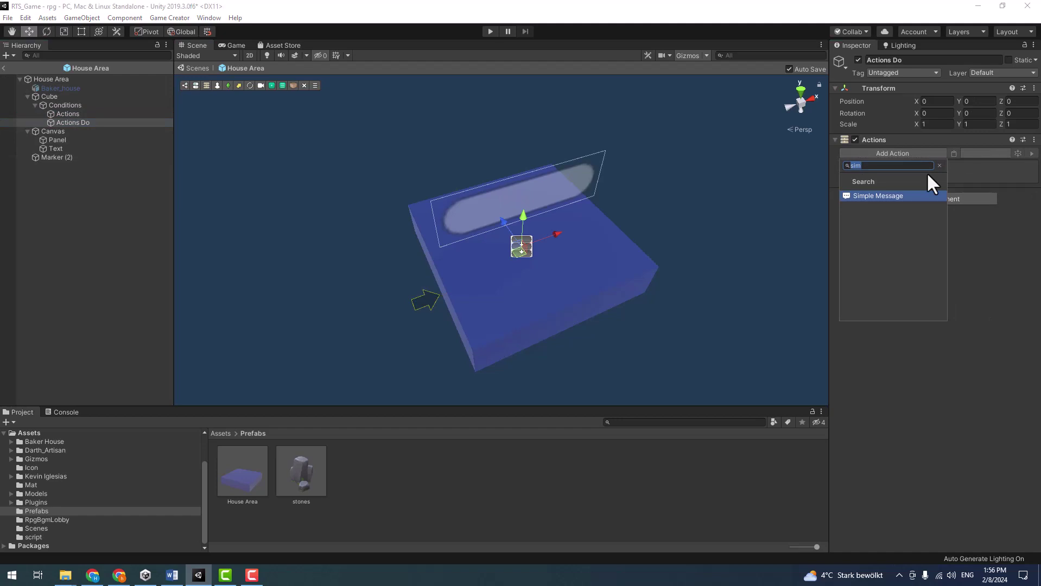
- Add a Change Property action setting the player's IsControllable to off
{"action": "key", "text": "BackSpace"}
{"action": "type", "text": "p"}
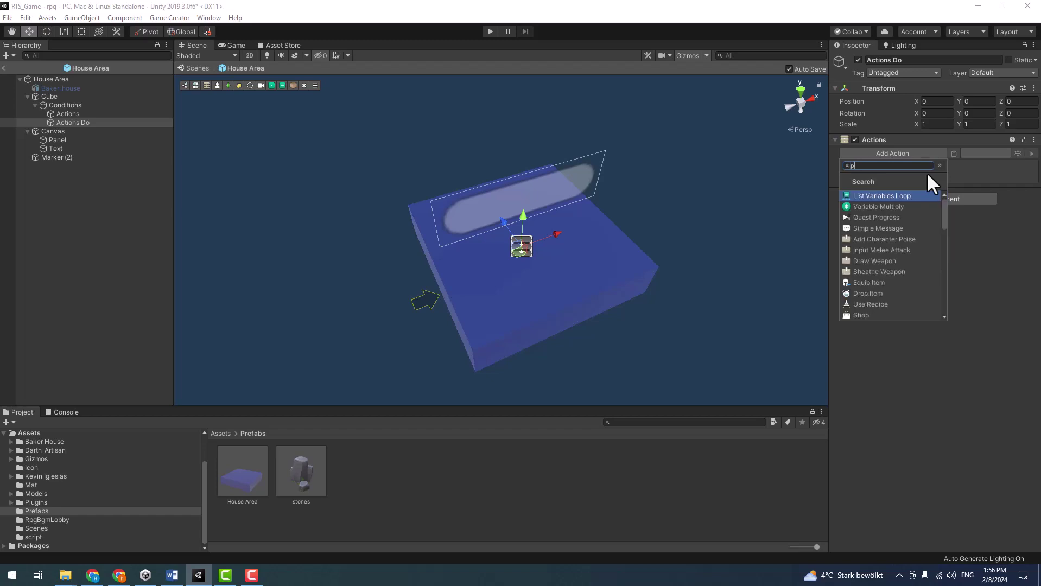
{"action": "type", "text": "ro"}
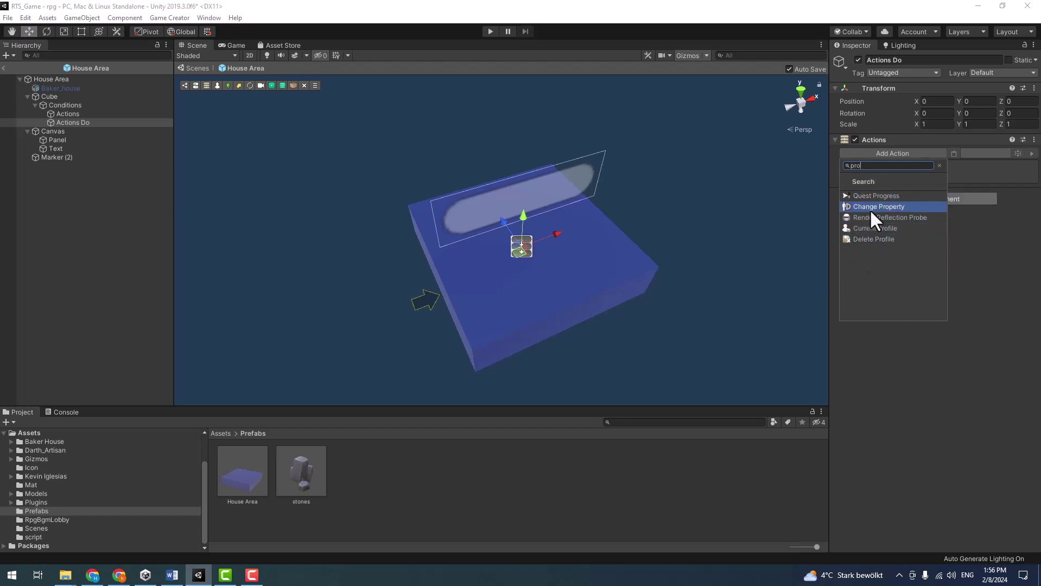
{"action": "left_click", "coordinate": [871, 207]}
{"action": "left_click", "coordinate": [920, 200]}
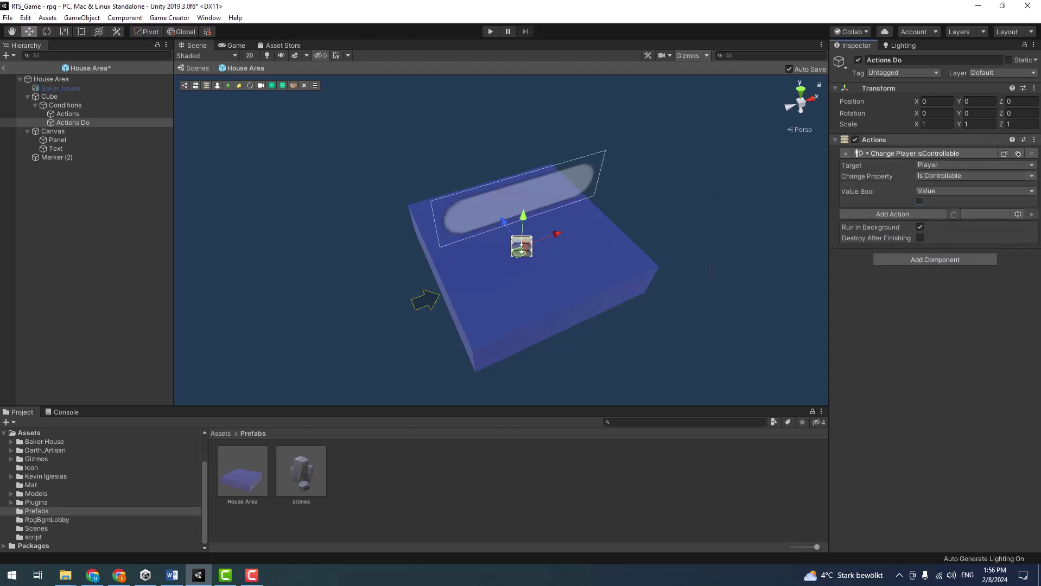
- Add a Move Character action sending the Player to Marker (2)
{"action": "left_click", "coordinate": [917, 215]}
{"action": "type", "text": "move"}
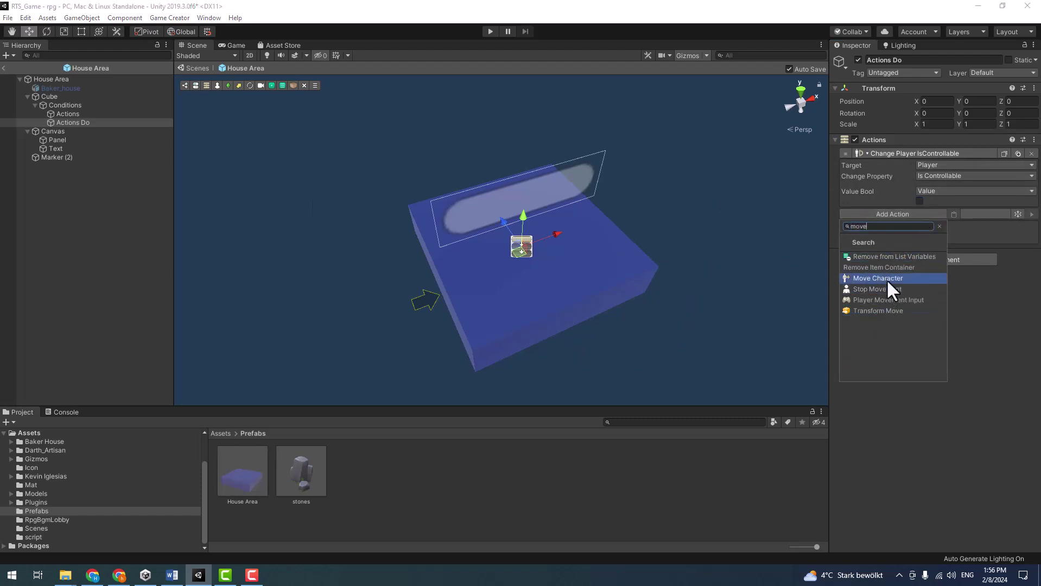
{"action": "left_click", "coordinate": [887, 279]}
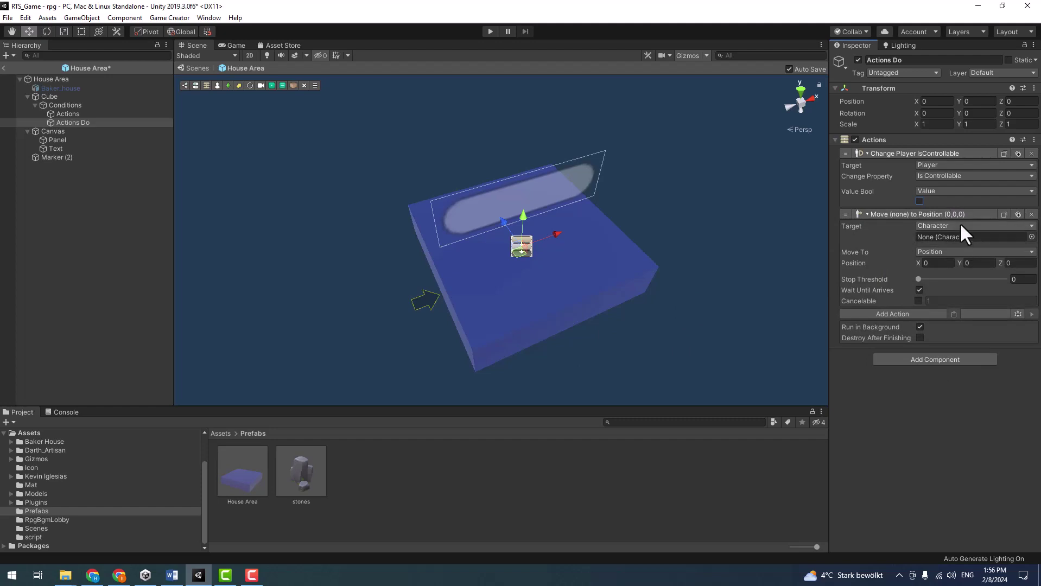
{"action": "left_click", "coordinate": [960, 225]}
{"action": "left_click", "coordinate": [963, 239]}
{"action": "left_click", "coordinate": [962, 241]}
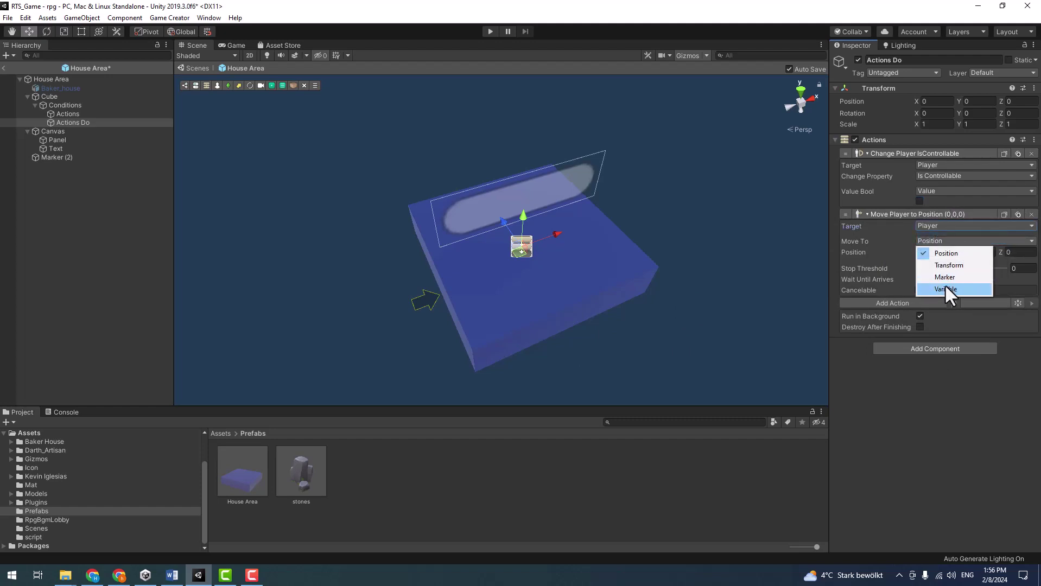
{"action": "left_click", "coordinate": [945, 285]}
{"action": "left_click_drag", "start_coordinate": [56, 157], "coordinate": [958, 255]}
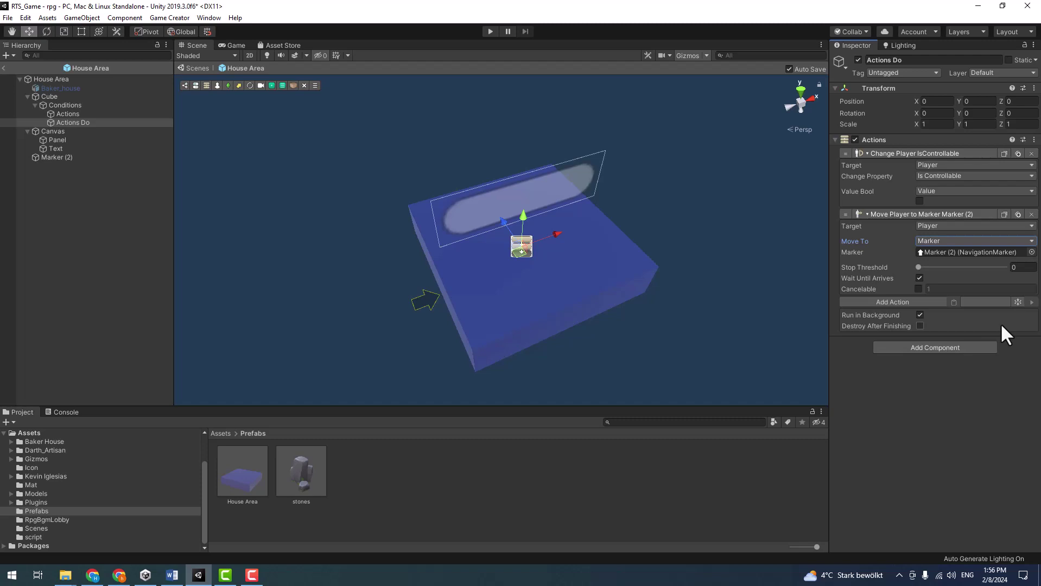
{"action": "left_click", "coordinate": [898, 301]}
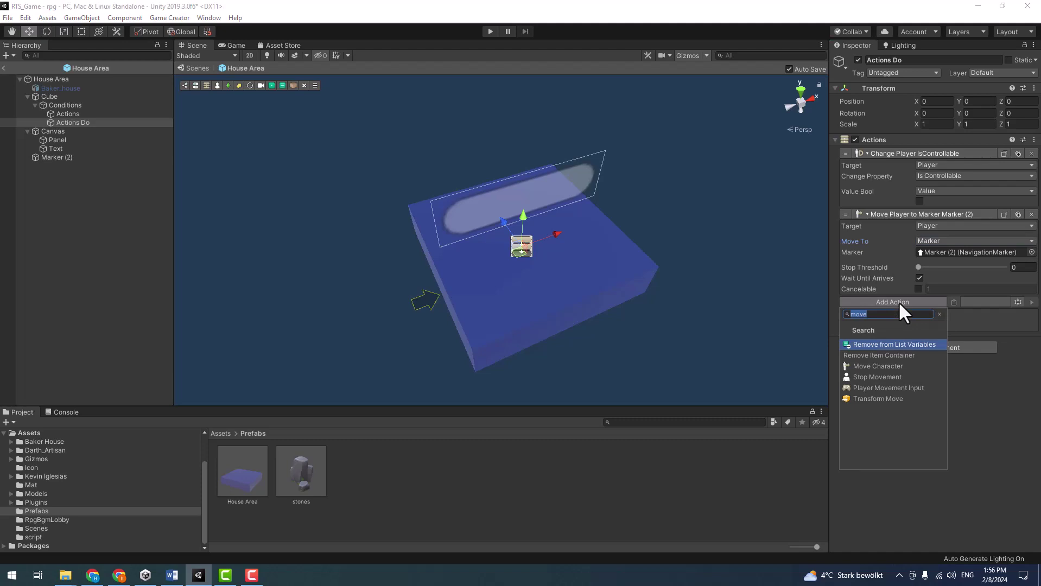
- Add a Character State action using the building state asset, and locate that asset in Project
{"action": "type", "text": "state"}
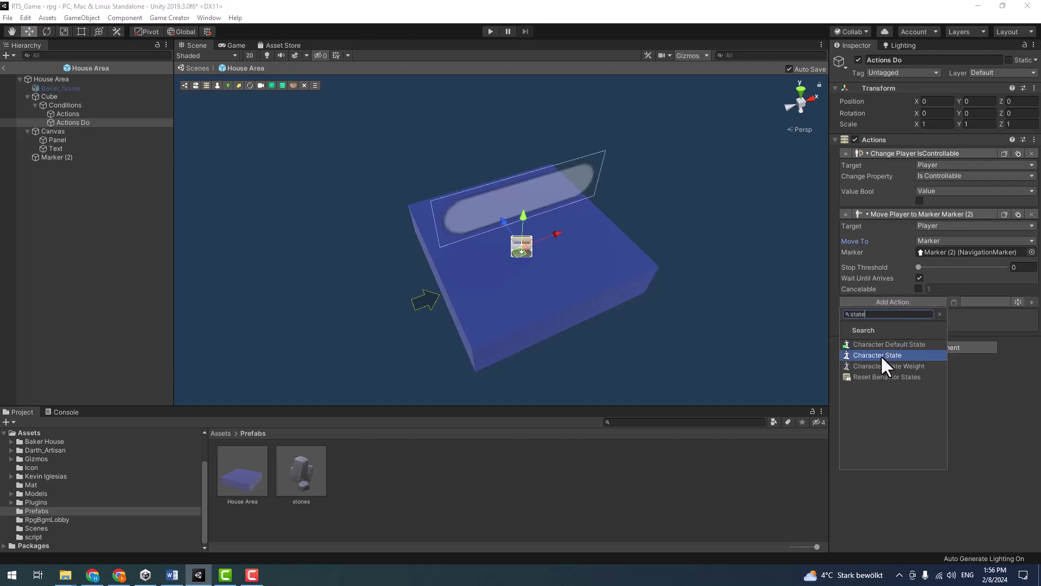
{"action": "left_click", "coordinate": [880, 355]}
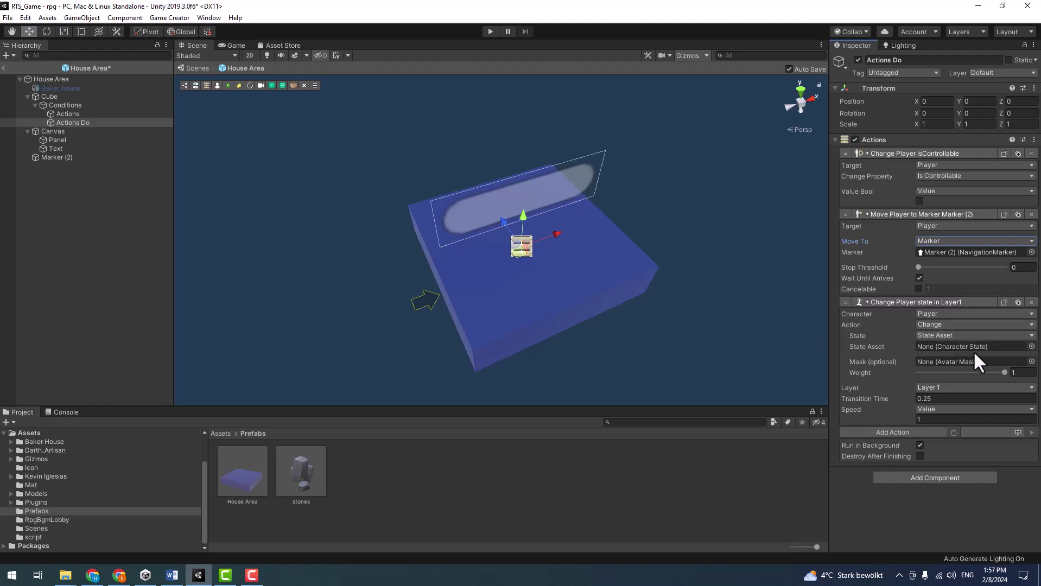
{"action": "left_click", "coordinate": [1032, 347]}
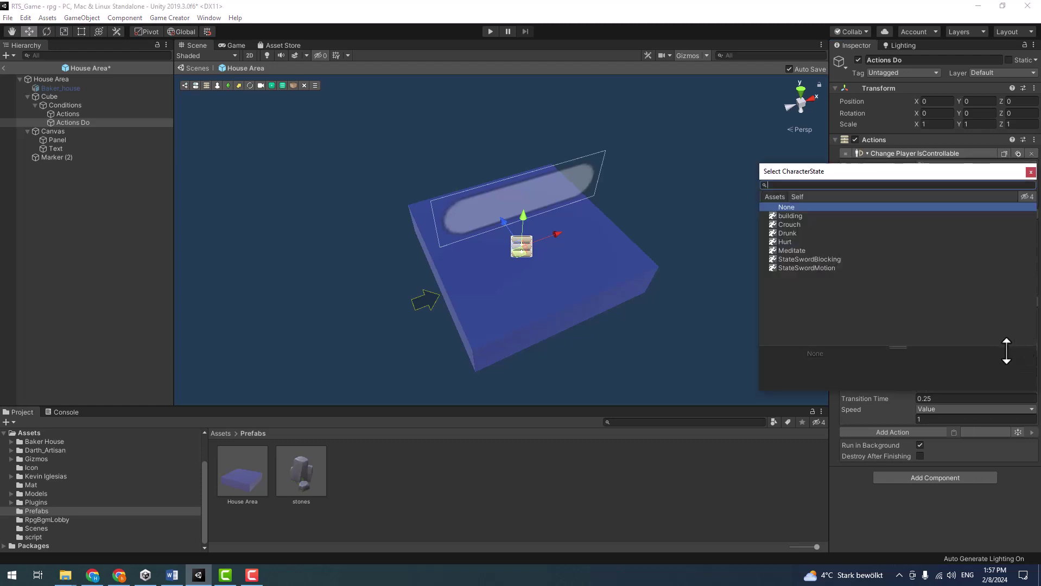
{"action": "left_click", "coordinate": [802, 215]}
{"action": "double_click", "coordinate": [786, 215]}
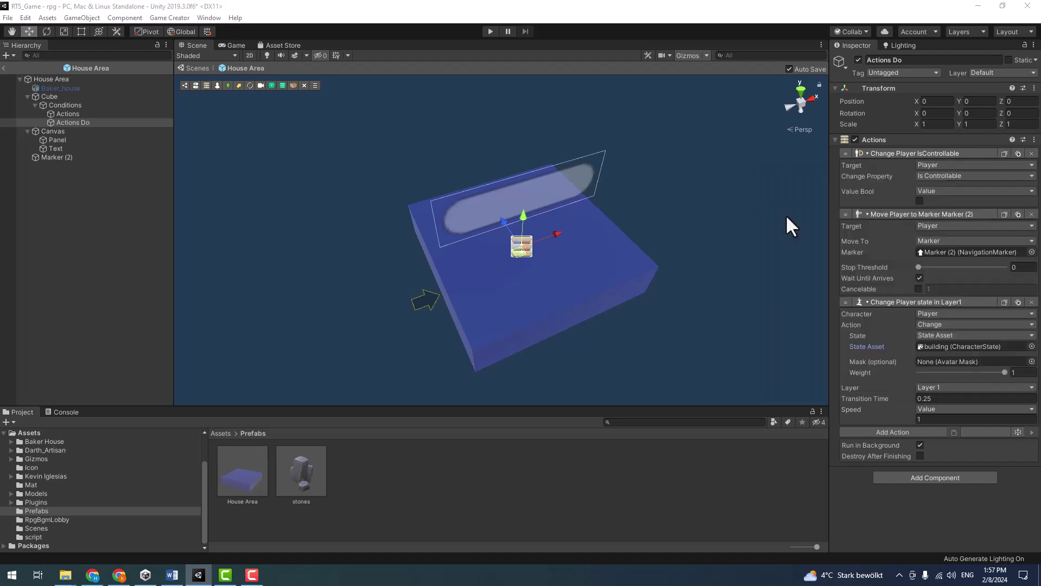
{"action": "left_click", "coordinate": [945, 345]}
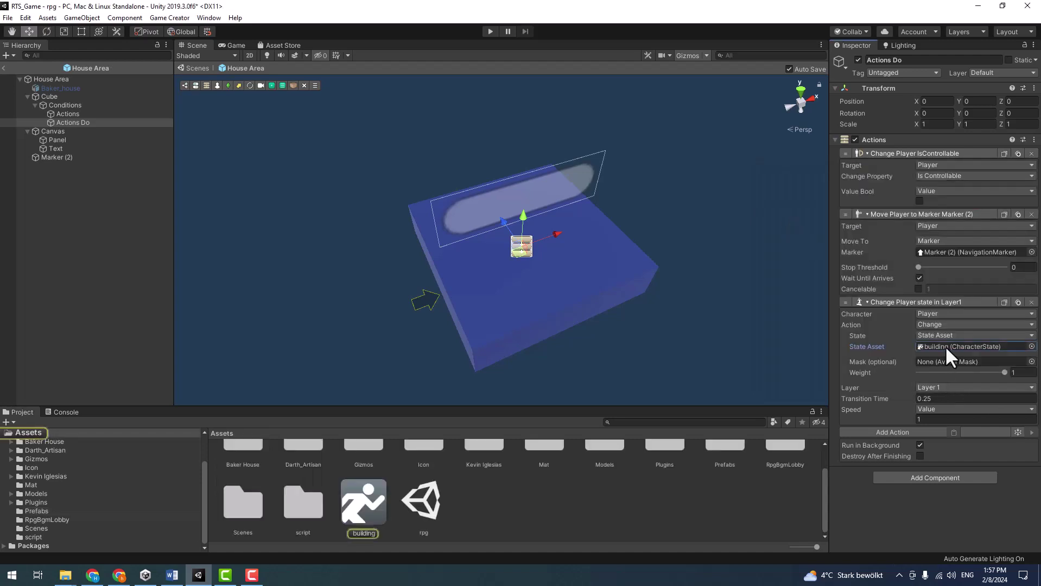
{"action": "left_click", "coordinate": [374, 500]}
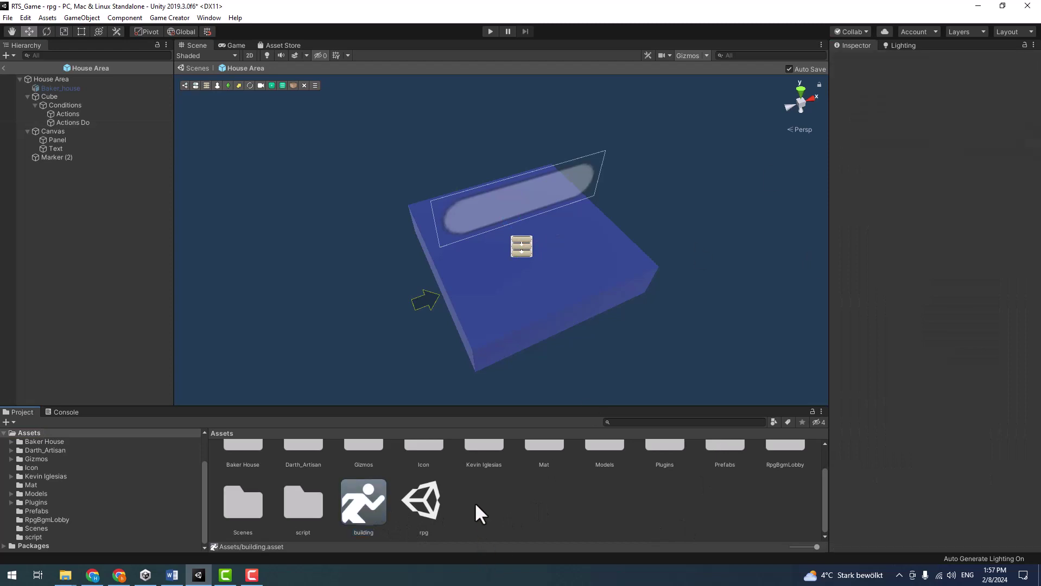
- Keep Villager@Farm-Working01 as the building state's override animation clip
{"action": "right_click", "coordinate": [509, 512]}
{"action": "mouse_move", "coordinate": [593, 259]}
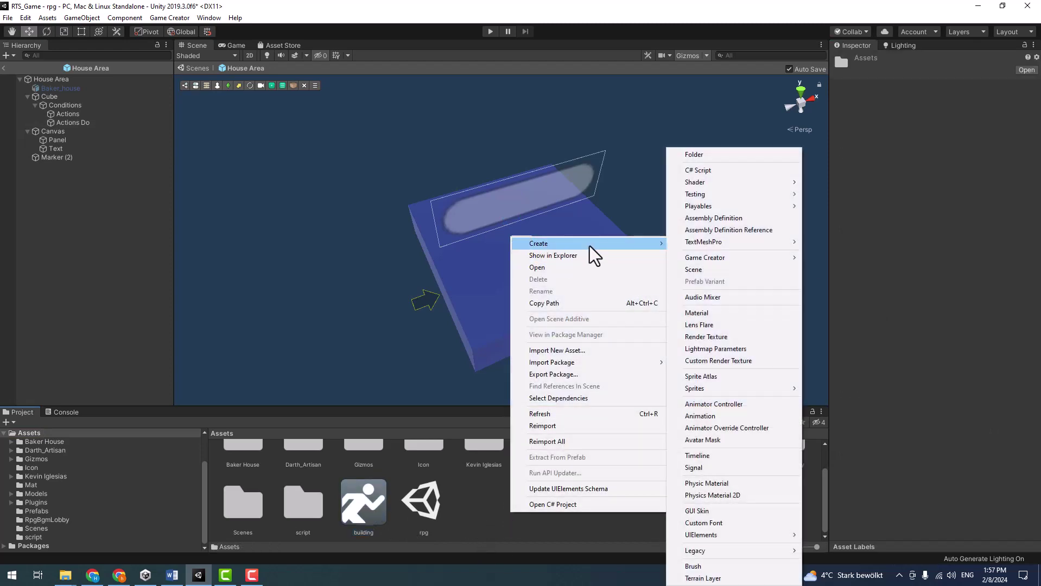
{"action": "mouse_move", "coordinate": [760, 269]}
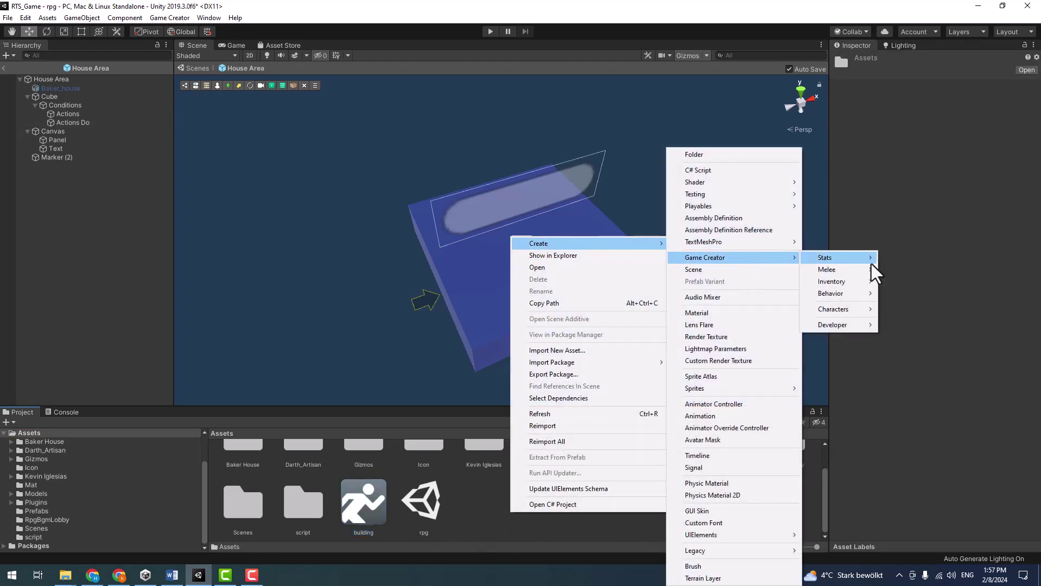
{"action": "mouse_move", "coordinate": [852, 311]}
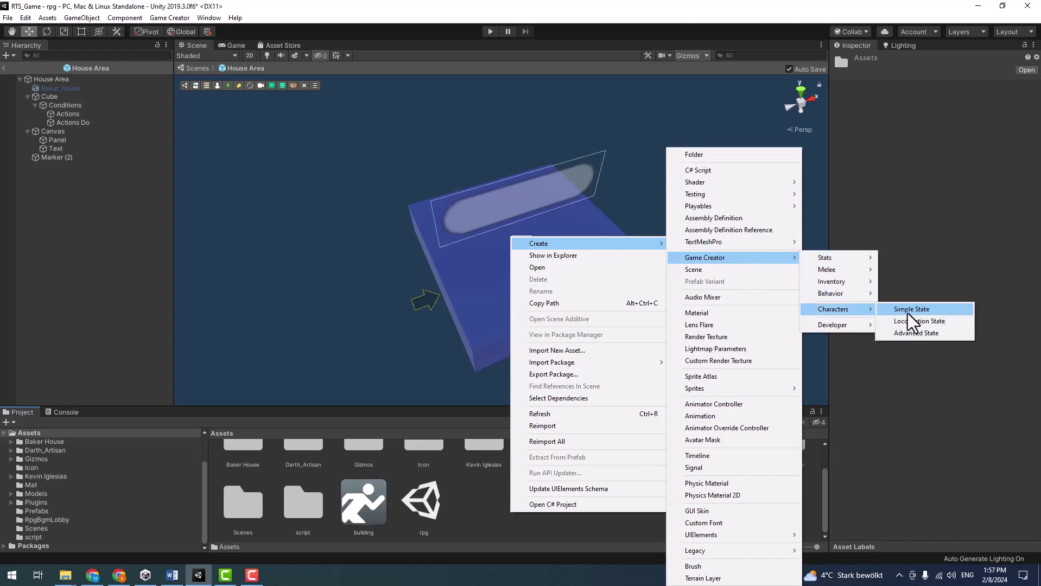
{"action": "left_click", "coordinate": [442, 535]}
{"action": "left_click", "coordinate": [349, 518]}
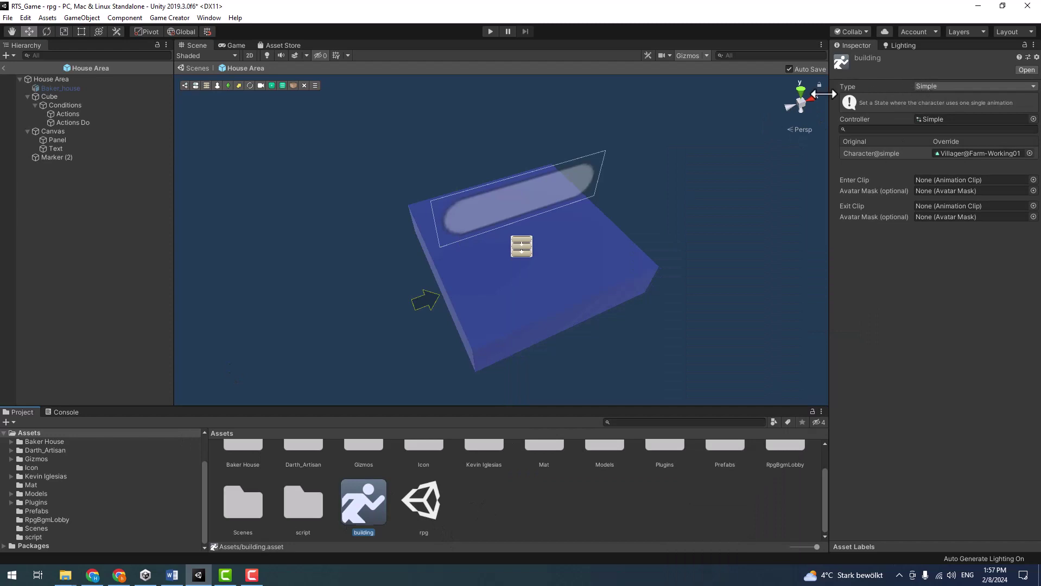
{"action": "left_click", "coordinate": [1029, 153]}
{"action": "left_click", "coordinate": [848, 273]}
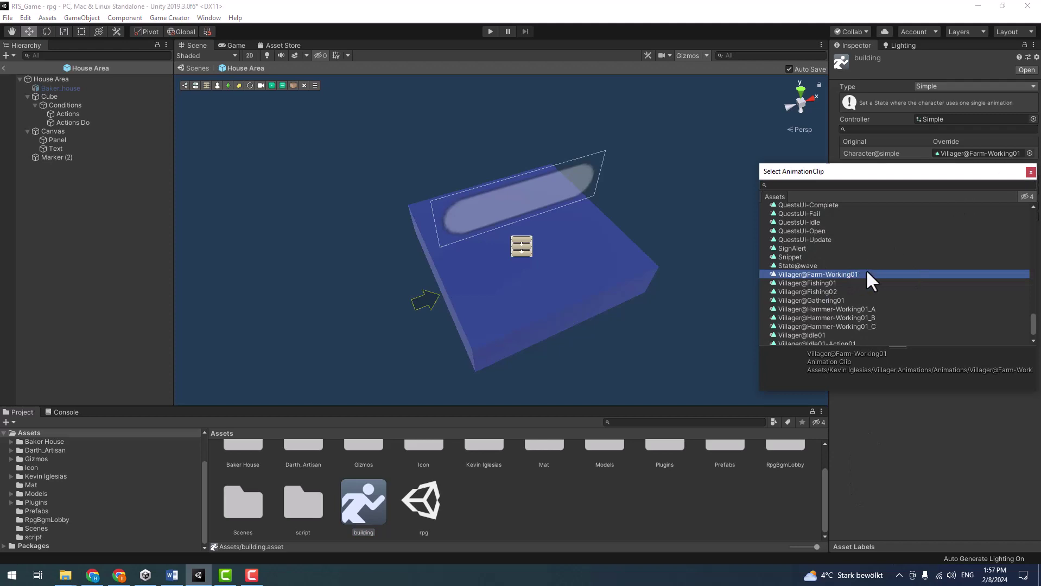
{"action": "left_click", "coordinate": [1031, 173]}
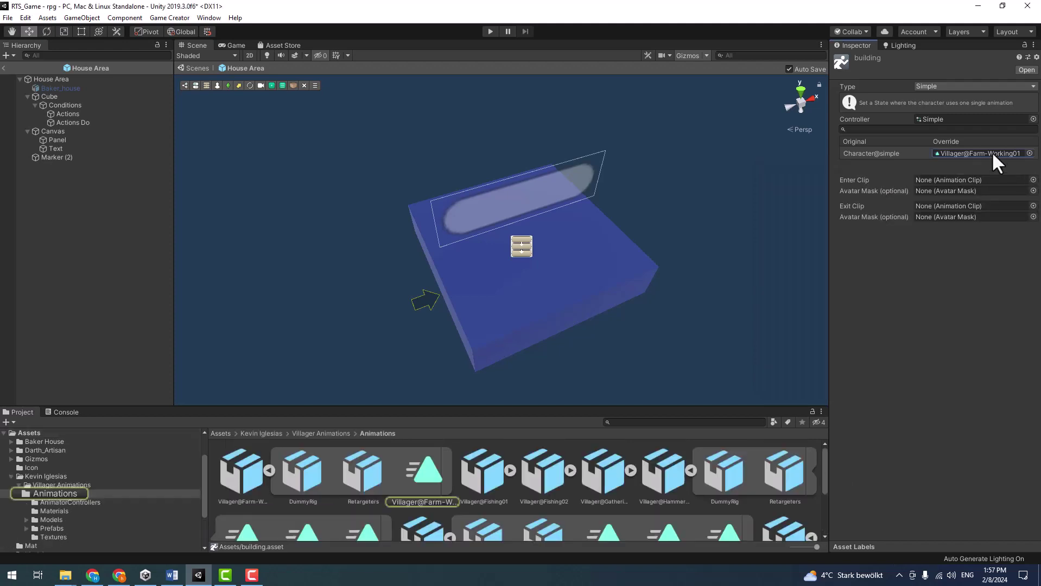
- Preview the Villager@Farm-Working01 animation, then go back to Villager Animations and Actions Do
{"action": "left_click", "coordinate": [418, 468]}
{"action": "left_click", "coordinate": [915, 543]}
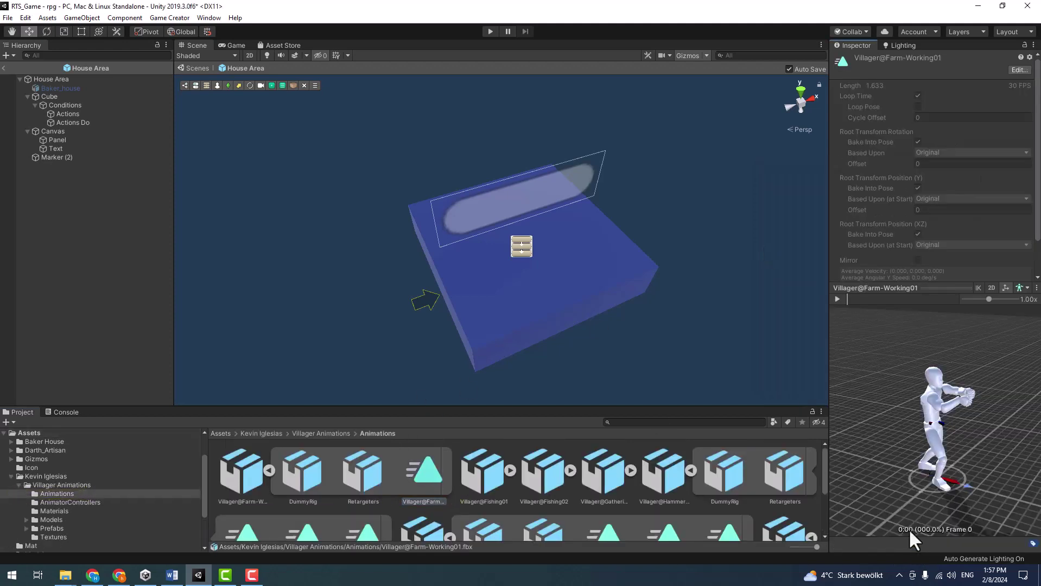
{"action": "left_click", "coordinate": [836, 299]}
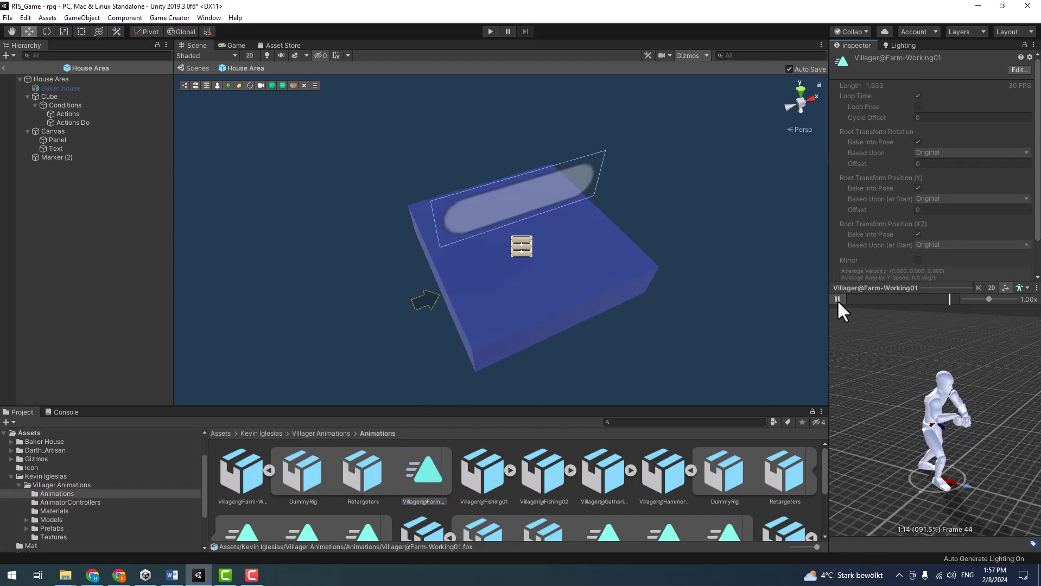
{"action": "left_click", "coordinate": [838, 299]}
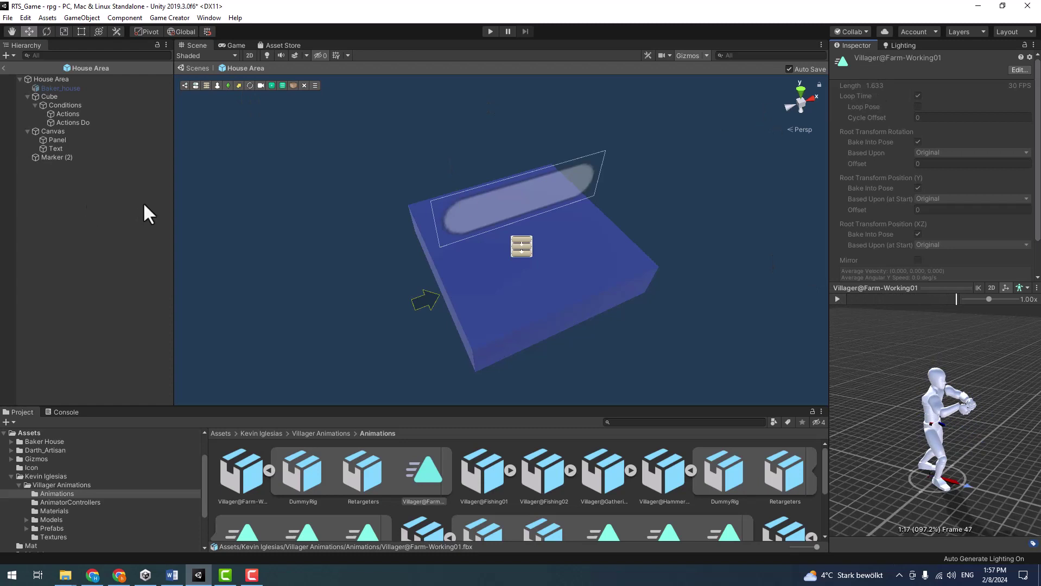
{"action": "left_click", "coordinate": [206, 350]}
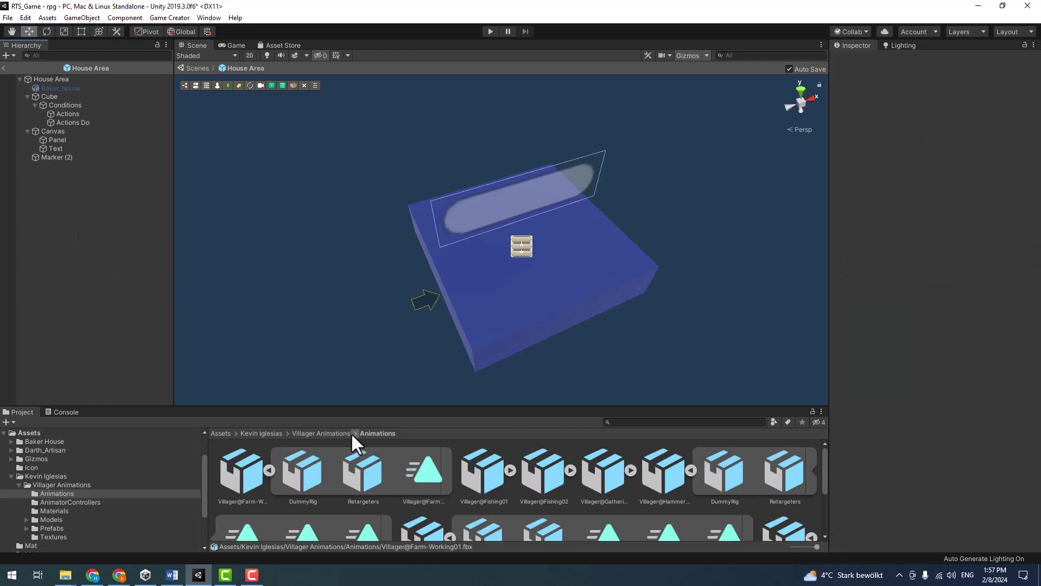
{"action": "left_click", "coordinate": [314, 433]}
{"action": "left_click", "coordinate": [68, 121]}
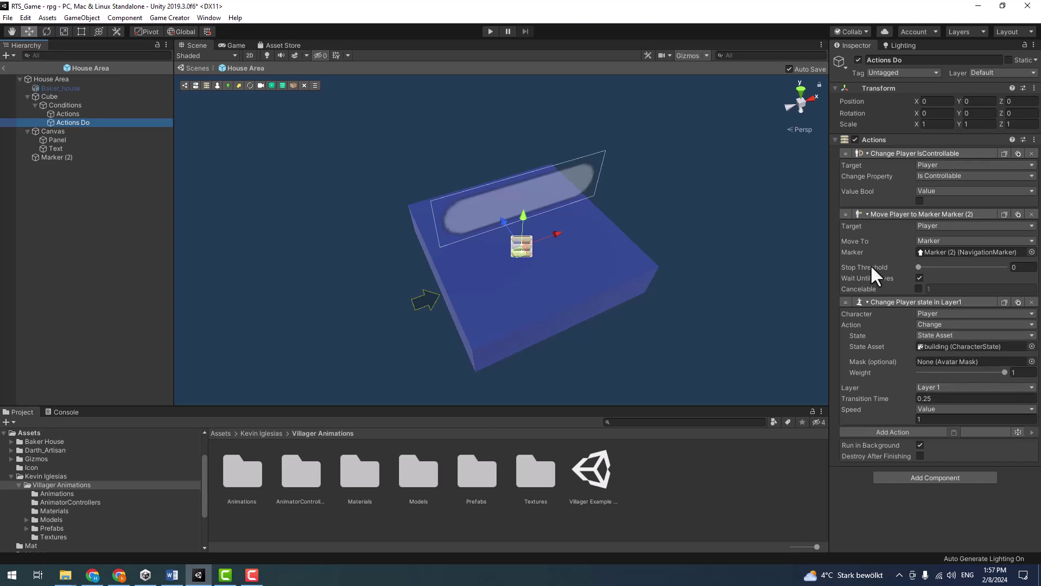
- Collapse Actions Do's action details and deactivate the Canvas object
{"action": "left_click", "coordinate": [899, 214]}
{"action": "left_click", "coordinate": [899, 154]}
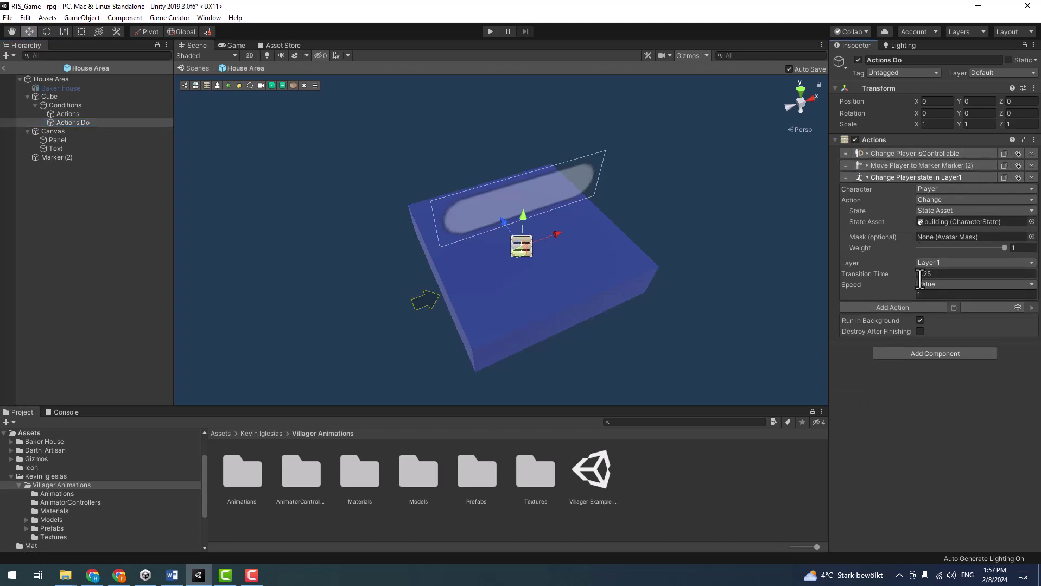
{"action": "left_click", "coordinate": [917, 307]}
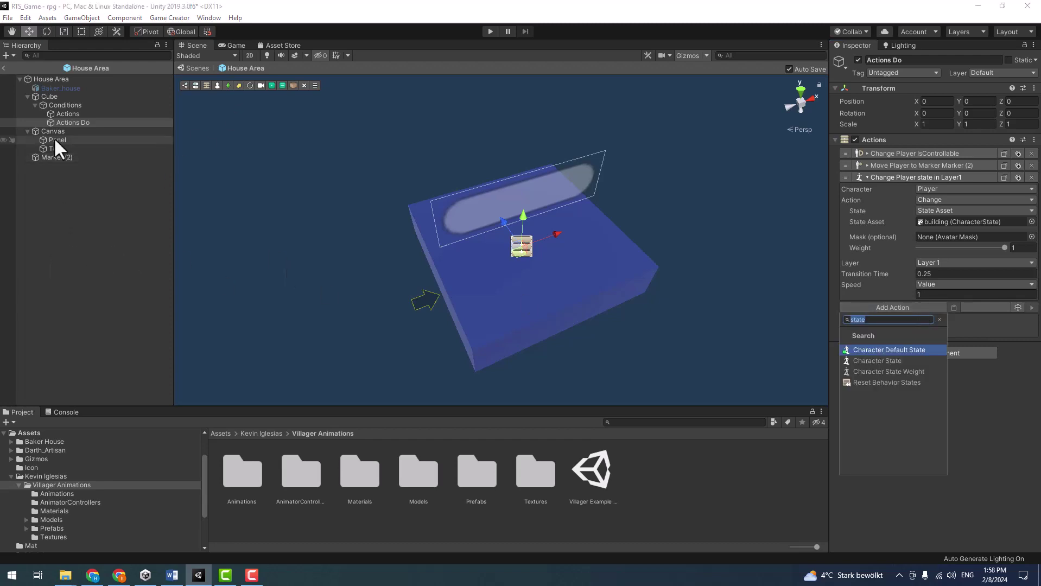
{"action": "left_click", "coordinate": [35, 130]}
{"action": "left_click", "coordinate": [91, 140]}
{"action": "left_click", "coordinate": [87, 130]}
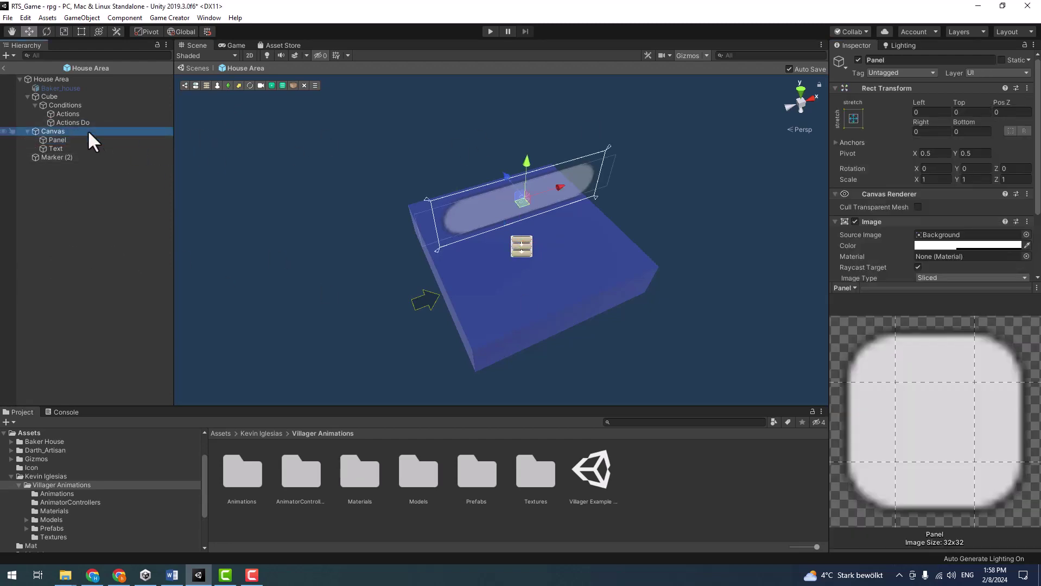
{"action": "left_click", "coordinate": [858, 60]}
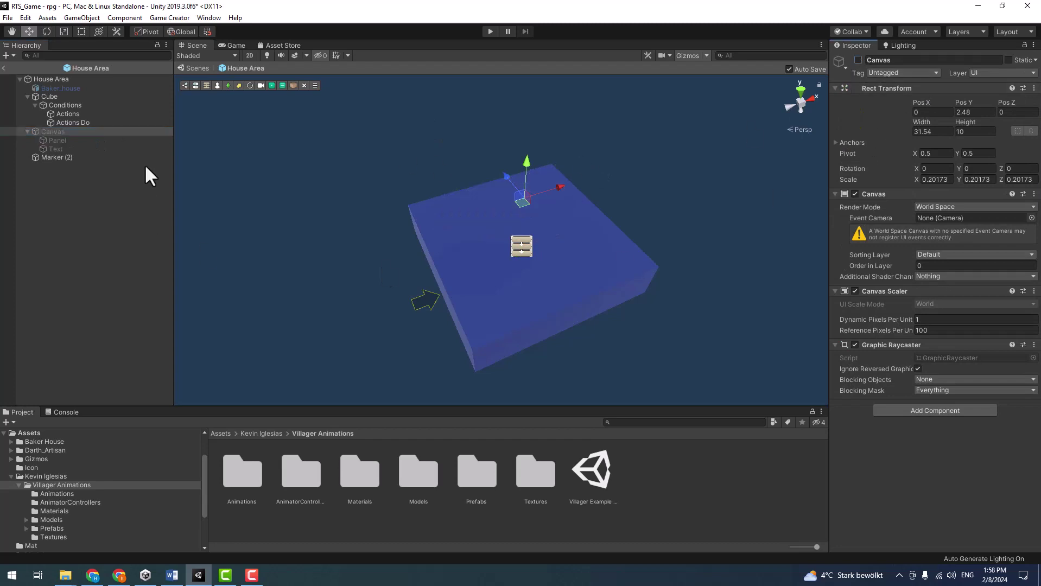
- Add a Set Active action to Actions Do targeting the Canvas
{"action": "left_click", "coordinate": [66, 122]}
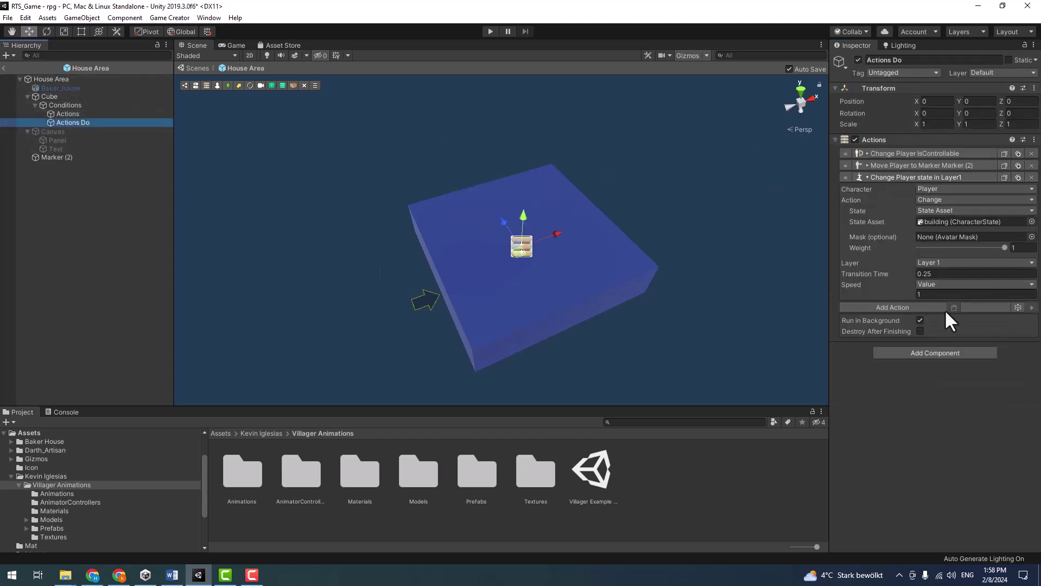
{"action": "left_click", "coordinate": [922, 307]}
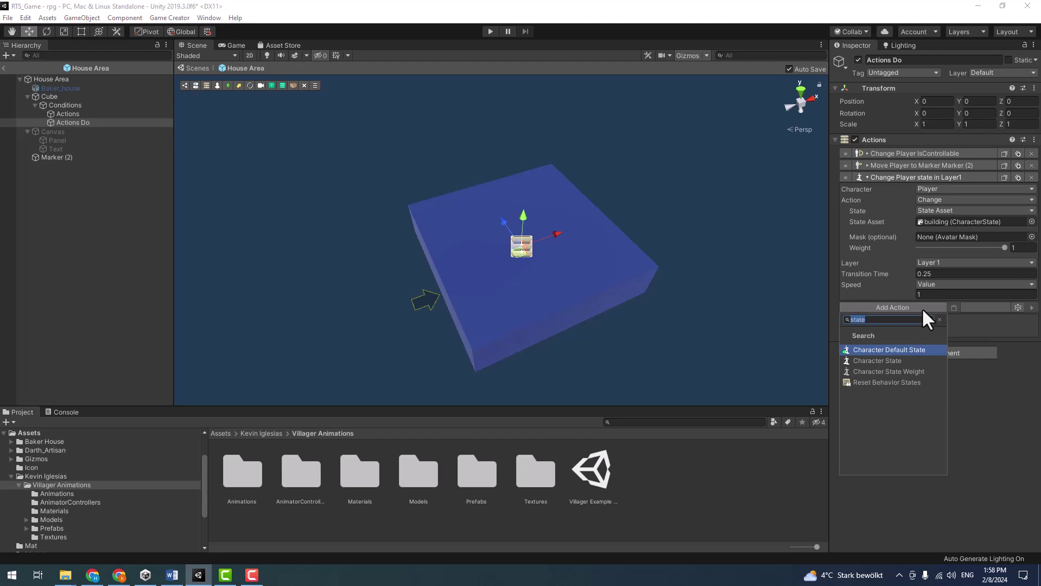
{"action": "type", "text": "activ"}
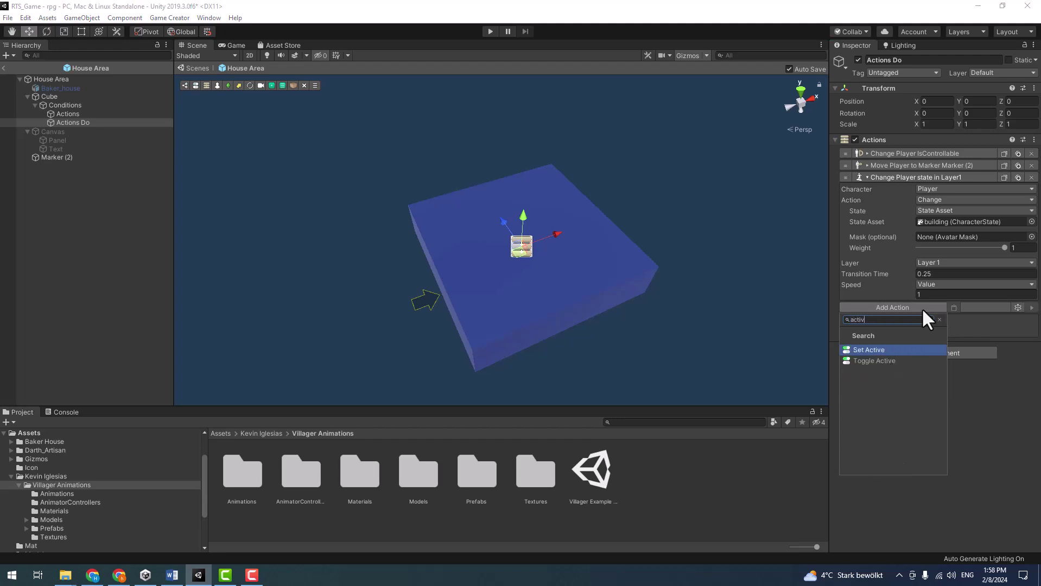
{"action": "left_click", "coordinate": [893, 350]}
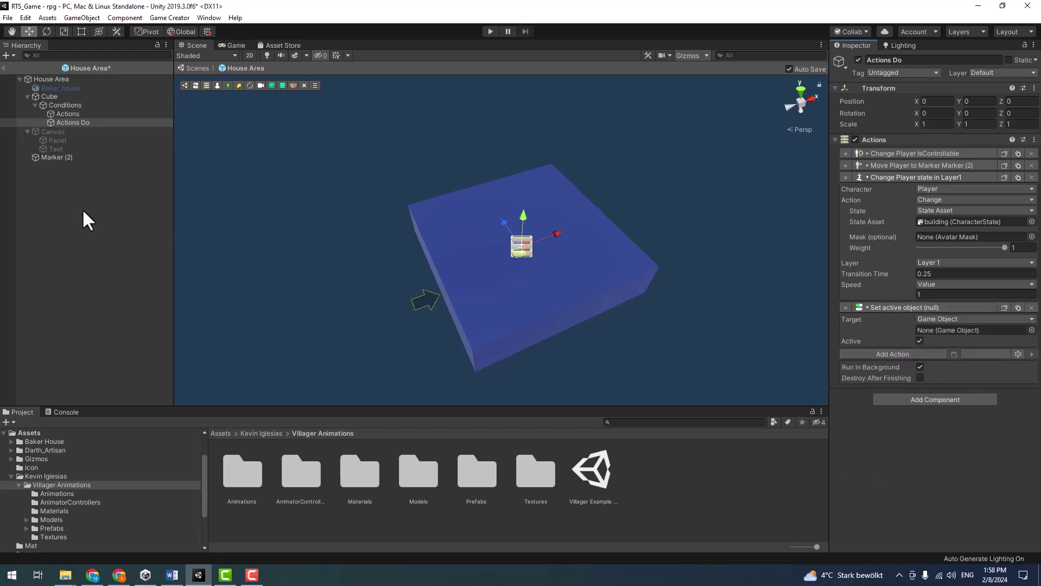
{"action": "left_click_drag", "start_coordinate": [48, 132], "coordinate": [928, 330]}
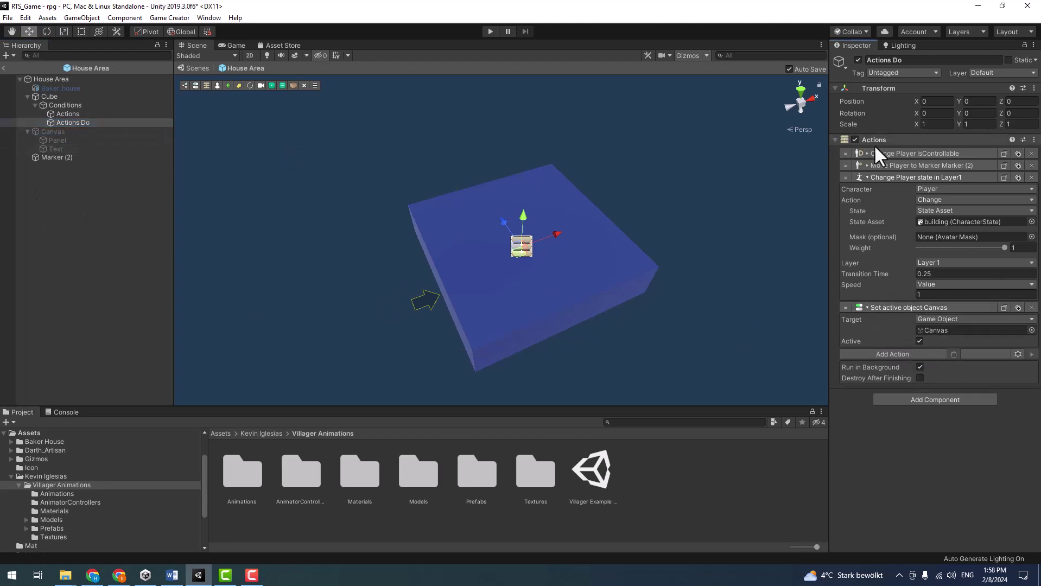
{"action": "left_click", "coordinate": [899, 178]}
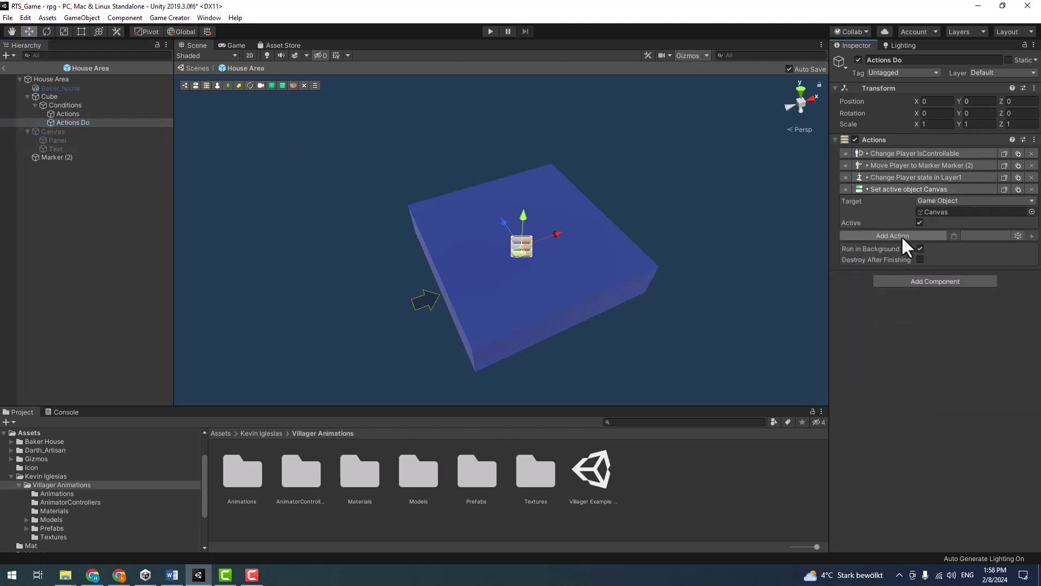
- Add a Call Conditions action to Actions Do
{"action": "left_click", "coordinate": [908, 234]}
{"action": "left_click", "coordinate": [904, 235]}
{"action": "type", "text": "ca"}
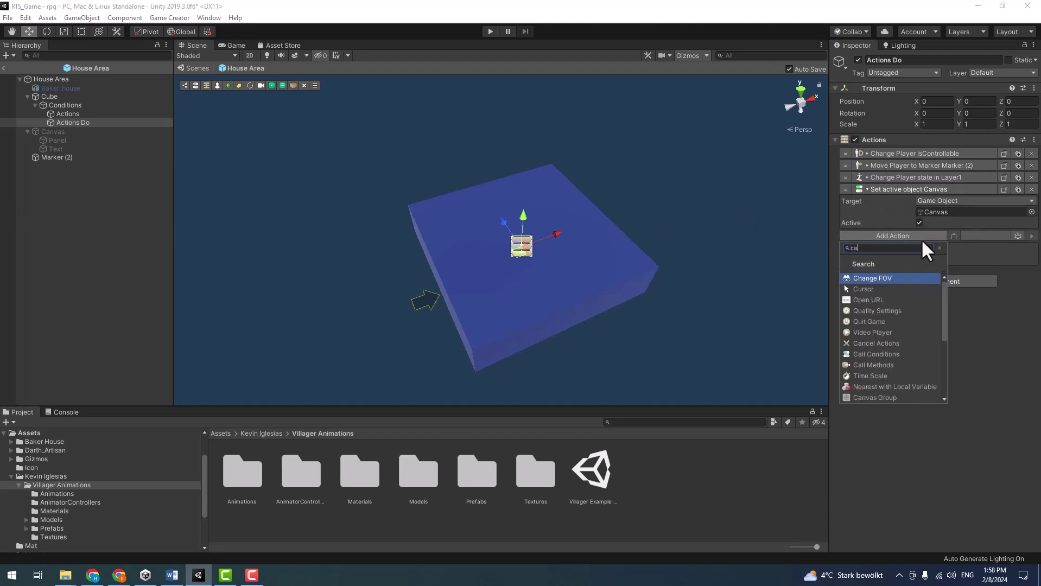
{"action": "type", "text": "ll"}
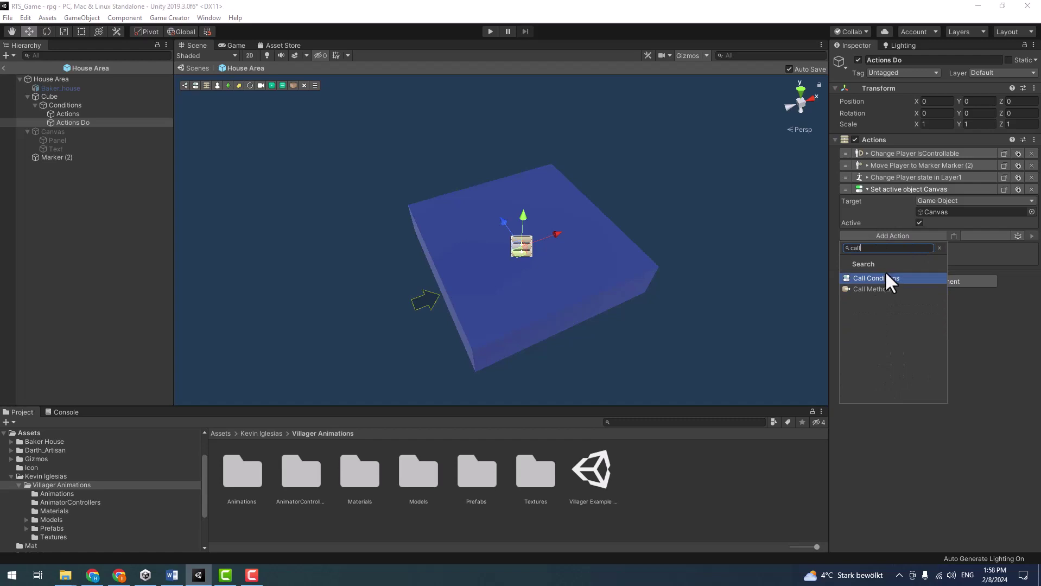
{"action": "left_click", "coordinate": [883, 278]}
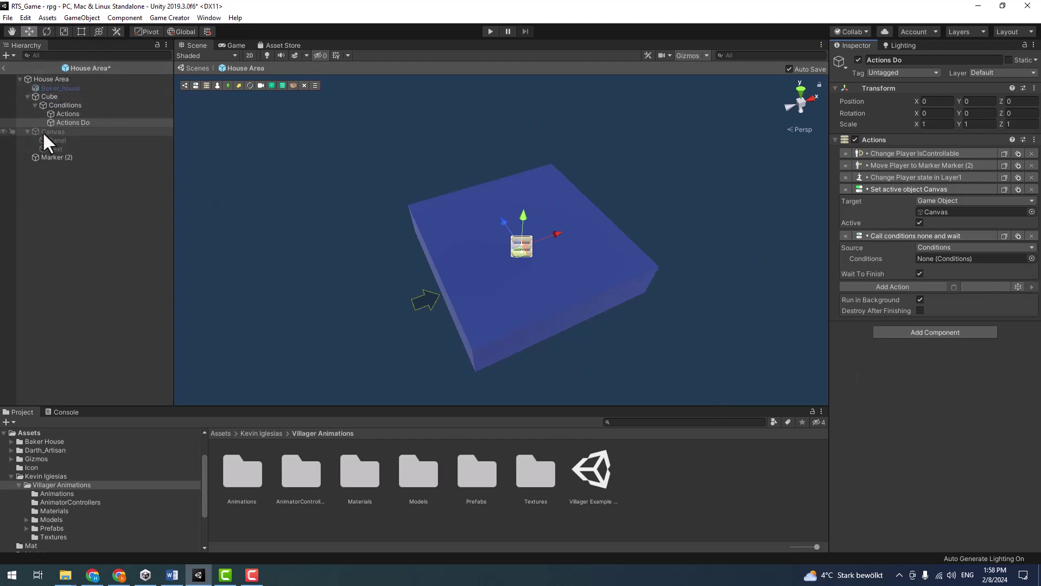
- Create Conditions (1) under Actions Do, assign it to the call, and add its first clause
{"action": "right_click", "coordinate": [66, 124]}
{"action": "mouse_move", "coordinate": [145, 230]}
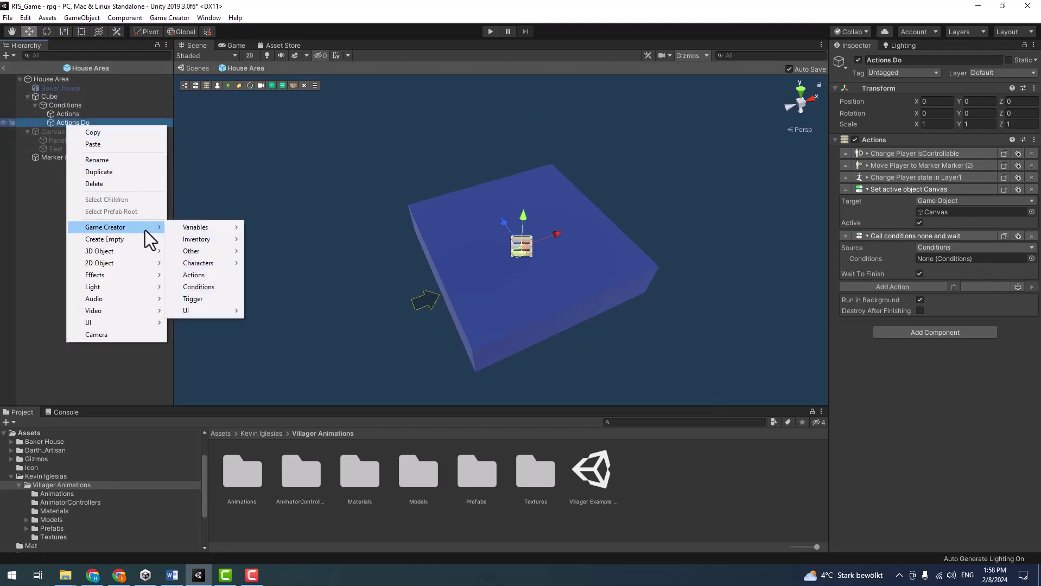
{"action": "left_click", "coordinate": [235, 286]}
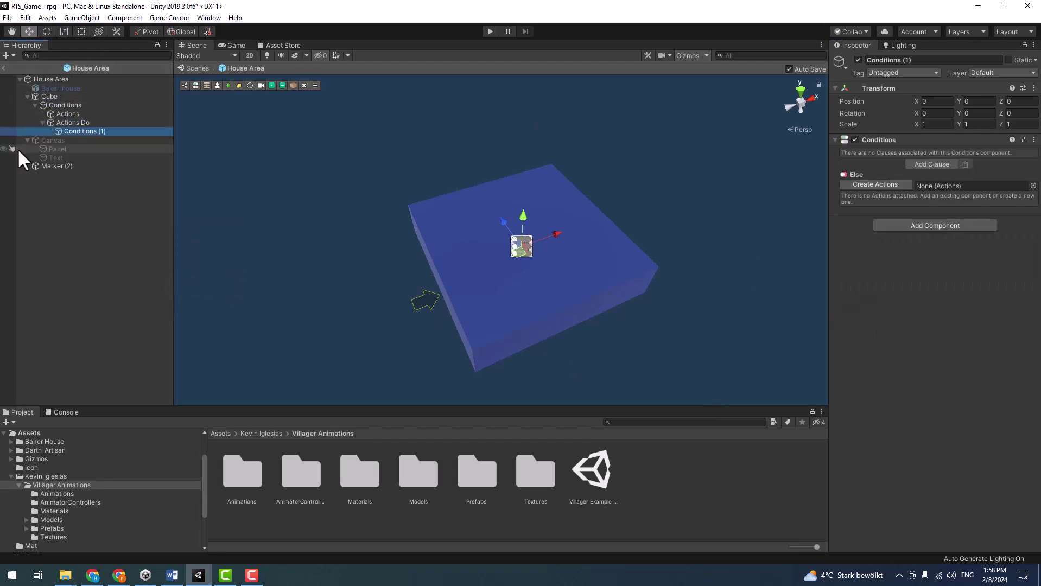
{"action": "left_click", "coordinate": [86, 125]}
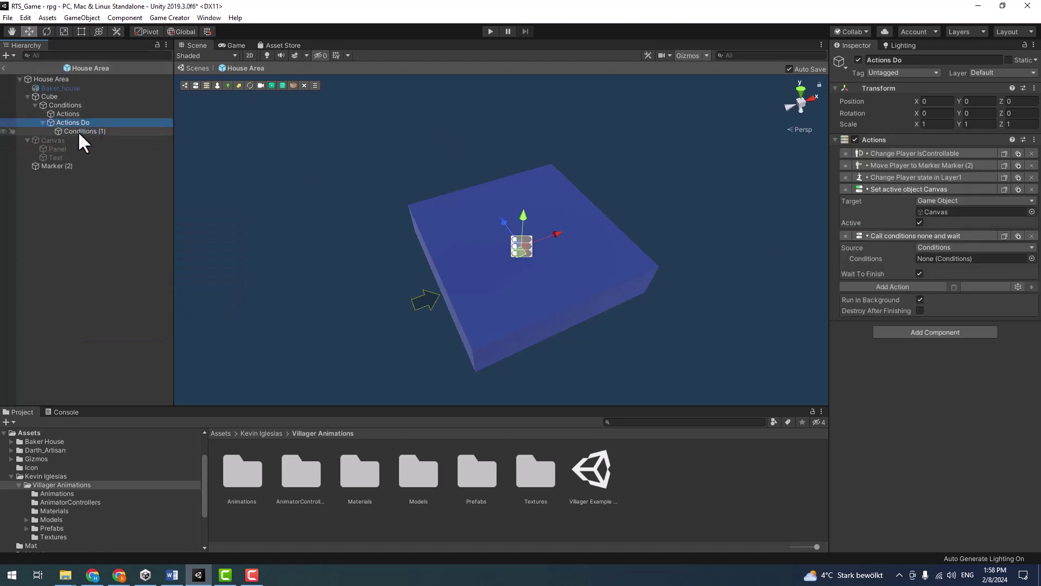
{"action": "left_click_drag", "start_coordinate": [77, 130], "coordinate": [1008, 259]}
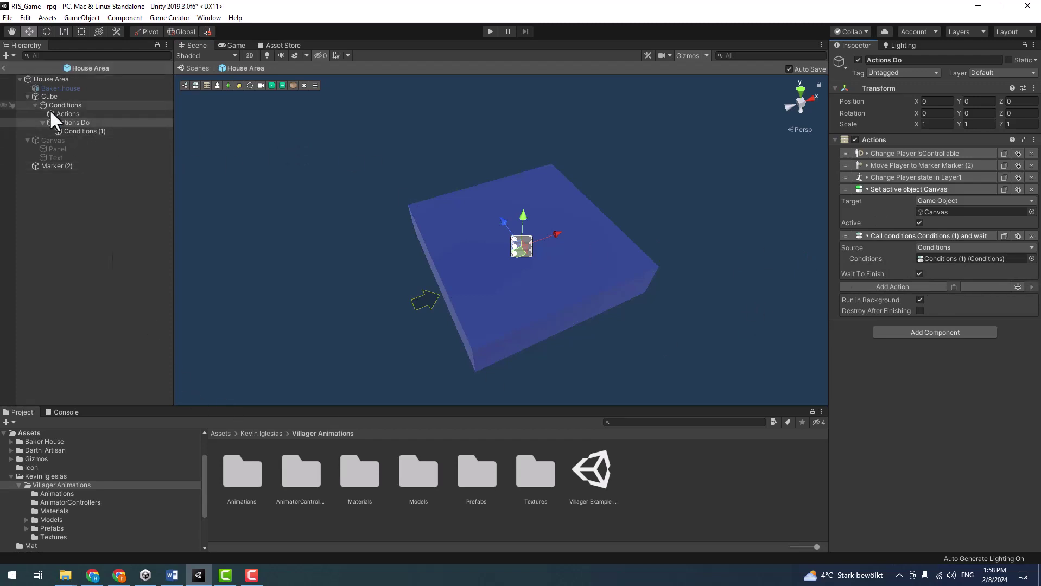
{"action": "left_click", "coordinate": [77, 132]}
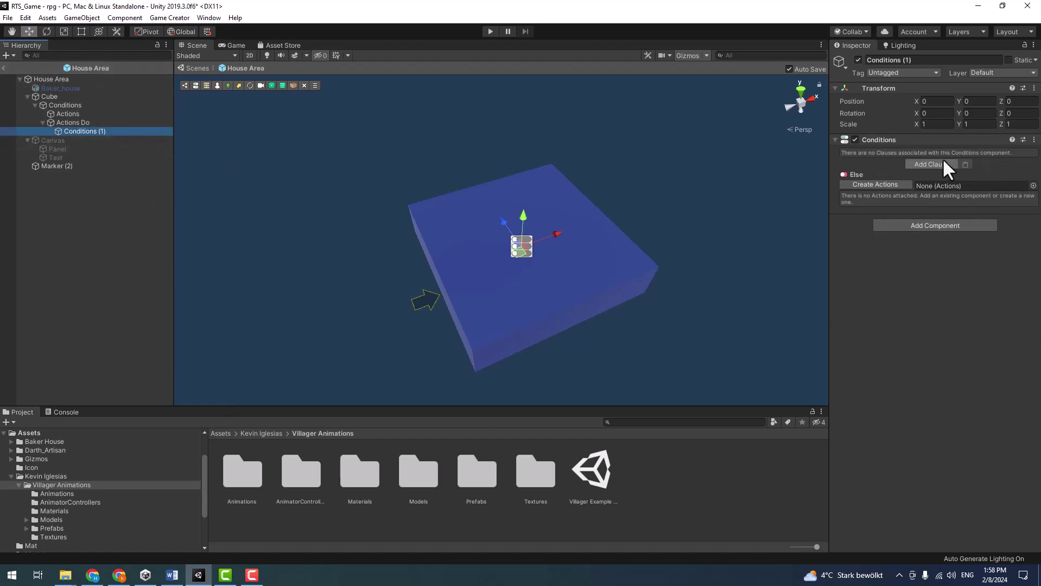
{"action": "left_click", "coordinate": [937, 164]}
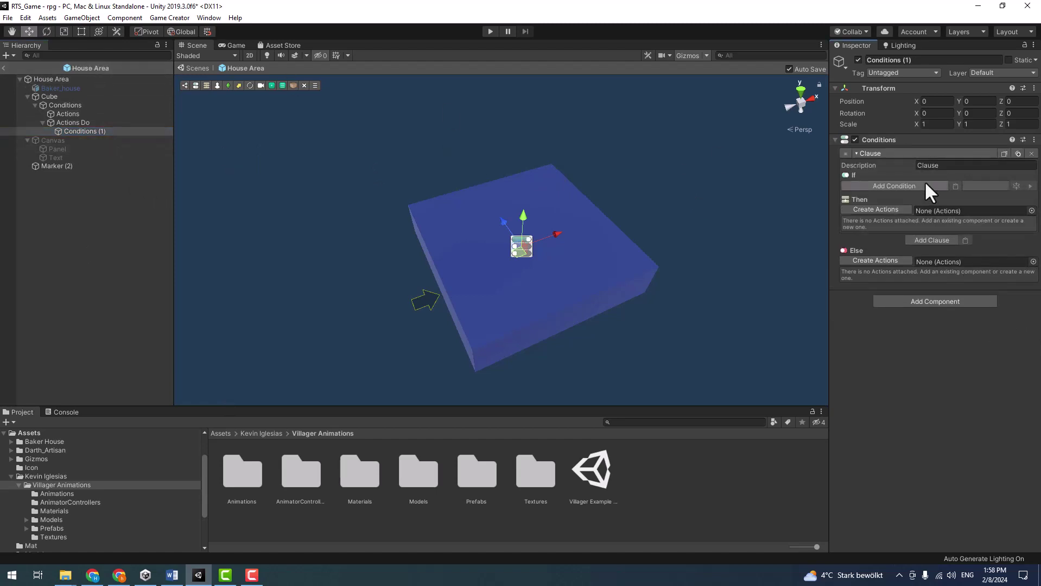
- Look up House Area's local time_end variable before building the condition
{"action": "left_click", "coordinate": [927, 181]}
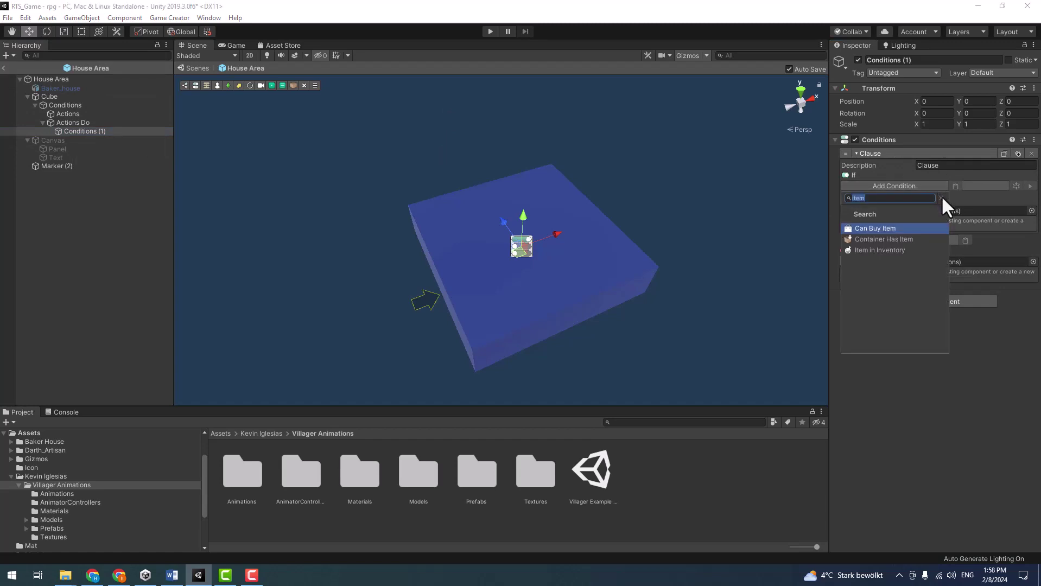
{"action": "left_click", "coordinate": [998, 178]}
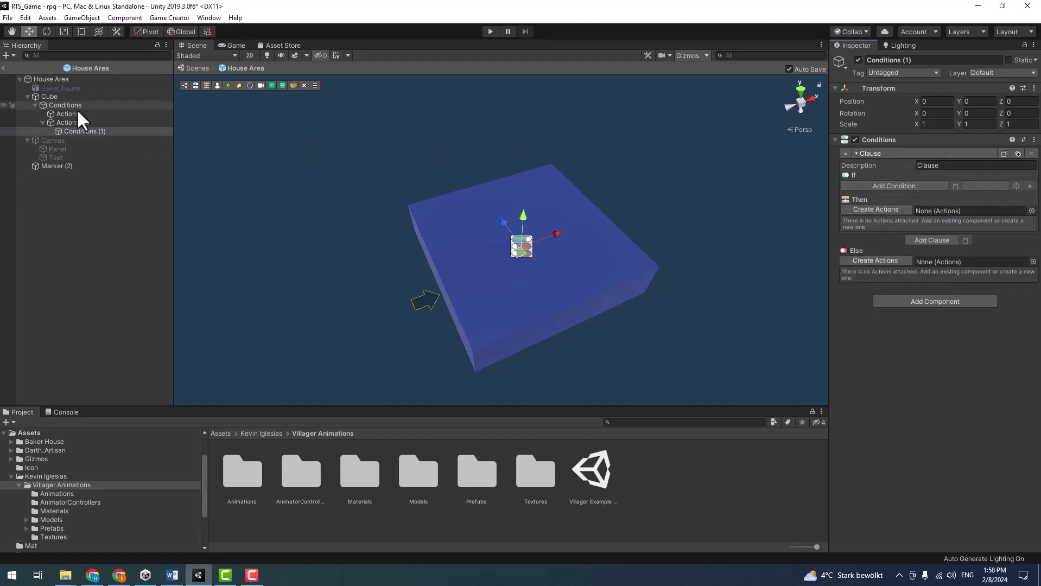
{"action": "left_click", "coordinate": [45, 79]}
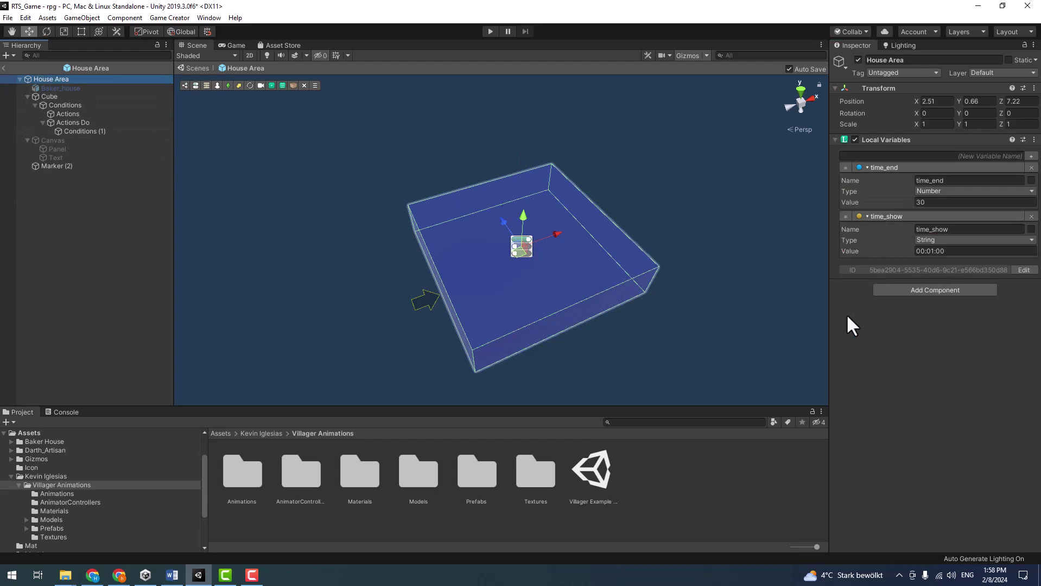
{"action": "left_click", "coordinate": [955, 181]}
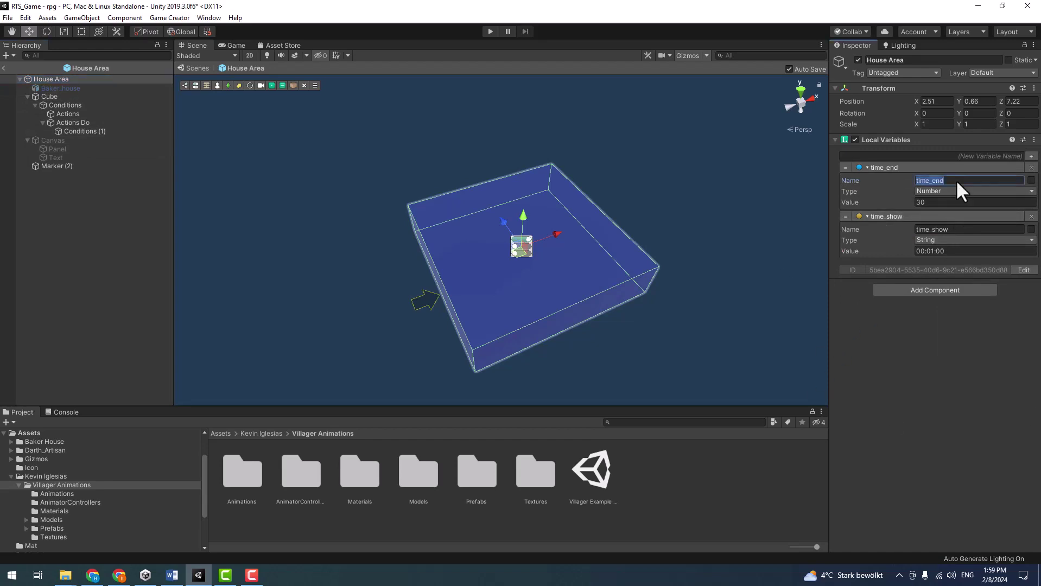
{"action": "left_click", "coordinate": [85, 132]}
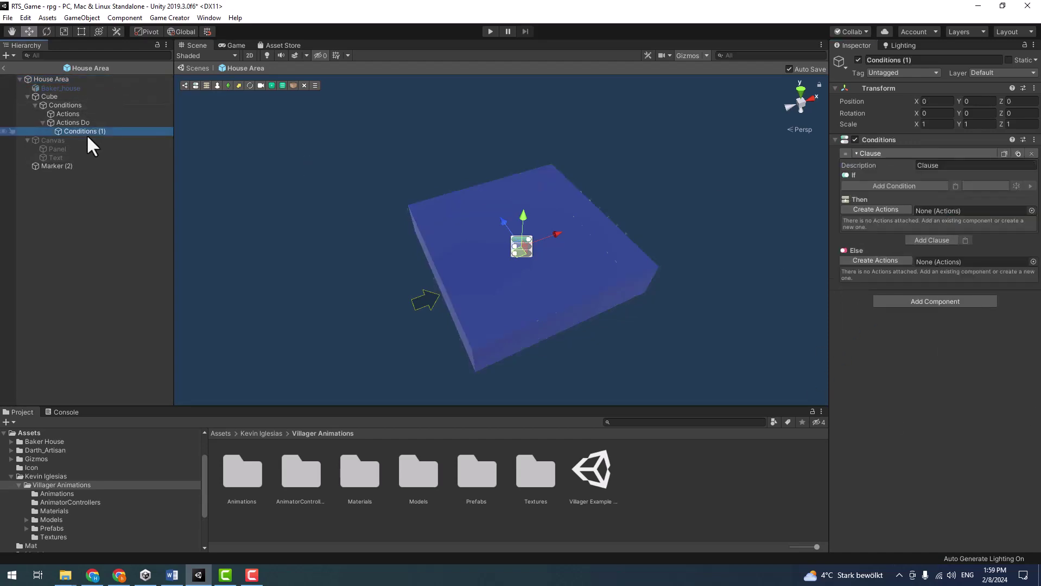
- Add a Variable Number comparison that reads local variables on House Area
{"action": "left_click", "coordinate": [901, 186]}
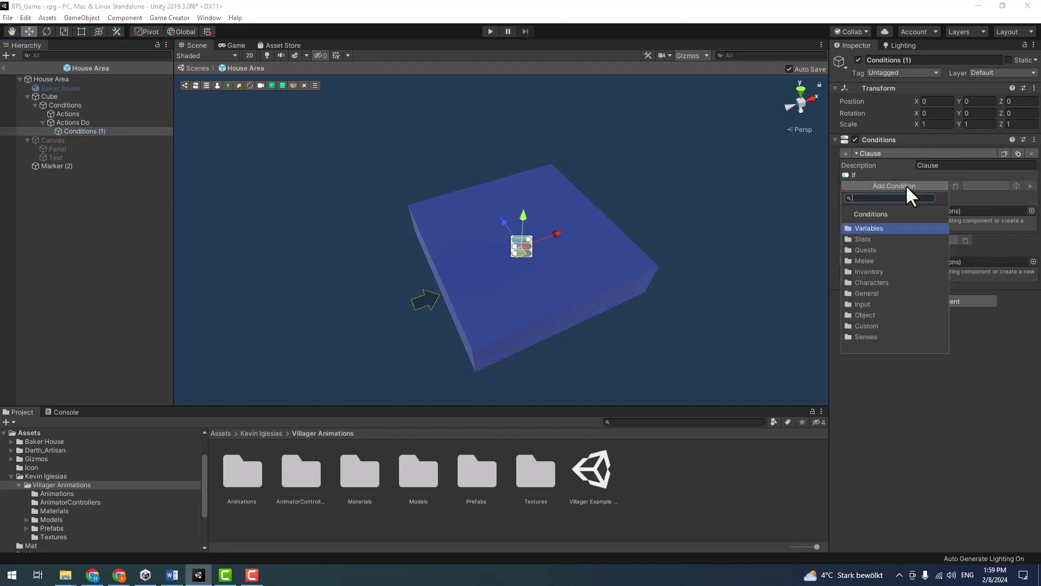
{"action": "type", "text": "num"}
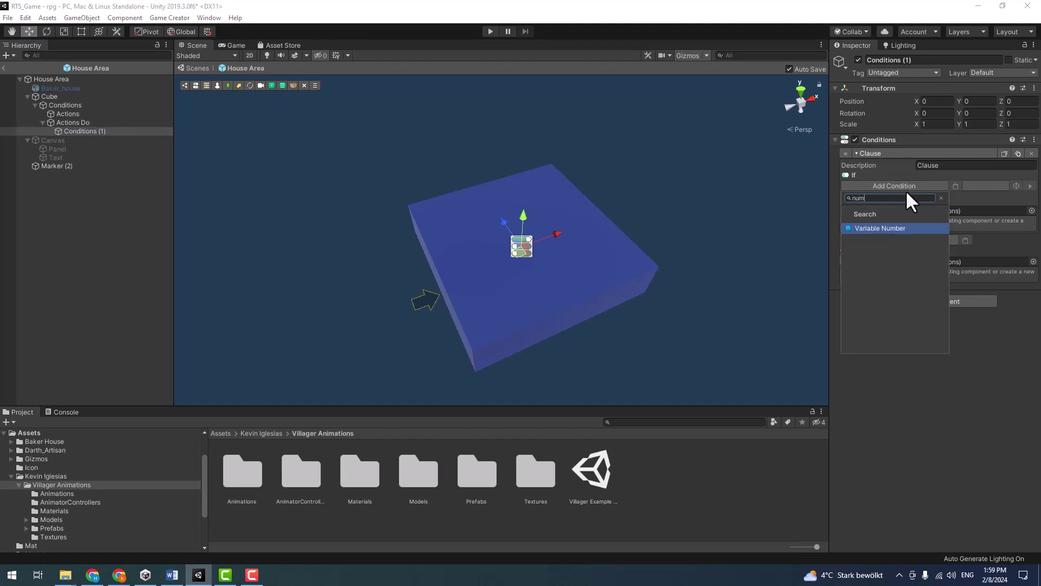
{"action": "left_click", "coordinate": [872, 230]}
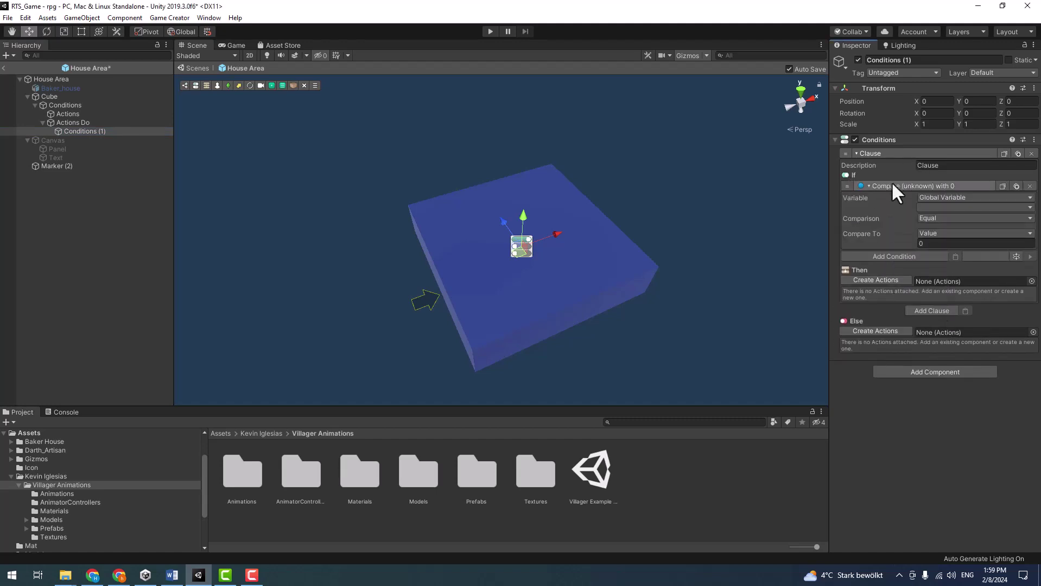
{"action": "left_click", "coordinate": [973, 197]}
{"action": "left_click", "coordinate": [950, 222]}
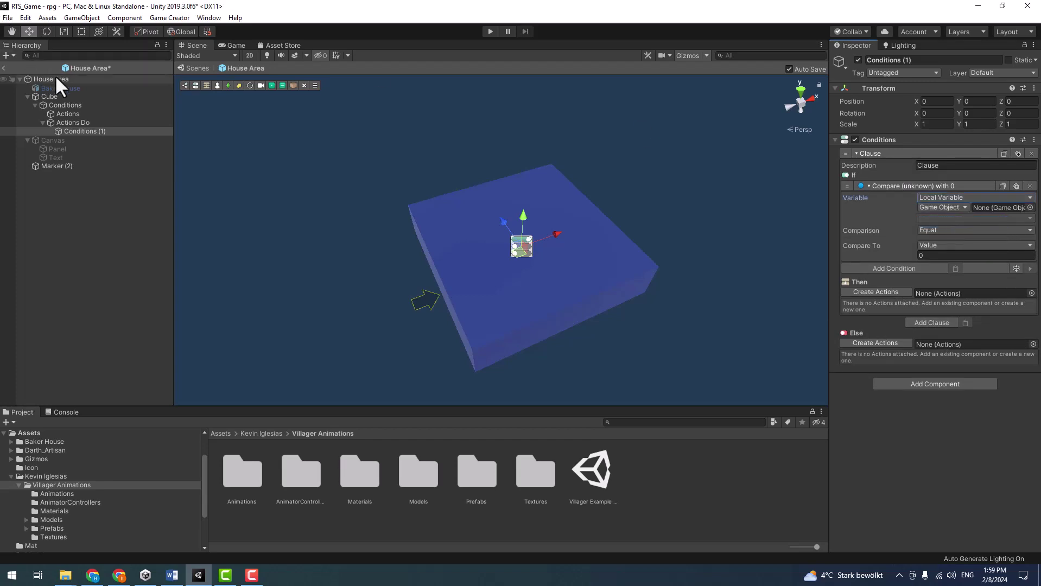
{"action": "left_click_drag", "start_coordinate": [56, 79], "coordinate": [1001, 208]}
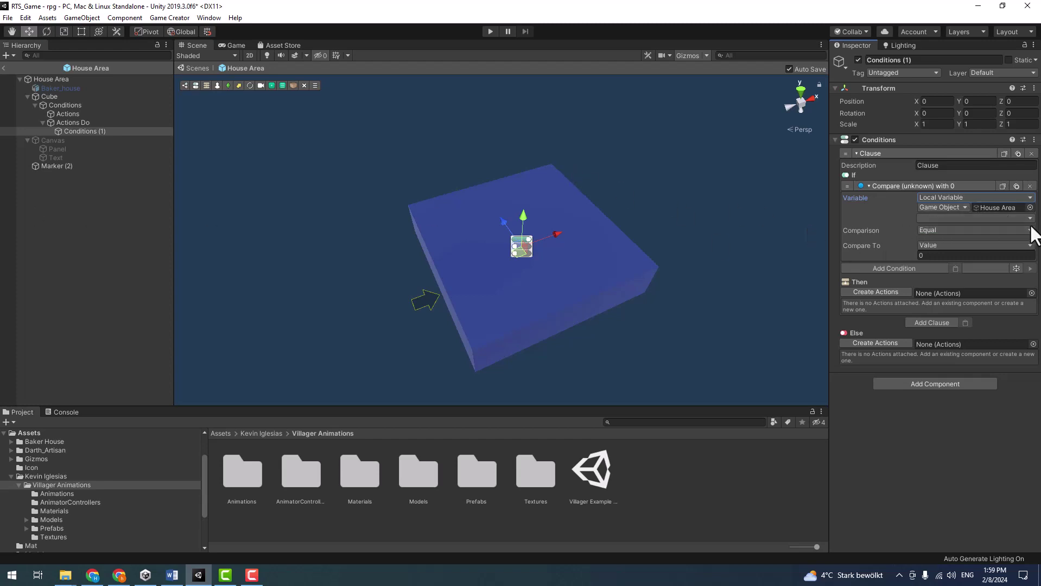
- Compare time_end as Greater Or Equal to 0
{"action": "left_click", "coordinate": [964, 218]}
{"action": "left_click", "coordinate": [942, 245]}
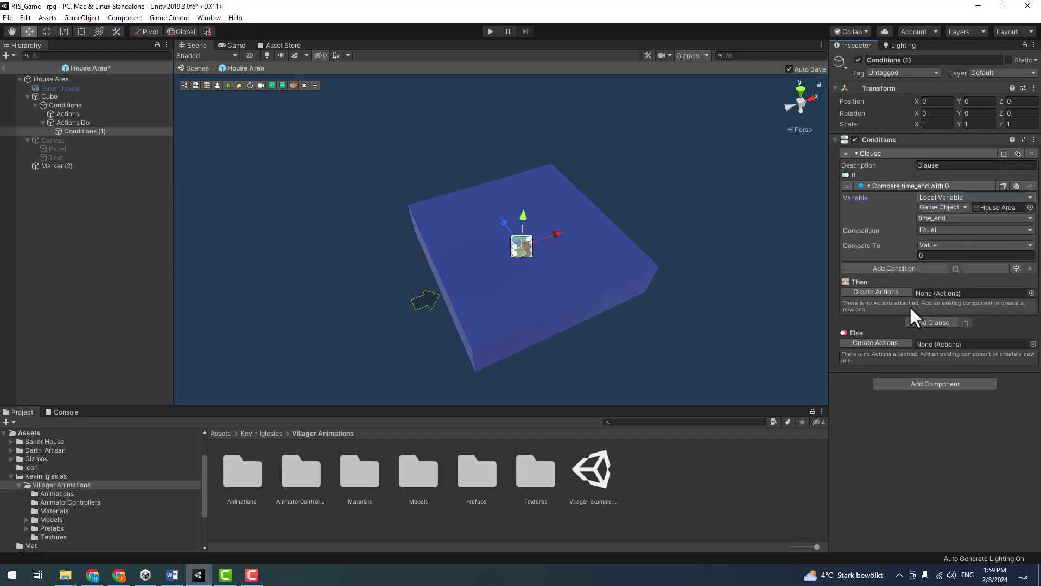
{"action": "left_click", "coordinate": [948, 232]}
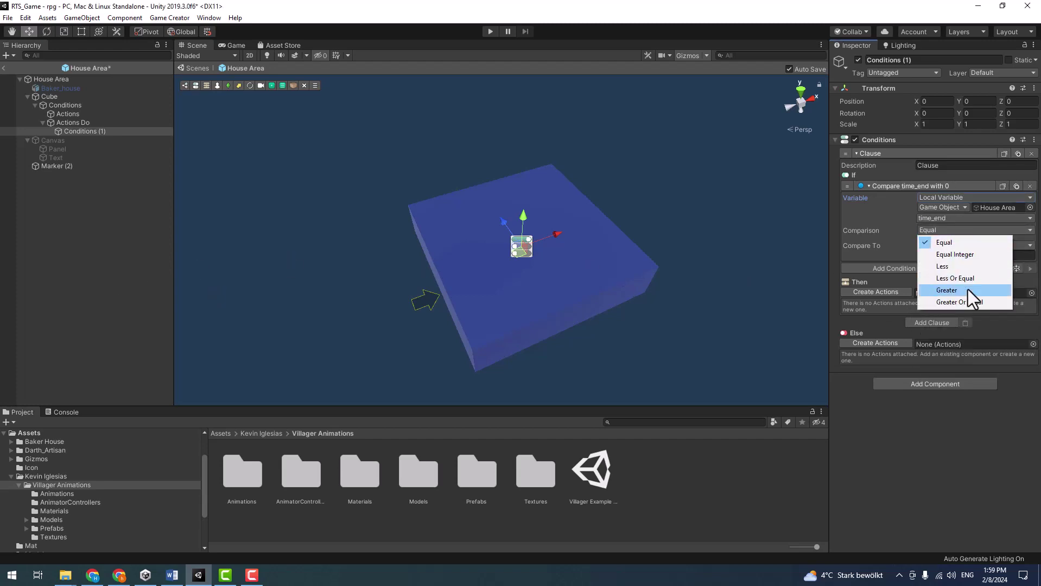
{"action": "left_click", "coordinate": [974, 302]}
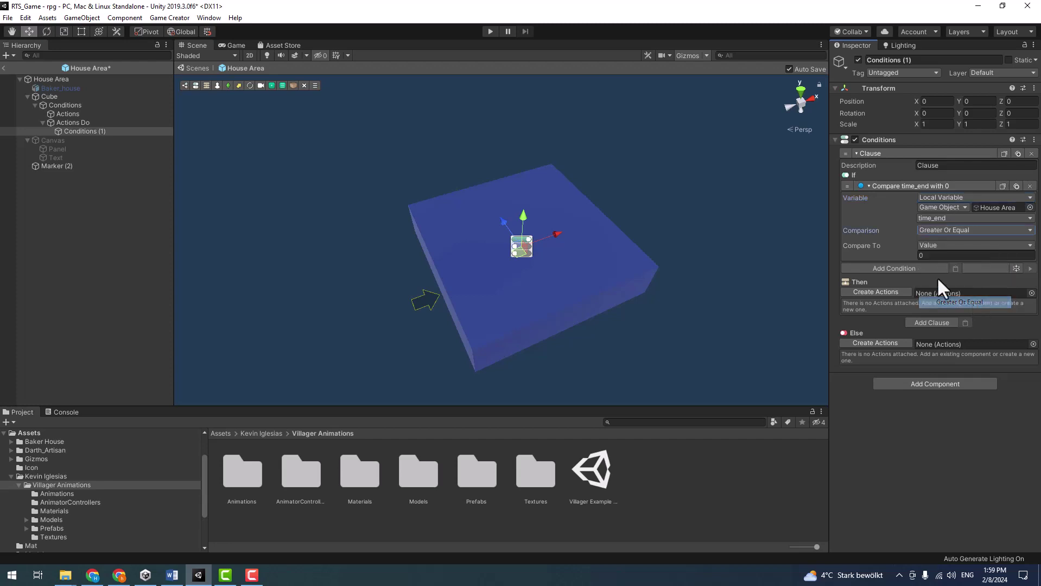
{"action": "left_click", "coordinate": [931, 256]}
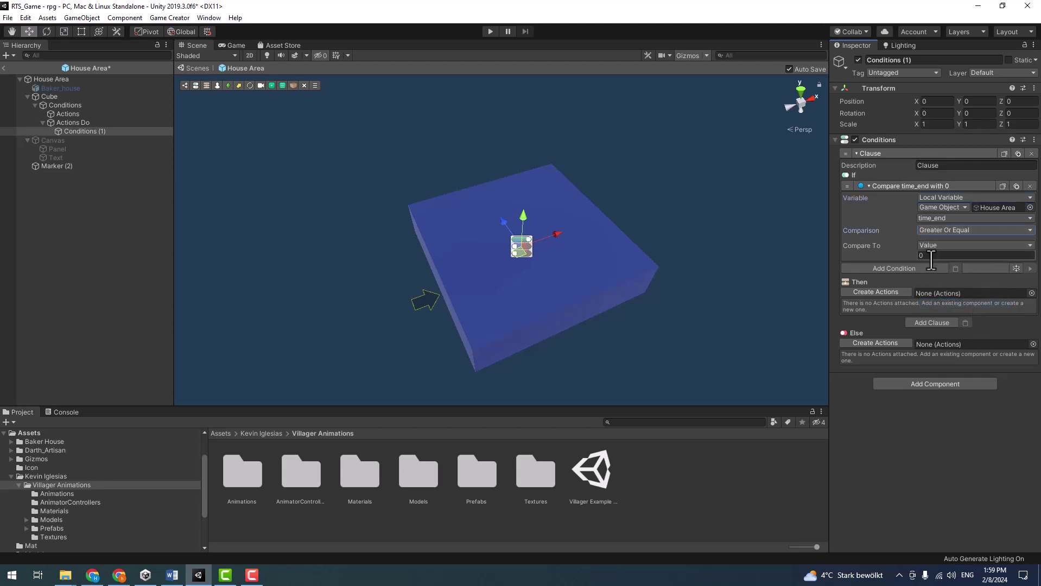
{"action": "left_click", "coordinate": [954, 292]}
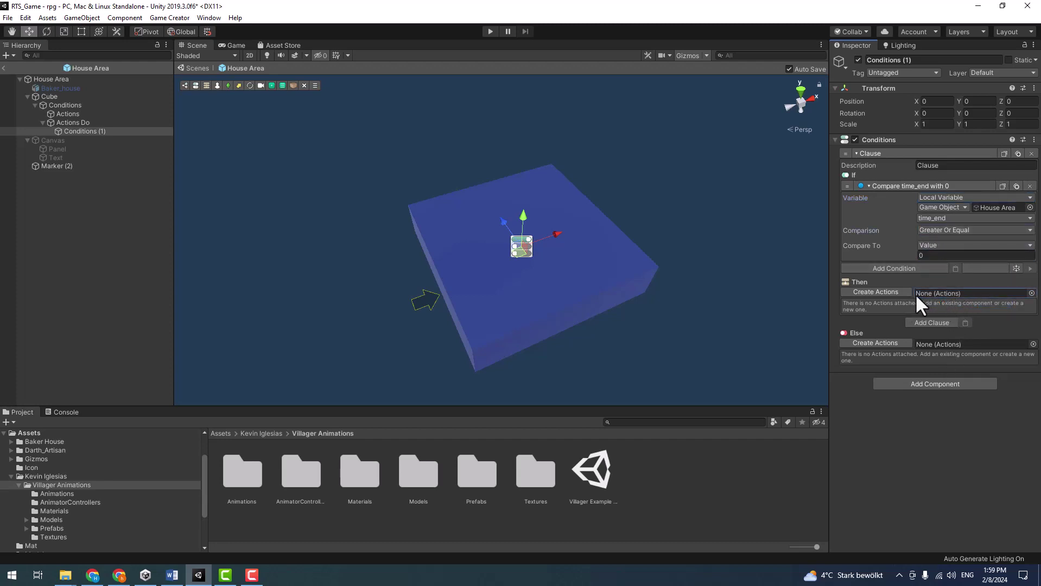
- Create the Then action list and name it 'Actions end'
{"action": "left_click", "coordinate": [887, 293]}
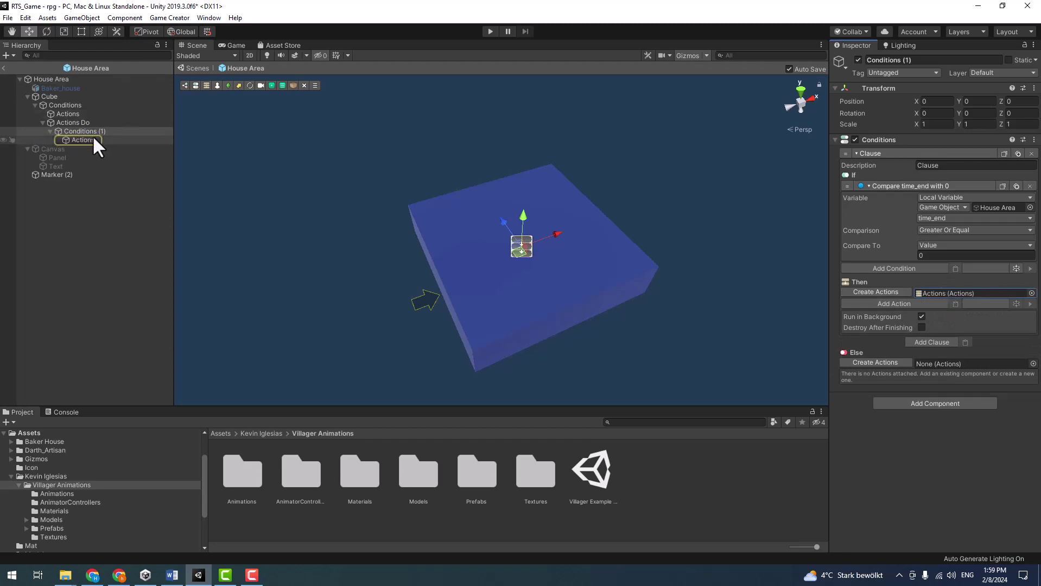
{"action": "left_click", "coordinate": [90, 140]}
{"action": "left_click", "coordinate": [939, 60]}
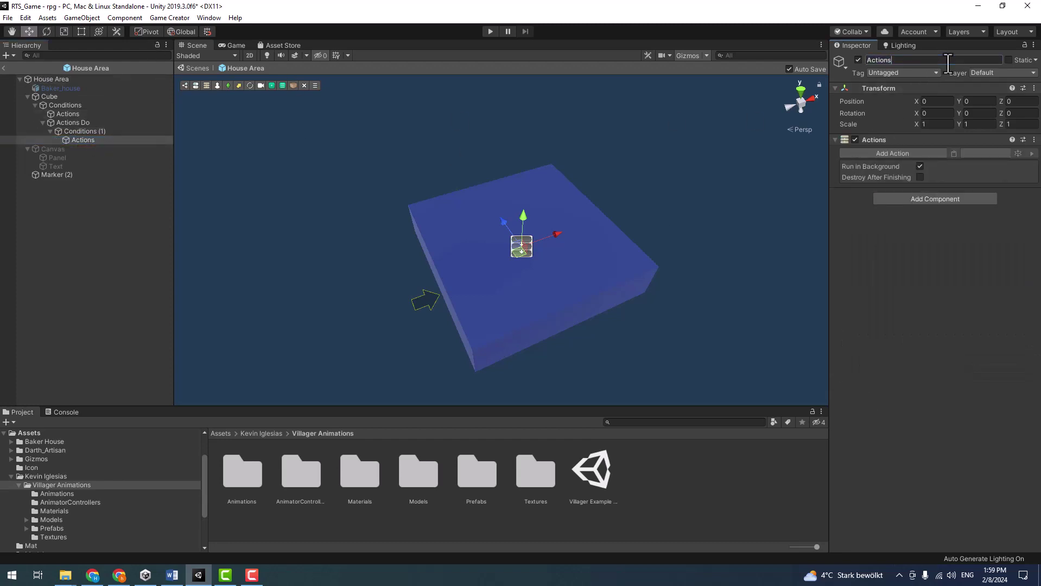
{"action": "type", "text": "end"}
{"action": "key", "text": "Return"}
- Create the Else action list and name it 'Actions loop'
{"action": "left_click", "coordinate": [84, 132]}
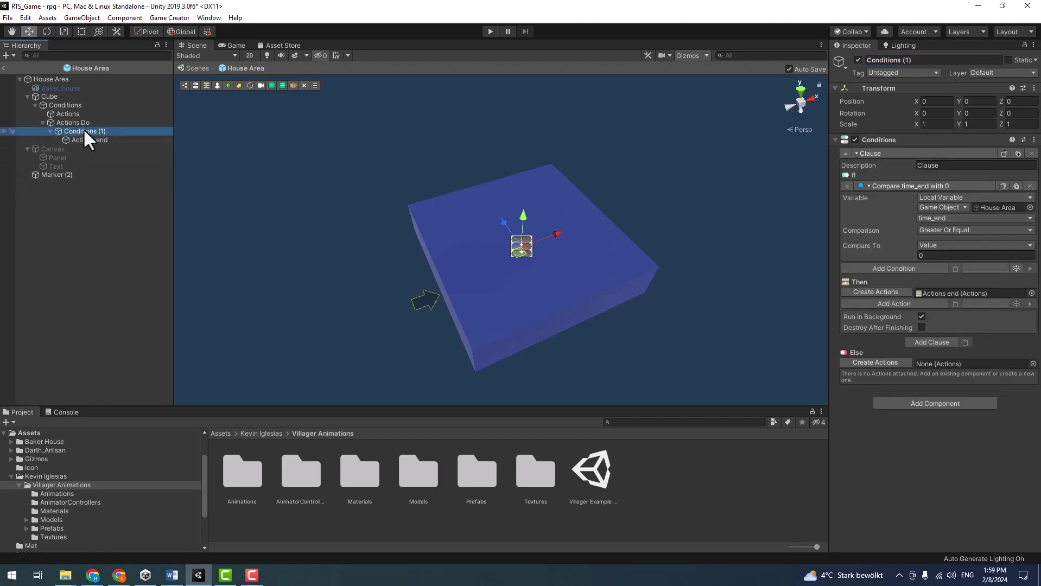
{"action": "left_click", "coordinate": [900, 363]}
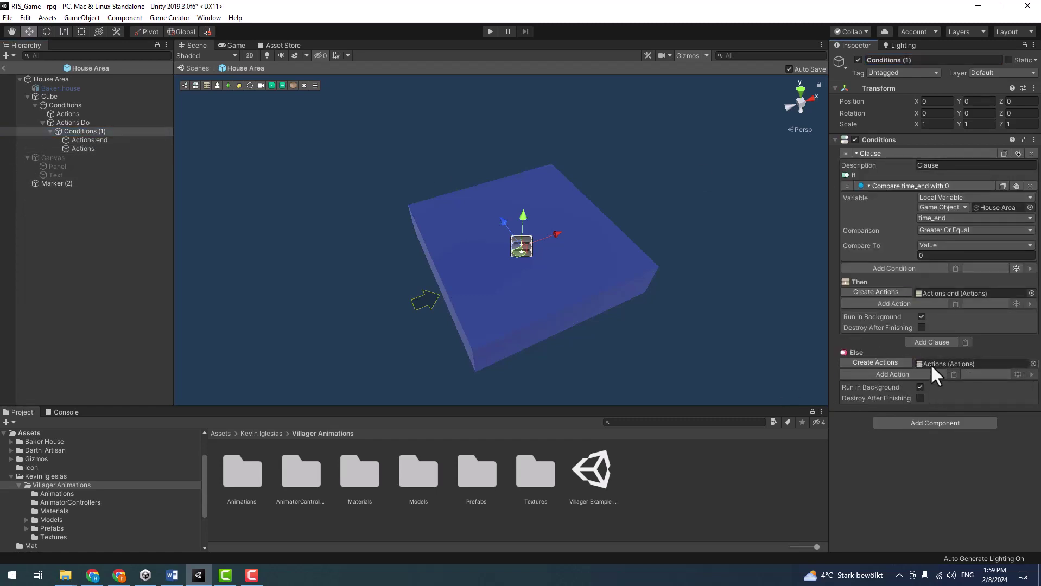
{"action": "left_click", "coordinate": [77, 149]}
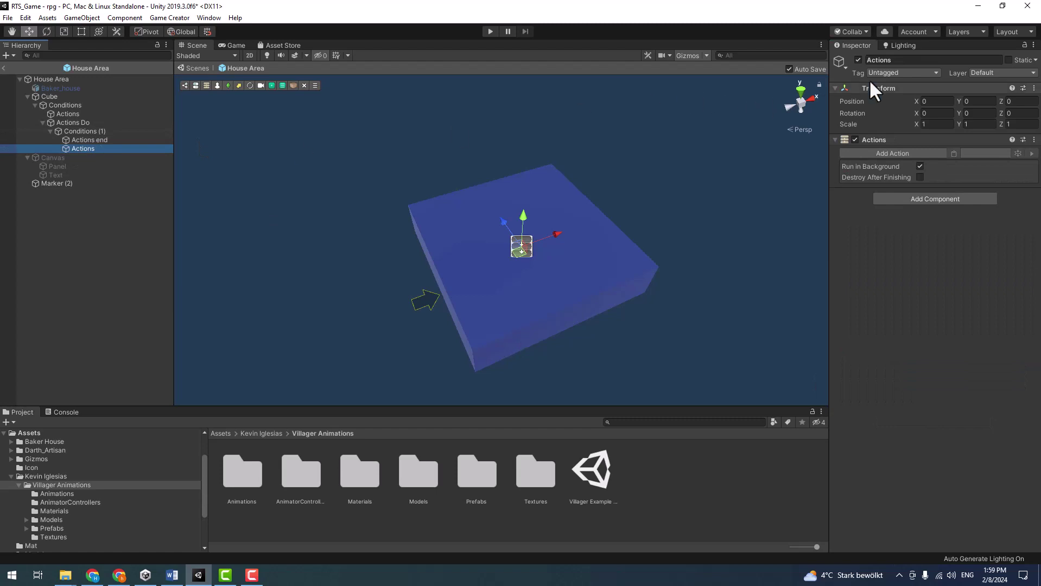
{"action": "left_click", "coordinate": [932, 62]}
{"action": "type", "text": "loop"}
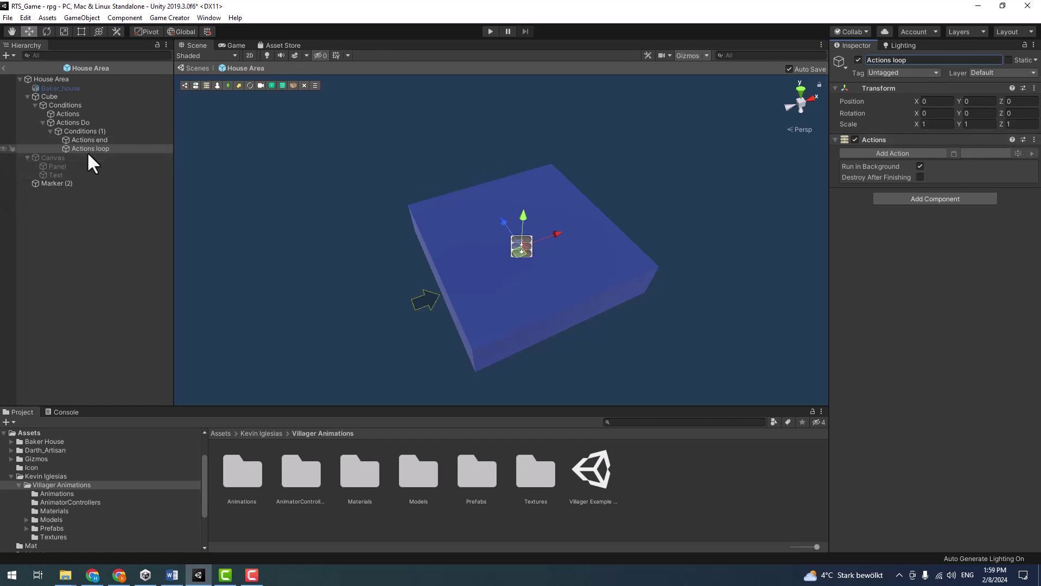
{"action": "left_click", "coordinate": [86, 151]}
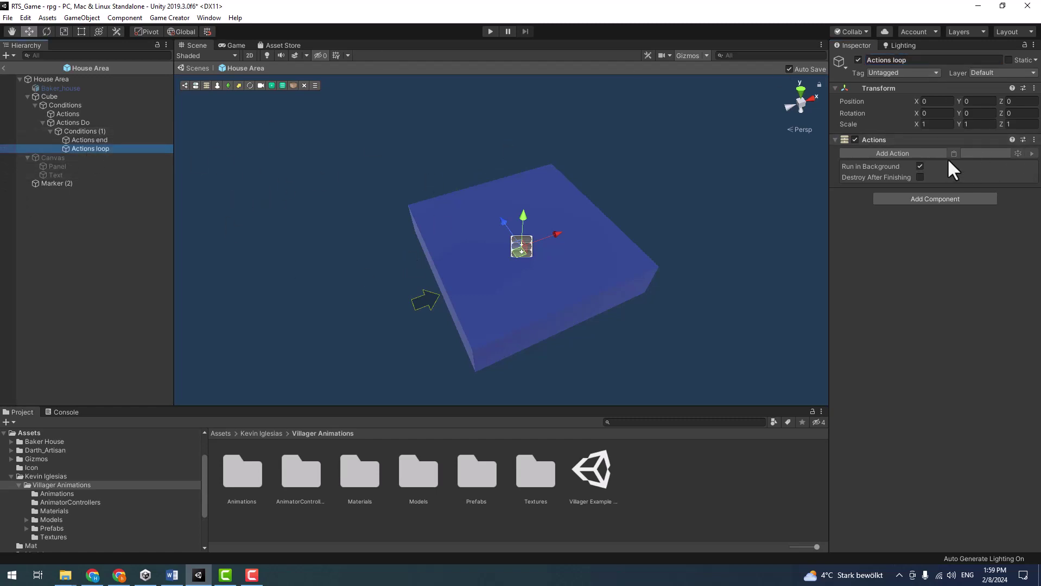
- Add a number-assigning action by mistake, then remove it
{"action": "left_click", "coordinate": [903, 155]}
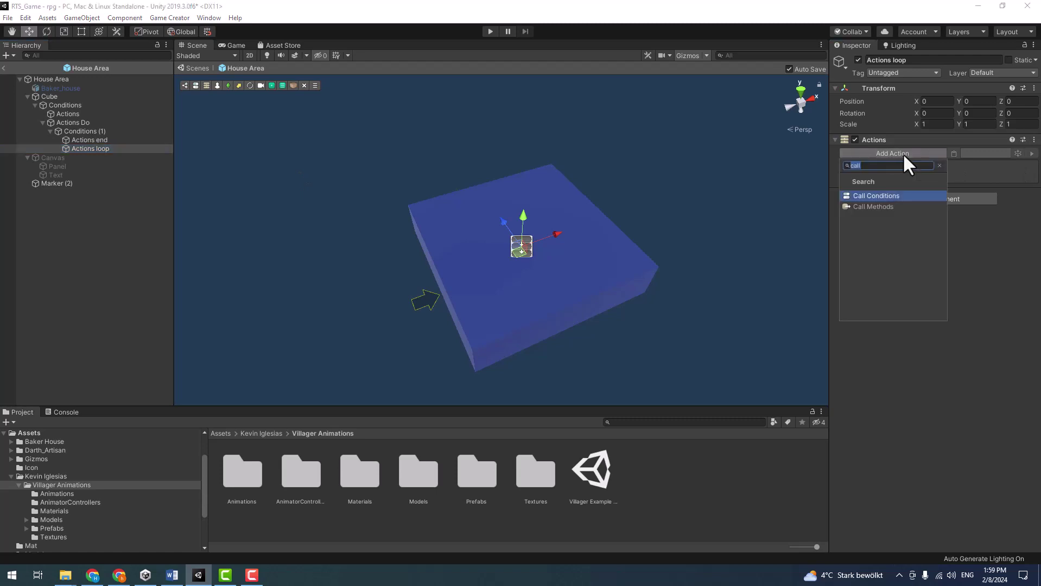
{"action": "type", "text": "number"}
{"action": "key", "text": "Return"}
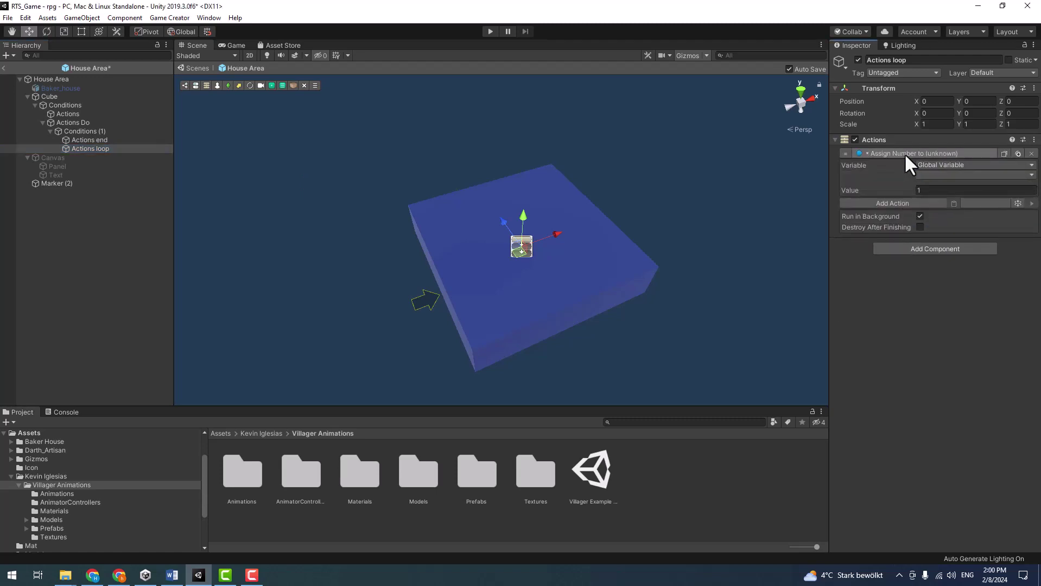
{"action": "left_click", "coordinate": [932, 165]}
{"action": "left_click", "coordinate": [938, 189]}
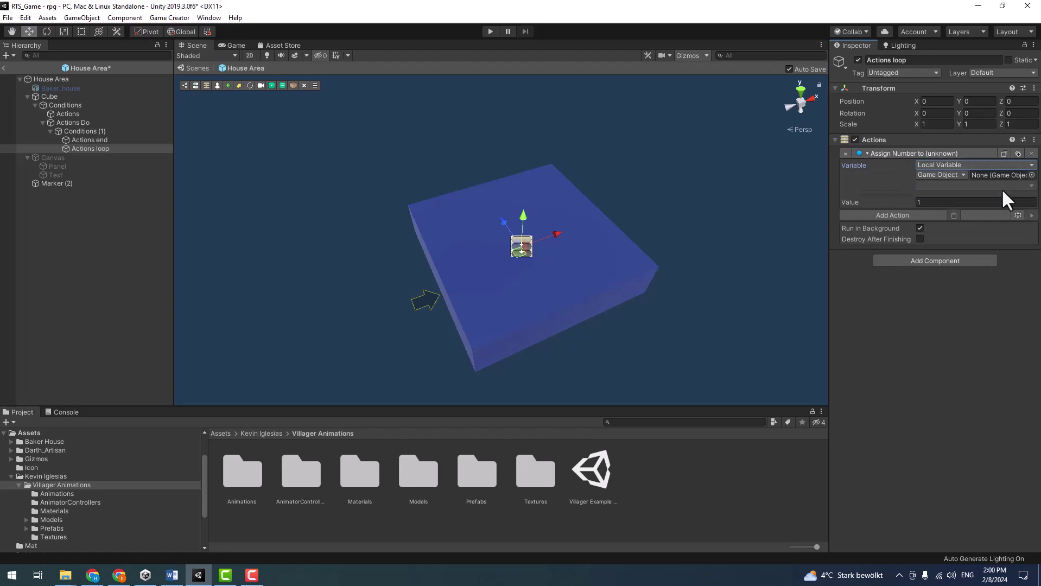
{"action": "left_click", "coordinate": [1031, 154]}
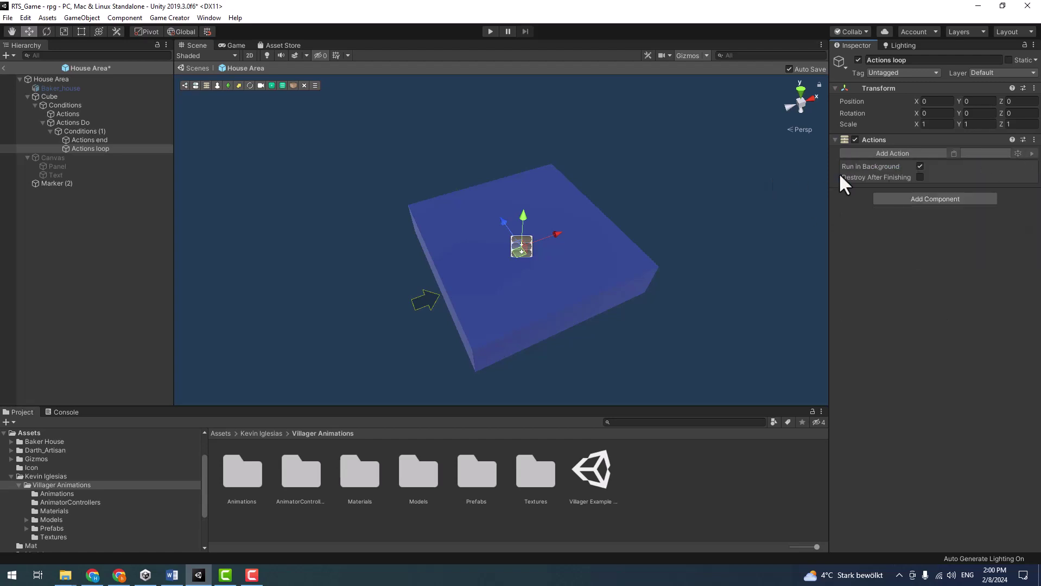
- Add a Variable Subtract action that decrements House Area's local time_end
{"action": "left_click", "coordinate": [880, 153]}
{"action": "left_click", "coordinate": [938, 166]}
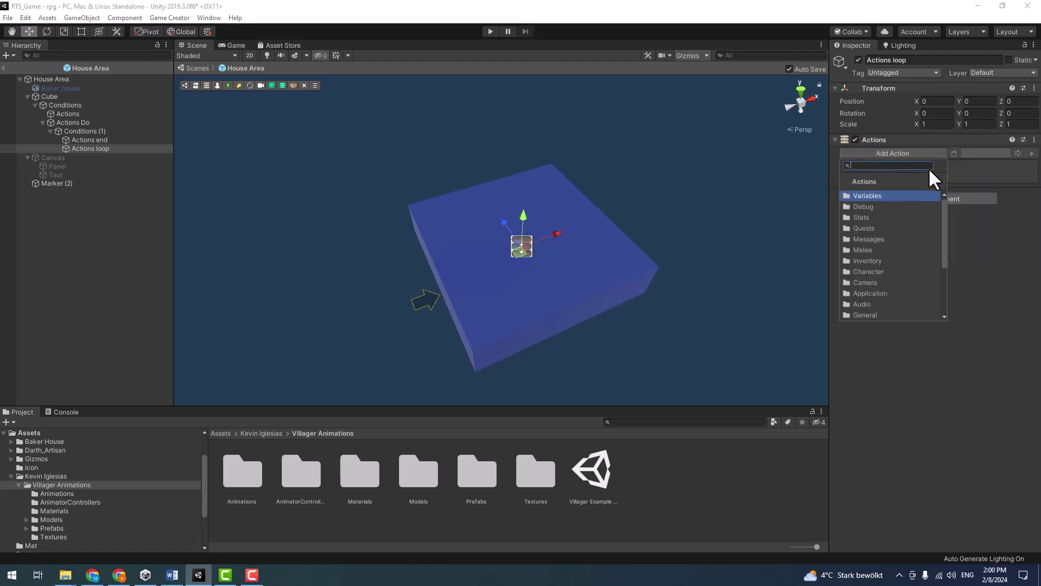
{"action": "left_click", "coordinate": [869, 195]}
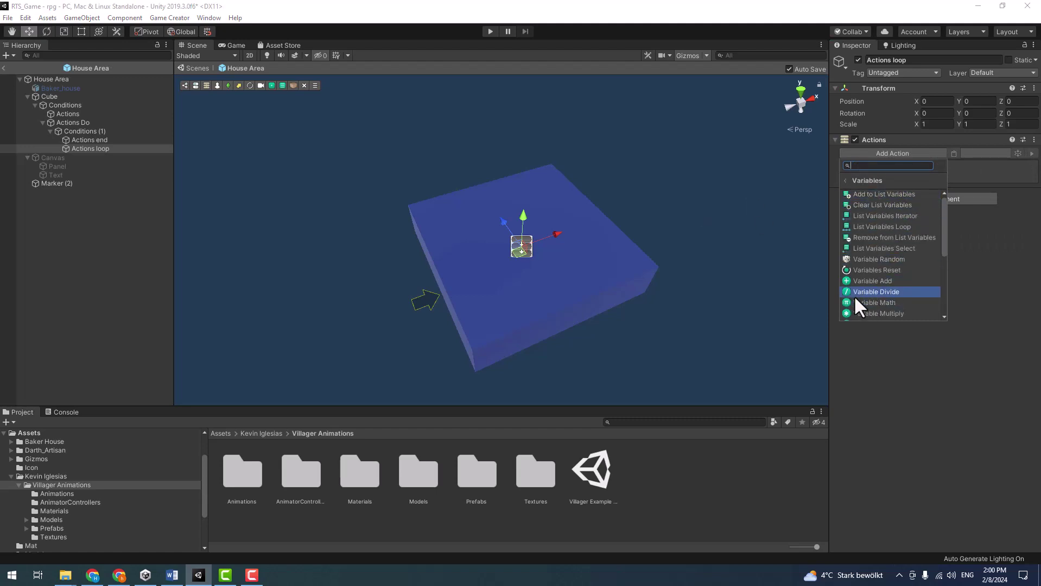
{"action": "scroll", "coordinate": [866, 312], "scroll_direction": "down", "scroll_amount": 1}
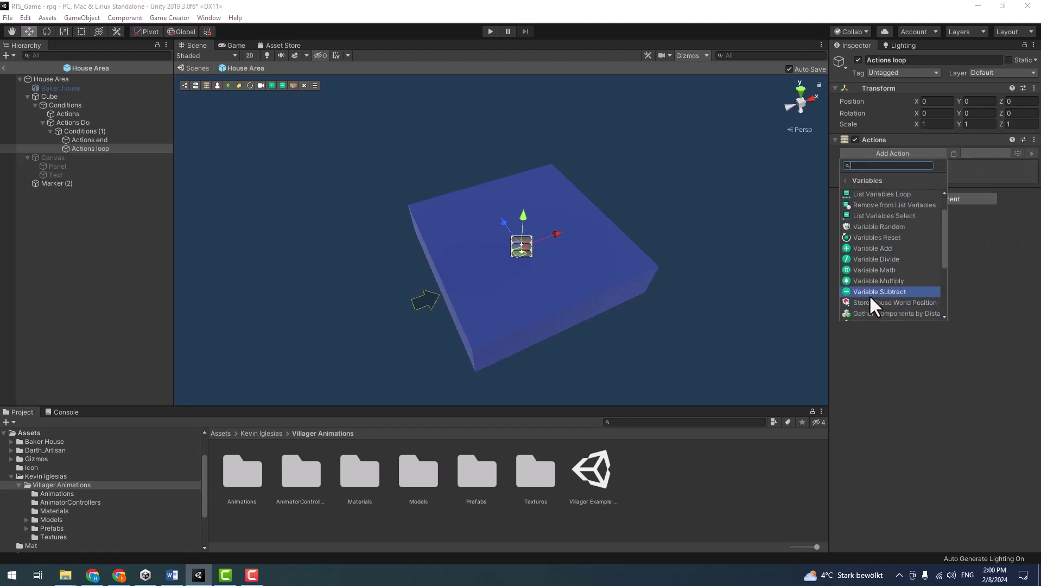
{"action": "left_click", "coordinate": [878, 293]}
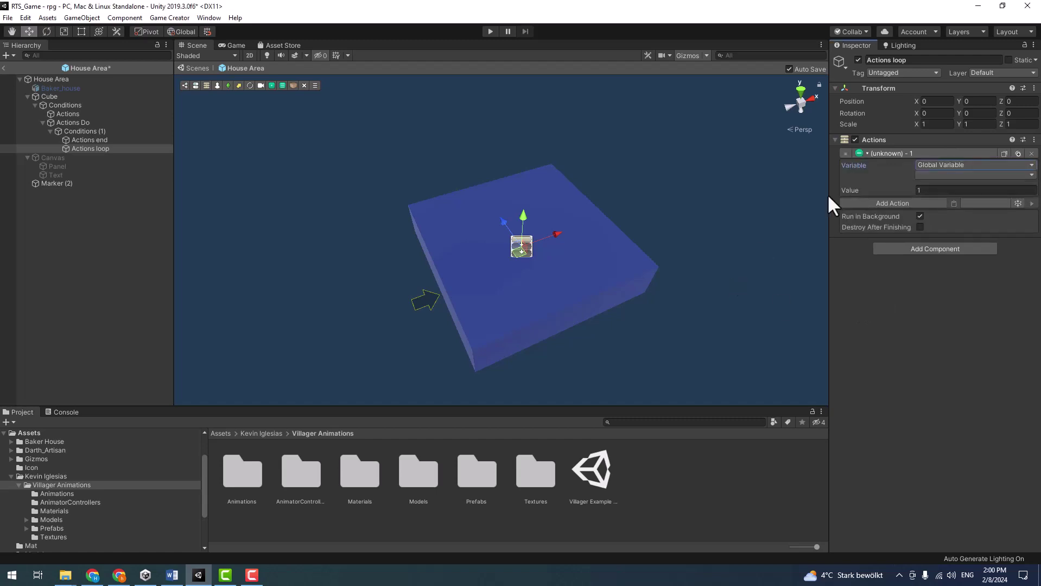
{"action": "left_click", "coordinate": [958, 164]}
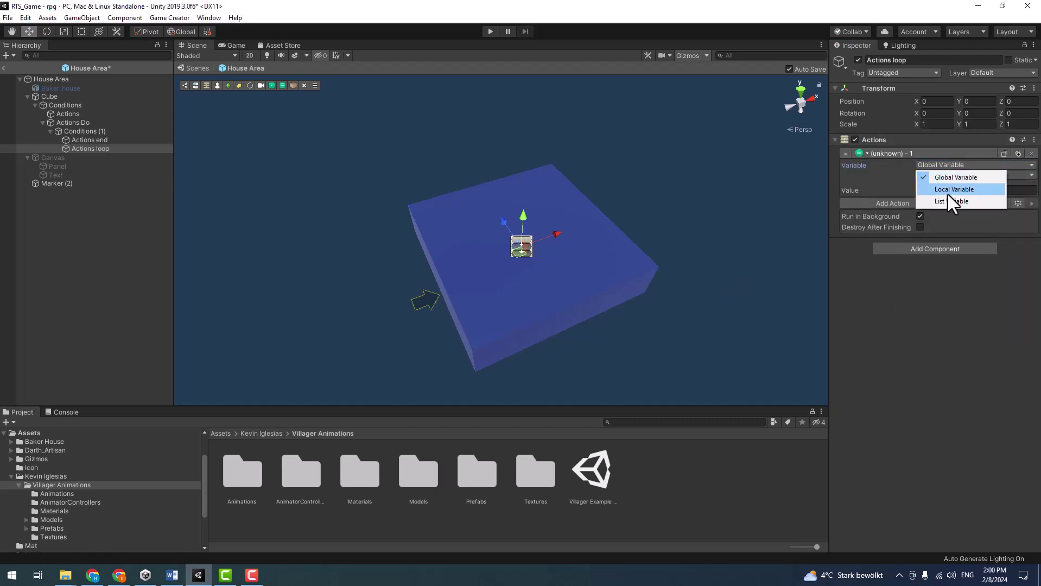
{"action": "left_click", "coordinate": [948, 191]}
{"action": "mouse_move", "coordinate": [33, 79]}
{"action": "left_mouse_down"}
{"action": "mouse_move", "coordinate": [984, 185]}
{"action": "mouse_move", "coordinate": [1002, 176]}
{"action": "left_mouse_up"}
{"action": "left_click", "coordinate": [956, 185]}
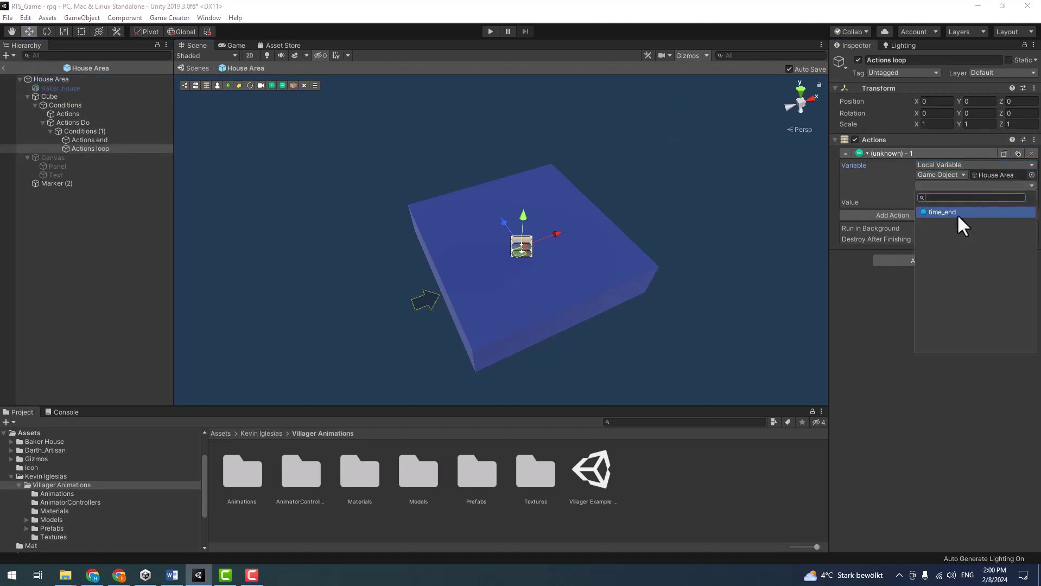
{"action": "left_click", "coordinate": [950, 212]}
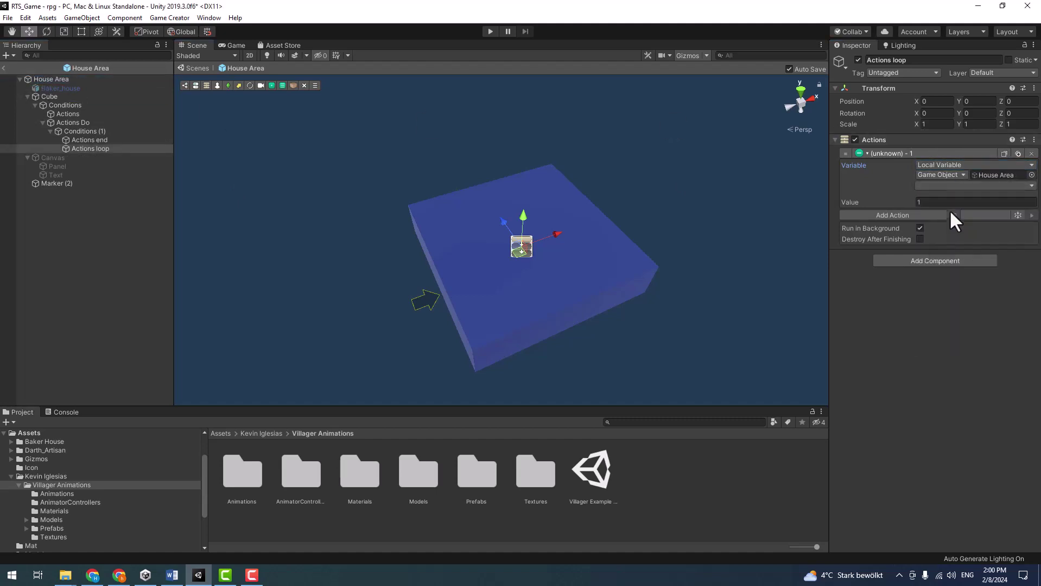
- Add a Wait action of 1 second
{"action": "left_click", "coordinate": [879, 214]}
{"action": "type", "text": "wait"}
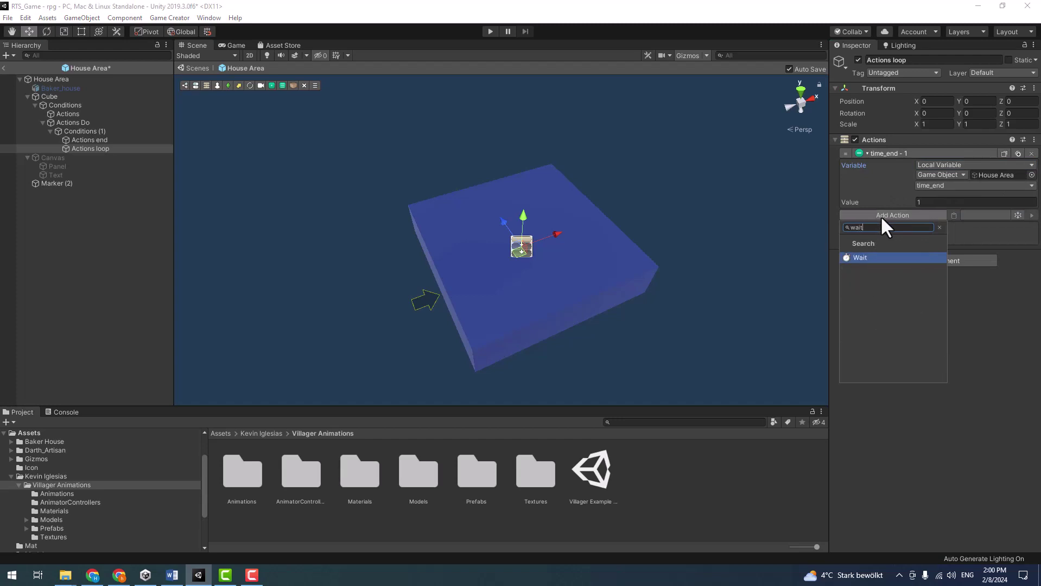
{"action": "key", "text": "Return"}
{"action": "left_click", "coordinate": [936, 228]}
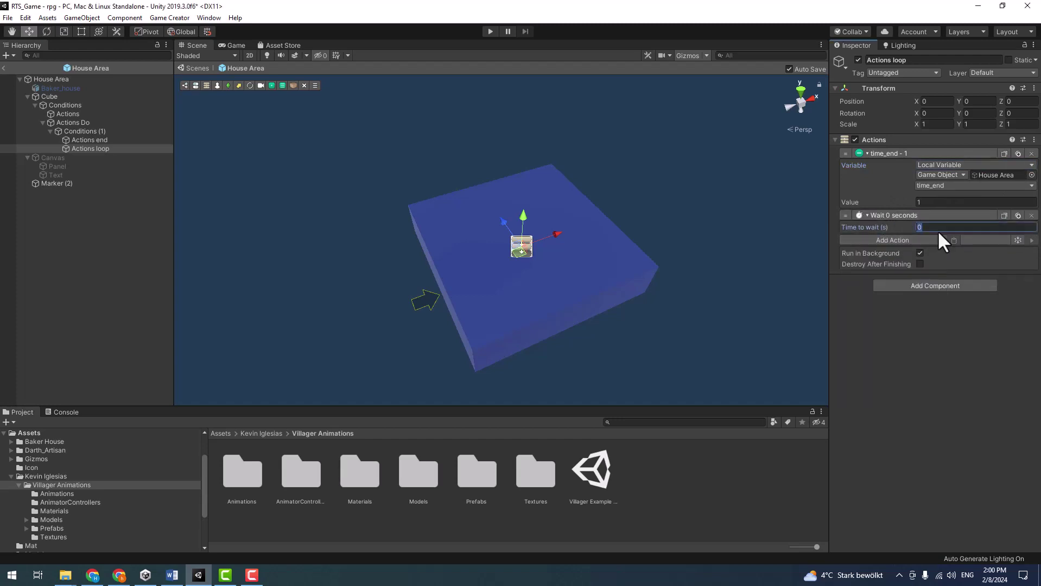
{"action": "type", "text": "1"}
- Add a Call Conditions action targeting Conditions (1)
{"action": "left_click", "coordinate": [889, 241]}
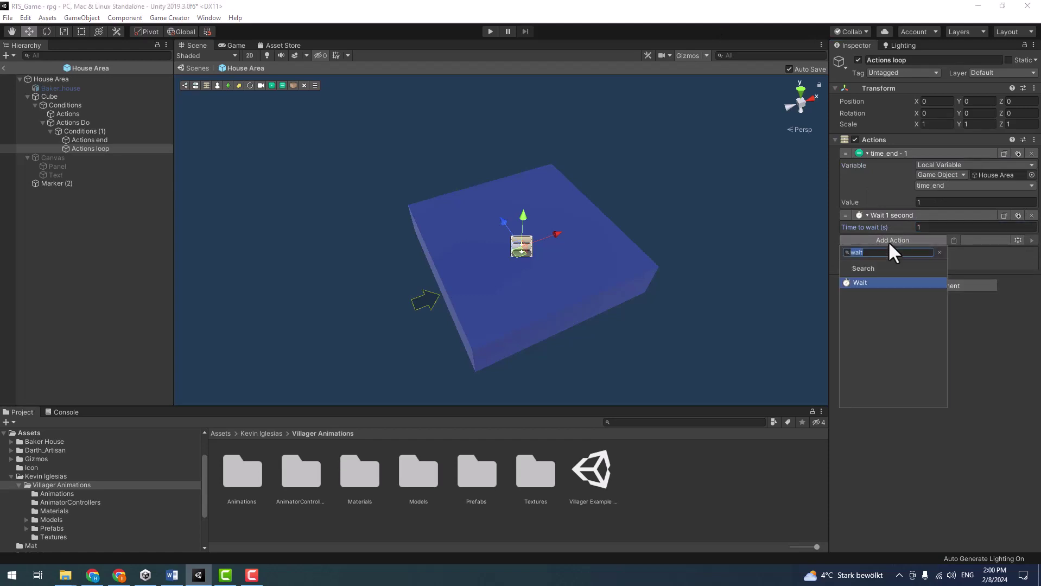
{"action": "type", "text": "call"}
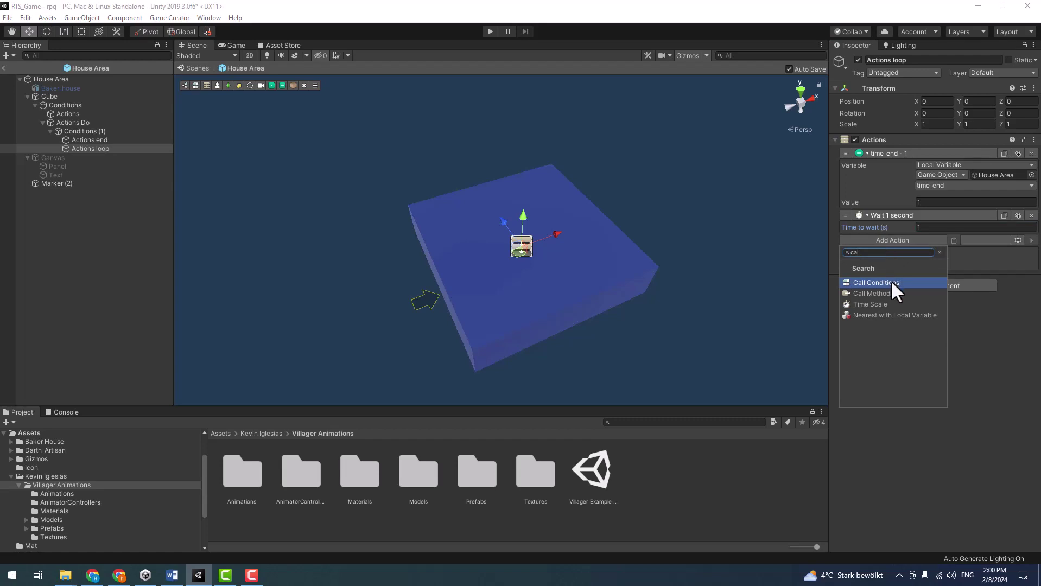
{"action": "left_click", "coordinate": [891, 282]}
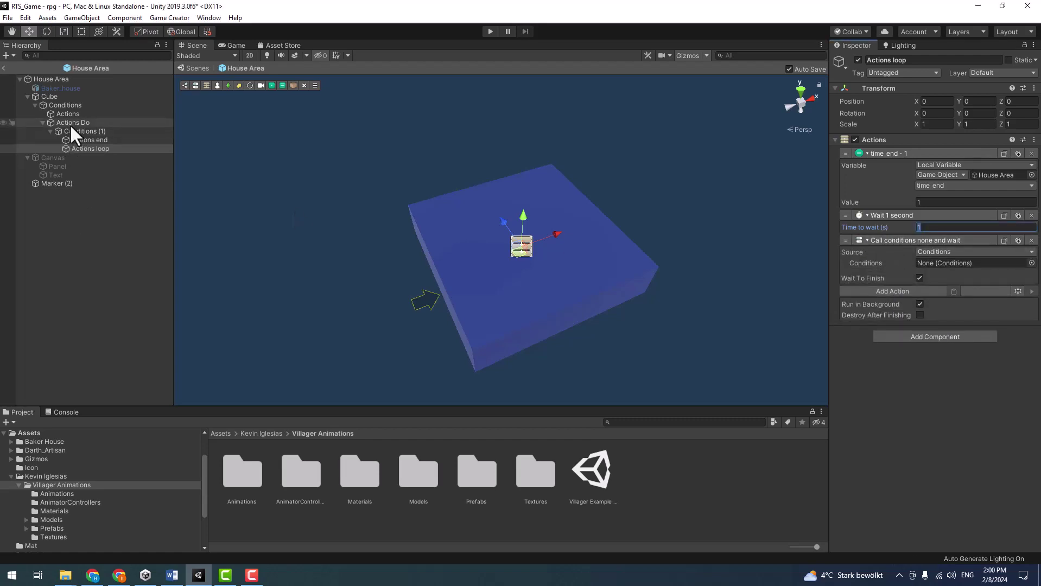
{"action": "left_click_drag", "start_coordinate": [72, 130], "coordinate": [964, 263]}
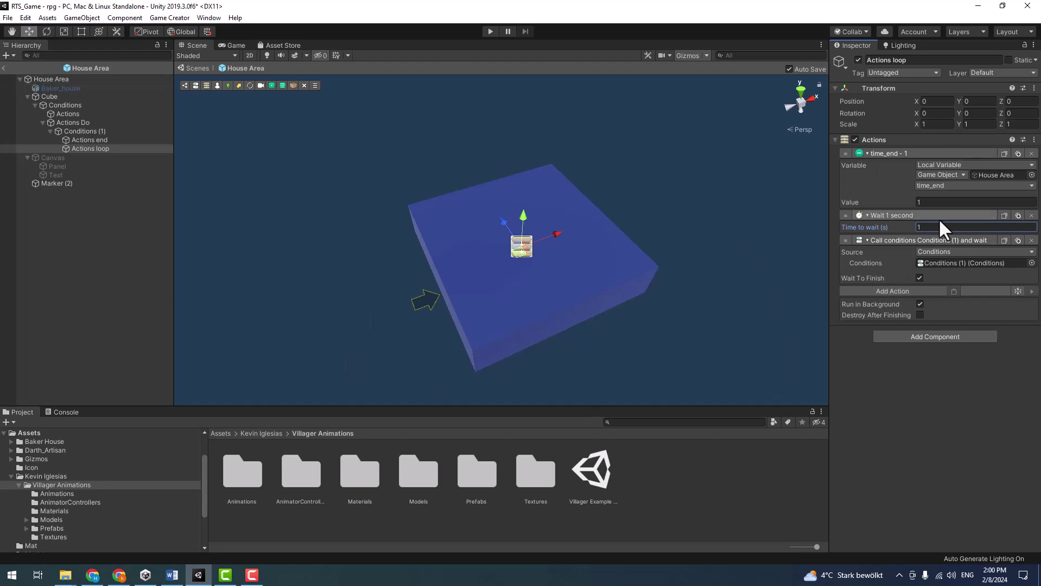
{"action": "left_click", "coordinate": [885, 153]}
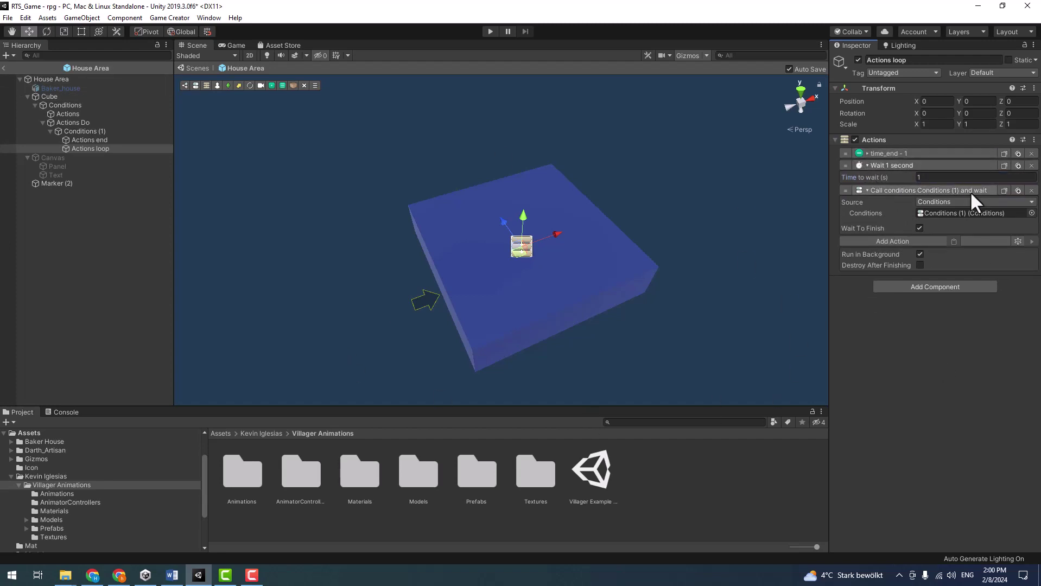
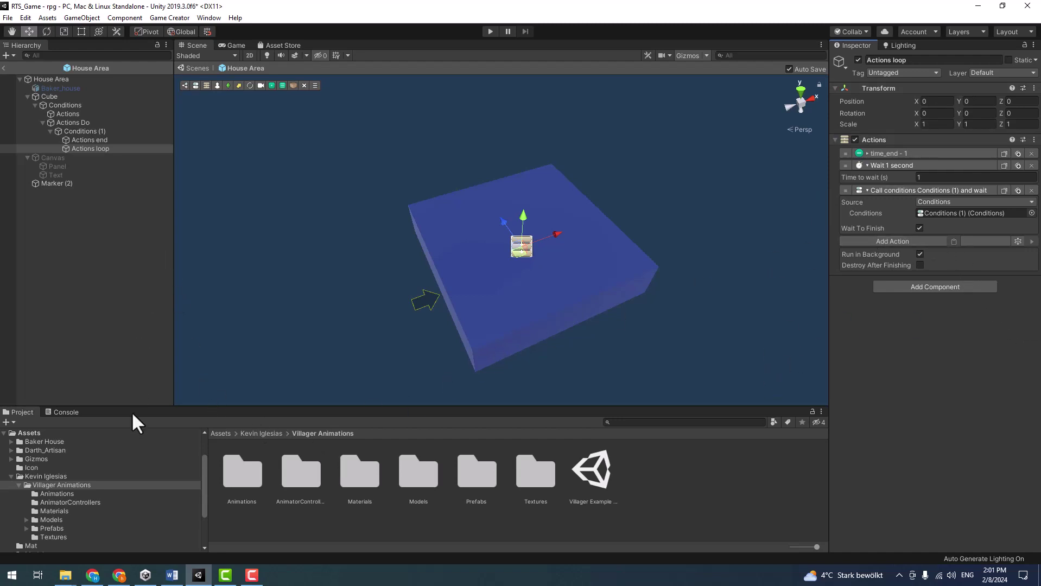
- Load hub.gamecreator.one in a new Chrome tab
{"action": "left_click", "coordinate": [93, 575]}
{"action": "left_click", "coordinate": [928, 6]}
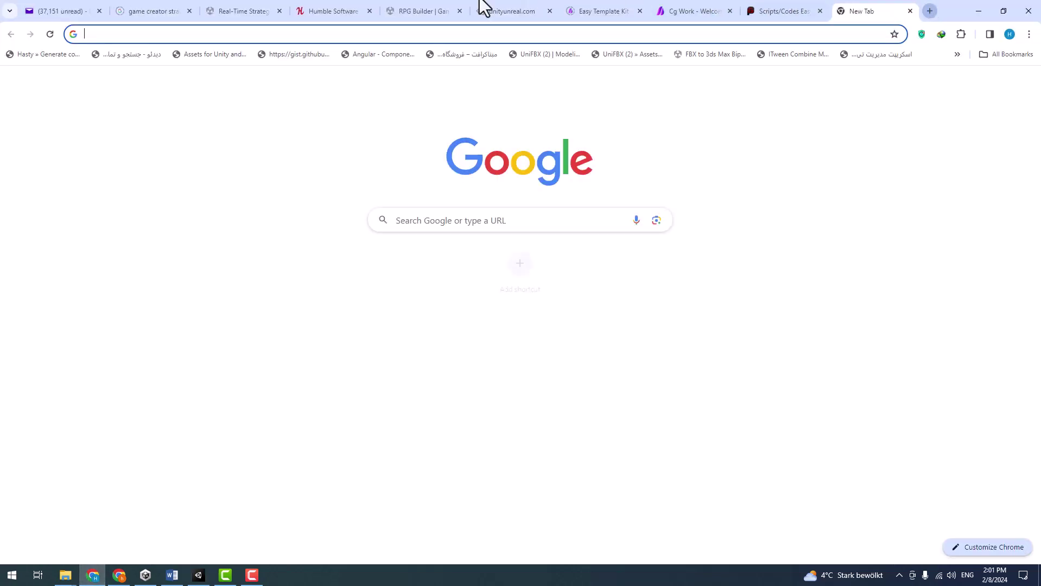
{"action": "type", "text": "hum"}
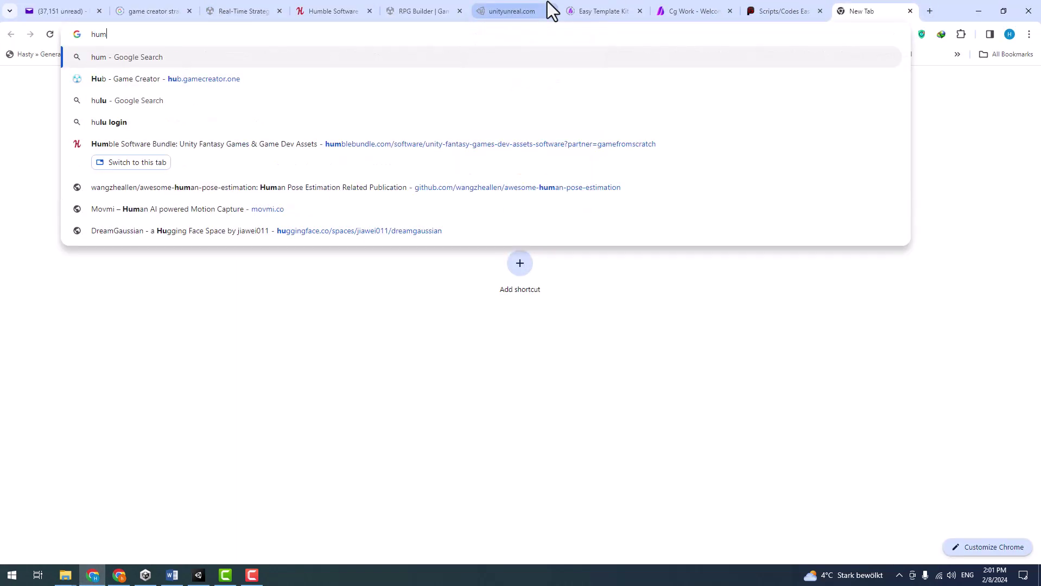
{"action": "key", "text": "BackSpace"}
{"action": "type", "text": "b"}
{"action": "key", "text": "Return"}
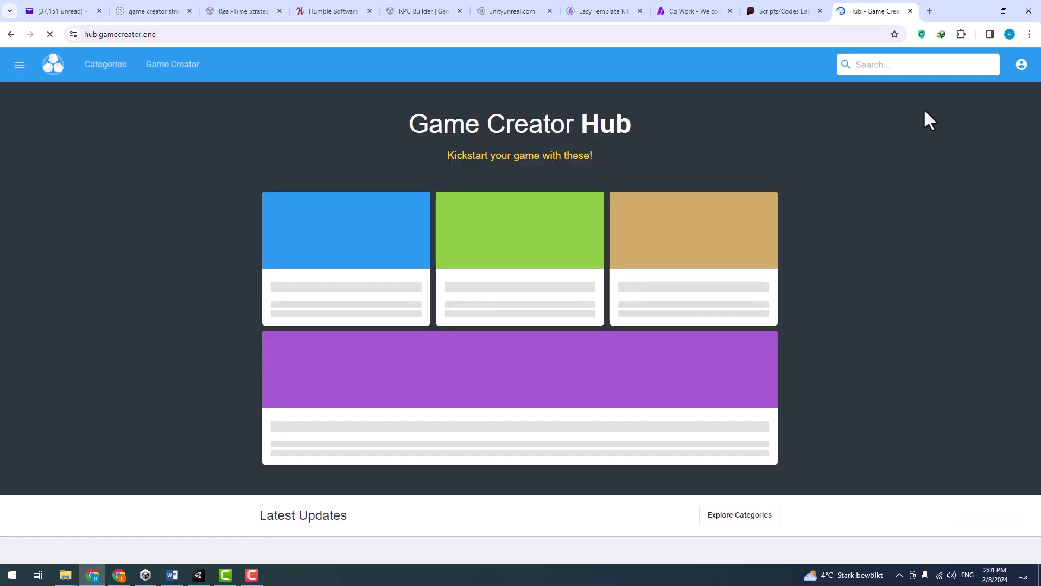
- Search the hub for 'time' and read the Seconds To Custom TimeSpan format example
{"action": "left_click", "coordinate": [892, 64]}
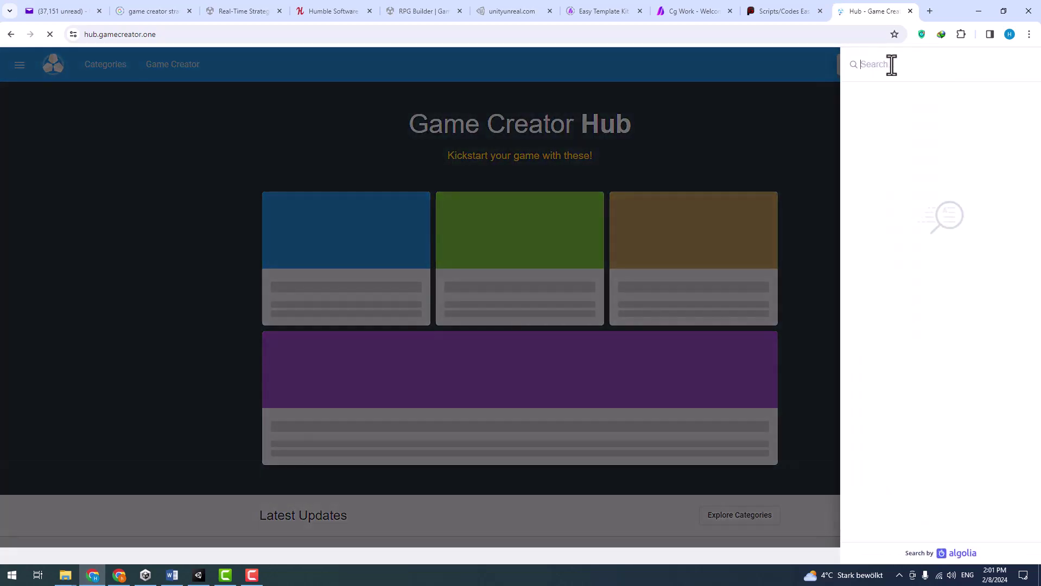
{"action": "type", "text": "time"}
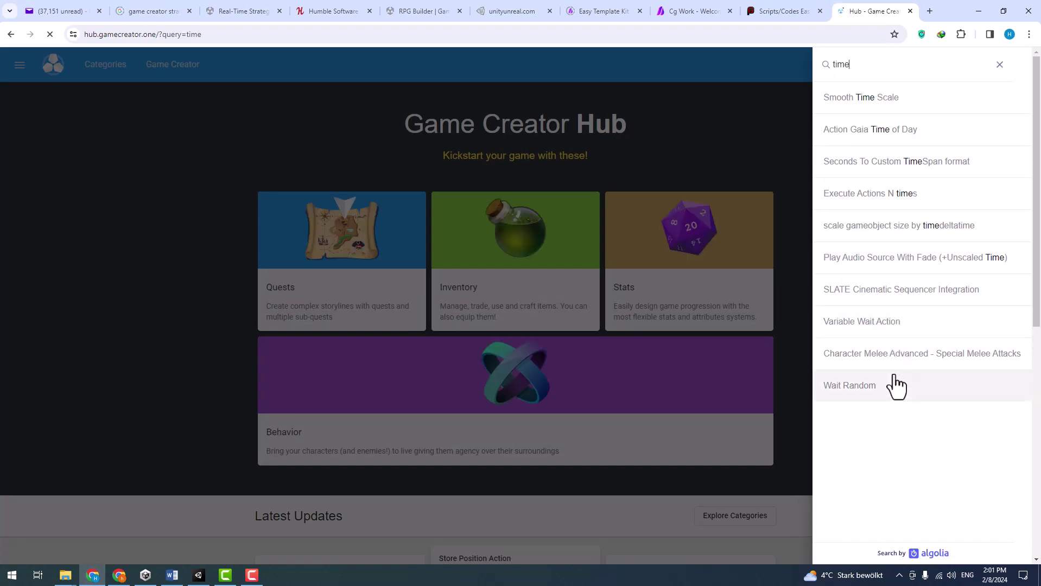
{"action": "left_click", "coordinate": [876, 173]}
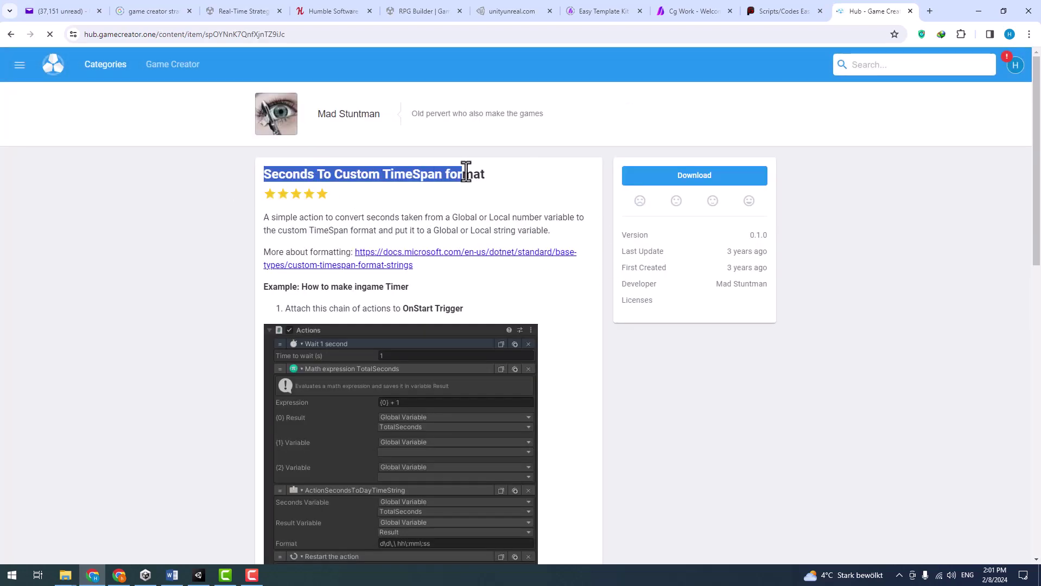
{"action": "left_click_drag", "start_coordinate": [263, 173], "coordinate": [511, 179]}
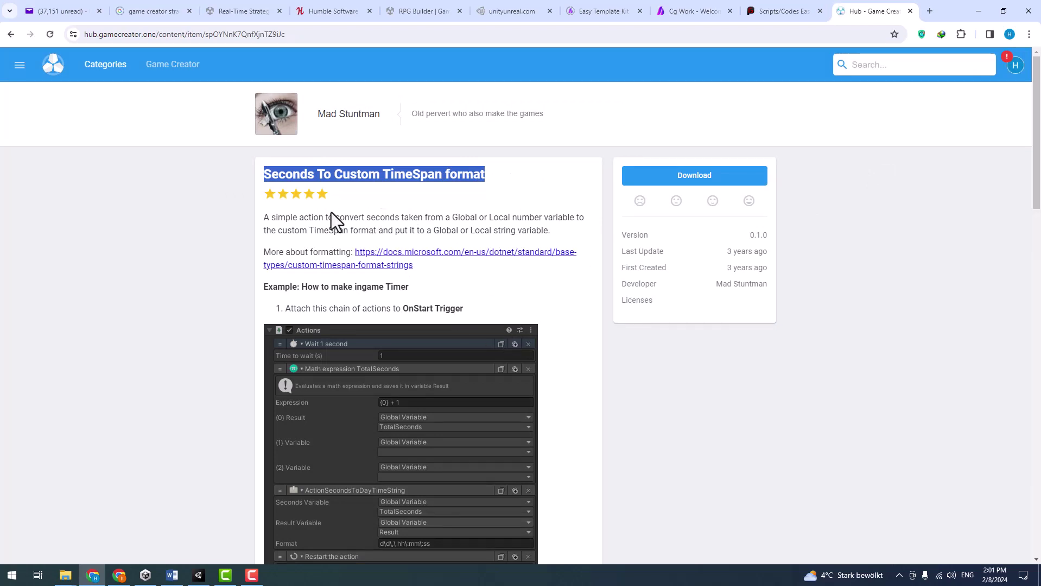
{"action": "scroll", "coordinate": [472, 245], "scroll_direction": "down", "scroll_amount": 1}
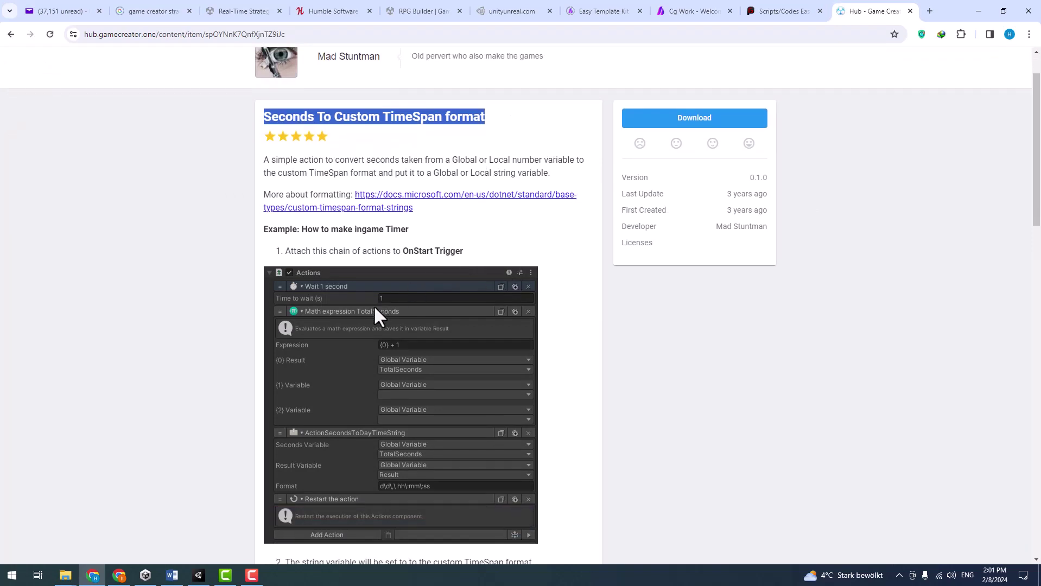
{"action": "scroll", "coordinate": [373, 305], "scroll_direction": "down", "scroll_amount": 1}
{"action": "scroll", "coordinate": [440, 380], "scroll_direction": "down", "scroll_amount": 2}
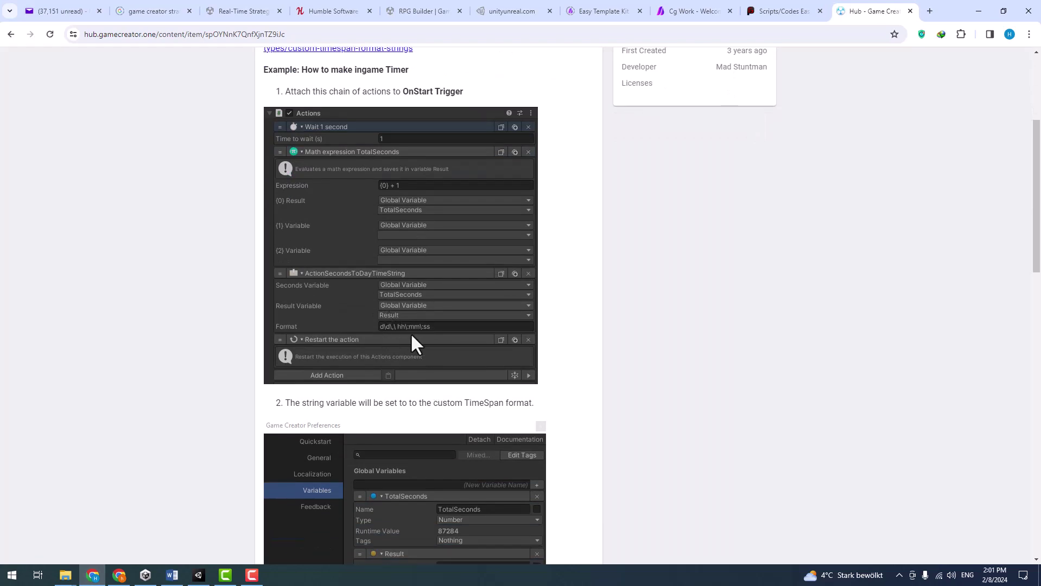
- Add an ActionSecondsToDayTimeString action and move it to the top of the Actions loop
{"action": "left_click", "coordinate": [199, 576]}
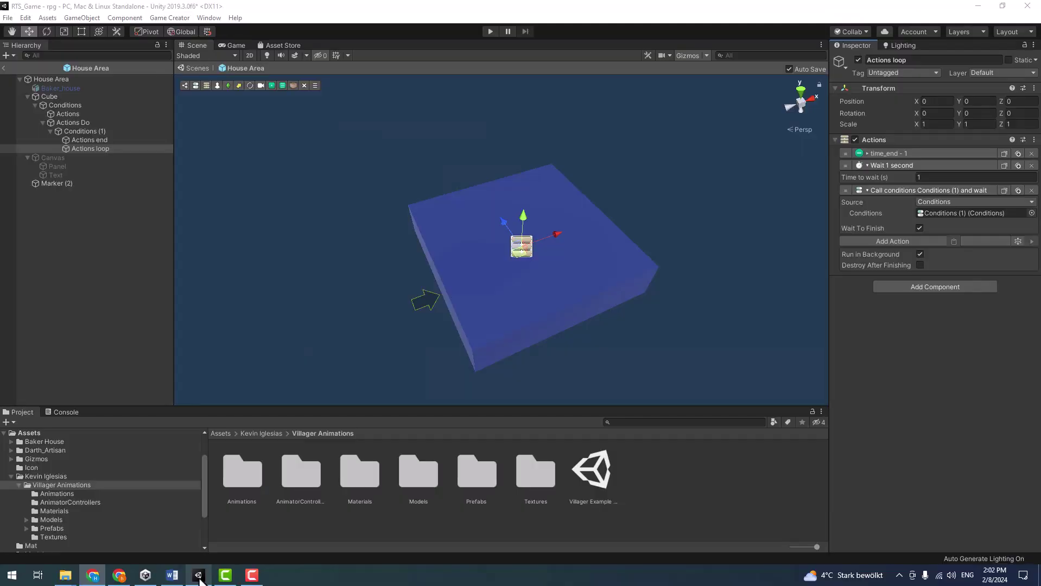
{"action": "left_click", "coordinate": [896, 243]}
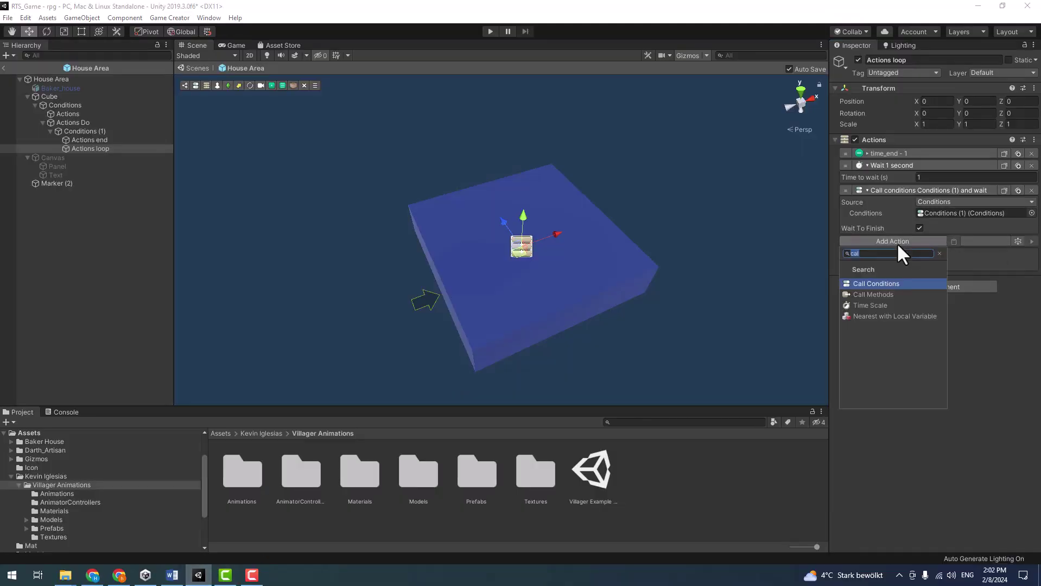
{"action": "type", "text": "se"}
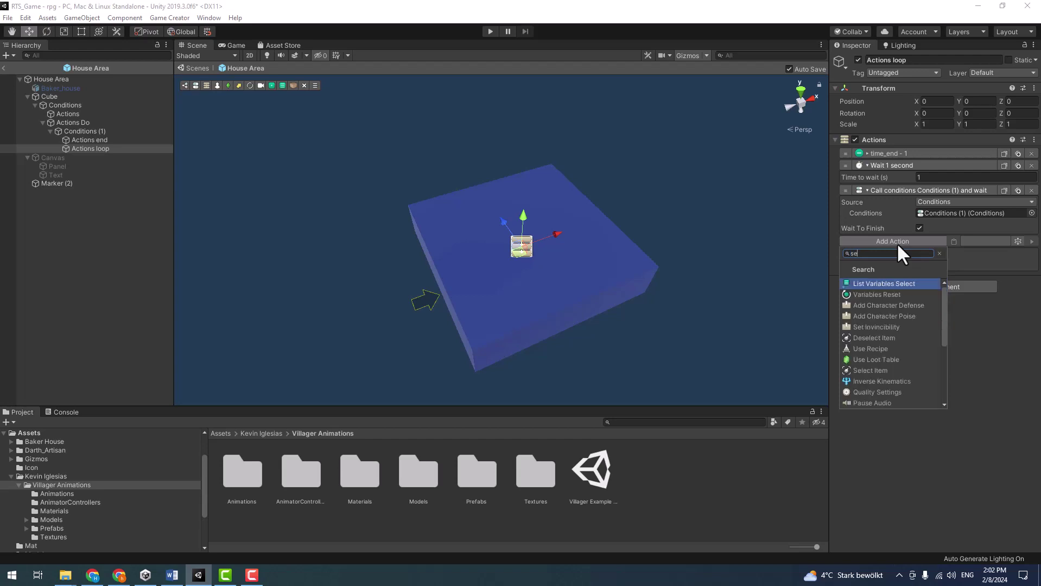
{"action": "type", "text": "co"}
{"action": "key", "text": "Return"}
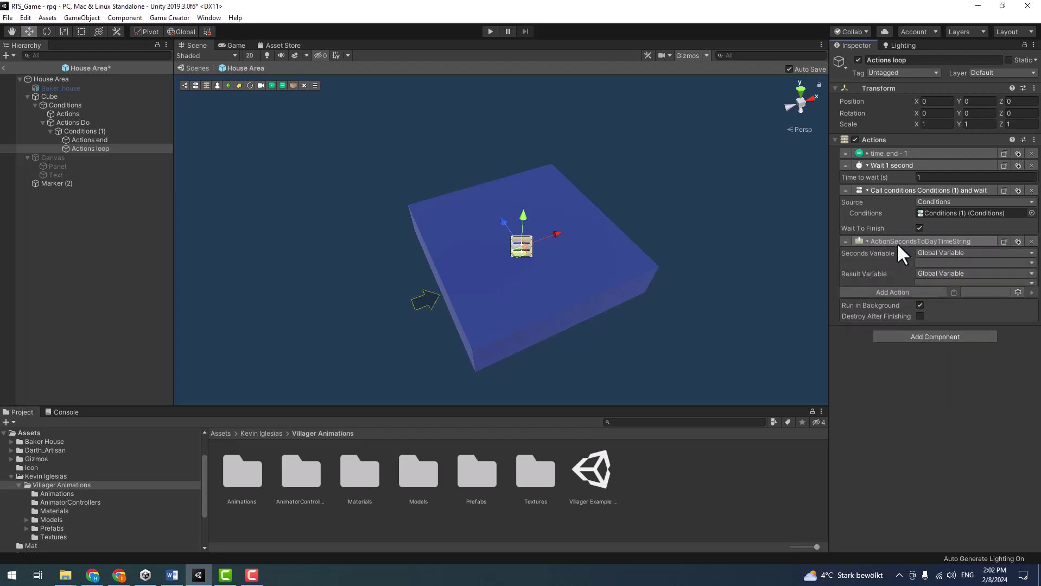
{"action": "left_click_drag", "start_coordinate": [845, 239], "coordinate": [853, 184]}
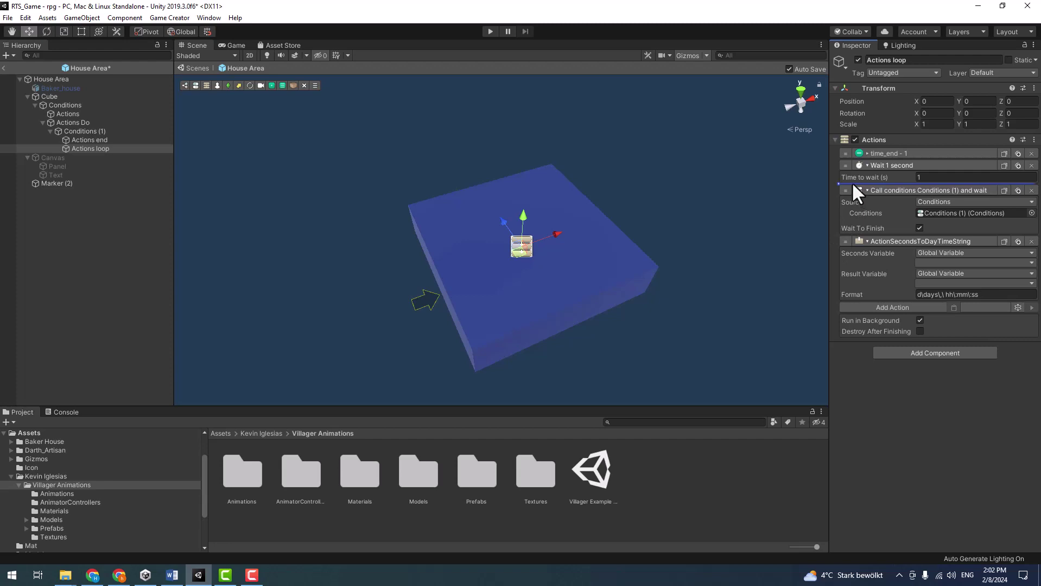
{"action": "left_click_drag", "start_coordinate": [852, 182], "coordinate": [852, 160]}
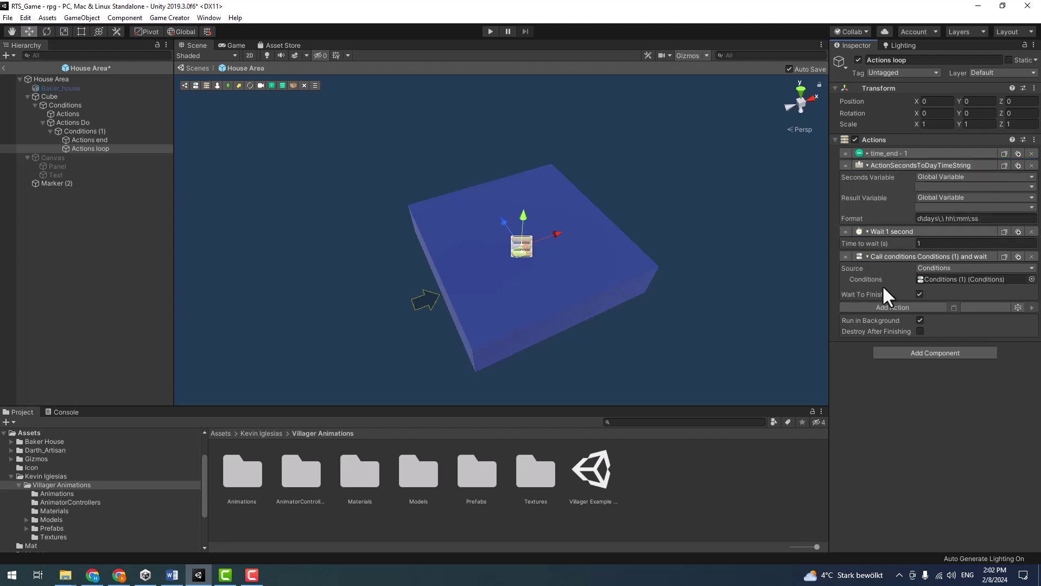
- Set the conversion's seconds to House Area's local variable time_end
{"action": "left_click", "coordinate": [930, 177]}
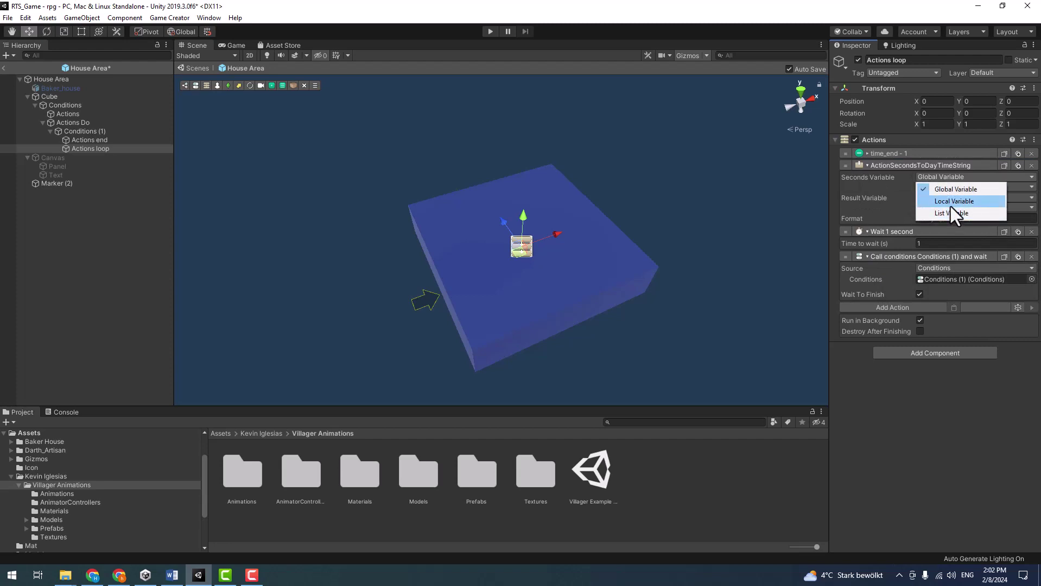
{"action": "left_click", "coordinate": [951, 202]}
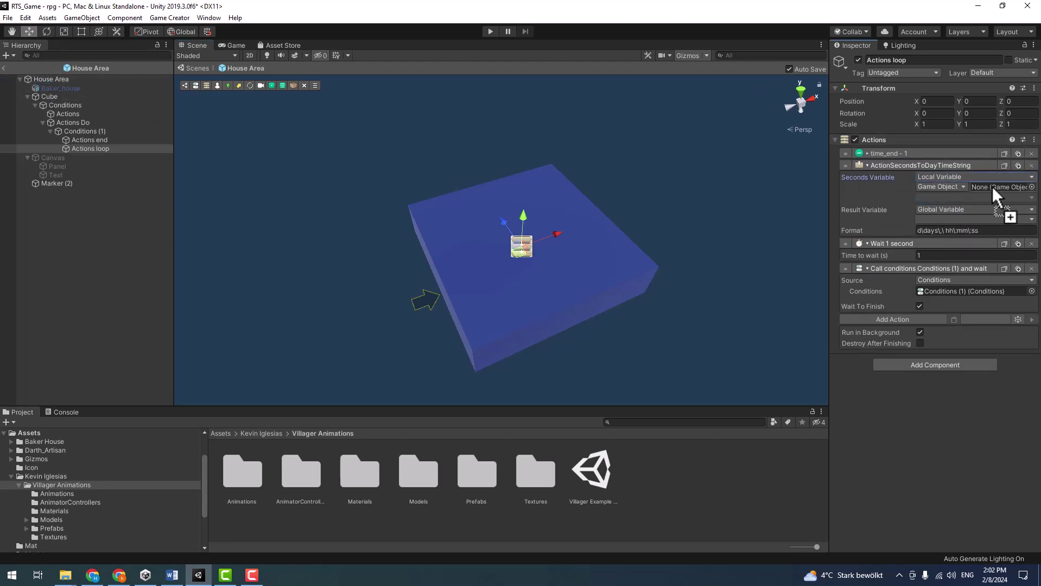
{"action": "left_click_drag", "start_coordinate": [1030, 154], "coordinate": [993, 186]}
{"action": "left_click", "coordinate": [966, 198]}
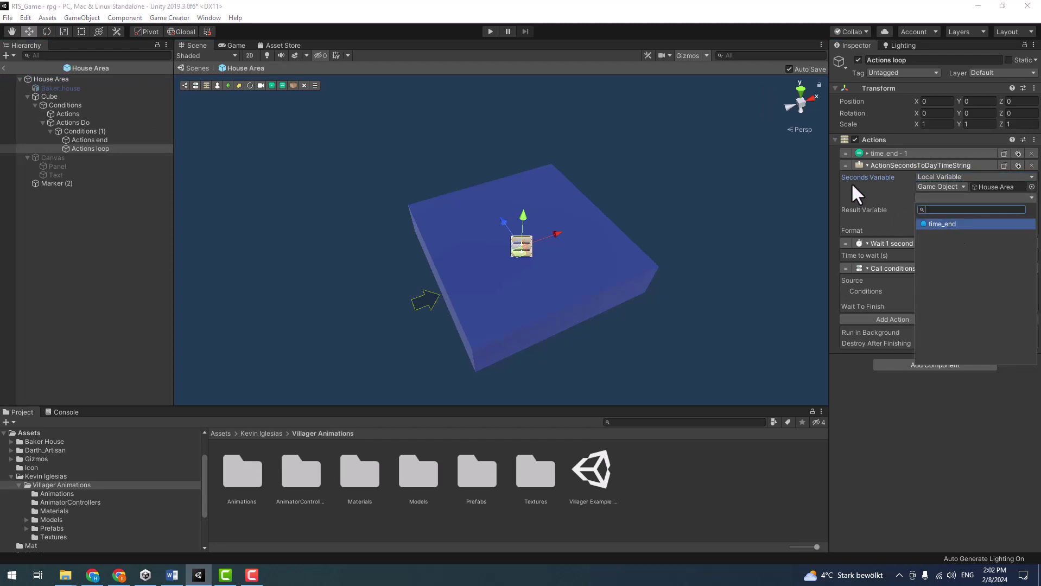
{"action": "left_click", "coordinate": [957, 223]}
{"action": "left_click", "coordinate": [939, 197]}
{"action": "left_click", "coordinate": [954, 225]}
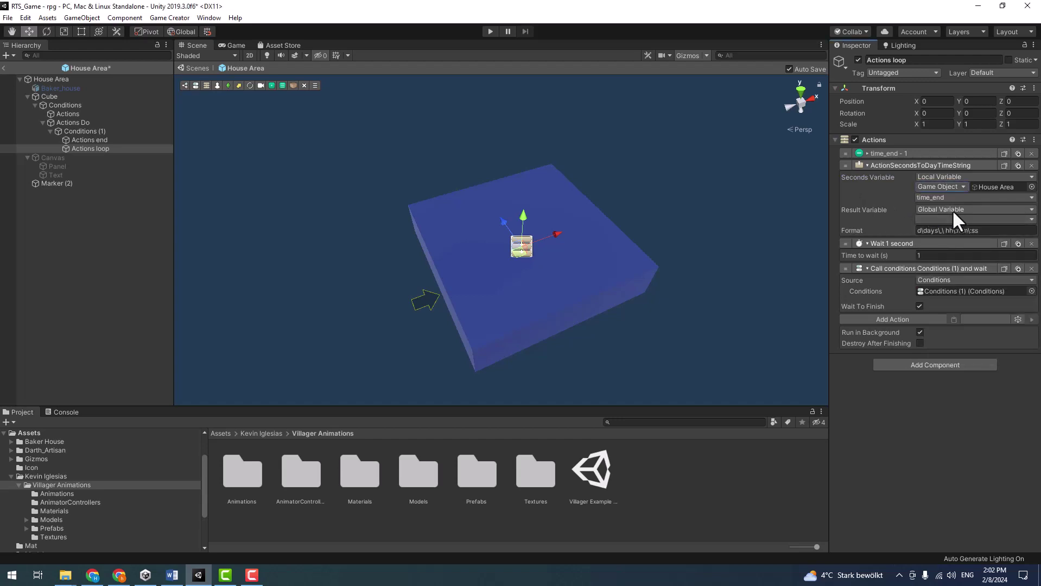
- Store the result in House Area's local variable time_show and begin deleting the format's days part
{"action": "left_click", "coordinate": [950, 209]}
{"action": "left_click", "coordinate": [958, 235]}
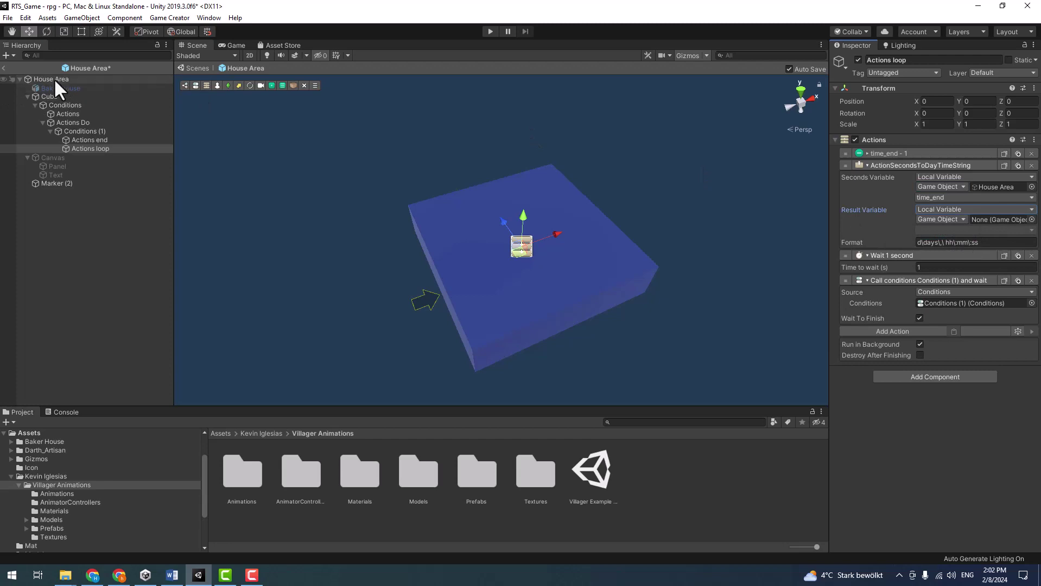
{"action": "left_click_drag", "start_coordinate": [54, 78], "coordinate": [993, 218]}
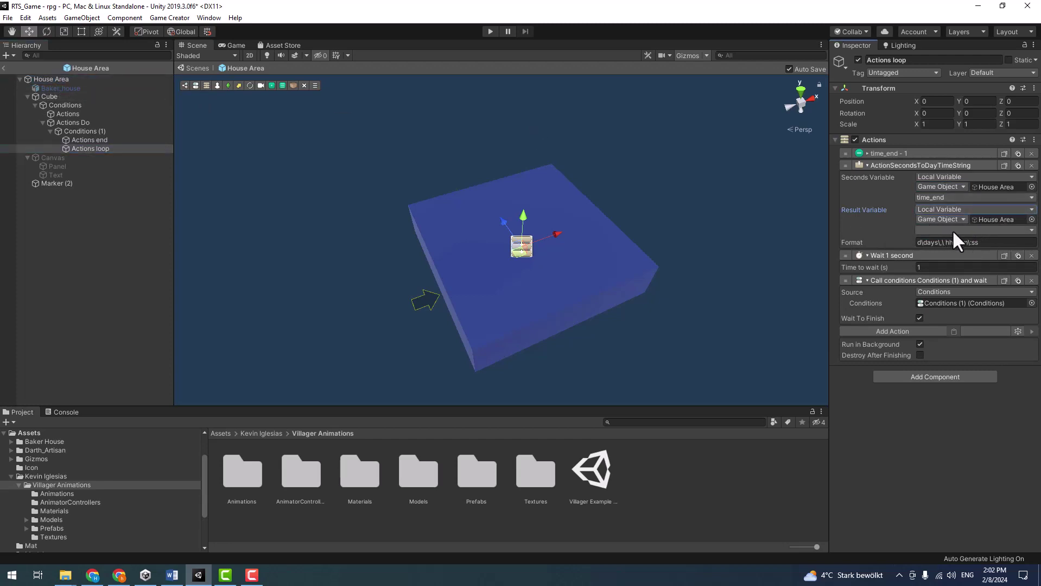
{"action": "left_click", "coordinate": [954, 230]}
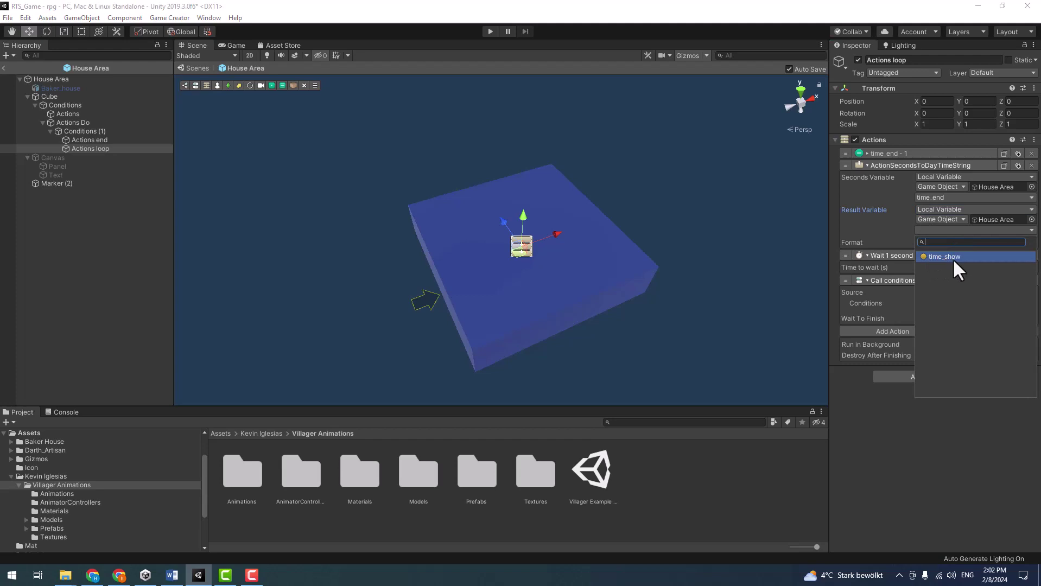
{"action": "left_click", "coordinate": [953, 258]}
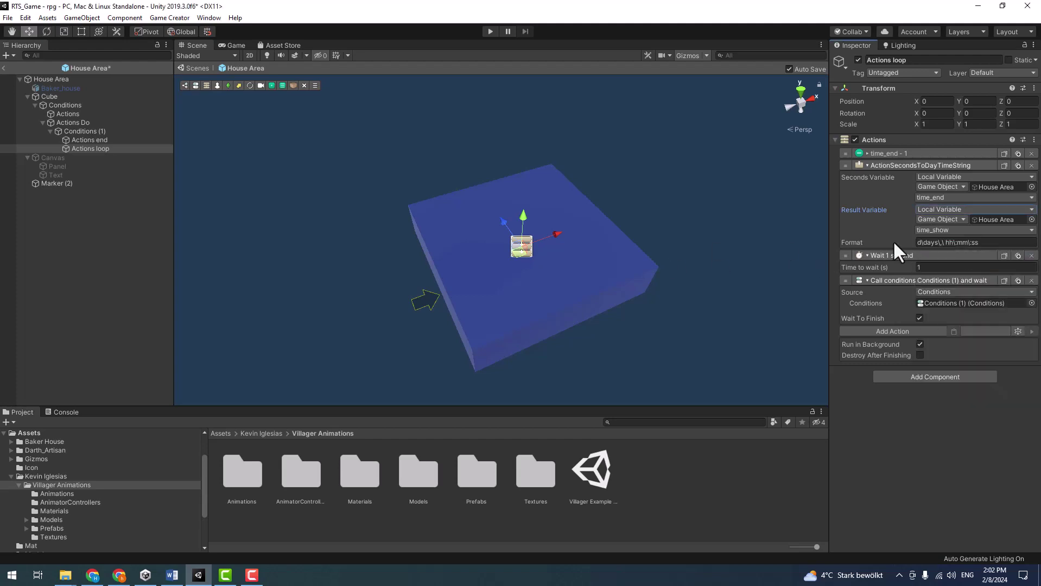
{"action": "left_click", "coordinate": [919, 244]}
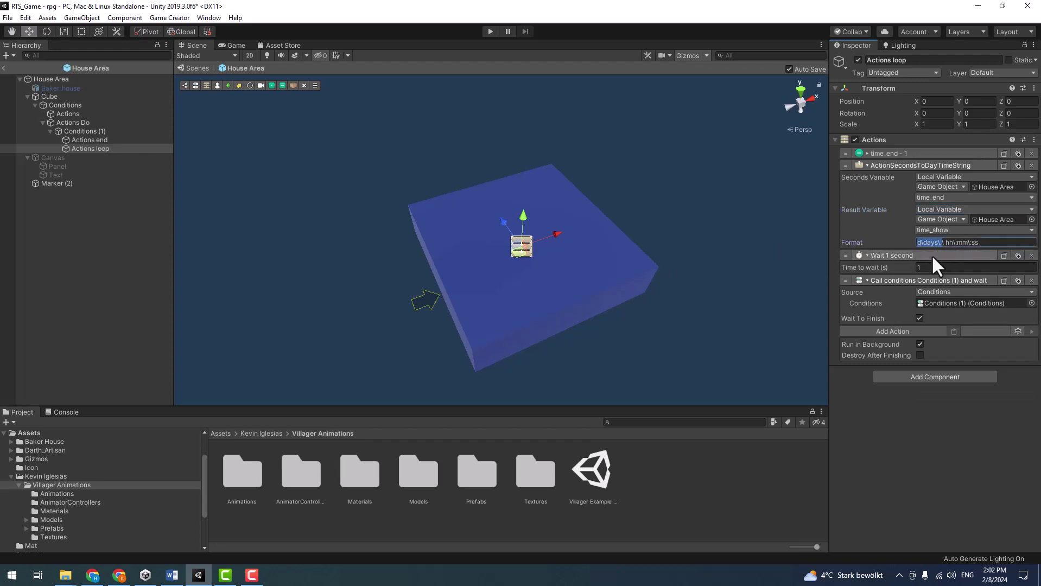
{"action": "left_click", "coordinate": [946, 243]}
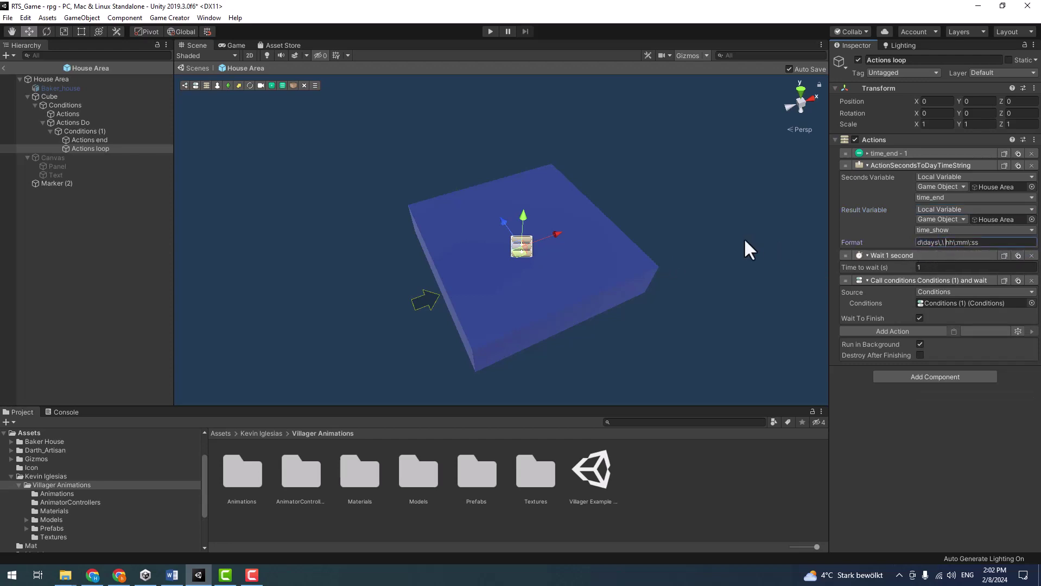
{"action": "key", "text": "BackSpace"}
{"action": "key", "text": "BackSpace"}
{"action": "key", "text": "BackSpace"}
- Check the hh and mm parts of the format, then collapse the ActionSecondsToDayTimeString action
{"action": "double_click", "coordinate": [921, 243]}
{"action": "double_click", "coordinate": [935, 242]}
{"action": "left_click", "coordinate": [895, 166]}
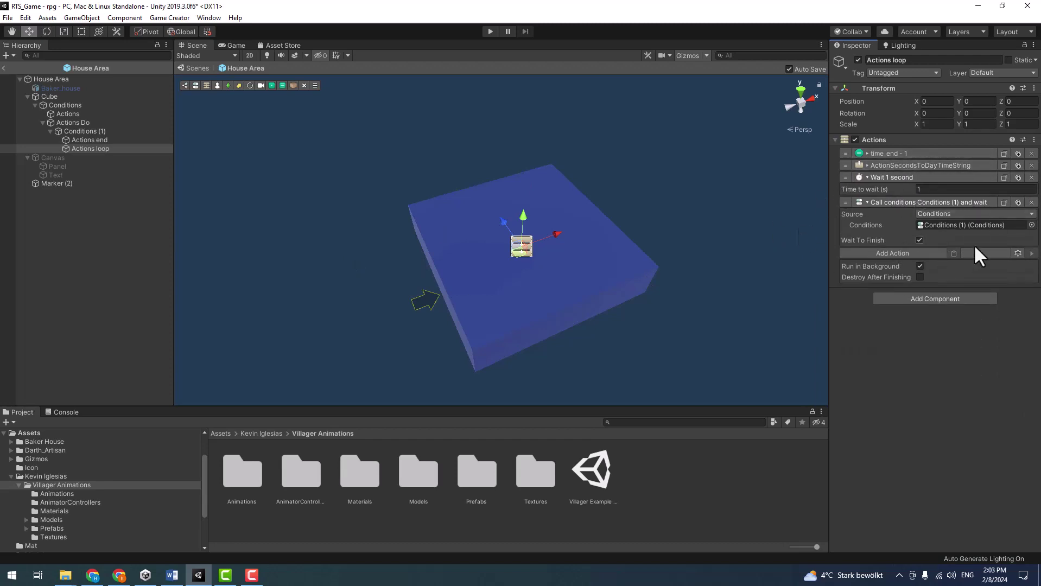
- In Actions end, add a Set Active action that deactivates the Canvas
{"action": "left_click", "coordinate": [93, 139]}
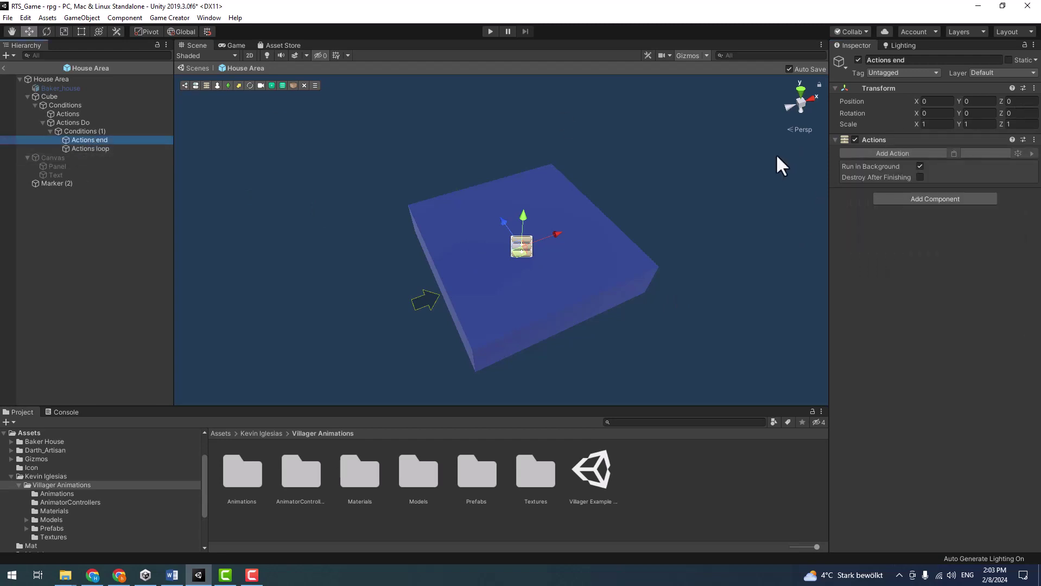
{"action": "left_click", "coordinate": [883, 155]}
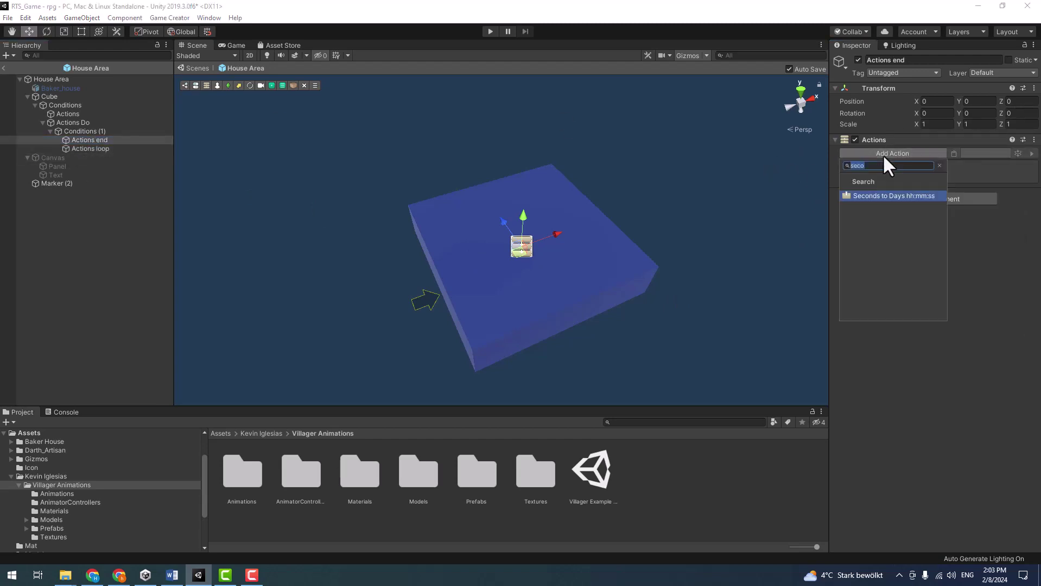
{"action": "left_click", "coordinate": [939, 166]}
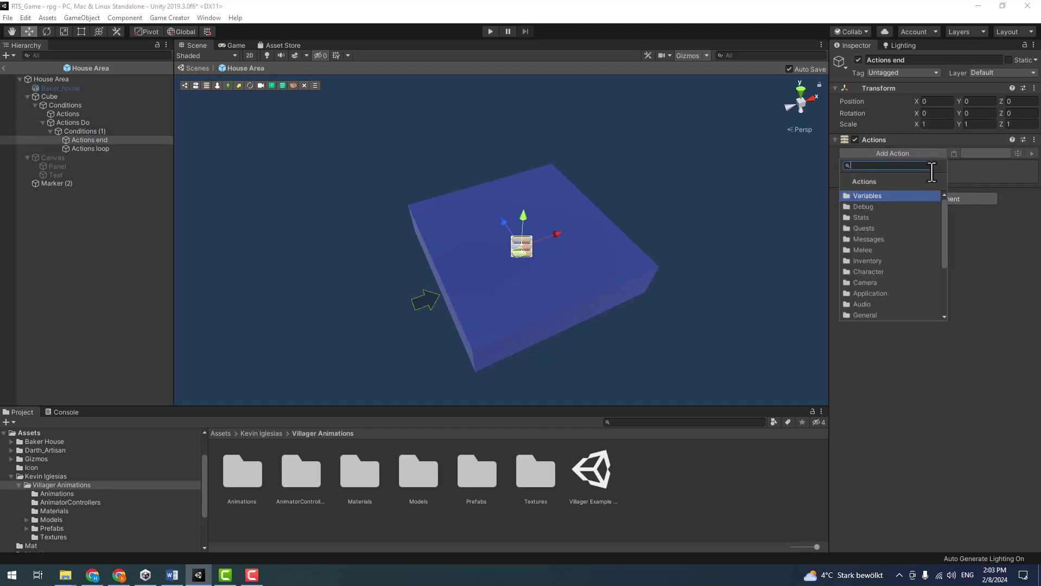
{"action": "type", "text": "ac"}
{"action": "key", "text": "BackSpace"}
{"action": "key", "text": "BackSpace"}
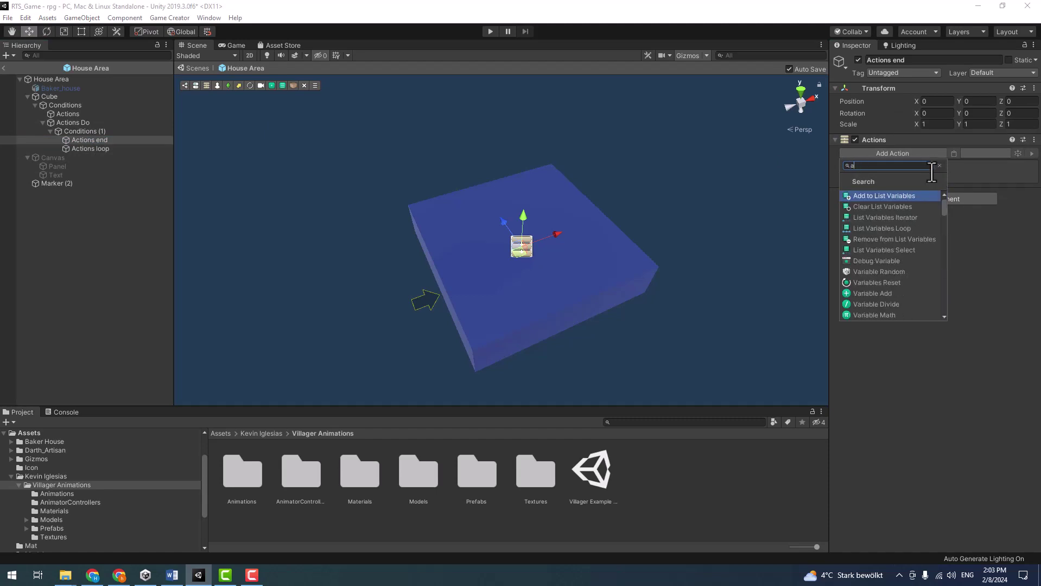
{"action": "type", "text": "set"}
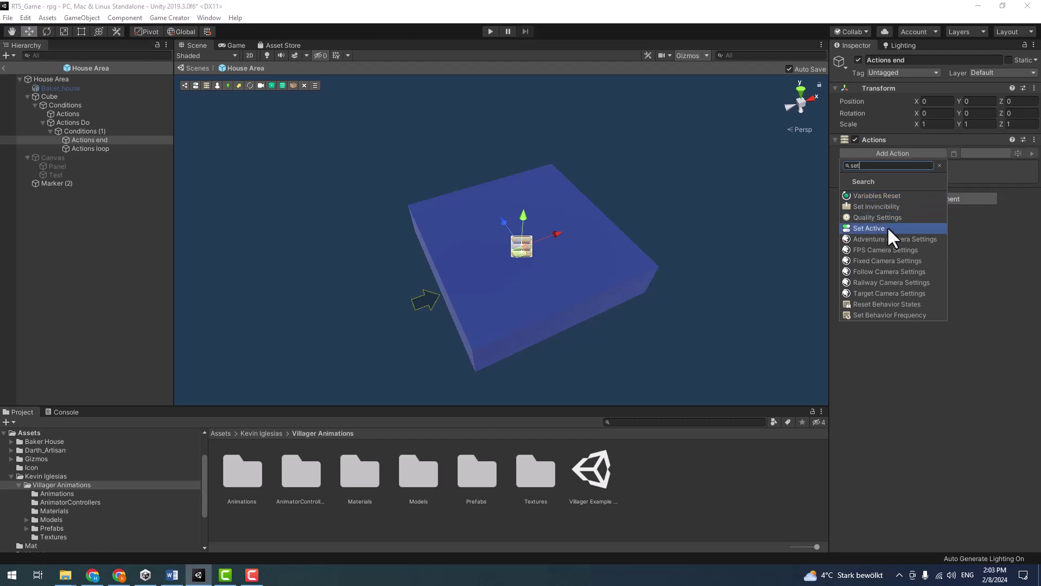
{"action": "left_click", "coordinate": [886, 227]}
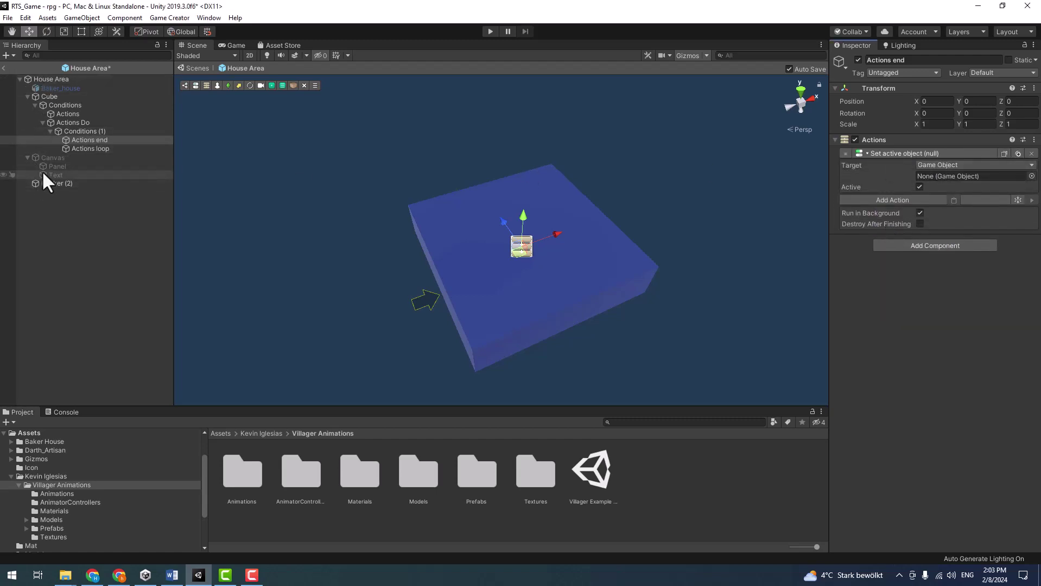
{"action": "left_click_drag", "start_coordinate": [46, 158], "coordinate": [1002, 179]}
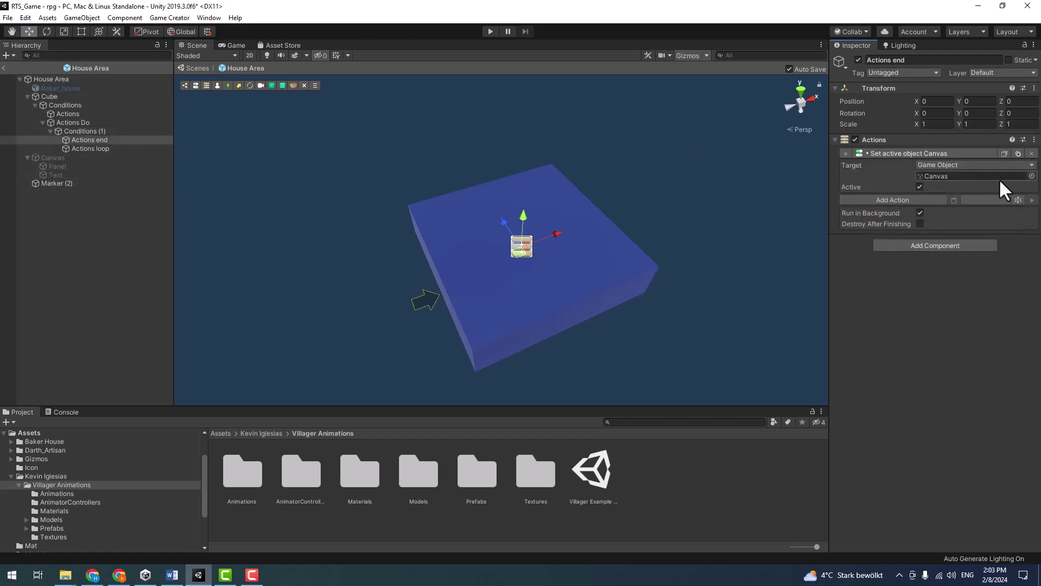
{"action": "left_click", "coordinate": [920, 187]}
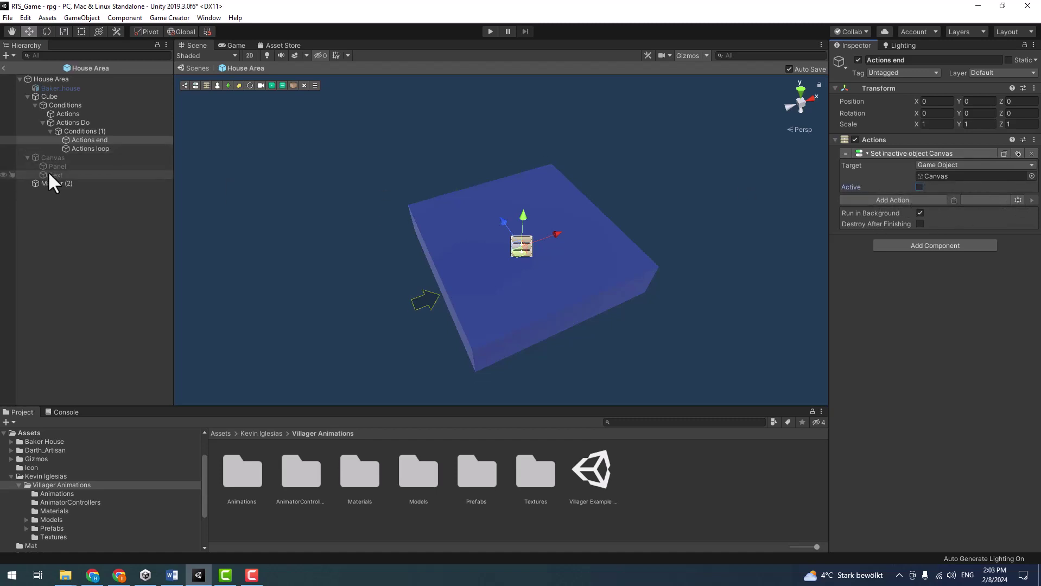
- Duplicate it to activate Baker_house and to deactivate the Cube
{"action": "left_click", "coordinate": [1019, 153]}
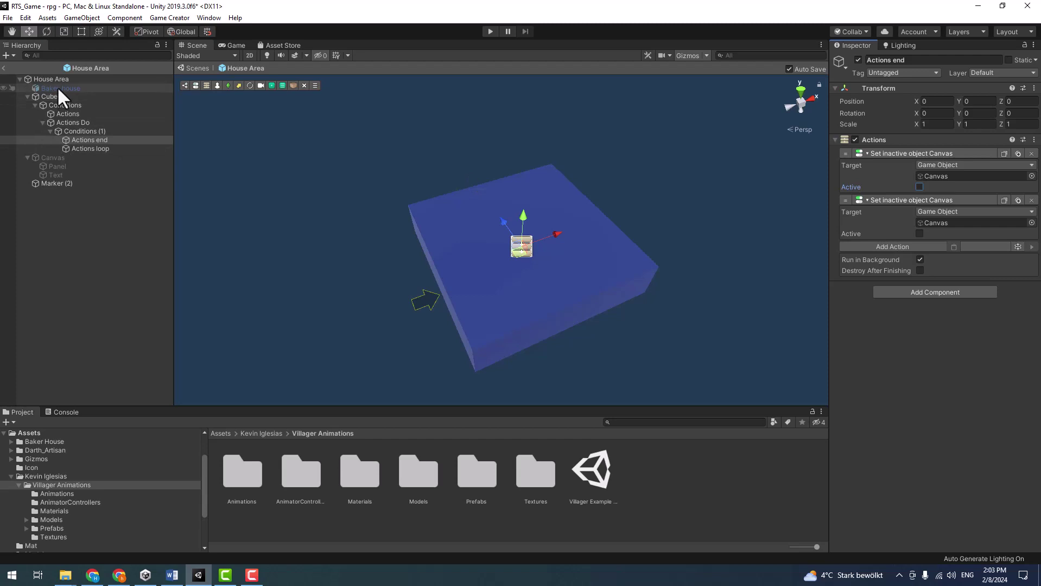
{"action": "left_click_drag", "start_coordinate": [57, 86], "coordinate": [951, 223]}
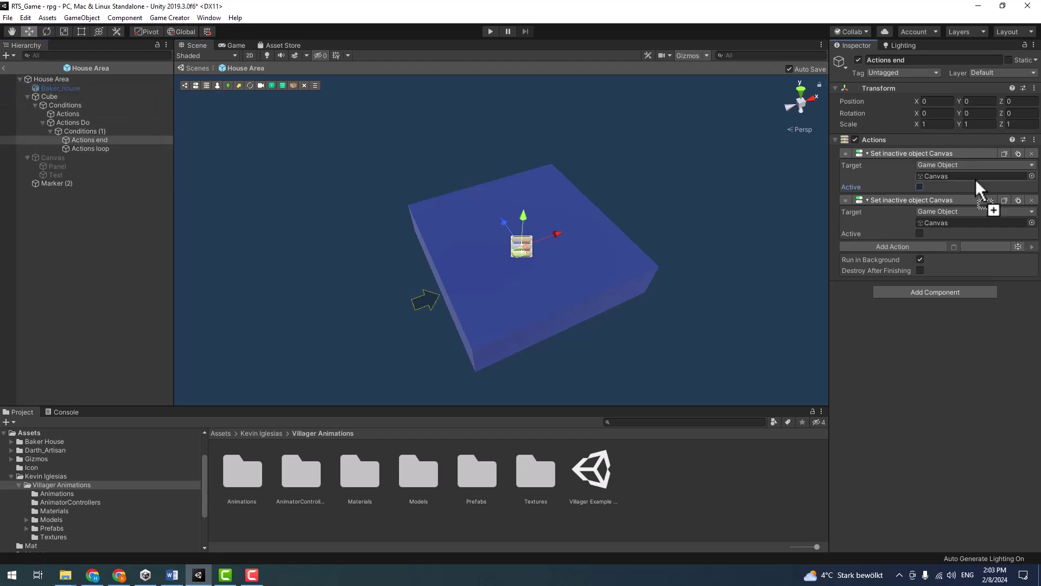
{"action": "left_click", "coordinate": [920, 233]}
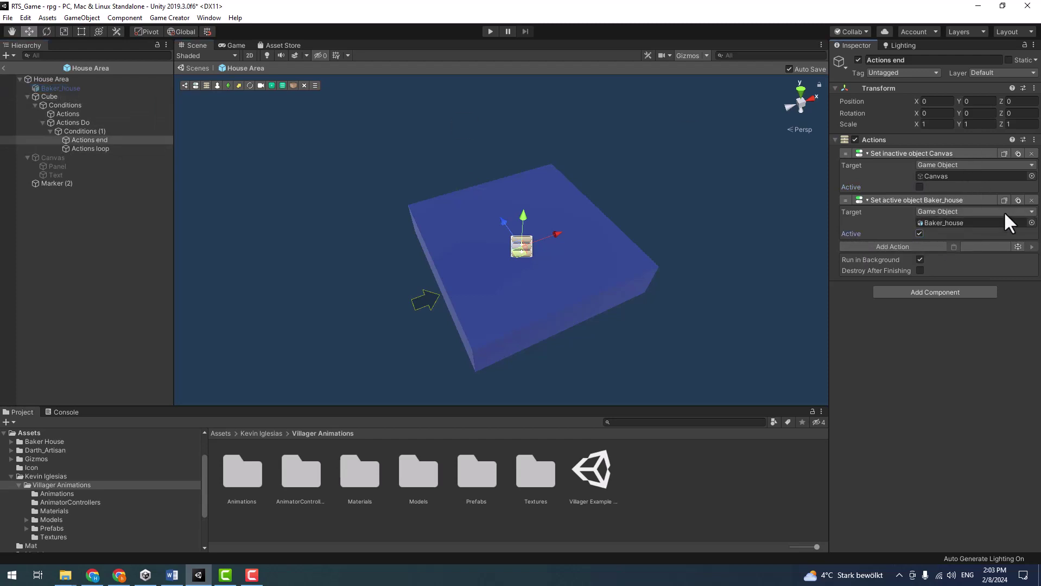
{"action": "left_click", "coordinate": [1019, 199]}
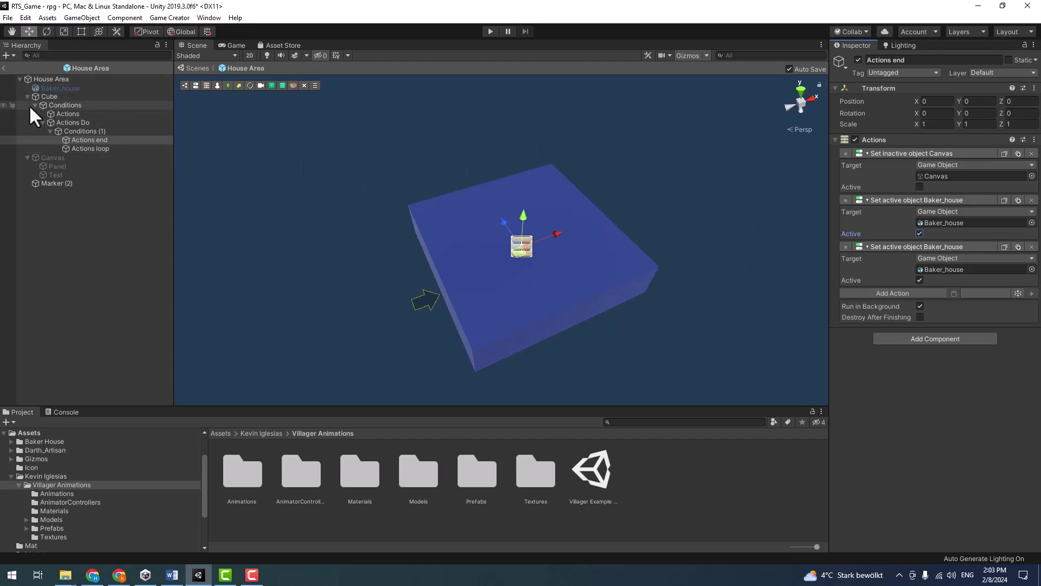
{"action": "left_click_drag", "start_coordinate": [42, 96], "coordinate": [978, 270]}
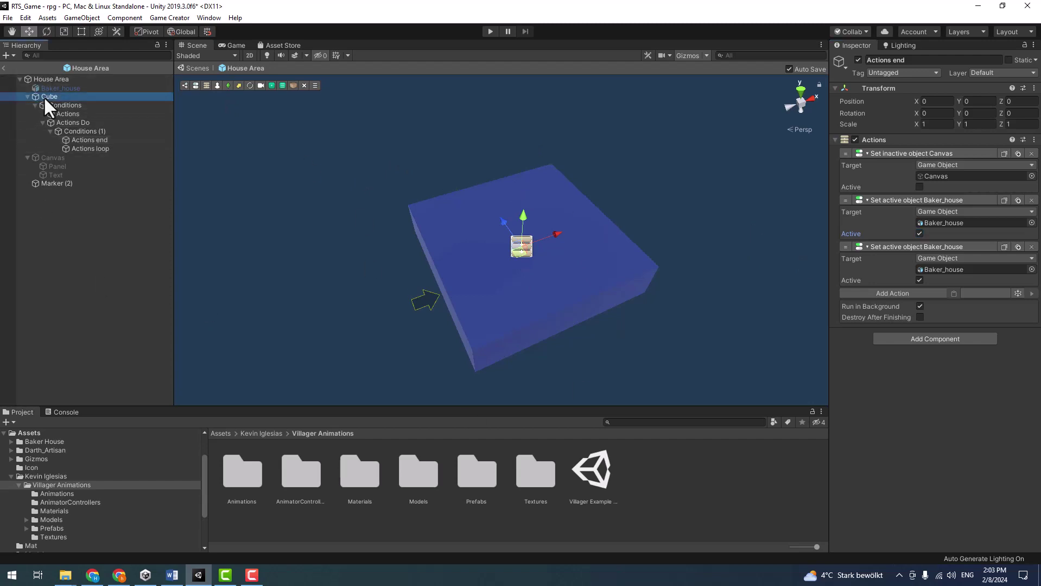
{"action": "left_click", "coordinate": [919, 280]}
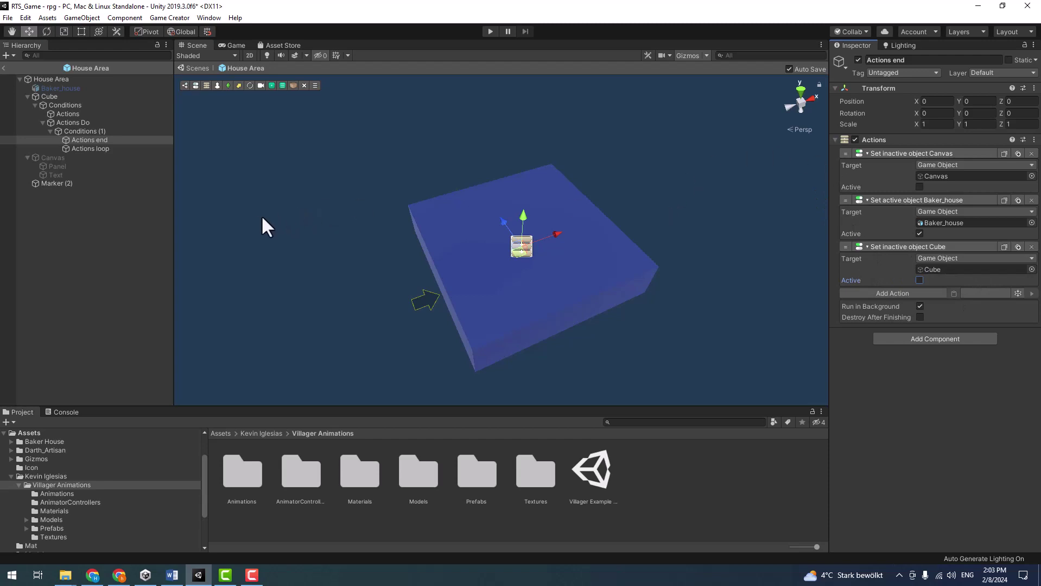
- Add a Change Player IsControllable action to Actions end
{"action": "left_click", "coordinate": [929, 295]}
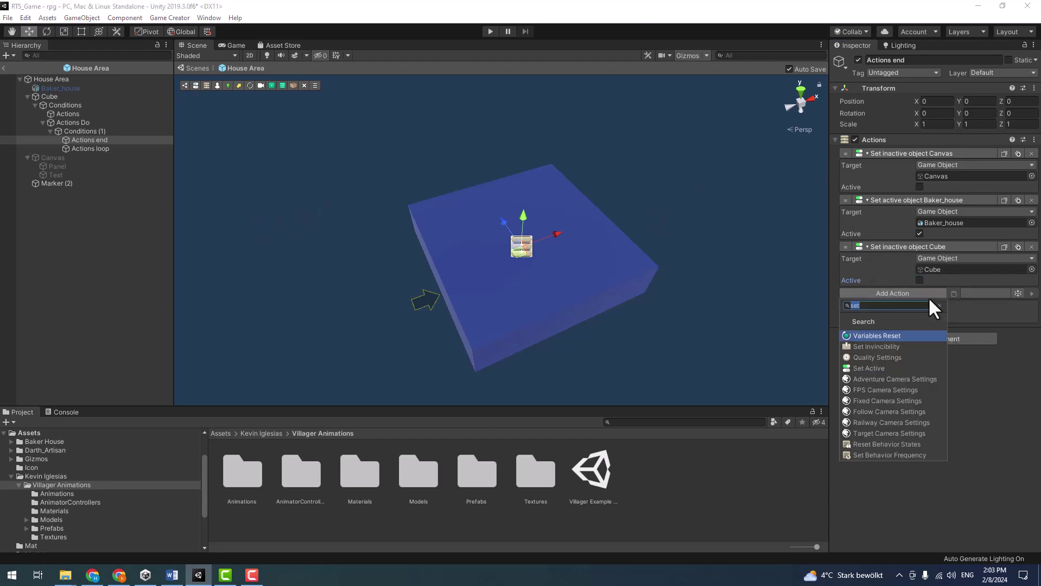
{"action": "type", "text": "play"}
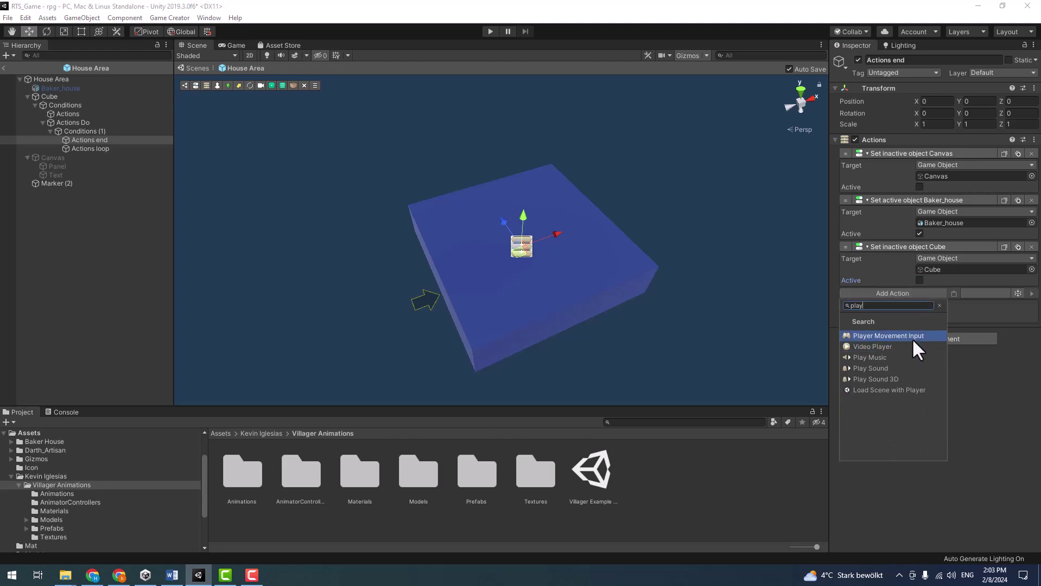
{"action": "key", "text": "BackSpace"}
{"action": "key", "text": "BackSpace"}
{"action": "key", "text": "BackSpace"}
{"action": "type", "text": "r"}
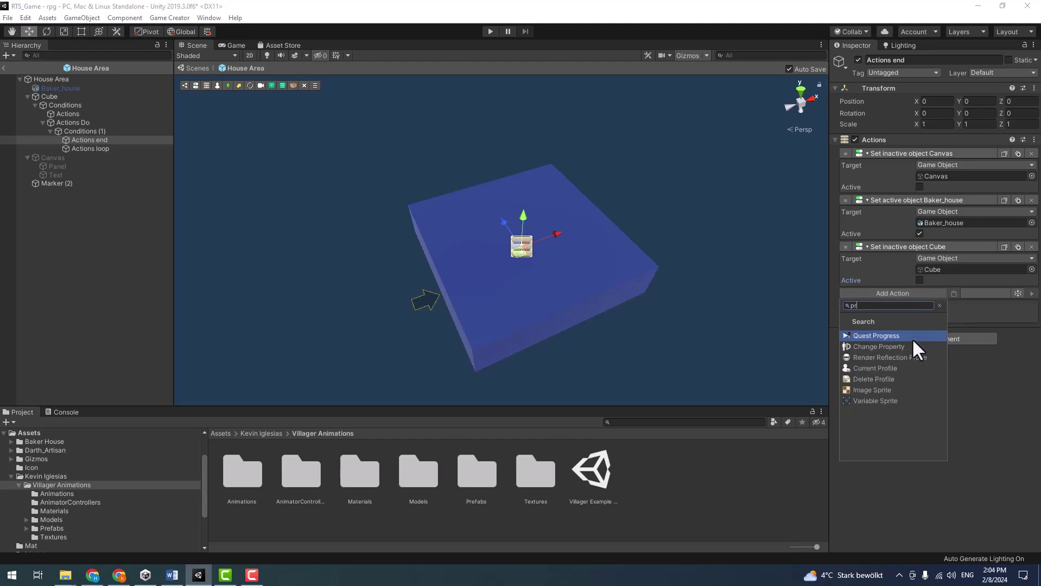
{"action": "left_click", "coordinate": [891, 348]}
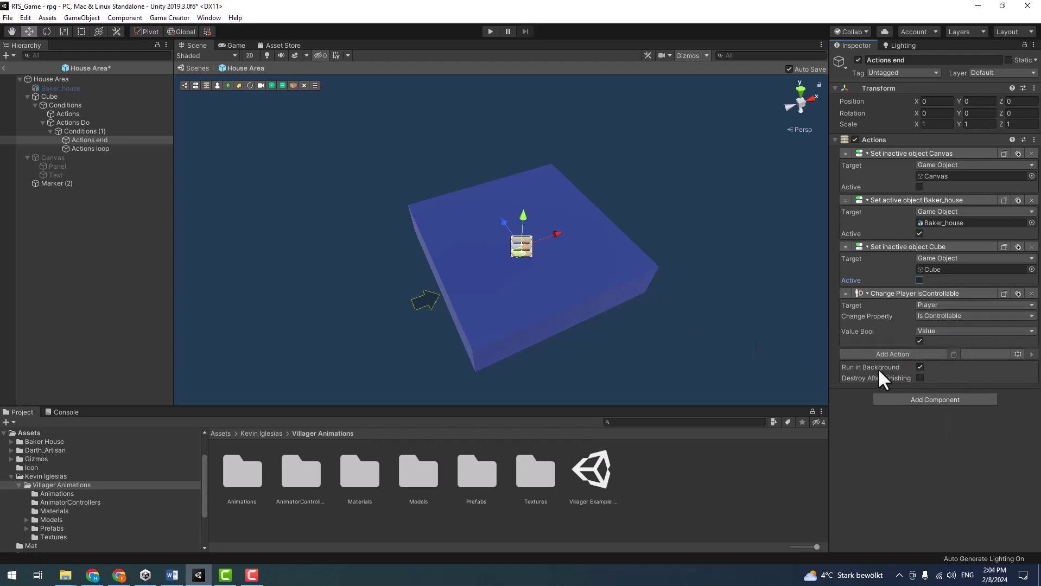
- Add a Character State action set to Reset, then collapse the IsControllable action
{"action": "left_click", "coordinate": [915, 353]}
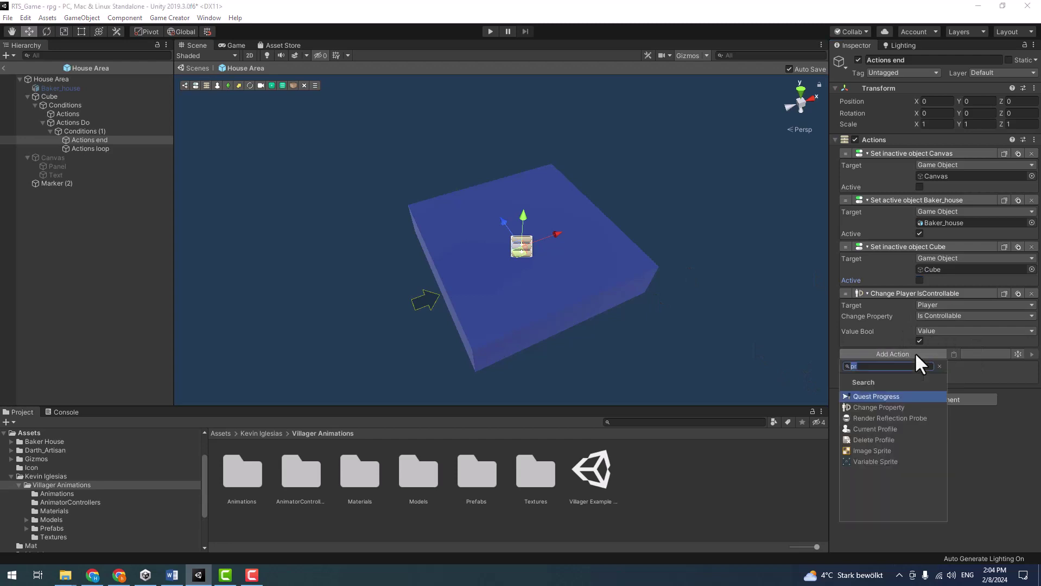
{"action": "type", "text": "stat"}
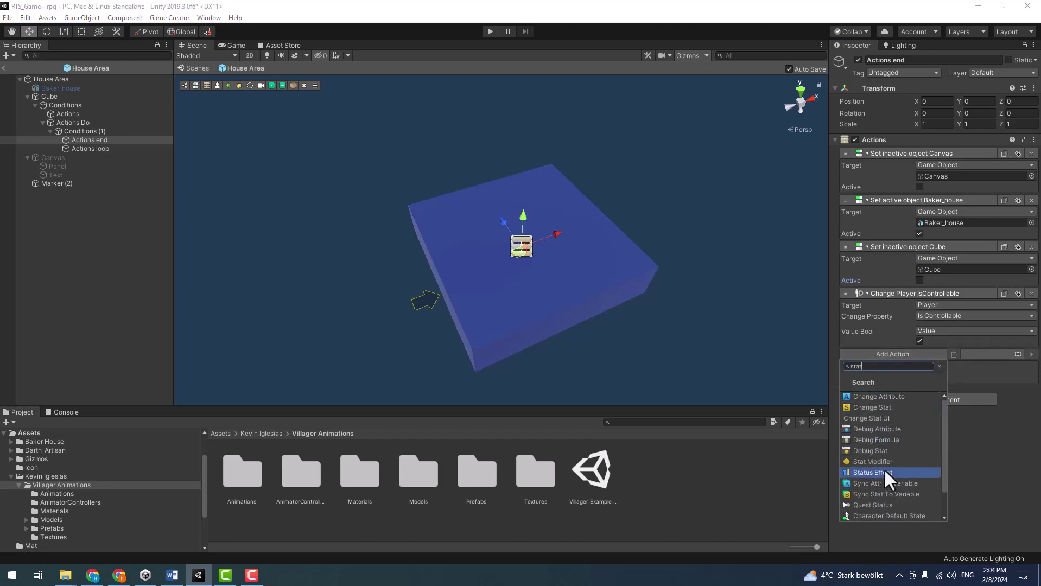
{"action": "scroll", "coordinate": [893, 472], "scroll_direction": "down", "scroll_amount": 1}
{"action": "scroll", "coordinate": [906, 491], "scroll_direction": "down", "scroll_amount": 1}
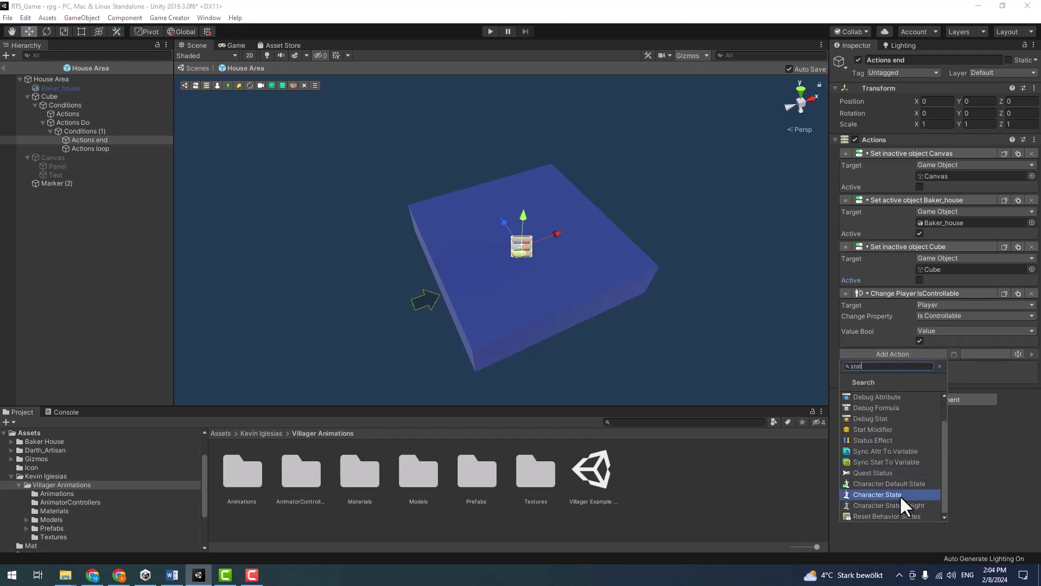
{"action": "left_click", "coordinate": [900, 496]}
{"action": "left_click", "coordinate": [944, 377]}
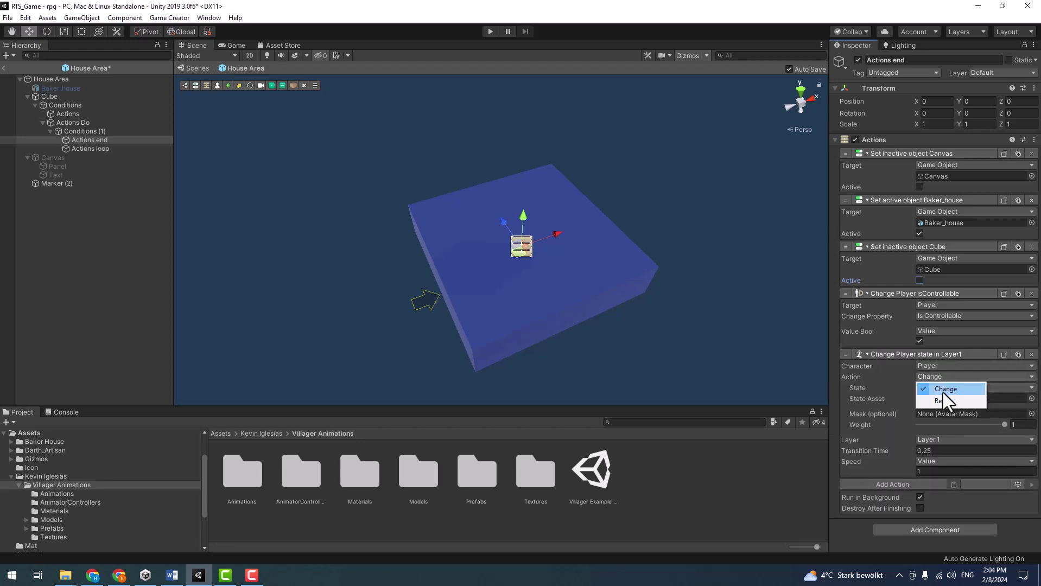
{"action": "left_click", "coordinate": [945, 400]}
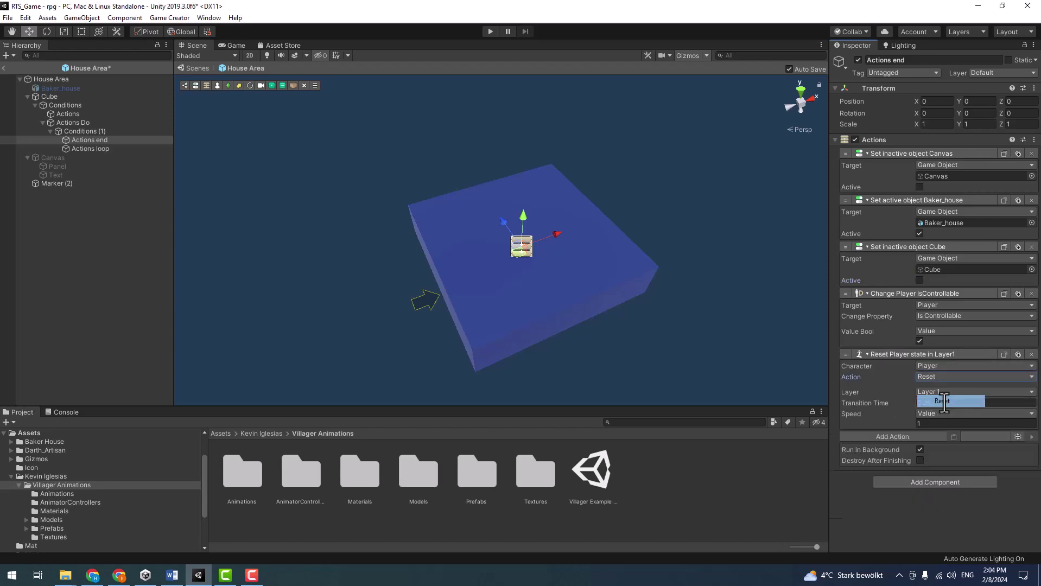
{"action": "left_click", "coordinate": [903, 293]}
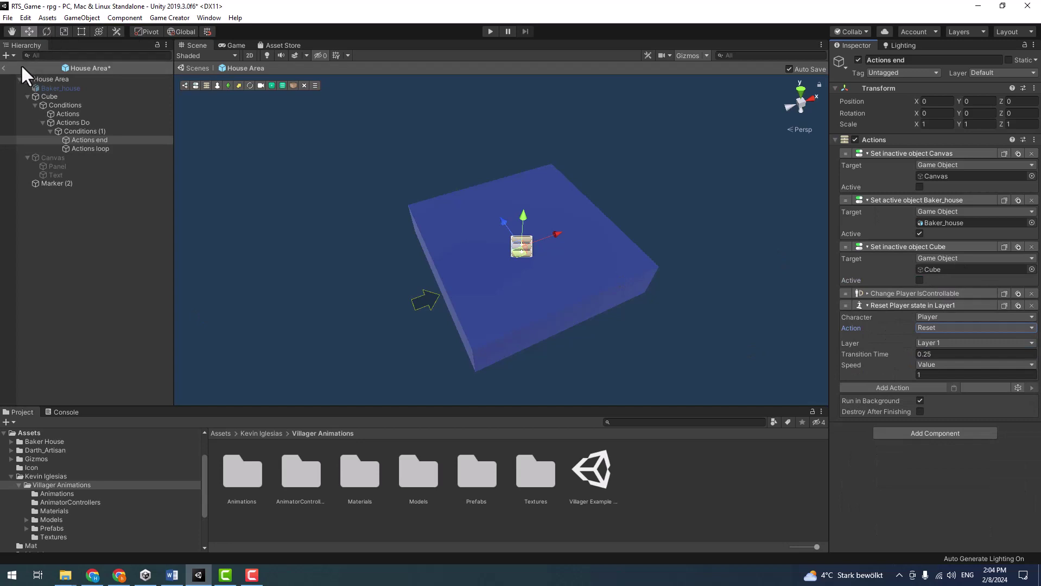
- Exit prefab mode and play the game, gathering from the tree and rock before stopping
{"action": "left_click", "coordinate": [199, 69]}
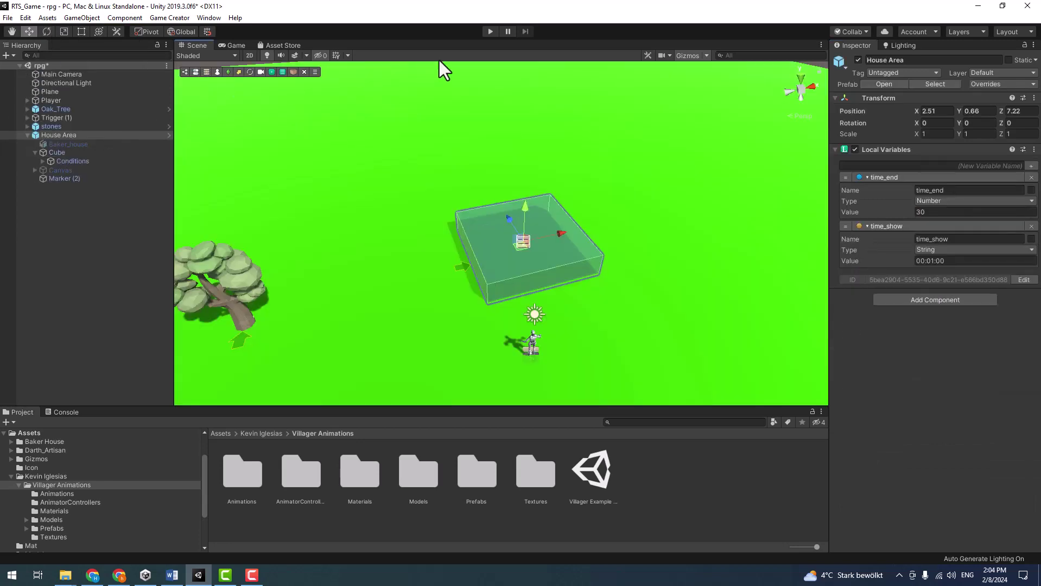
{"action": "left_click", "coordinate": [492, 32]}
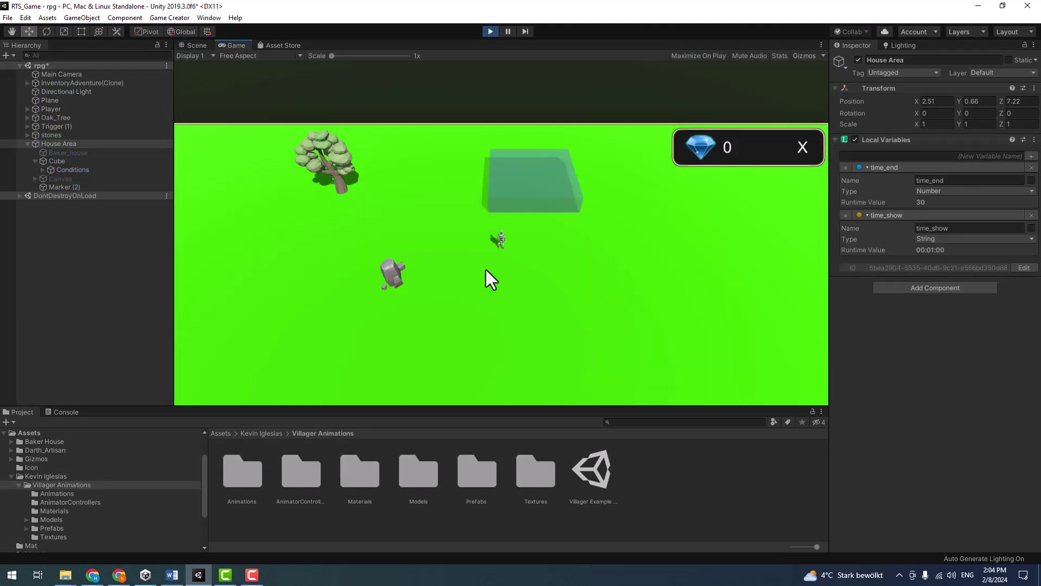
{"action": "left_click", "coordinate": [504, 215]}
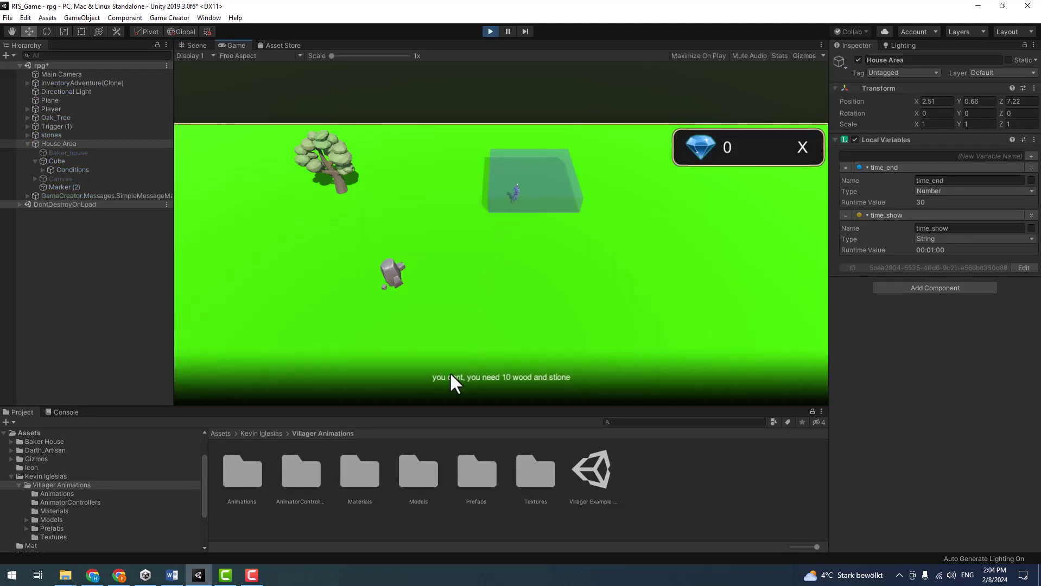
{"action": "left_click", "coordinate": [339, 187]}
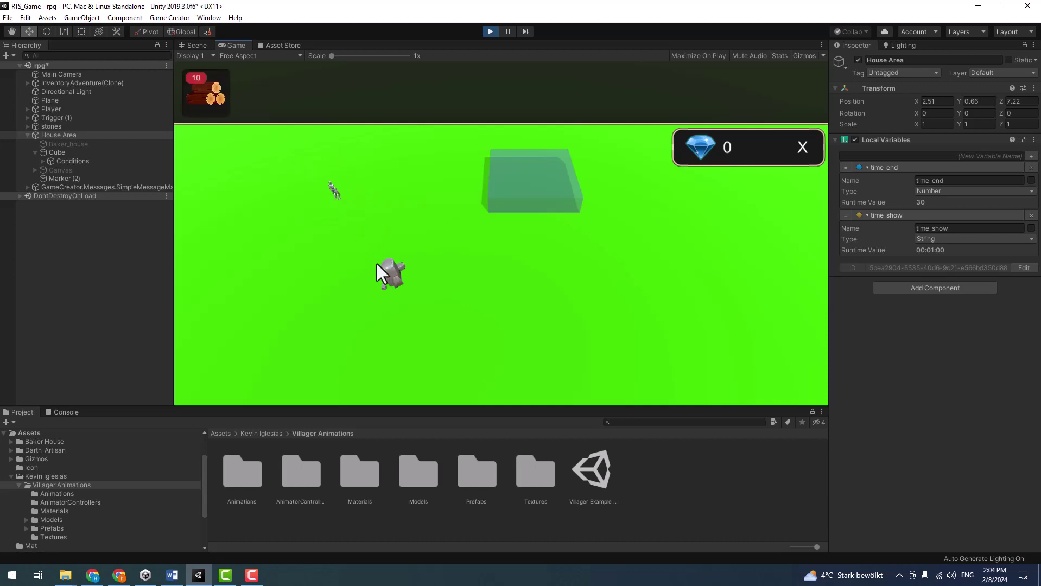
{"action": "left_click", "coordinate": [411, 282]}
{"action": "left_click", "coordinate": [523, 198]}
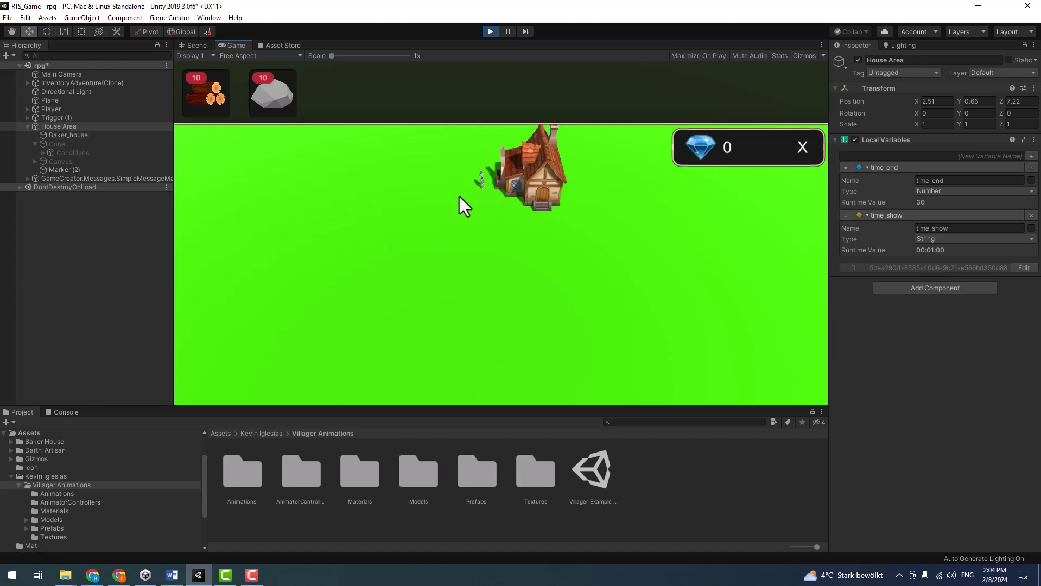
{"action": "left_click", "coordinate": [491, 35]}
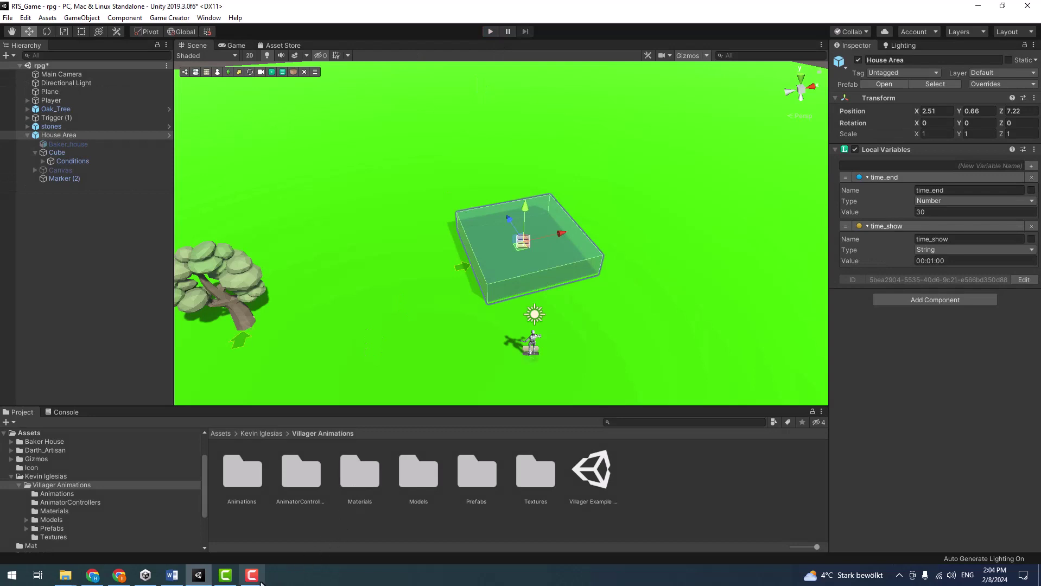
- Open the House Area prefab and inspect the timer condition's comparison in Conditions (1)
{"action": "left_click", "coordinate": [169, 134]}
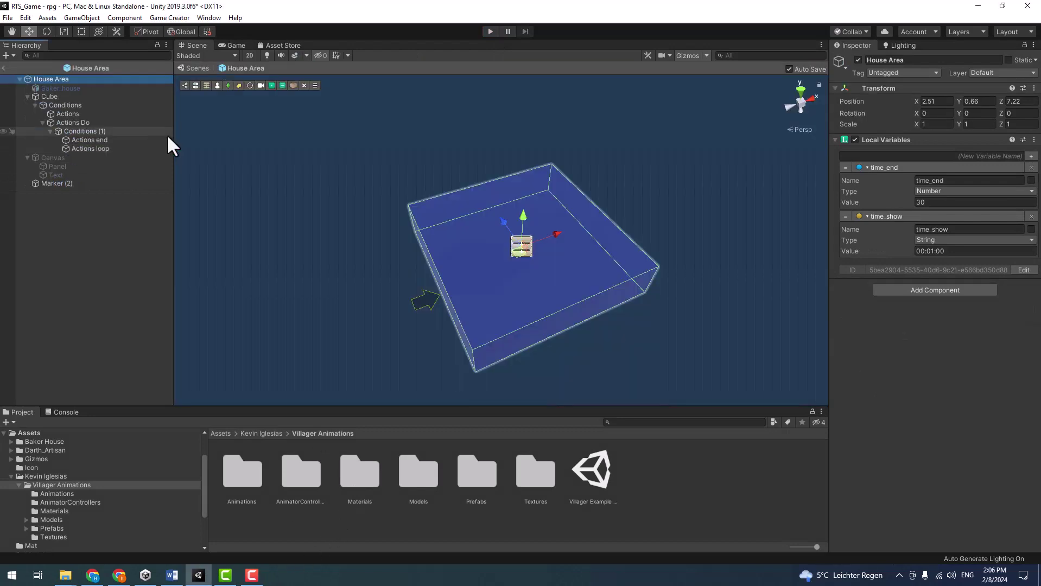
{"action": "left_click", "coordinate": [92, 124]}
{"action": "left_click", "coordinate": [93, 130]}
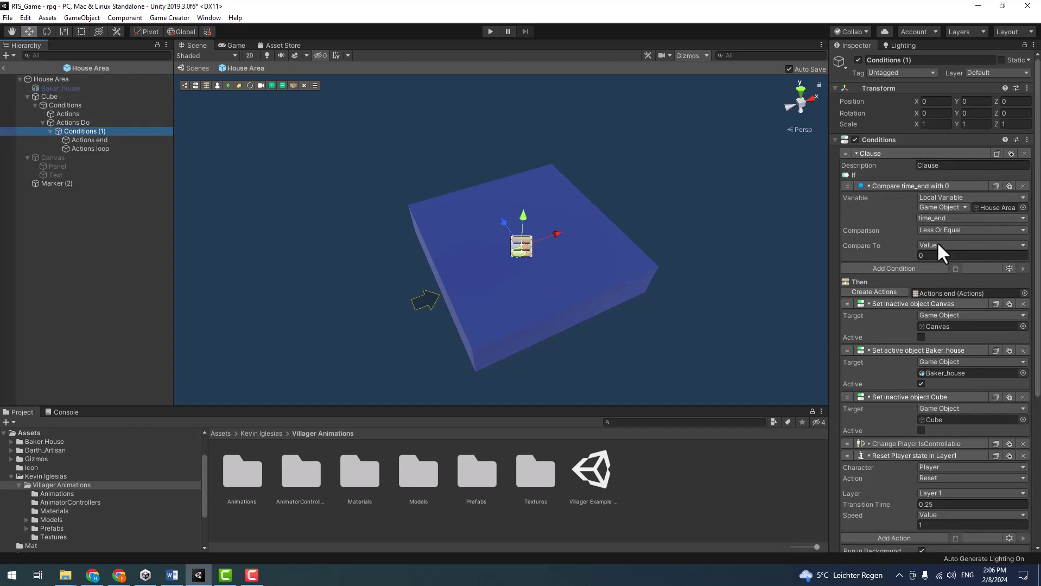
{"action": "left_click", "coordinate": [950, 229]}
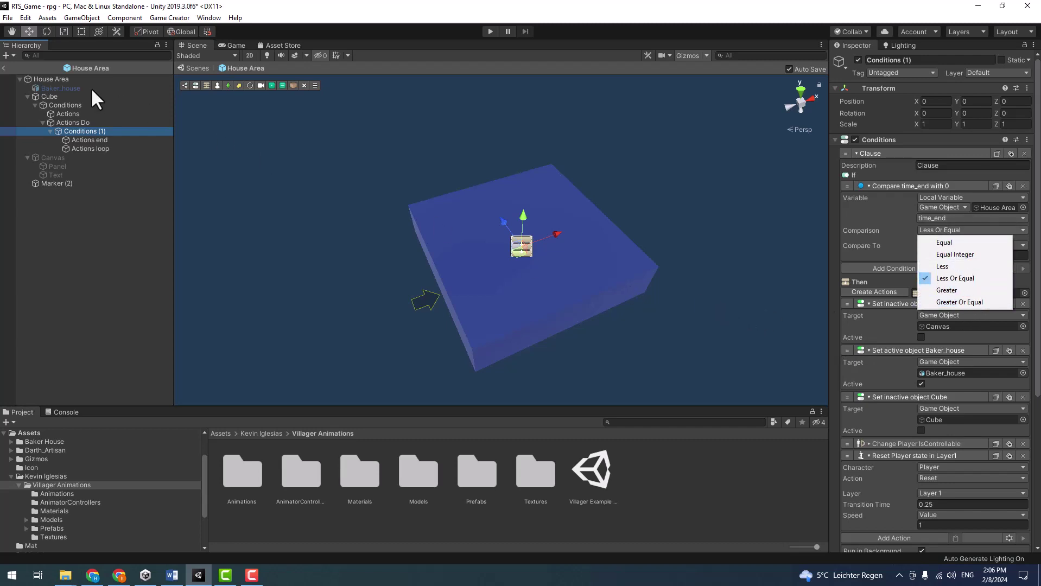
{"action": "left_click", "coordinate": [41, 78]}
- Set House Area's local variables time_end to 10 and time_show to 00:00:10
{"action": "left_click", "coordinate": [41, 77]}
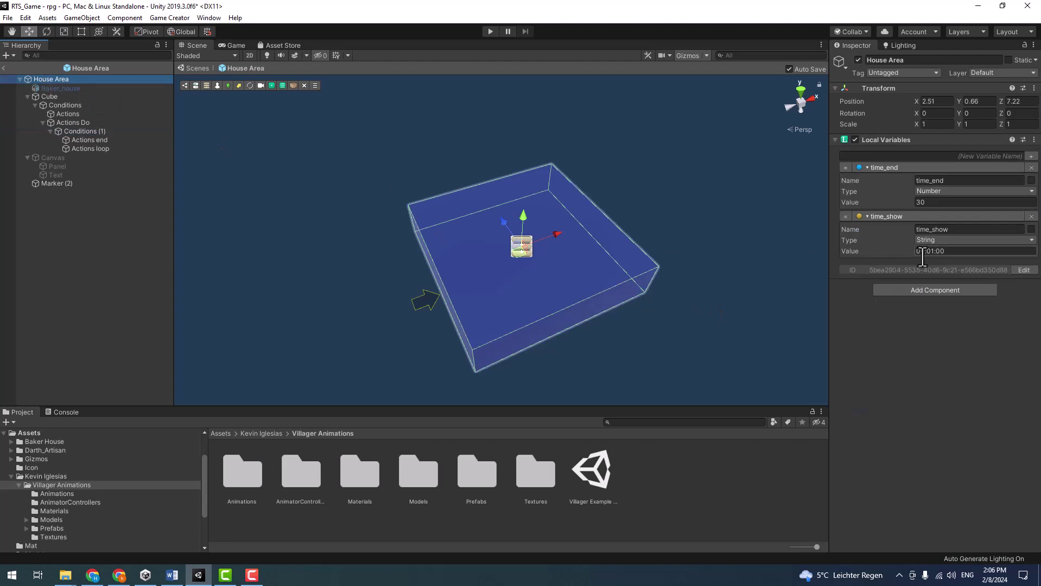
{"action": "left_click", "coordinate": [945, 201]}
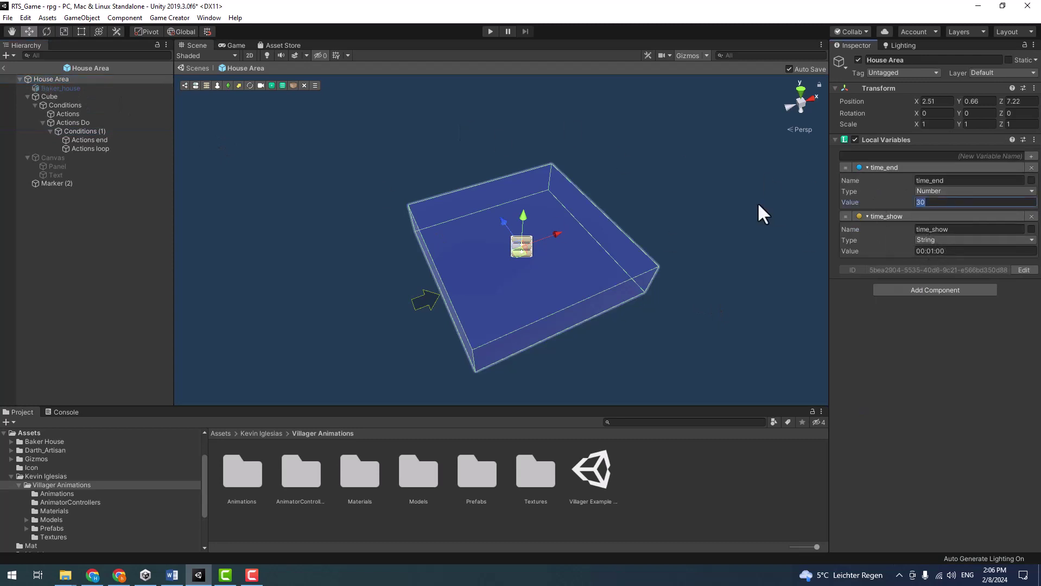
{"action": "type", "text": "10"}
{"action": "key", "text": "Return"}
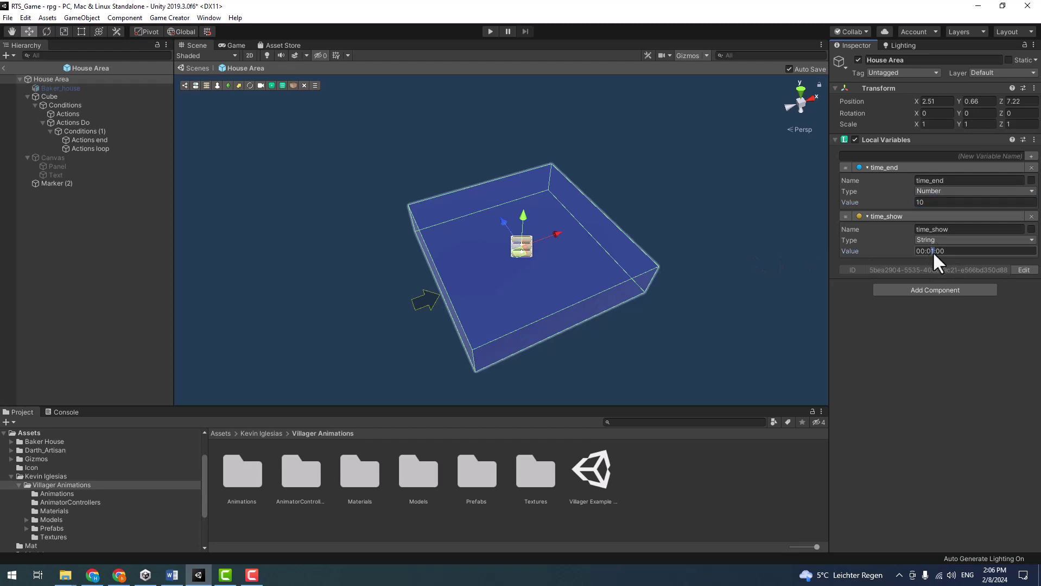
{"action": "left_click", "coordinate": [934, 251]}
{"action": "key", "text": "BackSpace"}
{"action": "type", "text": "0:10"}
{"action": "key", "text": "Return"}
- Exit prefab mode, play the game, and gather wood at the tree and stone at the rock
{"action": "left_click", "coordinate": [198, 67]}
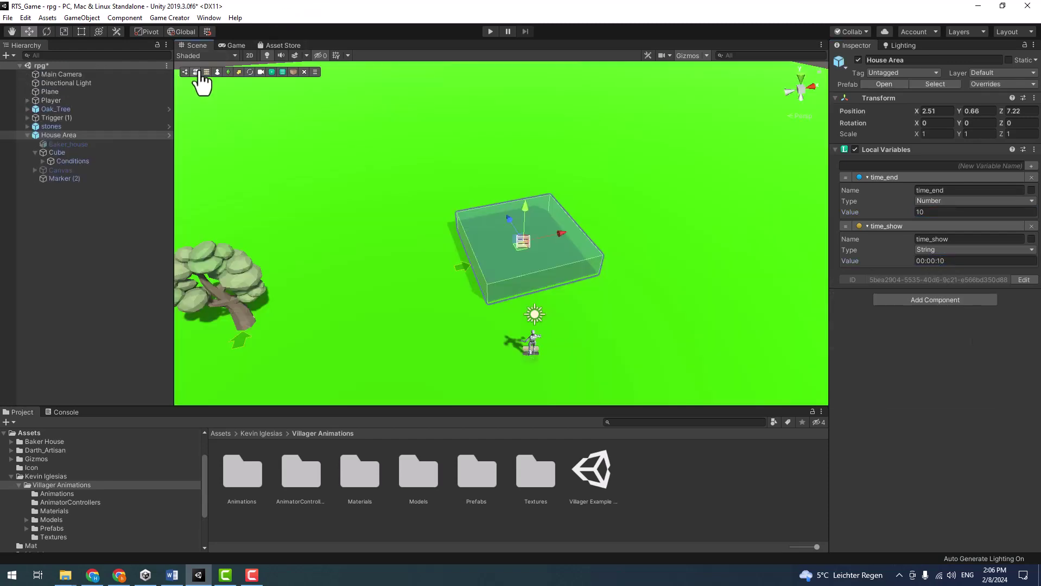
{"action": "left_click", "coordinate": [490, 31]}
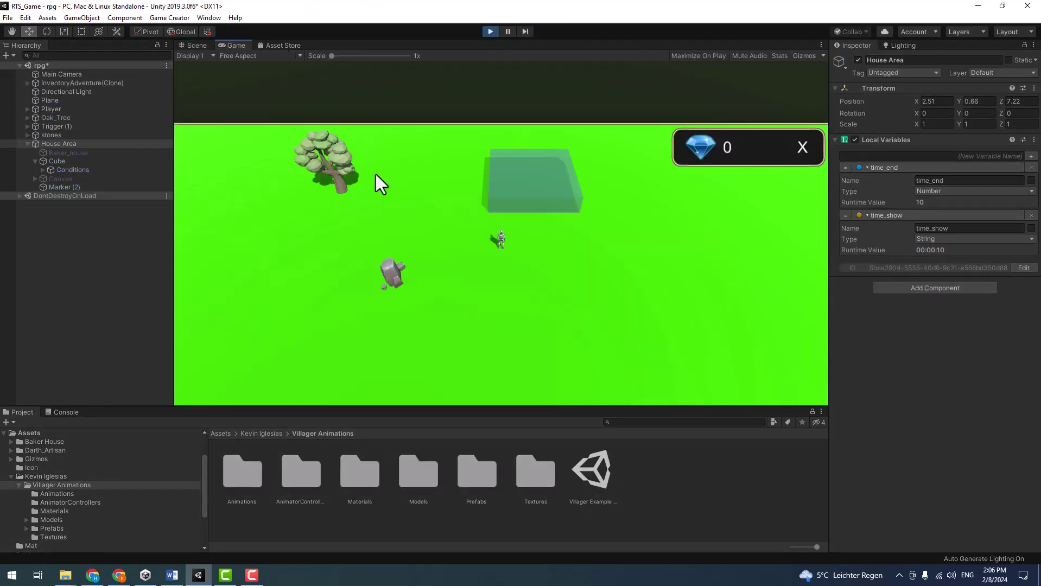
{"action": "left_click", "coordinate": [341, 198]}
{"action": "left_click", "coordinate": [528, 193]}
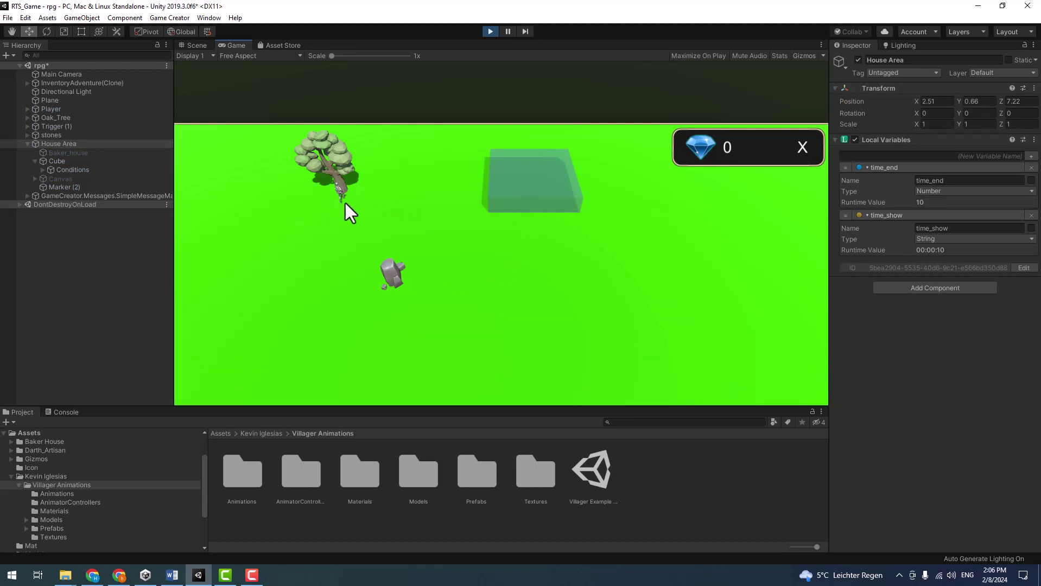
{"action": "left_click", "coordinate": [402, 278]}
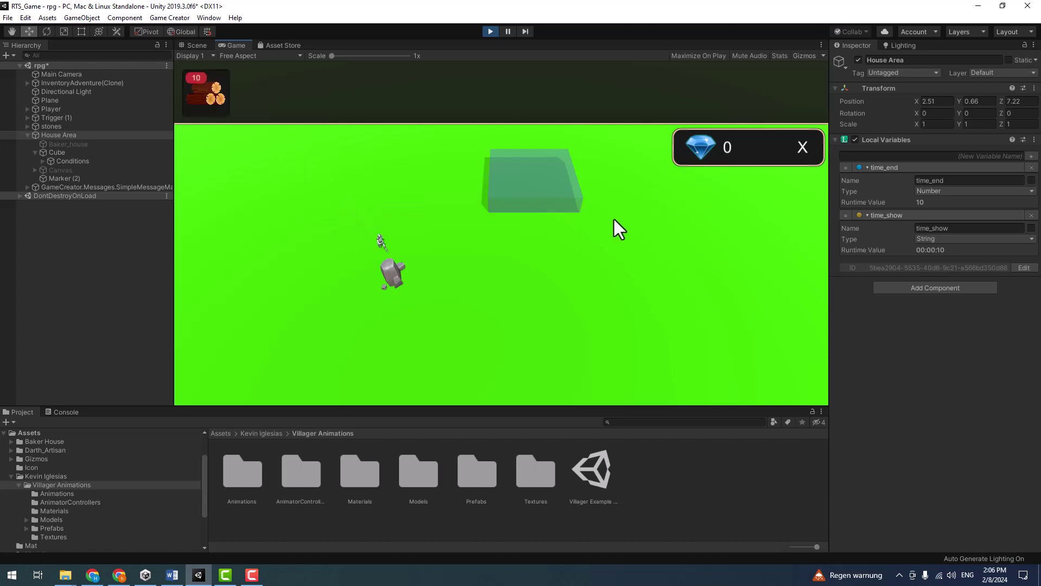
{"action": "left_click", "coordinate": [504, 186]}
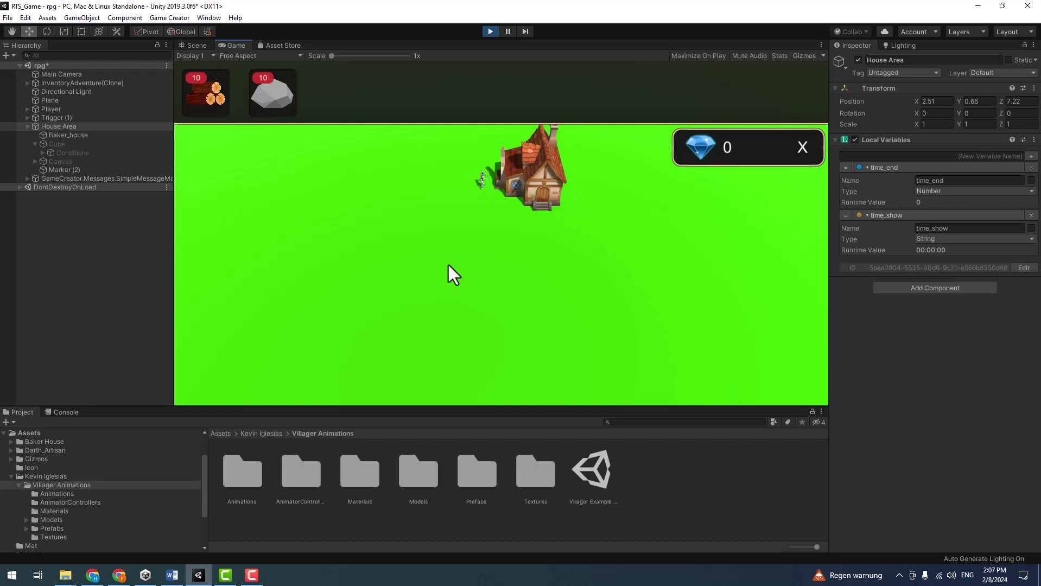
- After the countdown ends, walk the player across the ground to confirm control returns
{"action": "left_click", "coordinate": [360, 202]}
{"action": "left_click", "coordinate": [331, 270]}
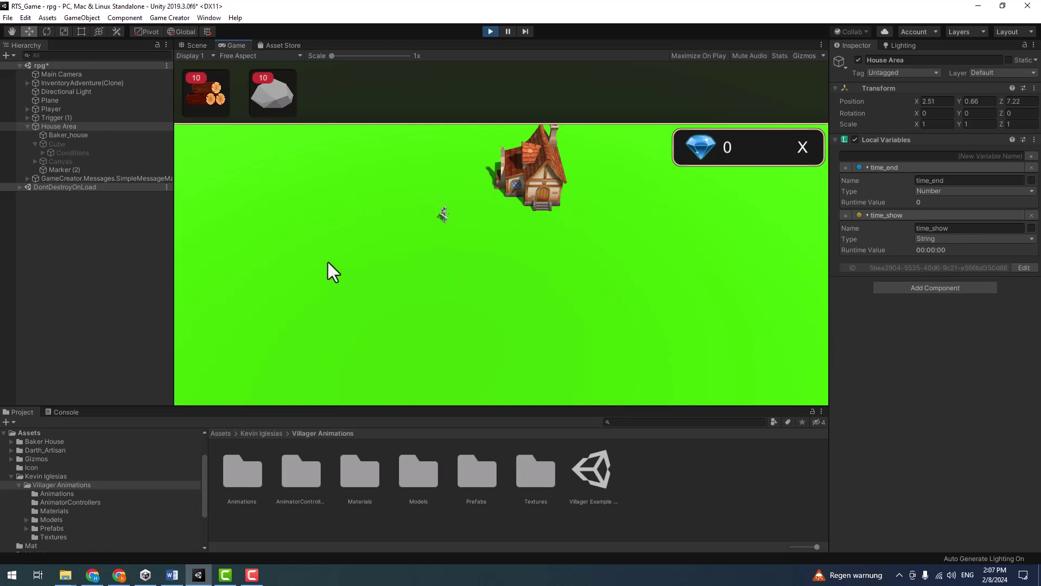
{"action": "left_click", "coordinate": [411, 326]}
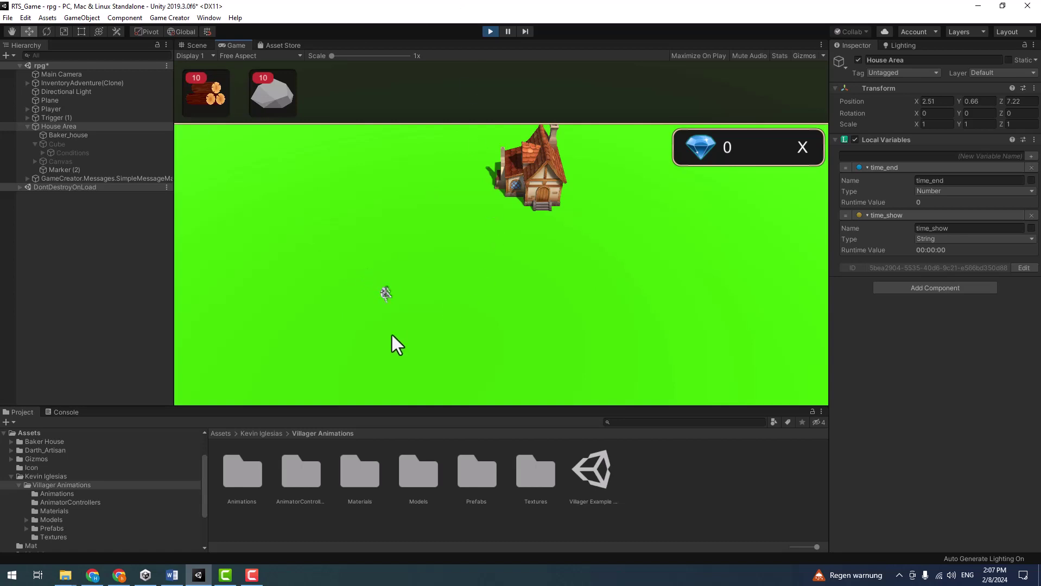